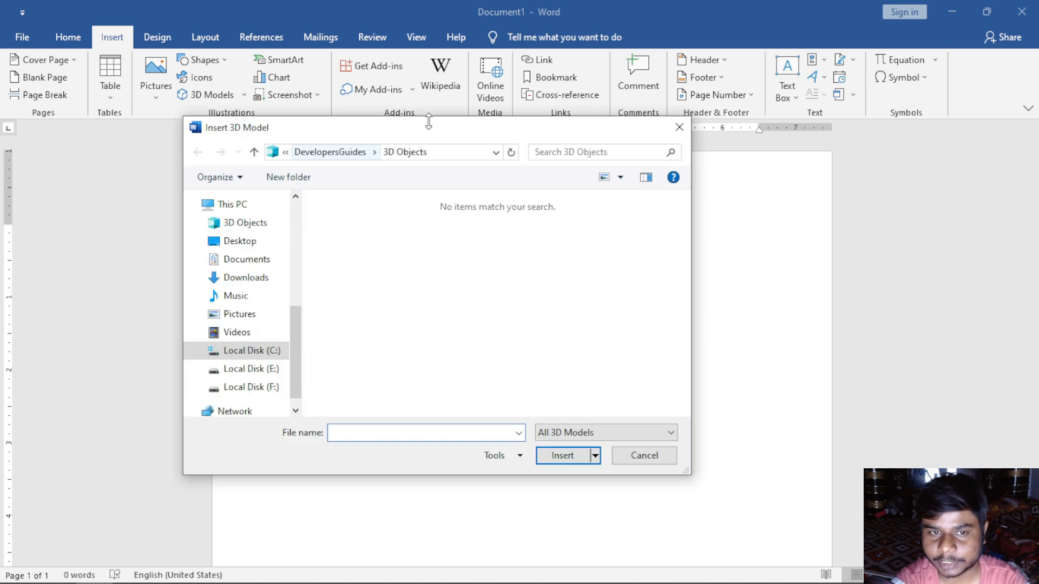
Step: Close the local 3D model file browser and look through the categories of the stock 3D model library
drag(430, 125, 440, 136)
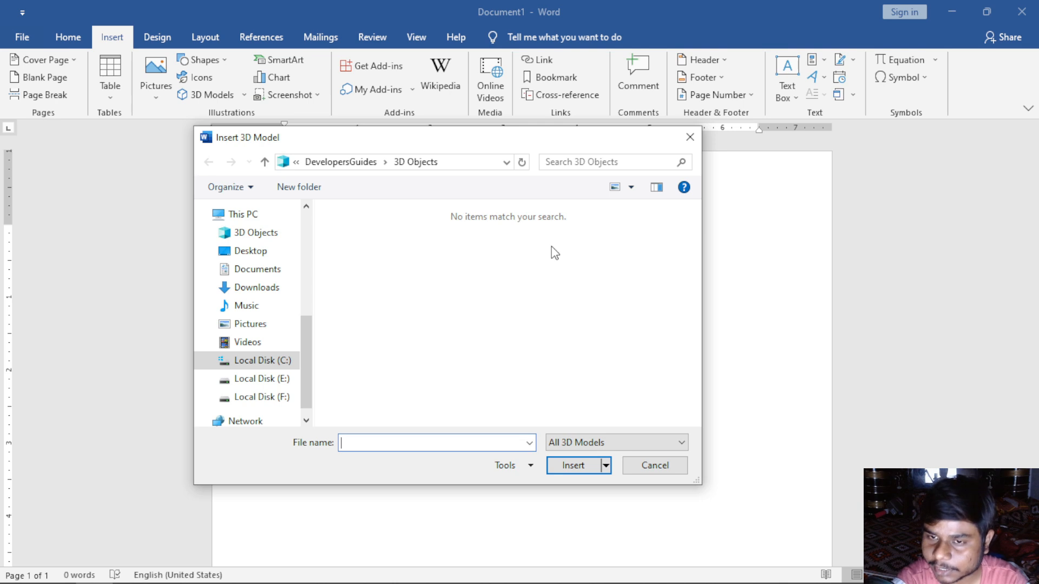
click(690, 138)
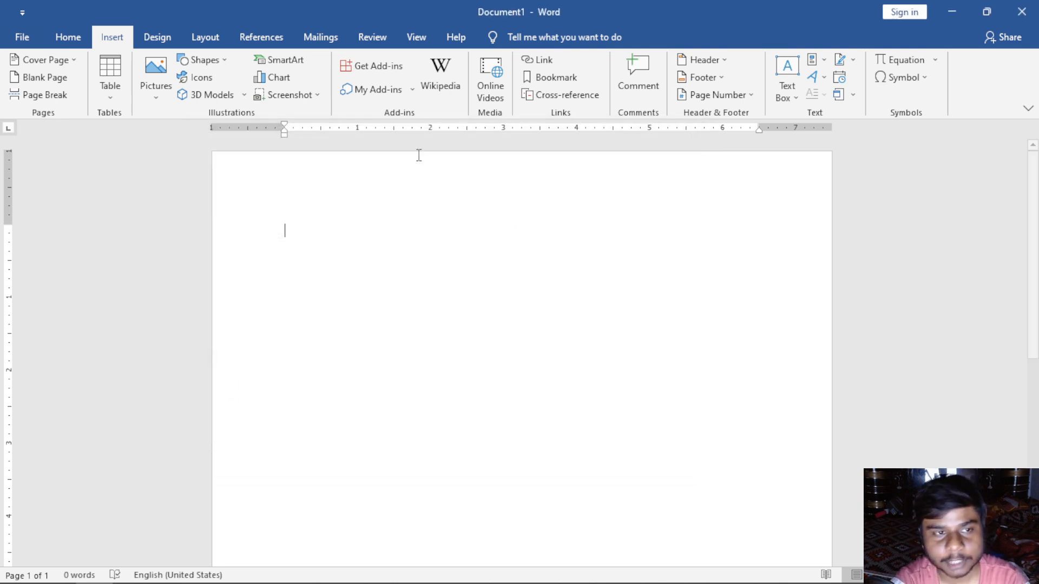
click(245, 92)
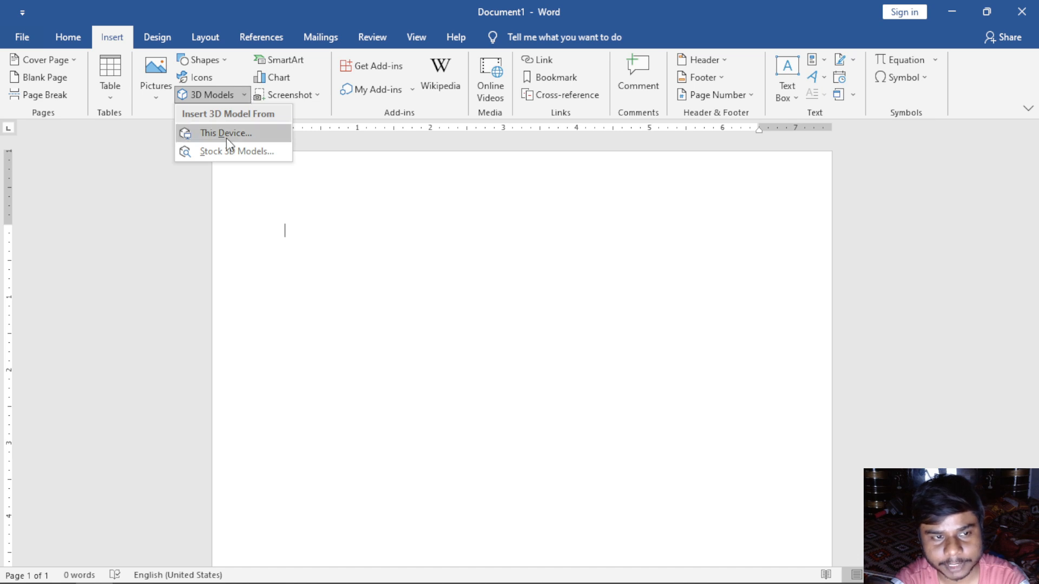
click(287, 157)
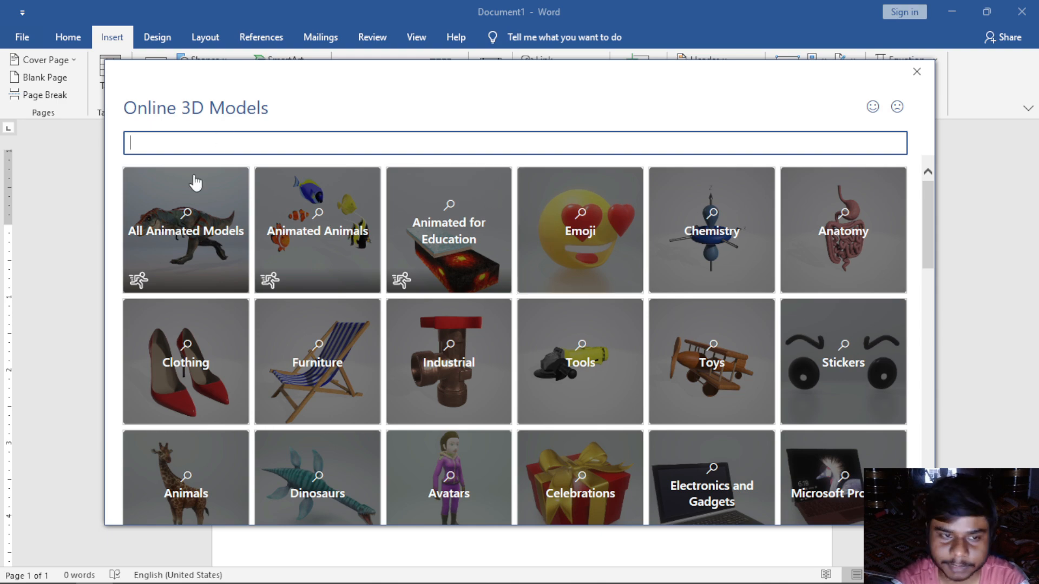
scroll(704, 260, down, 1)
scroll(707, 261, down, 15)
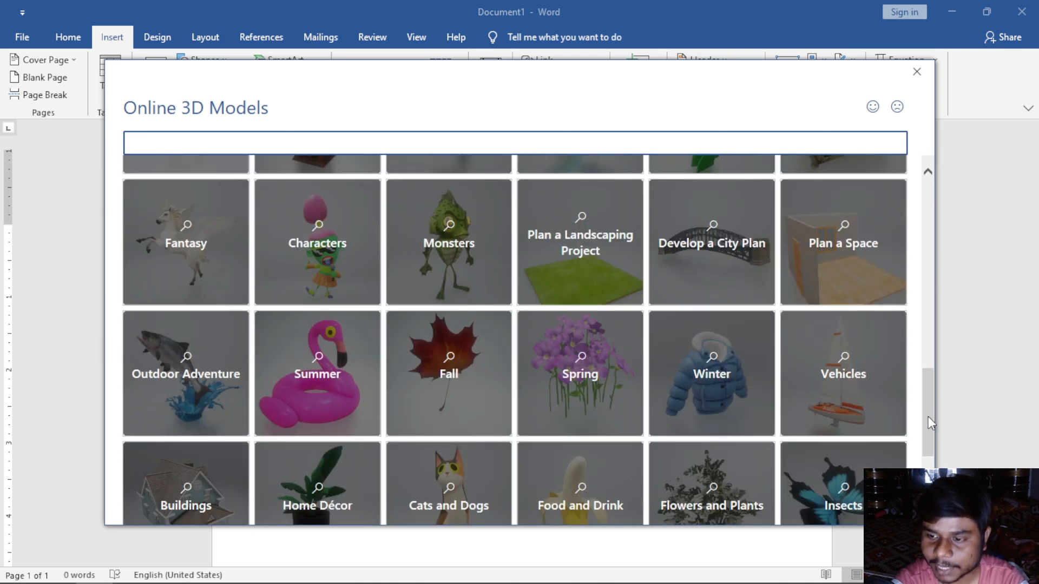
drag(928, 417, 925, 201)
Step: Search the stock 3D models for "computer" and insert the desktop model with tower, monitor, keyboard and mouse
click(372, 145)
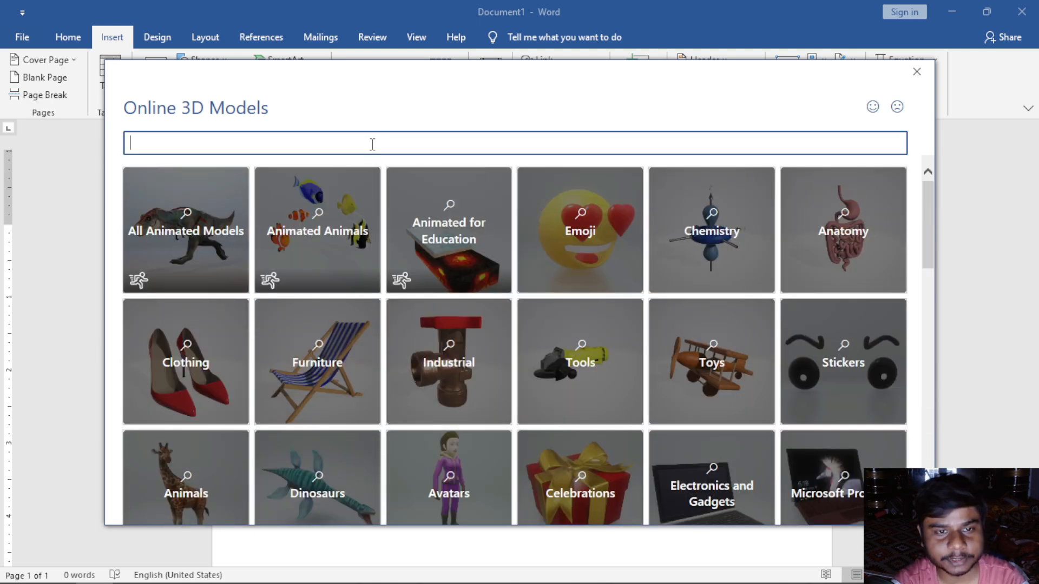
text(com)
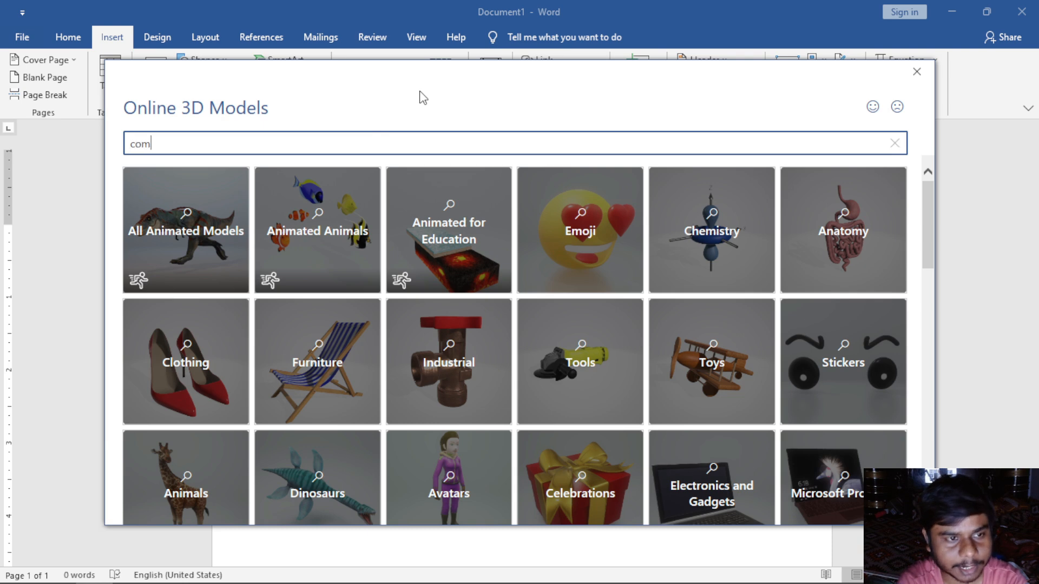
text(puter)
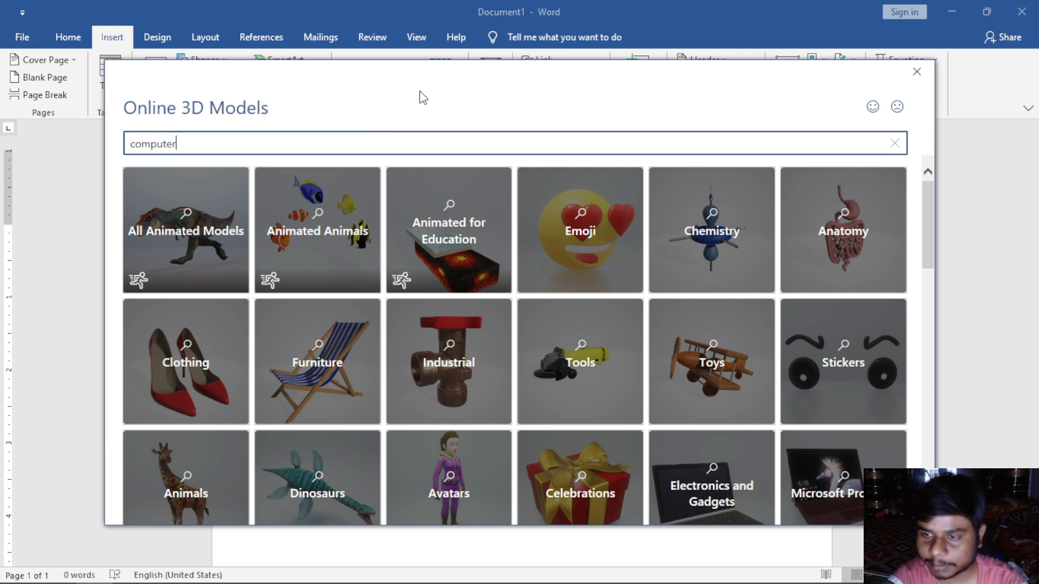
key(Return)
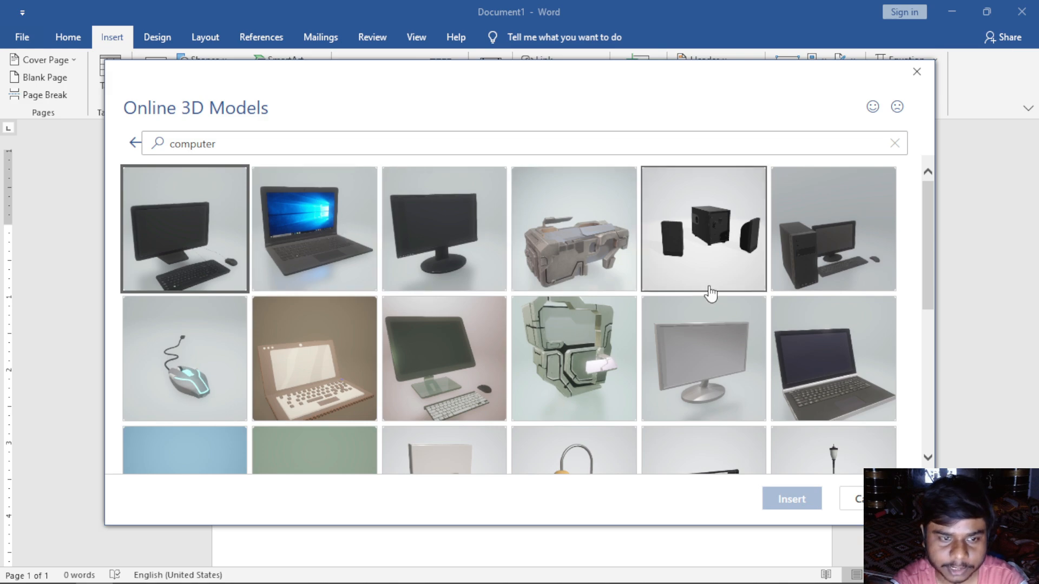
scroll(709, 294, down, 3)
scroll(711, 294, up, 3)
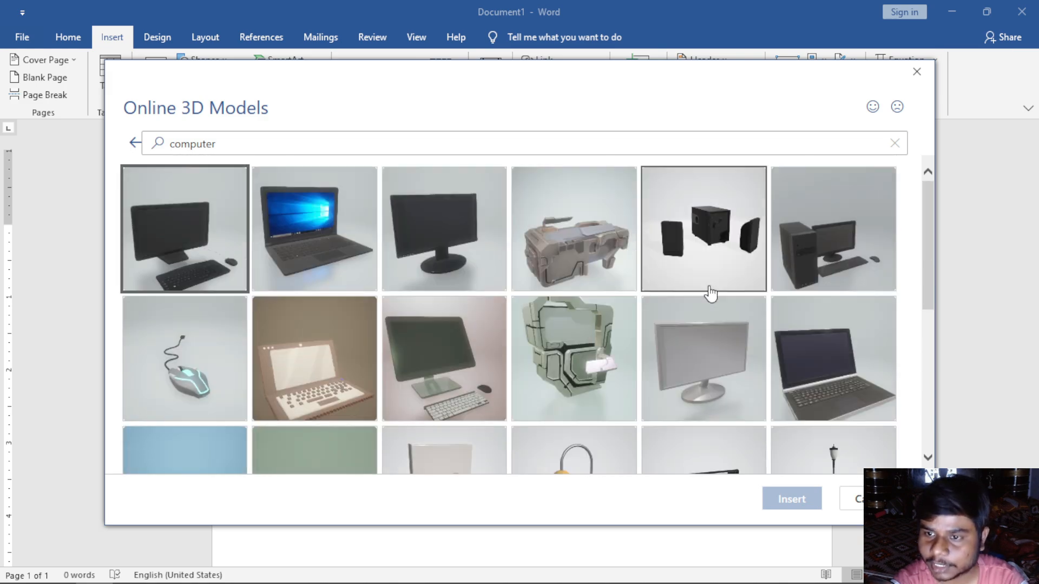
click(865, 246)
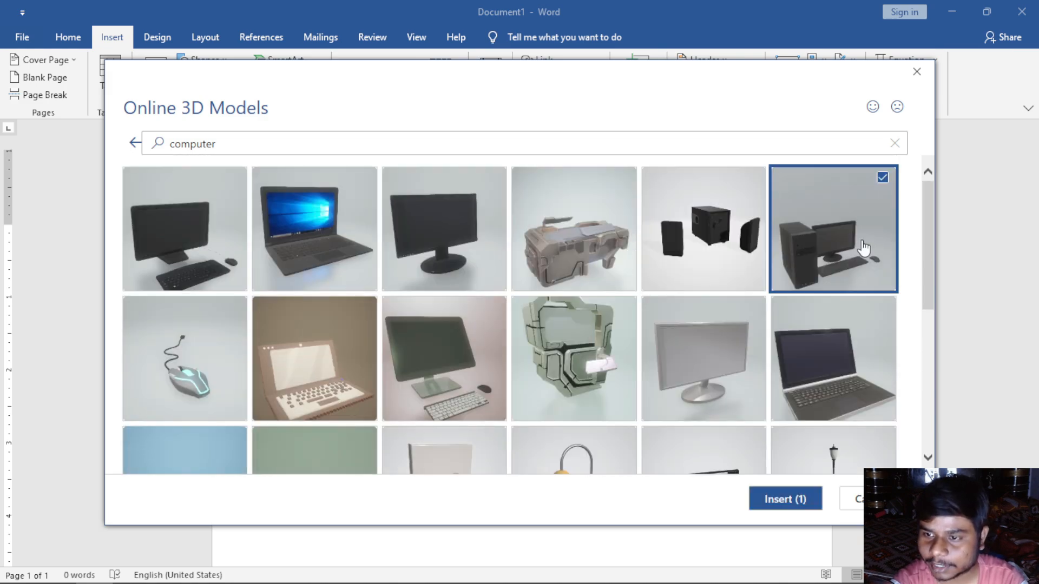
click(805, 506)
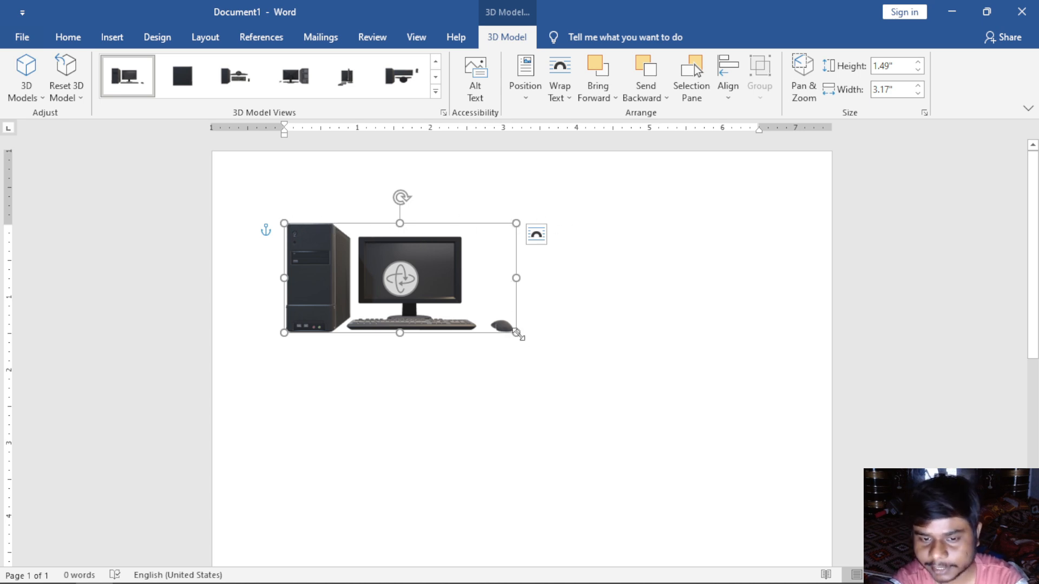
Step: Resize the computer model by its corners and edges to about 2.71" high and 6.14" wide
drag(517, 333, 625, 221)
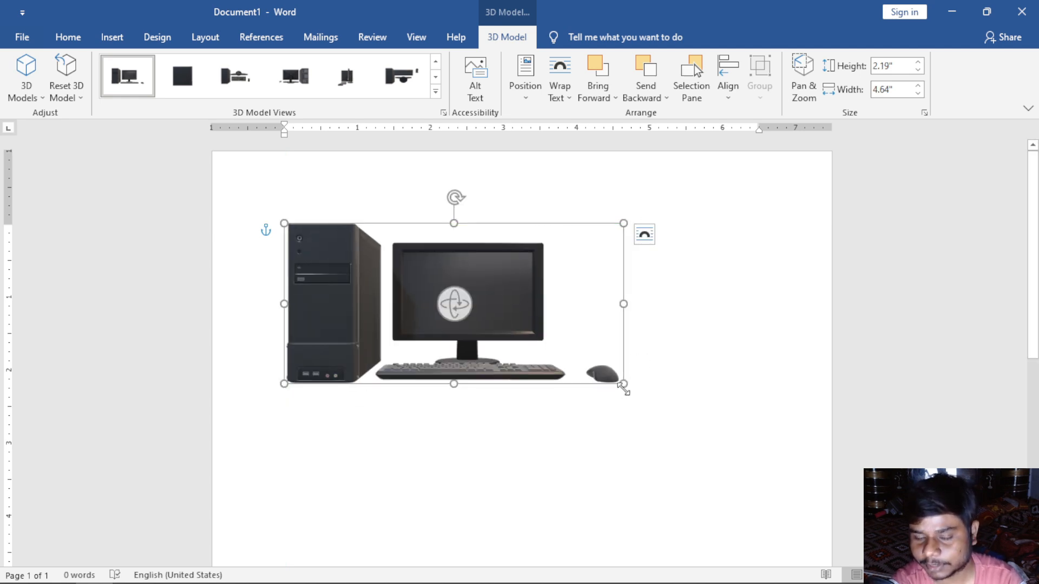
drag(623, 384, 563, 368)
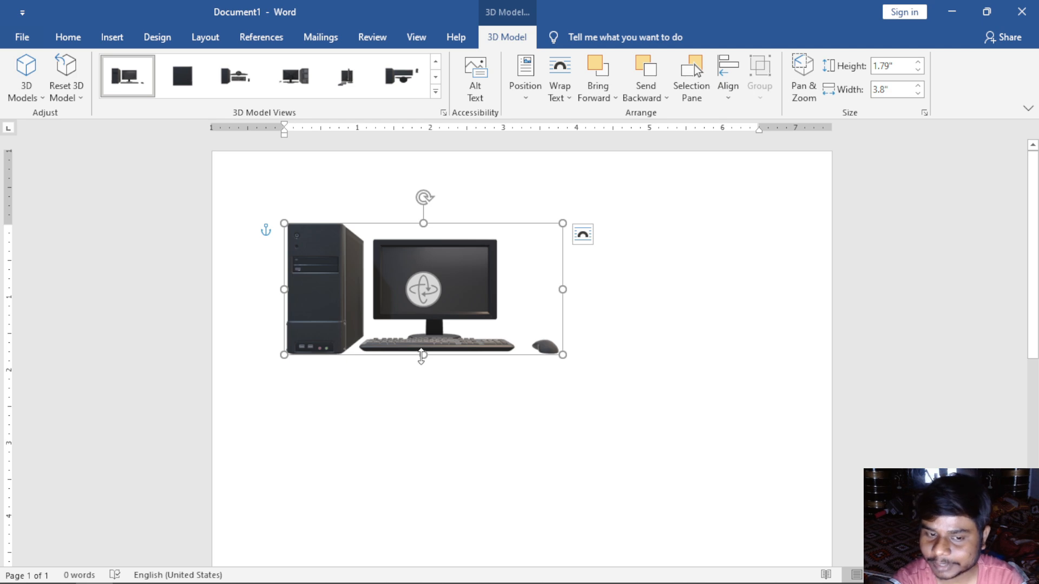
drag(422, 357, 440, 421)
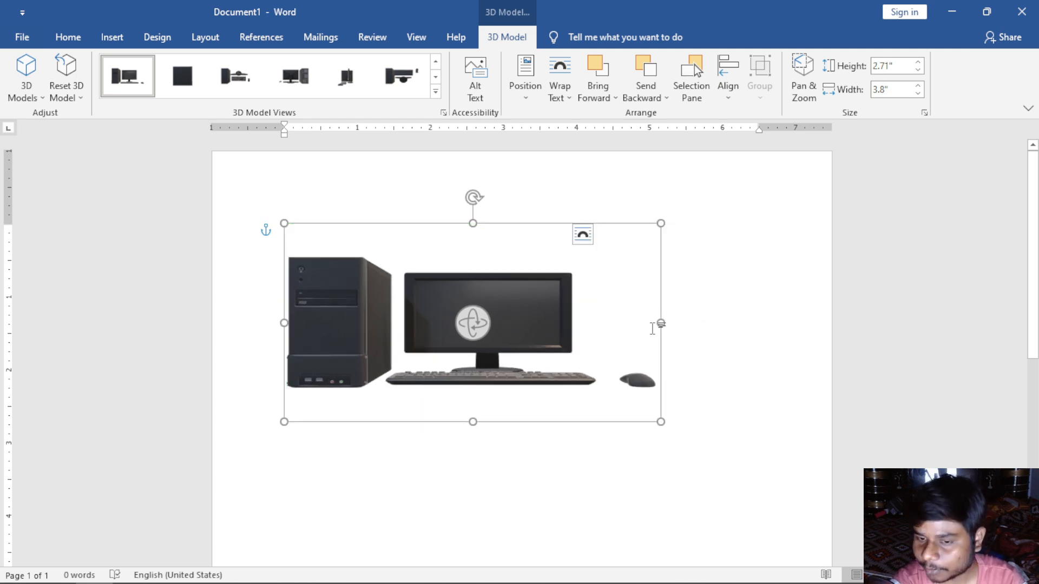
drag(662, 324, 733, 334)
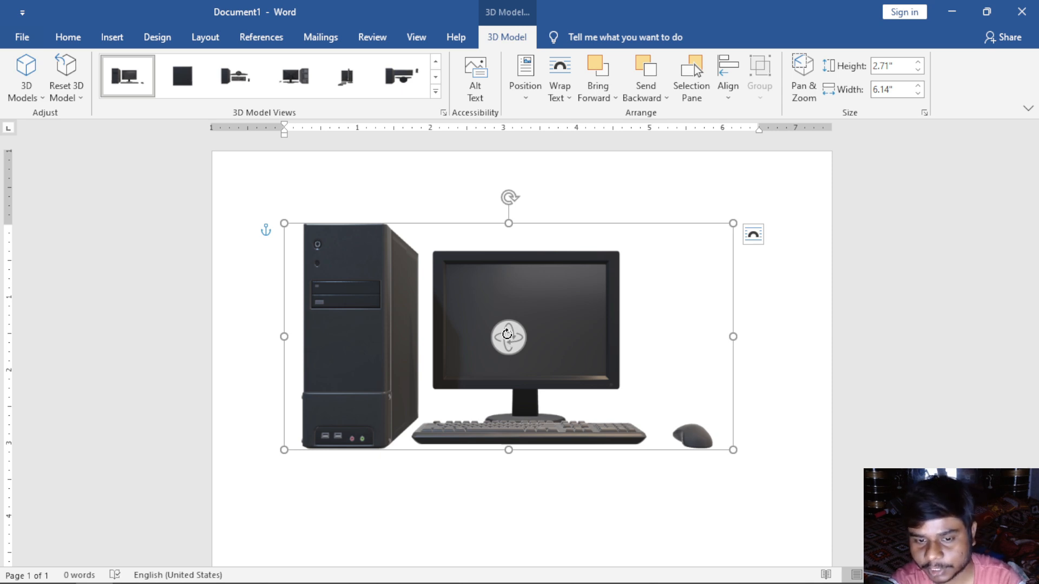
Step: Rotate the computer model in 3D to a slightly raised viewing angle and try turning it in the page plane
drag(507, 335, 494, 269)
drag(511, 320, 518, 446)
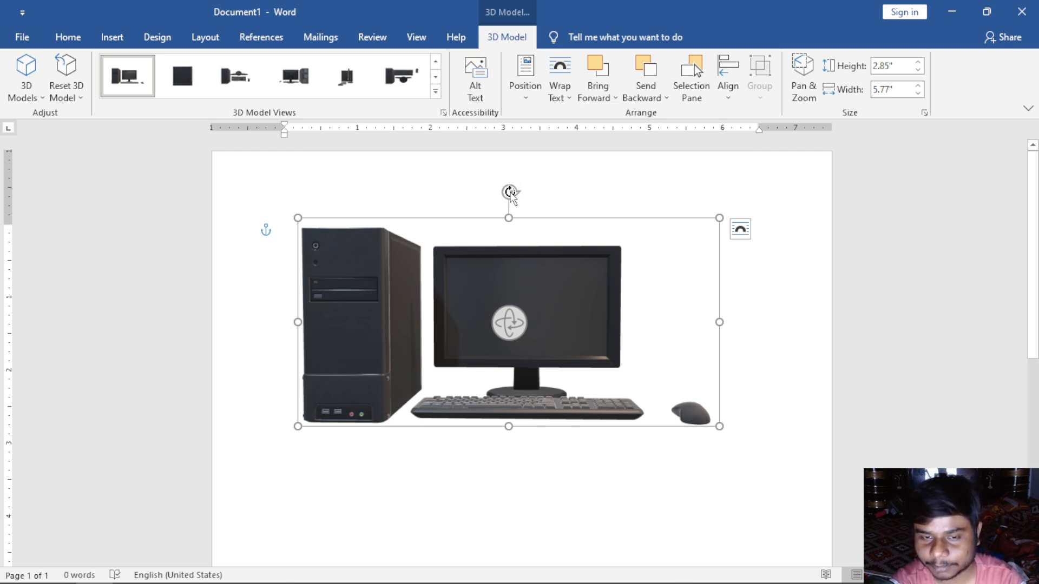
drag(510, 192, 512, 192)
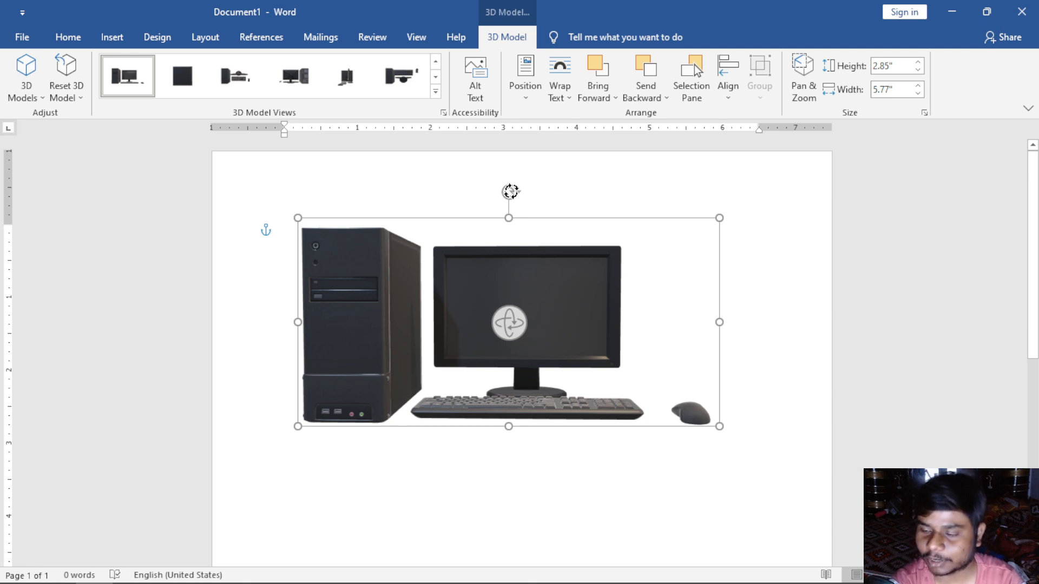
drag(510, 191, 510, 219)
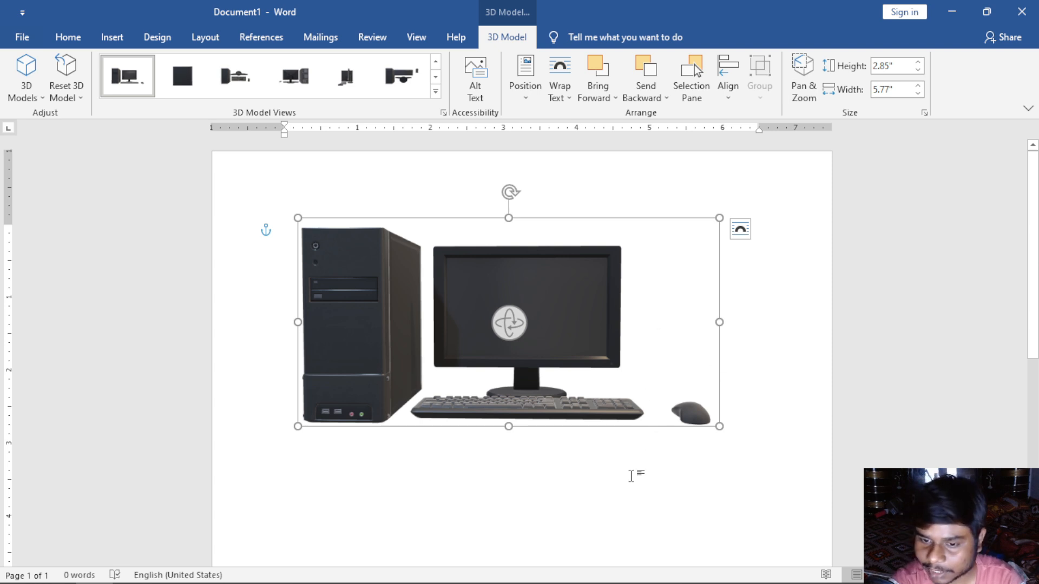
Step: Deselect the computer model, enter some placeholder text on the page, and delete all of the document's content
ctrl+scroll(633, 476, down, 1)
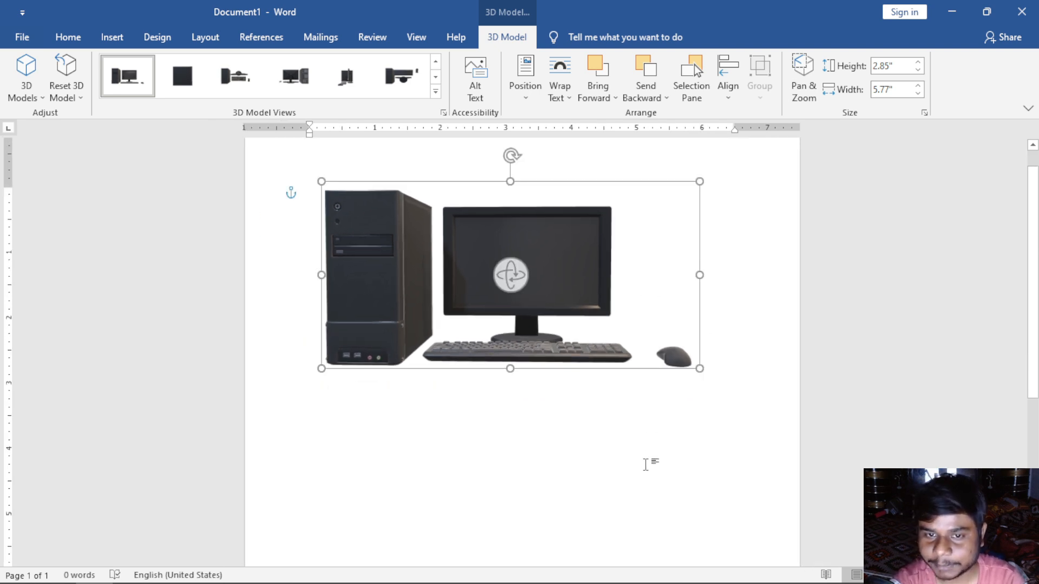
click(646, 464)
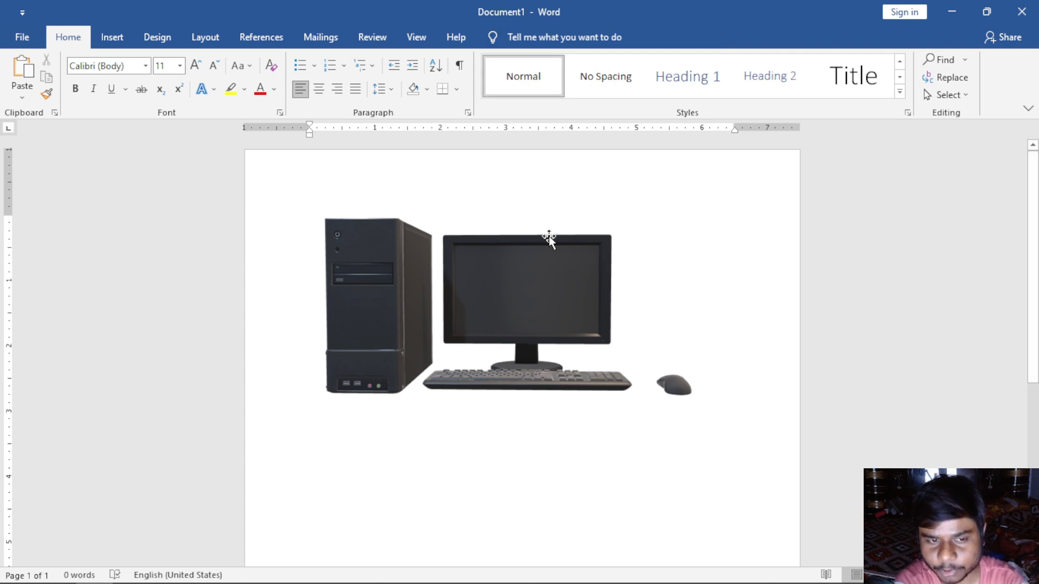
text(kfjsdf)
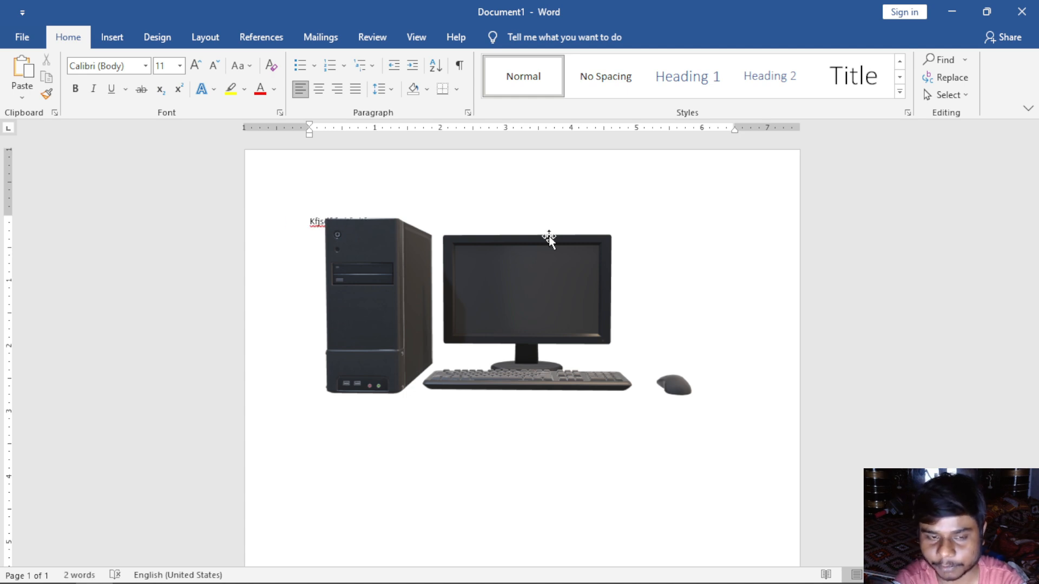
key(ctrl+a)
key(Delete)
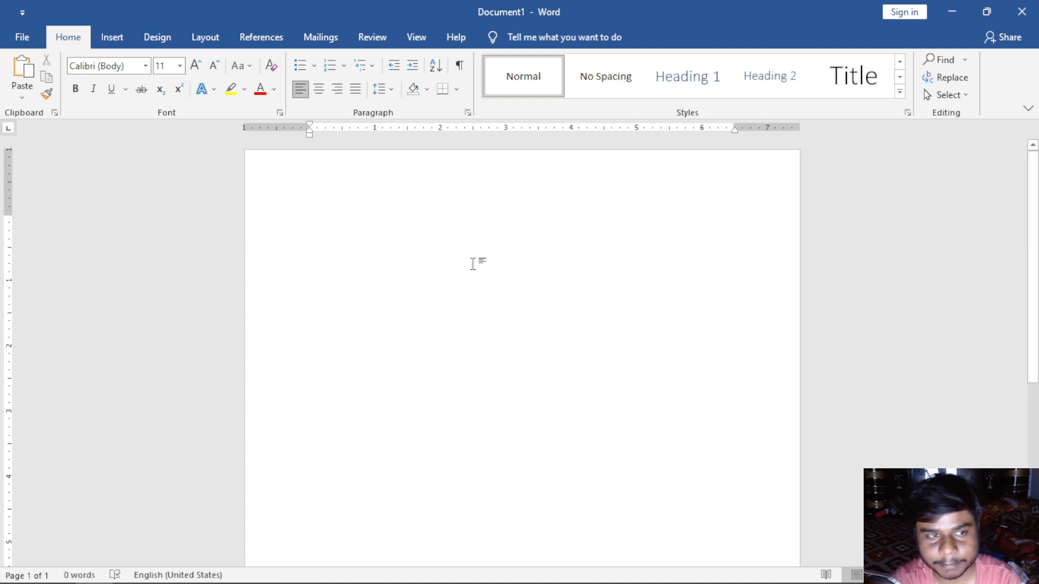
Step: Insert the walking T-rex dinosaur from the All Animated Models category of the stock 3D models
click(115, 39)
click(246, 93)
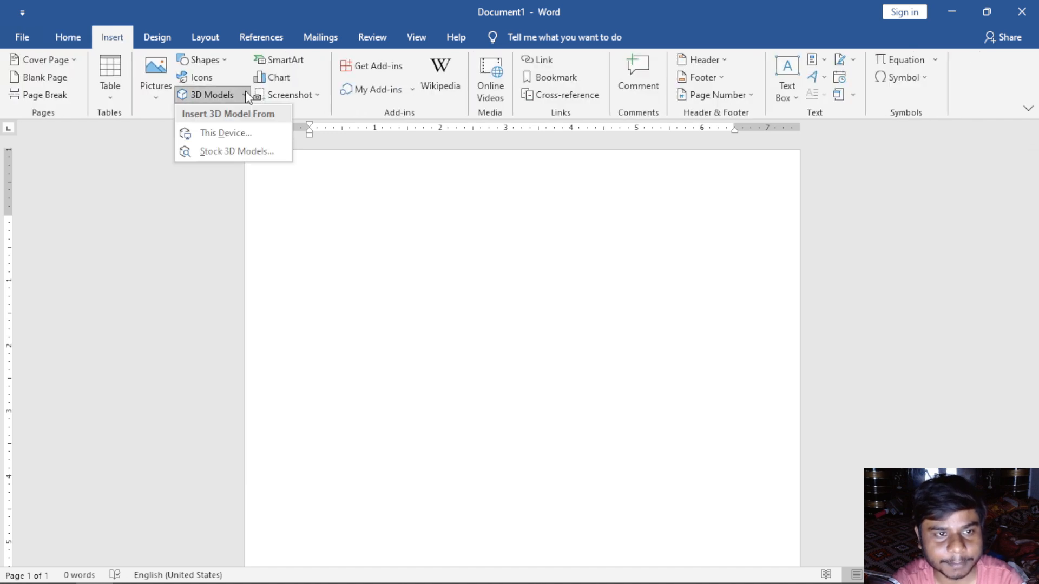
click(251, 152)
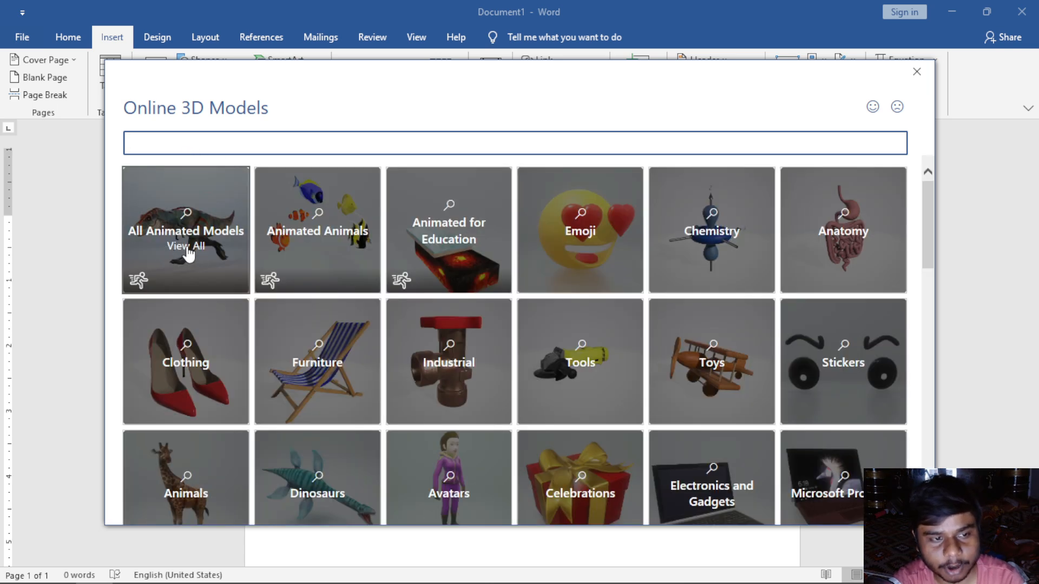
click(196, 255)
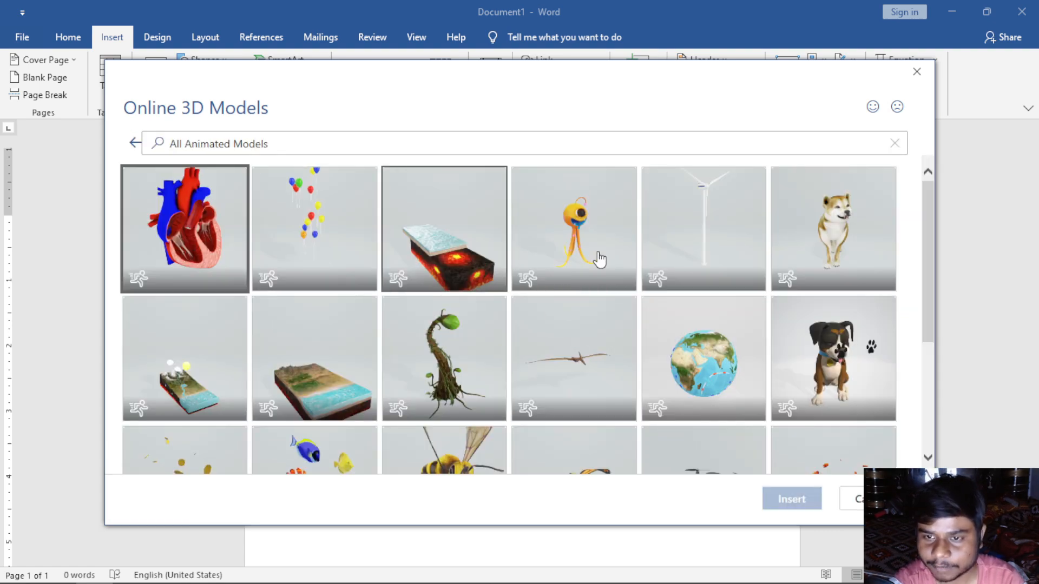
scroll(732, 302, down, 3)
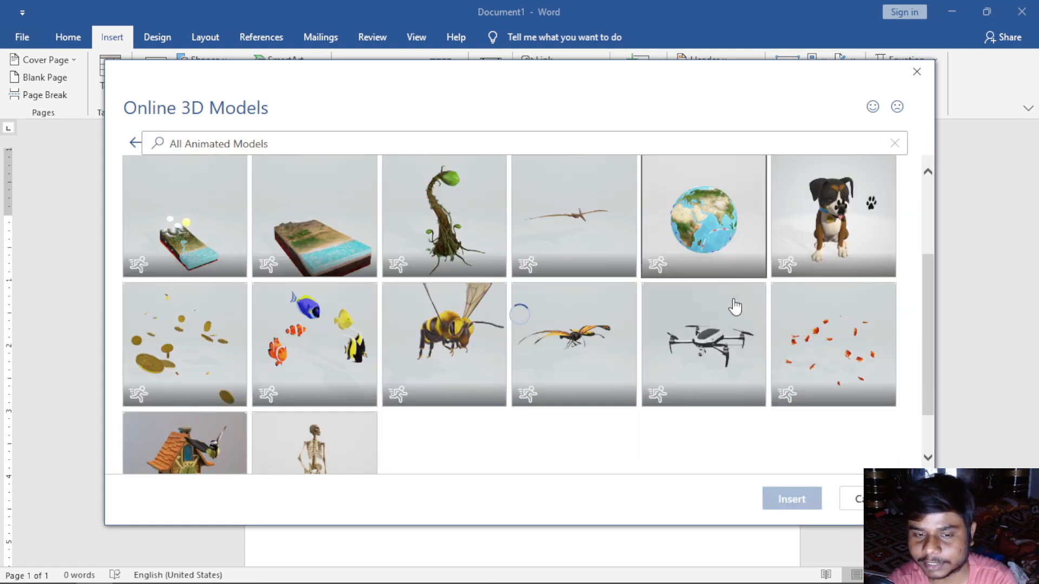
scroll(735, 307, down, 2)
click(448, 365)
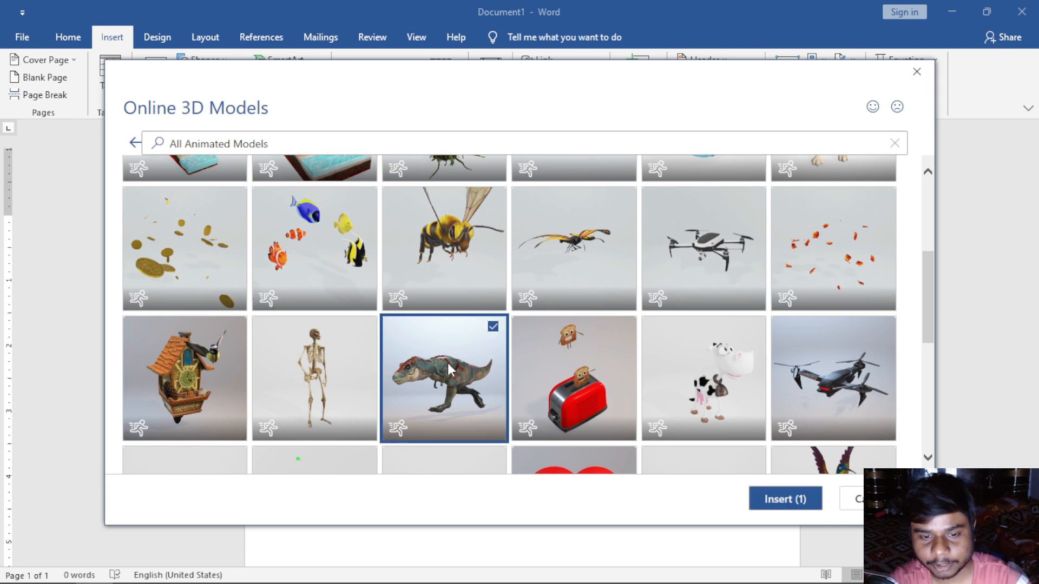
click(755, 498)
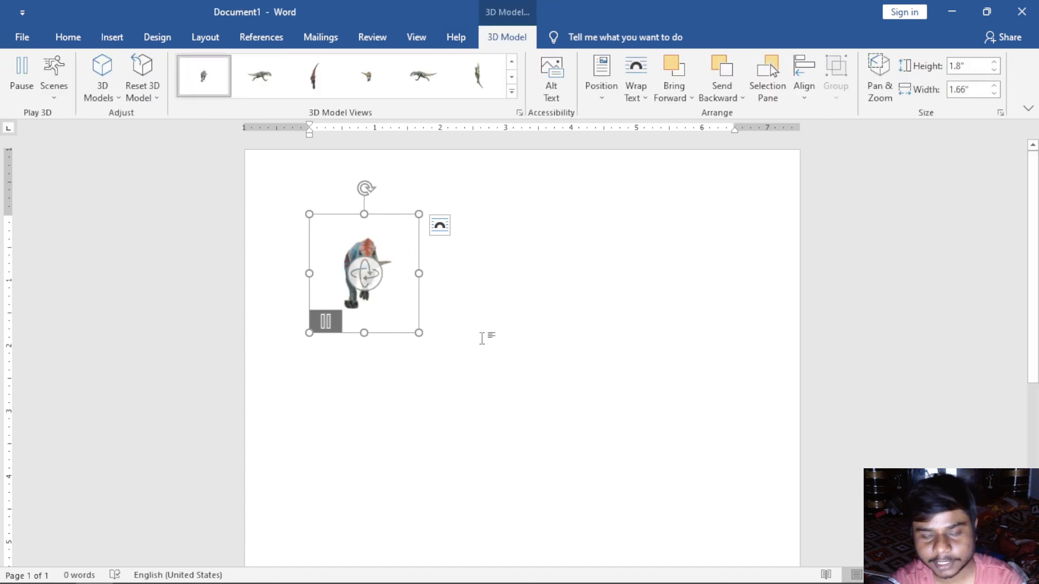
Step: Enlarge the animated dinosaur model proportionally to about 4.03" high and 3.73" wide, and deselect it
click(482, 385)
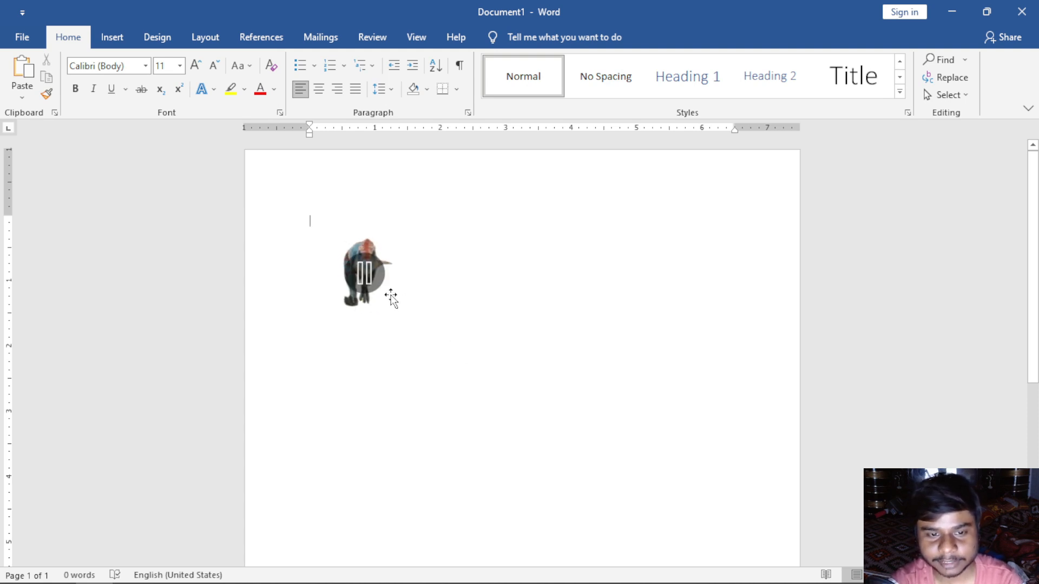
click(390, 295)
drag(420, 332, 550, 466)
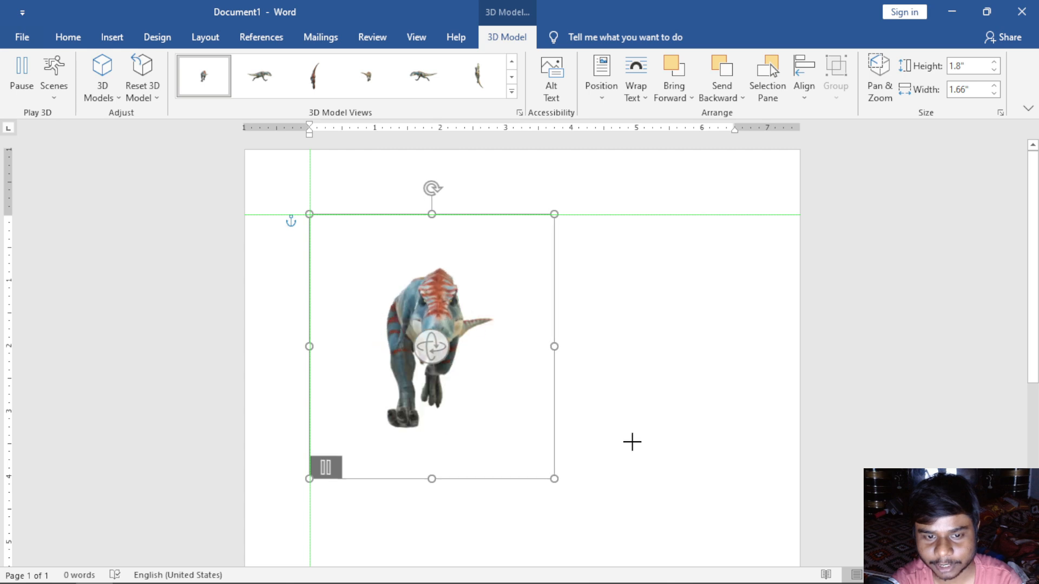
click(633, 442)
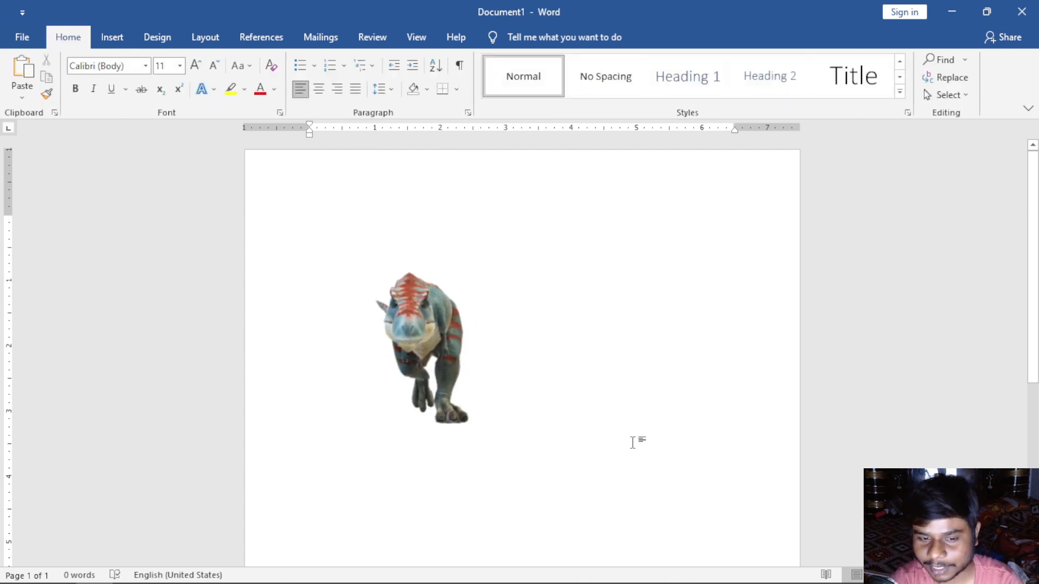
Step: Select the dinosaur model, pause its animation, and play it again
click(490, 392)
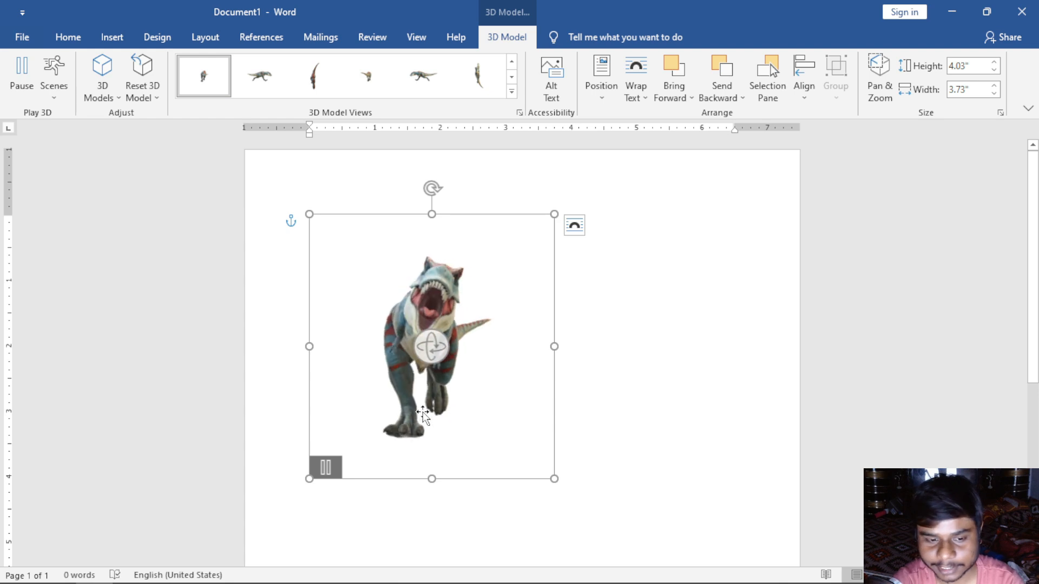
click(326, 468)
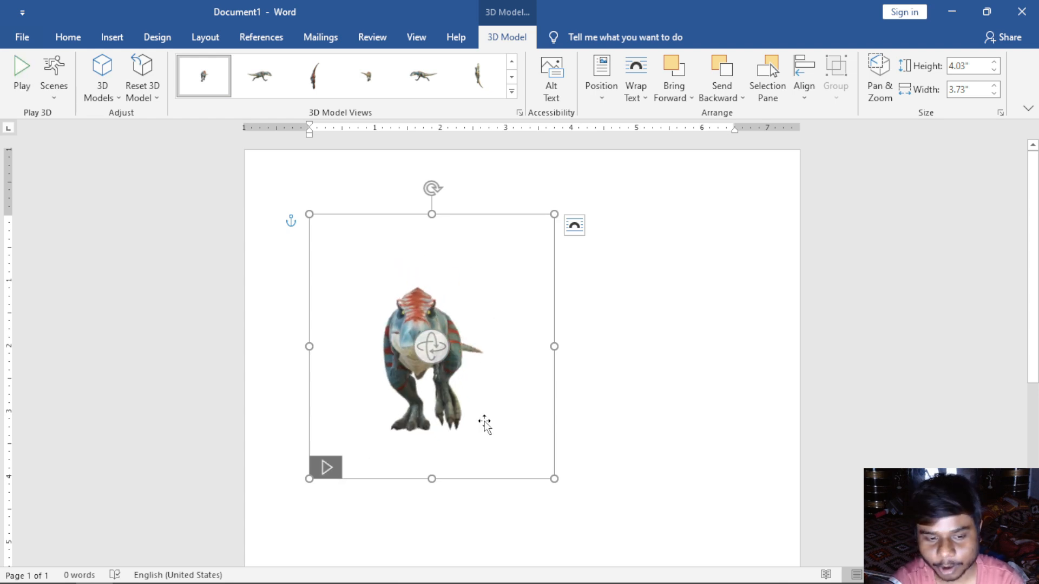
click(328, 475)
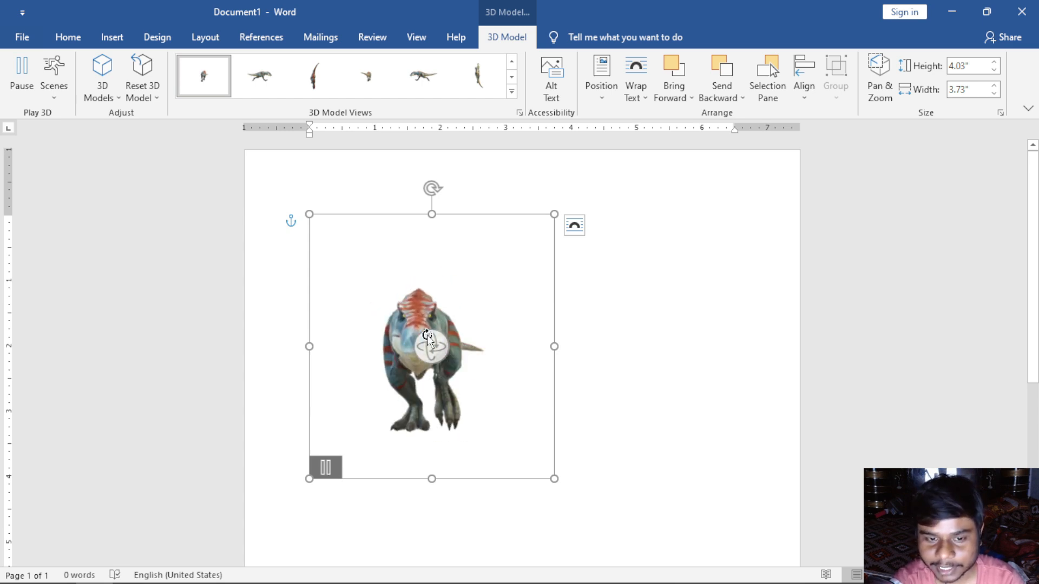
Step: Rotate the walking dinosaur in 3D to a three-quarter side view, then resize it proportionally to about 2.95" high and 4.27" wide
drag(431, 346, 652, 336)
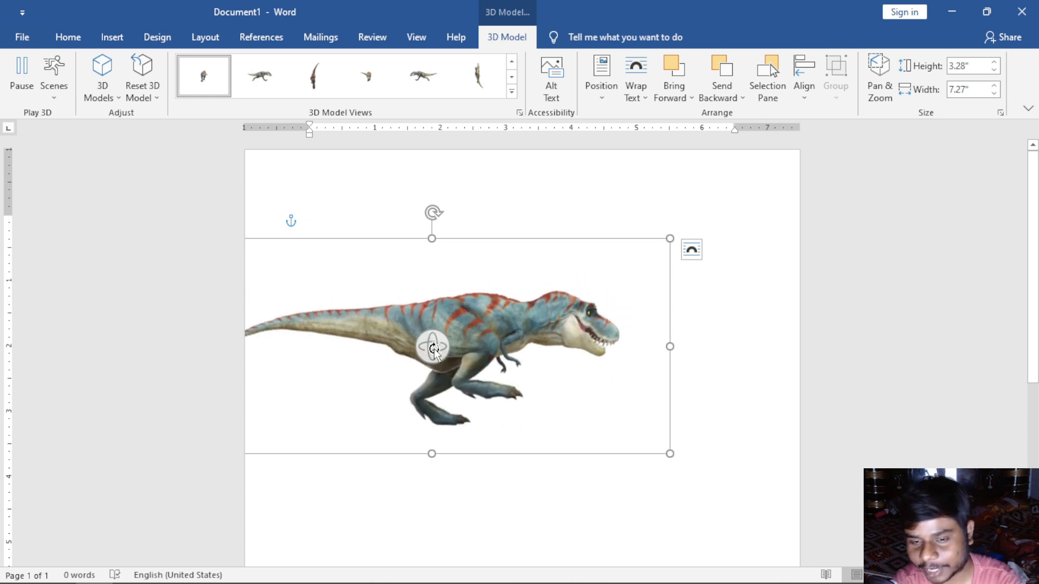
mouse_move(433, 348)
mouse_down()
mouse_move(359, 362)
mouse_move(88, 348)
mouse_move(158, 243)
mouse_move(262, 190)
mouse_move(245, 427)
mouse_move(217, 492)
mouse_move(115, 341)
mouse_move(372, 367)
mouse_move(443, 338)
mouse_up()
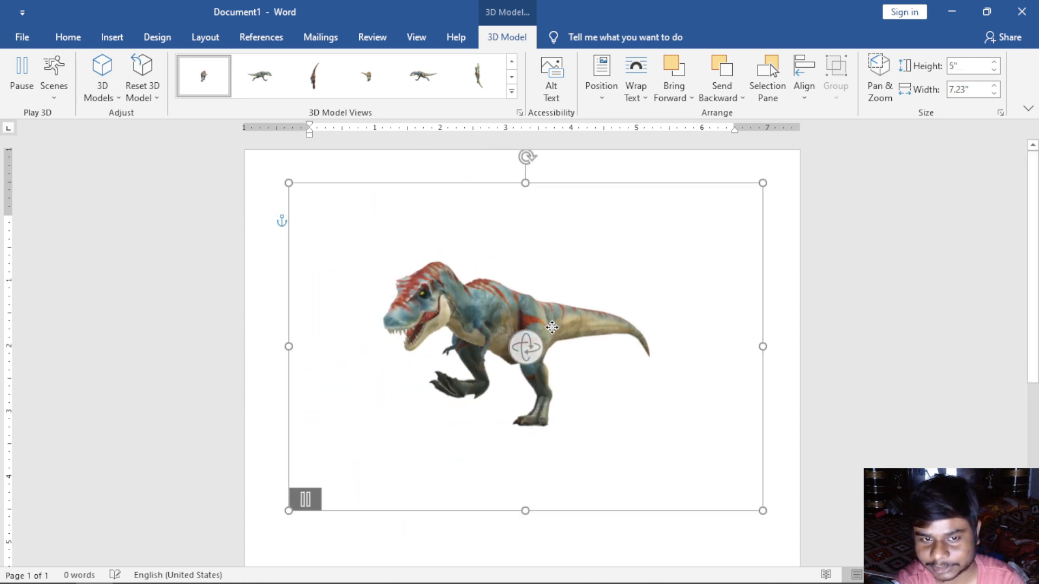
drag(762, 510, 490, 324)
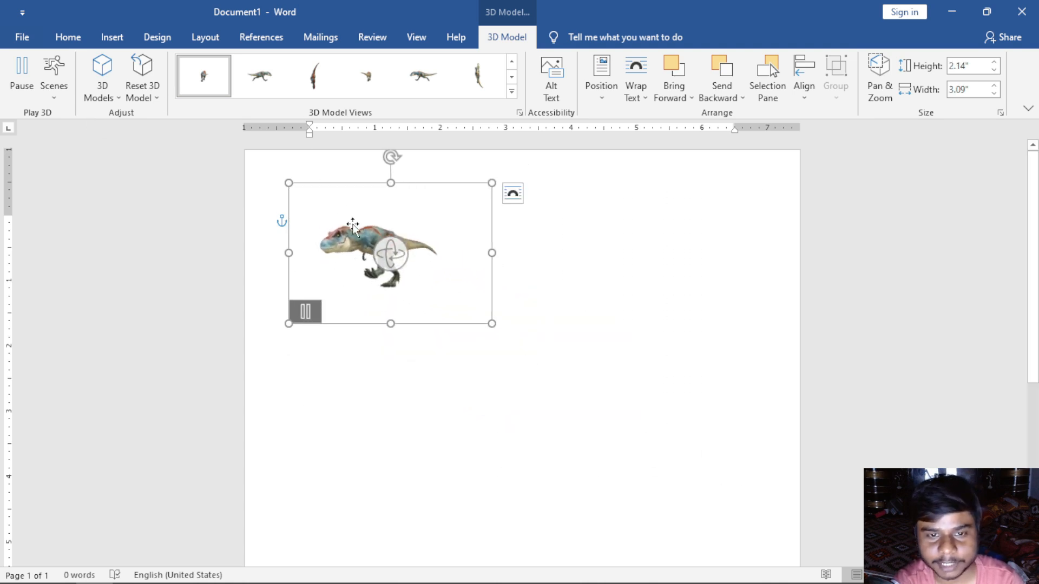
drag(411, 190, 400, 204)
drag(481, 339, 519, 395)
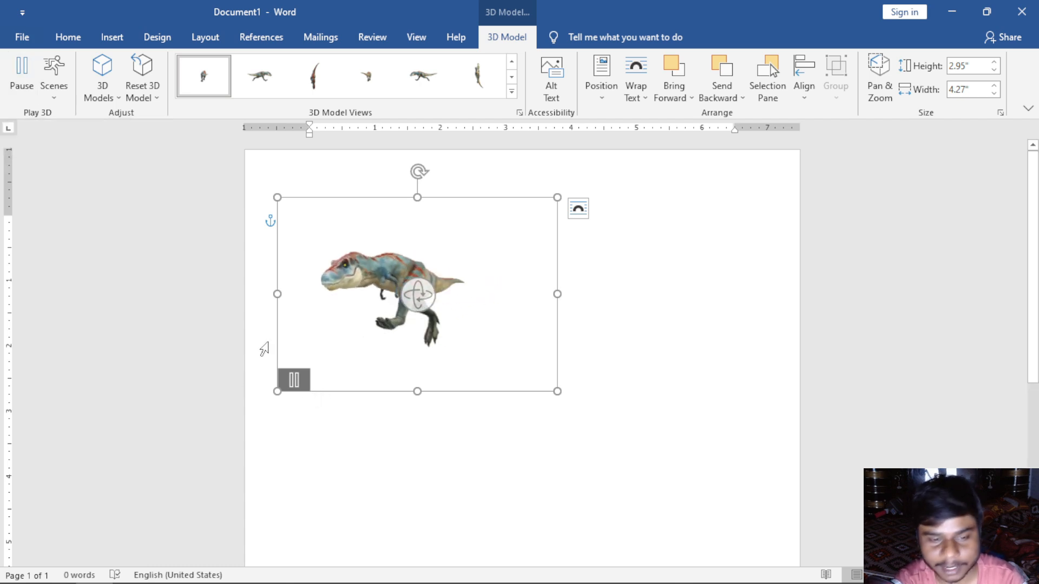
Step: Pause the dinosaur's animation, enlarge the model proportionally to about 3.83" high and 5.55" wide, and resume playback
click(22, 76)
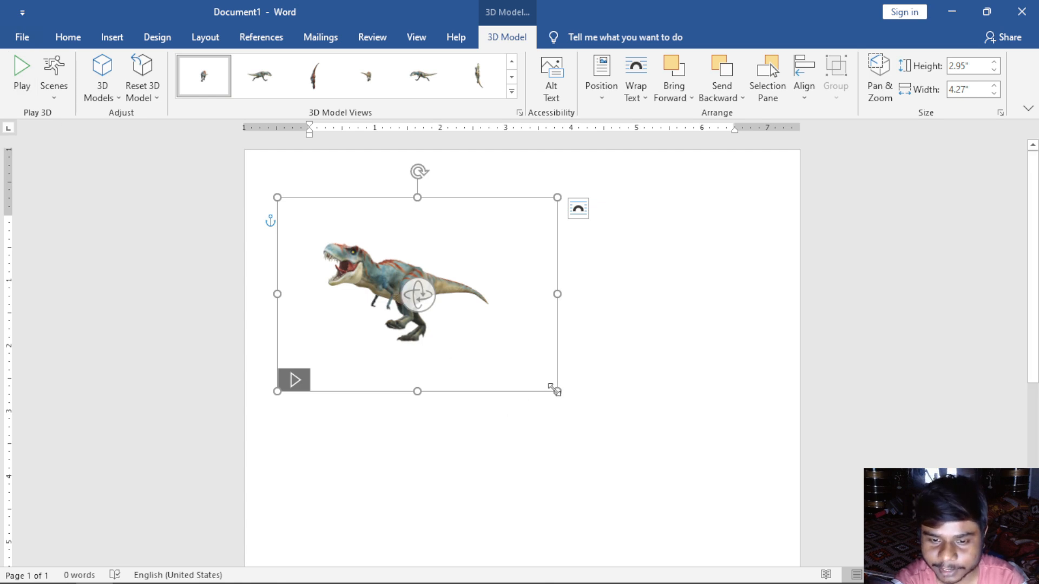
drag(556, 390, 641, 429)
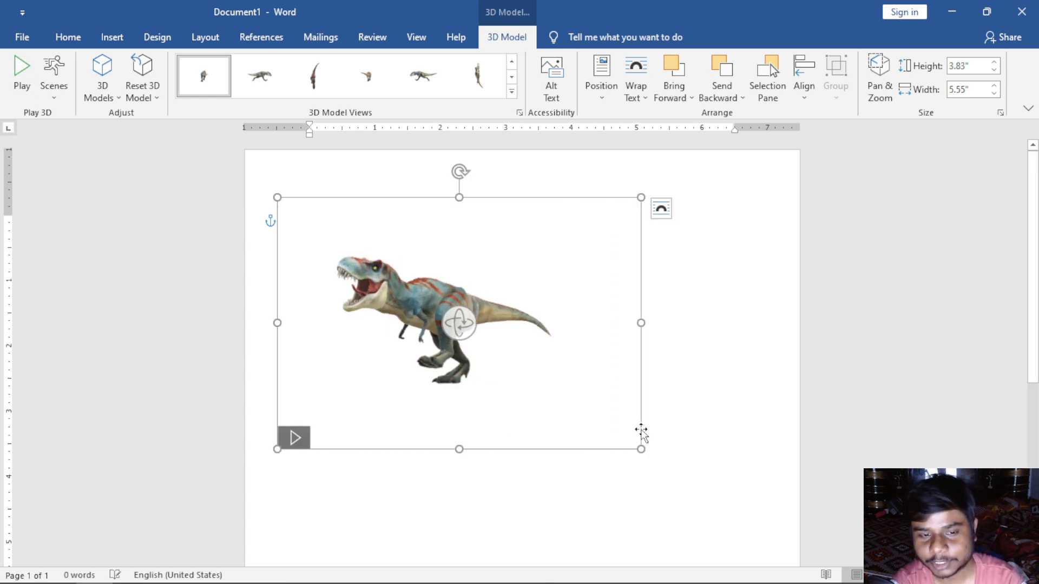
click(22, 76)
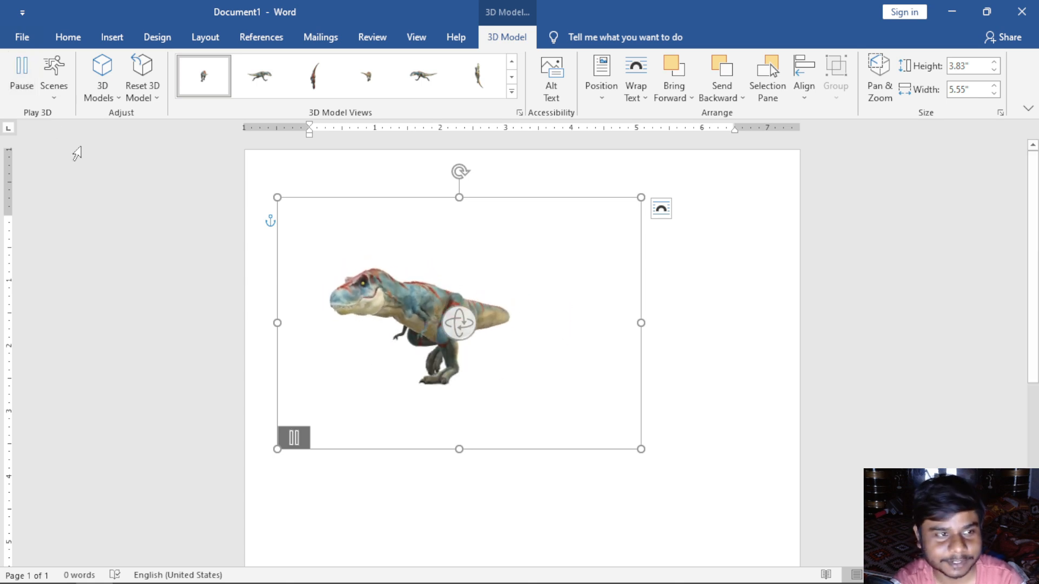
Step: Set the dinosaur's model animation to None, then reapply Scene 1
click(65, 101)
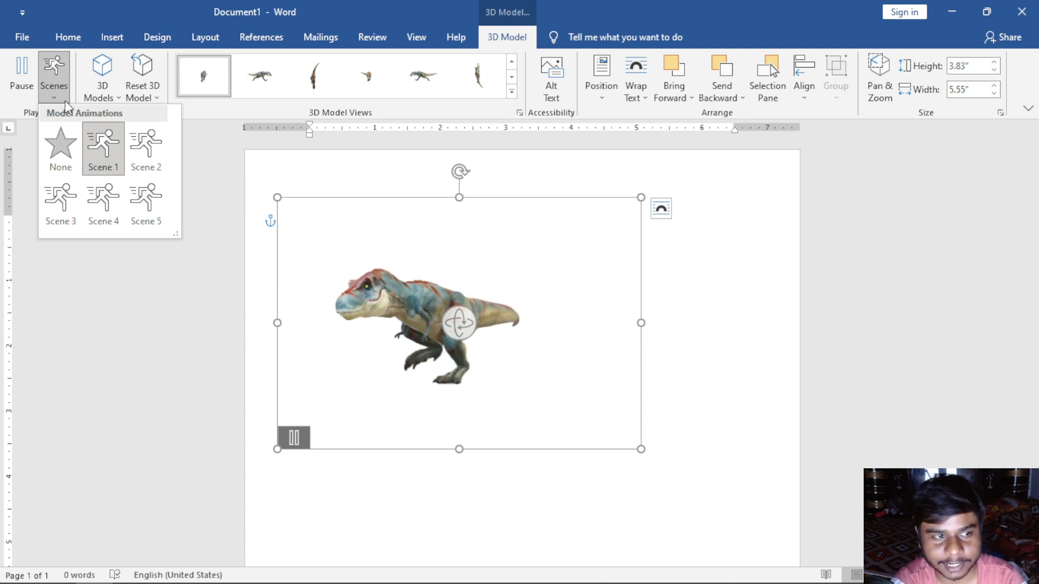
click(60, 144)
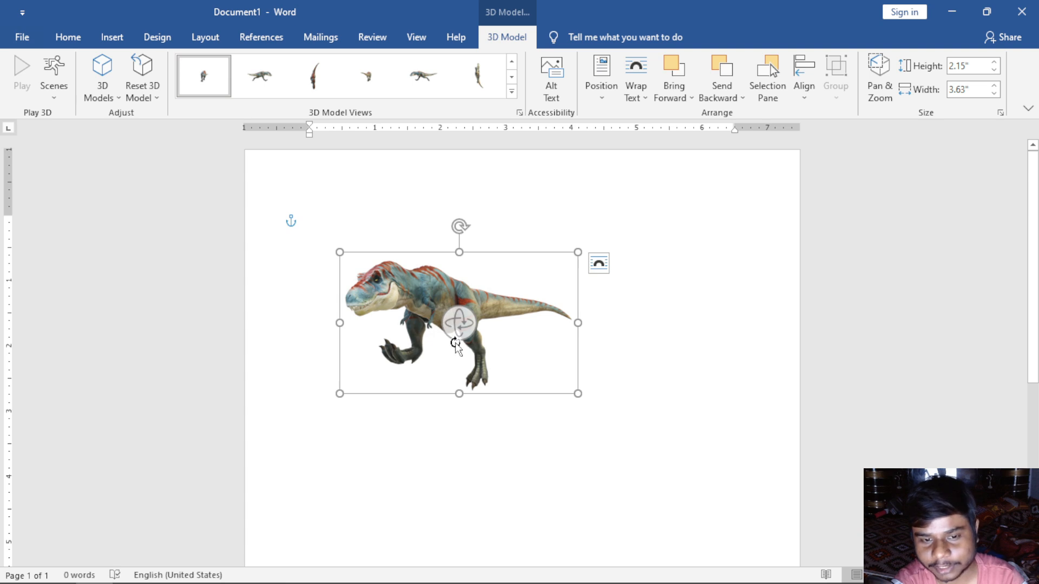
click(50, 96)
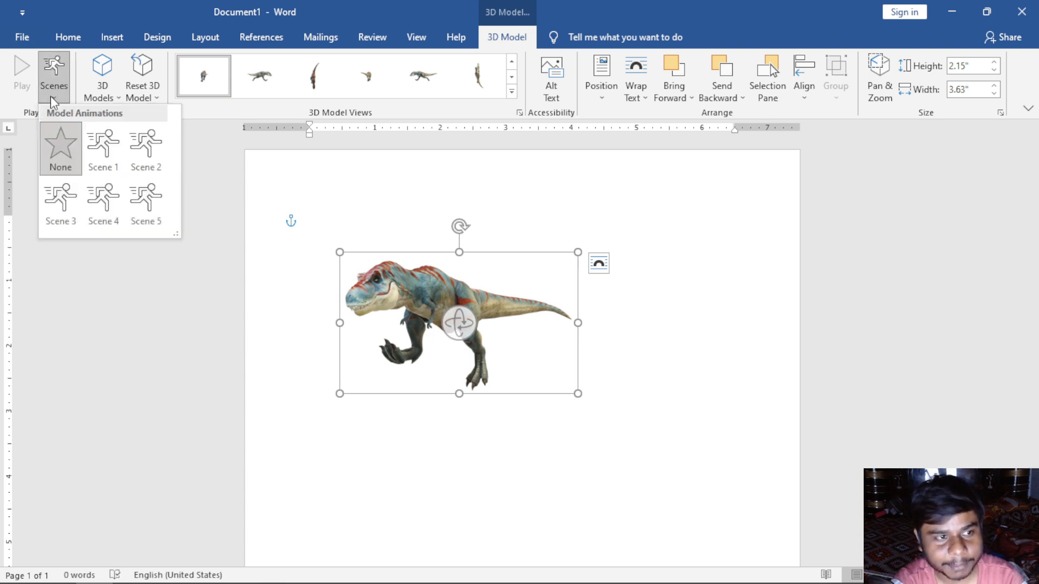
click(99, 169)
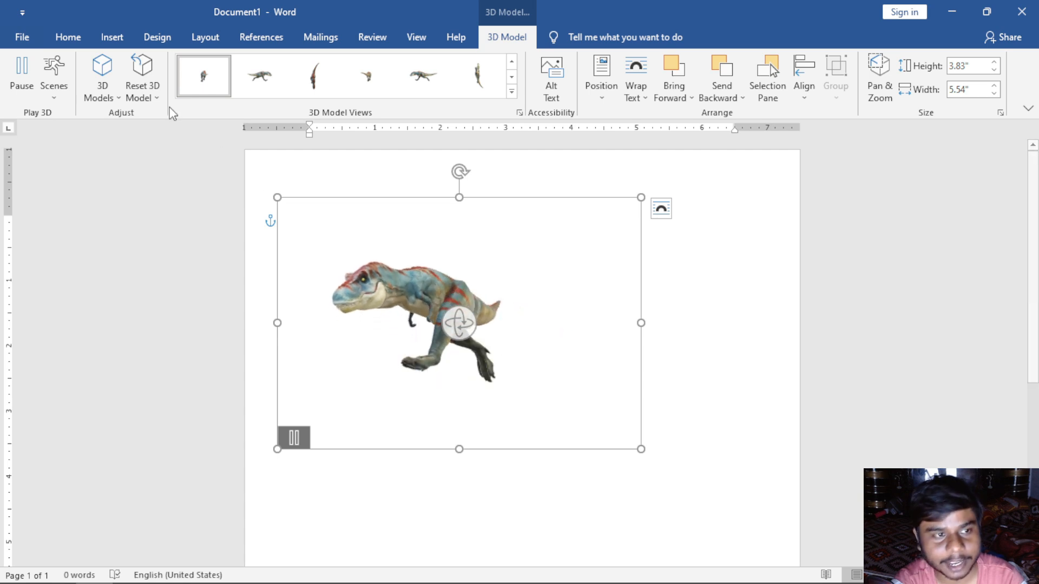
Step: Switch the dinosaur to the Scene 2 animation and enlarge it proportionally to about 3.93" high and 6.62" wide
click(54, 81)
click(149, 155)
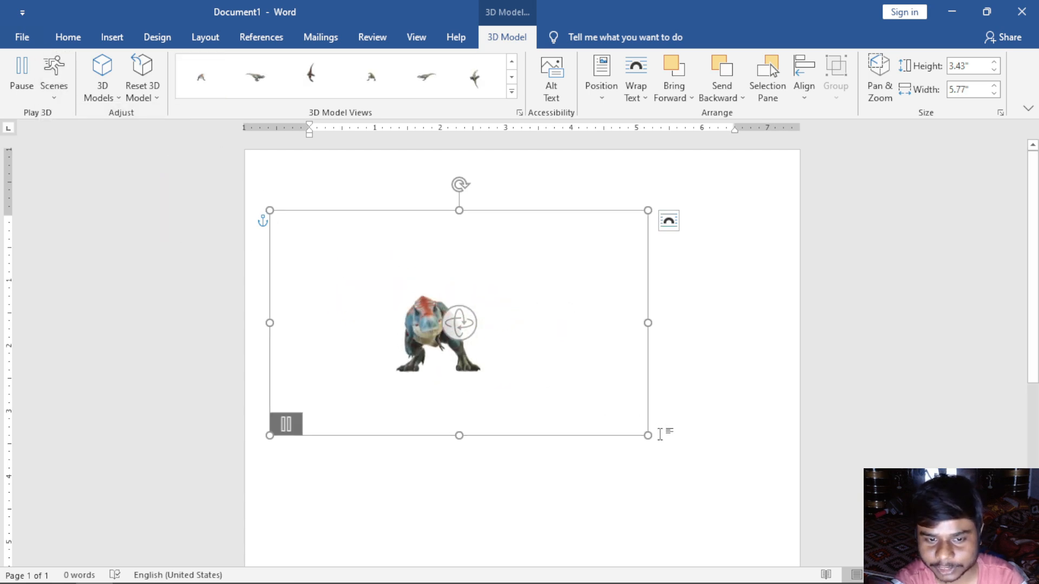
drag(646, 434, 703, 468)
Step: Play the dinosaur's Scene 3 animation, then its Scene 4 animation
click(54, 76)
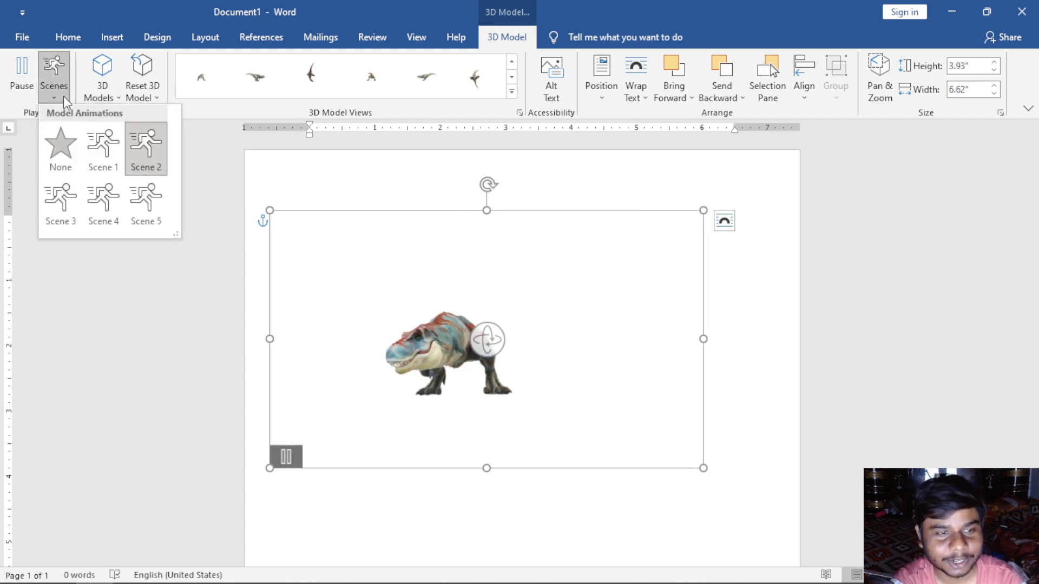
click(73, 213)
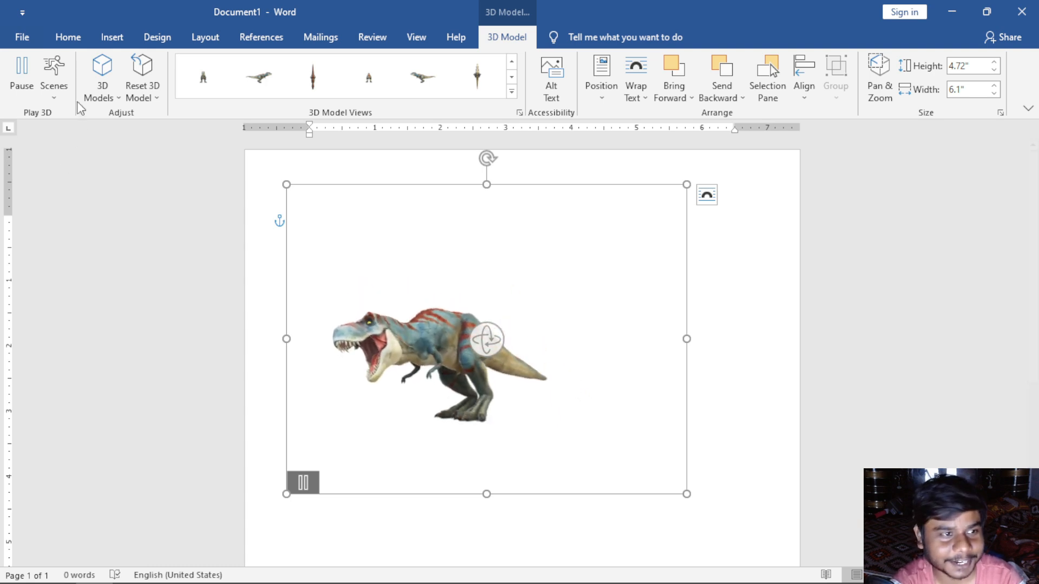
click(58, 92)
click(100, 182)
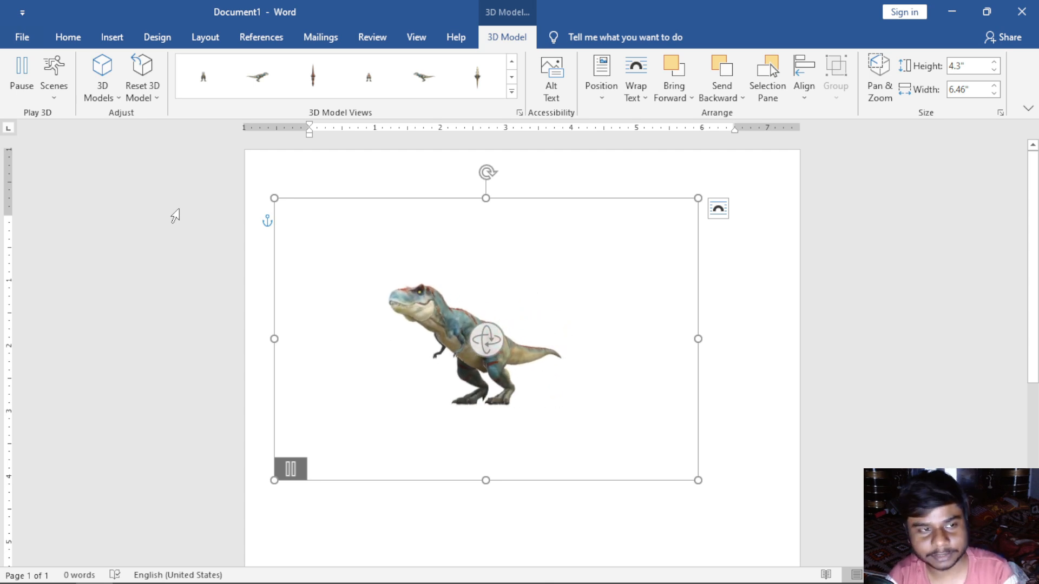
Step: Play the dinosaur's Scene 5 animation, then return the model to Scene 1
click(69, 91)
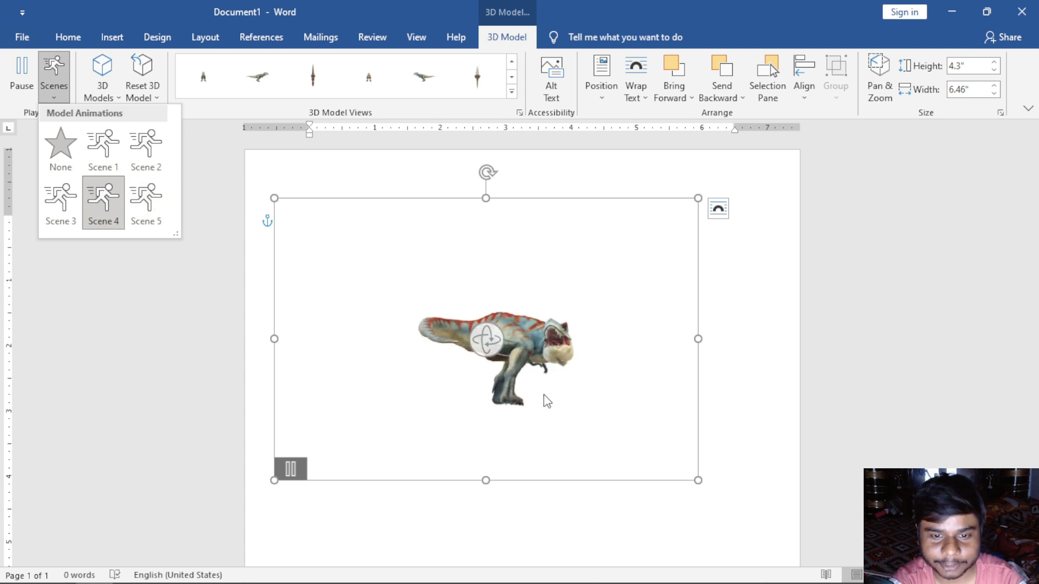
click(144, 217)
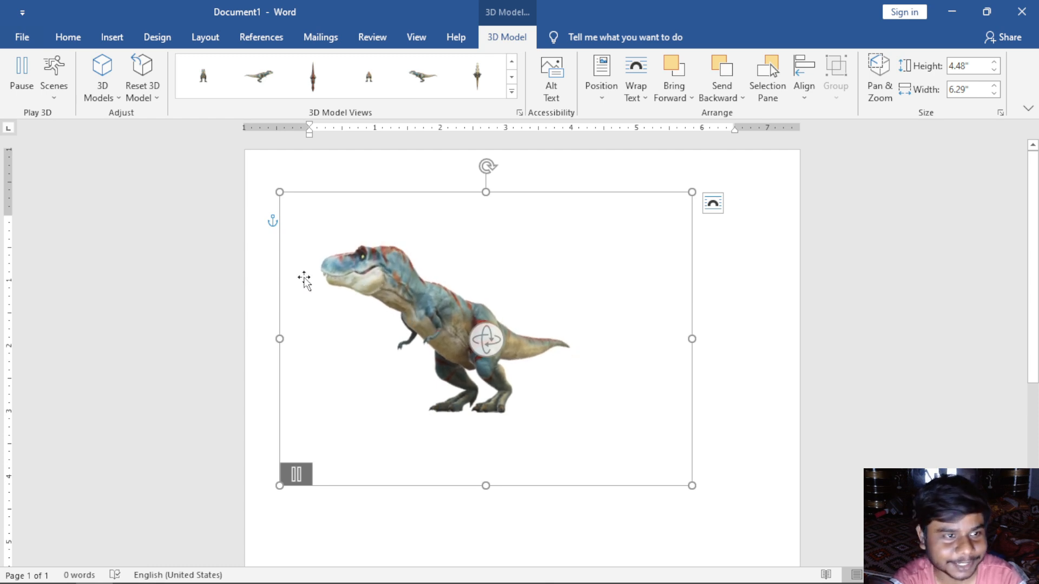
click(54, 97)
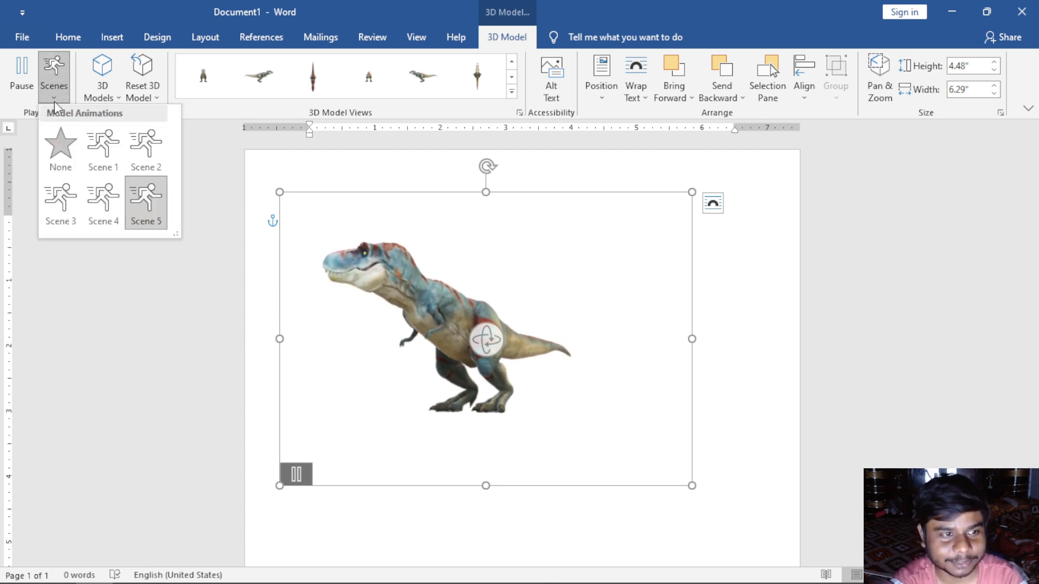
click(101, 157)
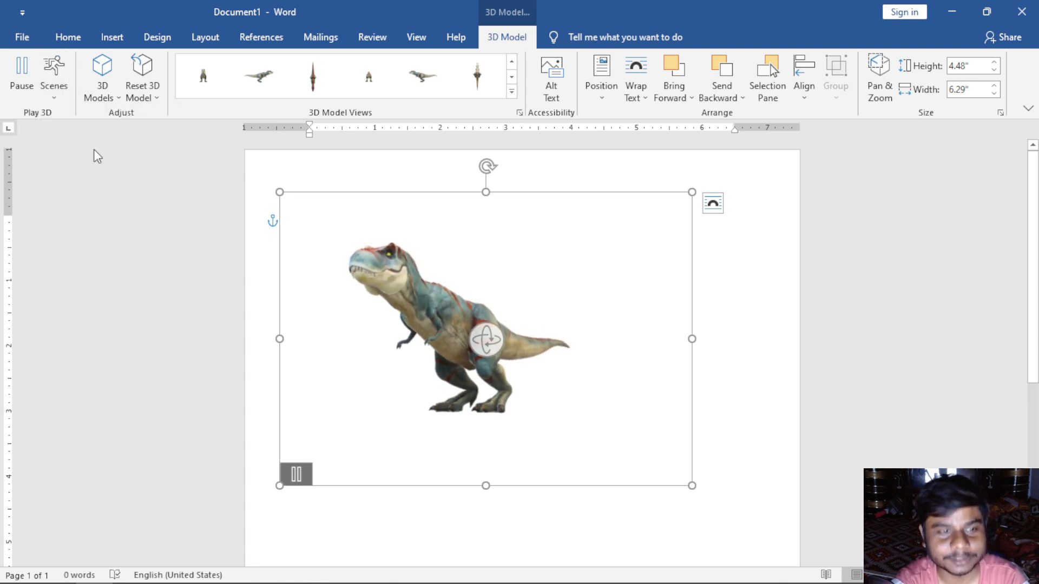
Step: View the device and stock sources for inserting another 3D model, closing each without inserting anything
click(103, 100)
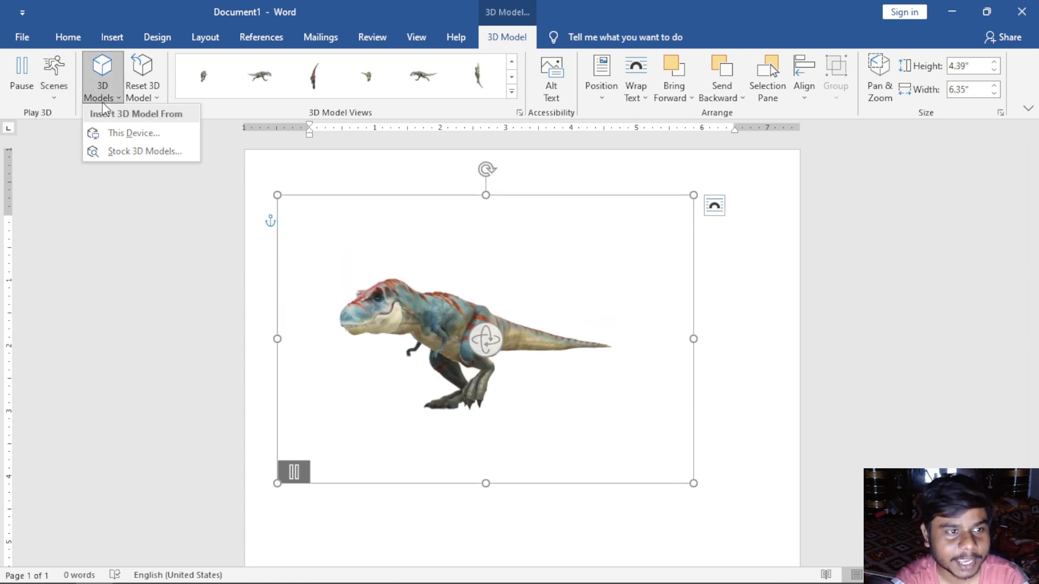
click(119, 134)
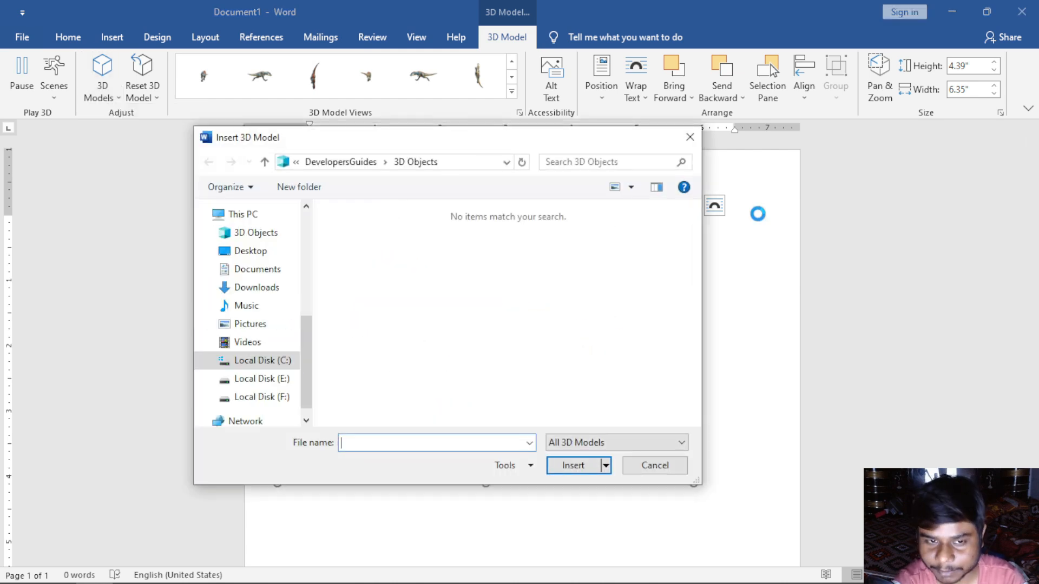
click(690, 137)
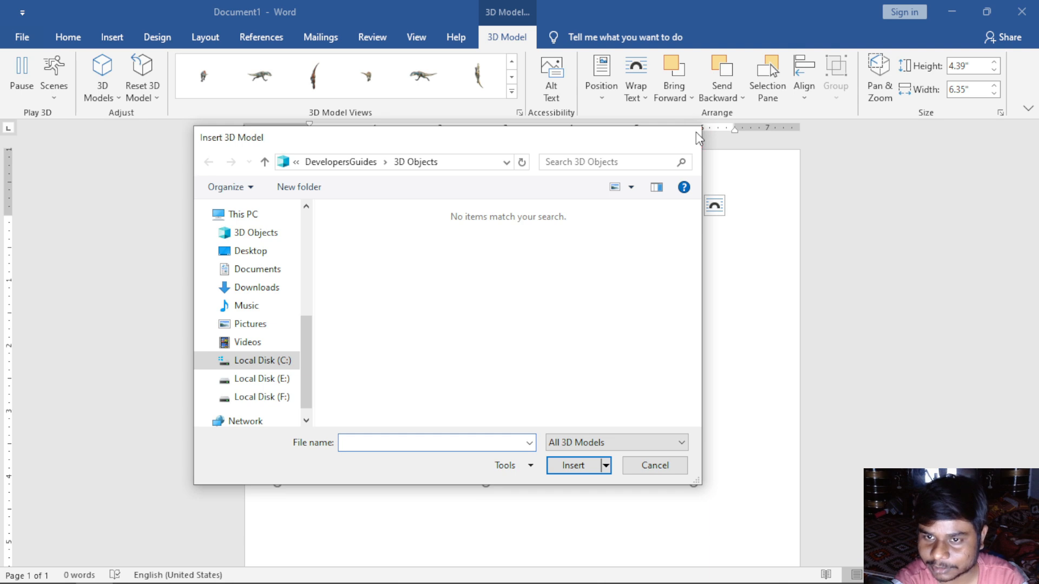
click(108, 100)
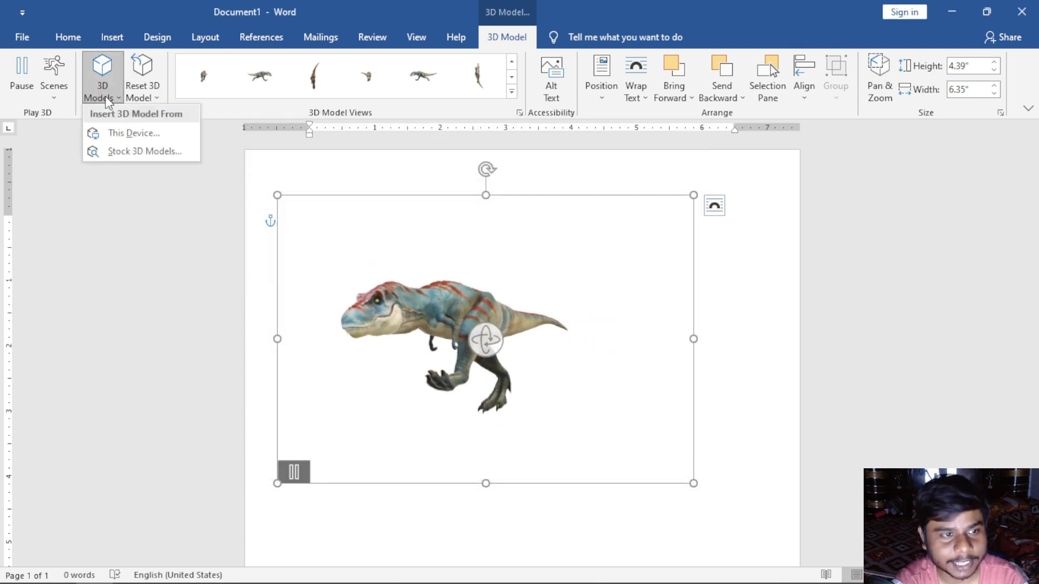
click(138, 150)
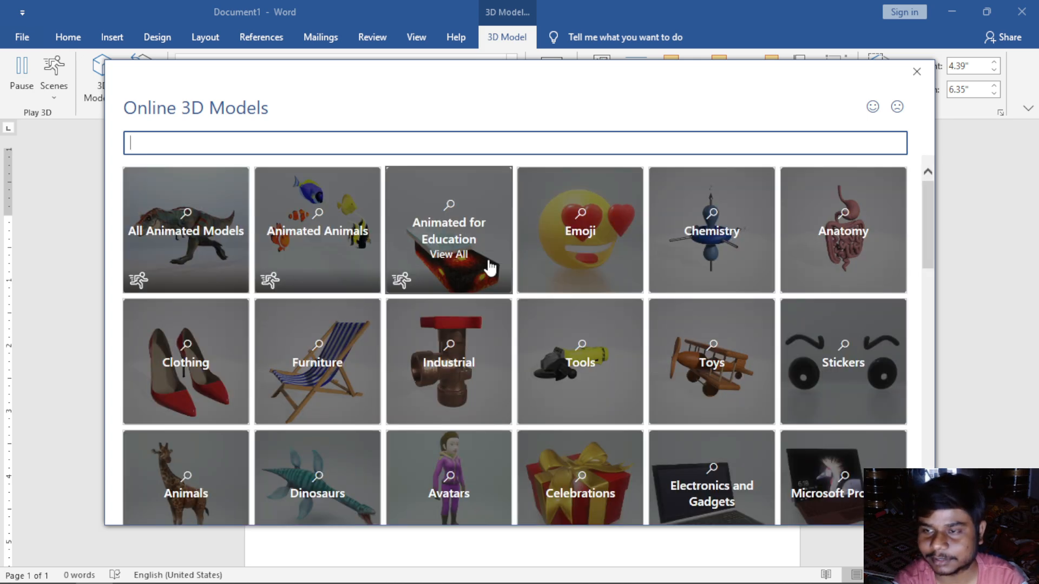
click(916, 72)
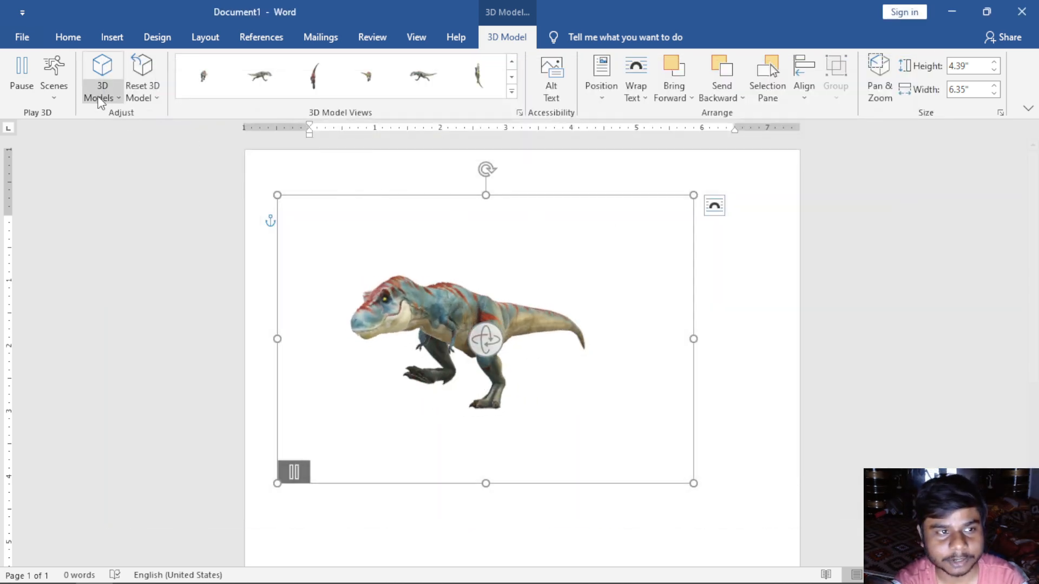
click(112, 37)
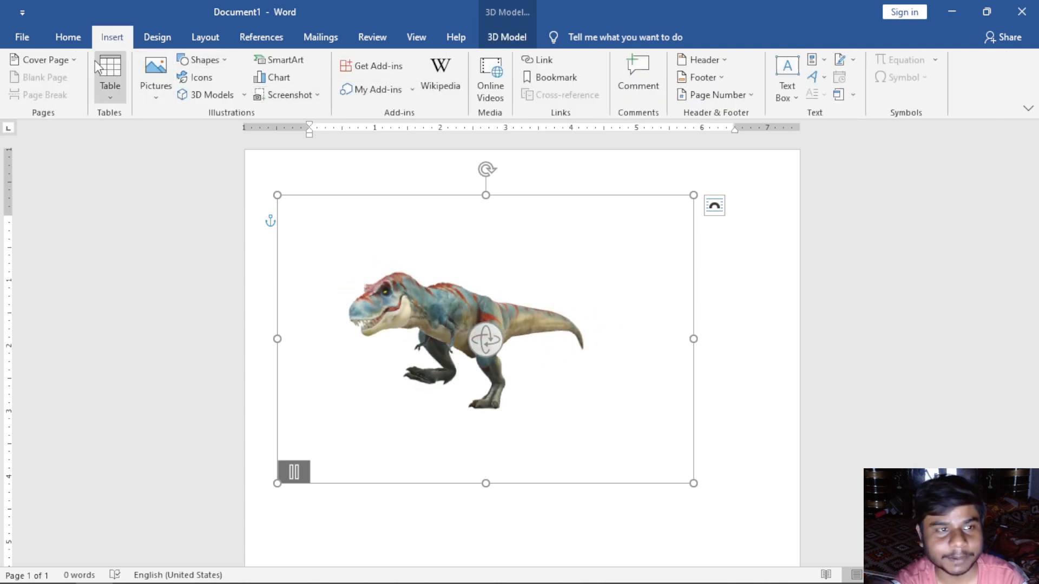
click(497, 39)
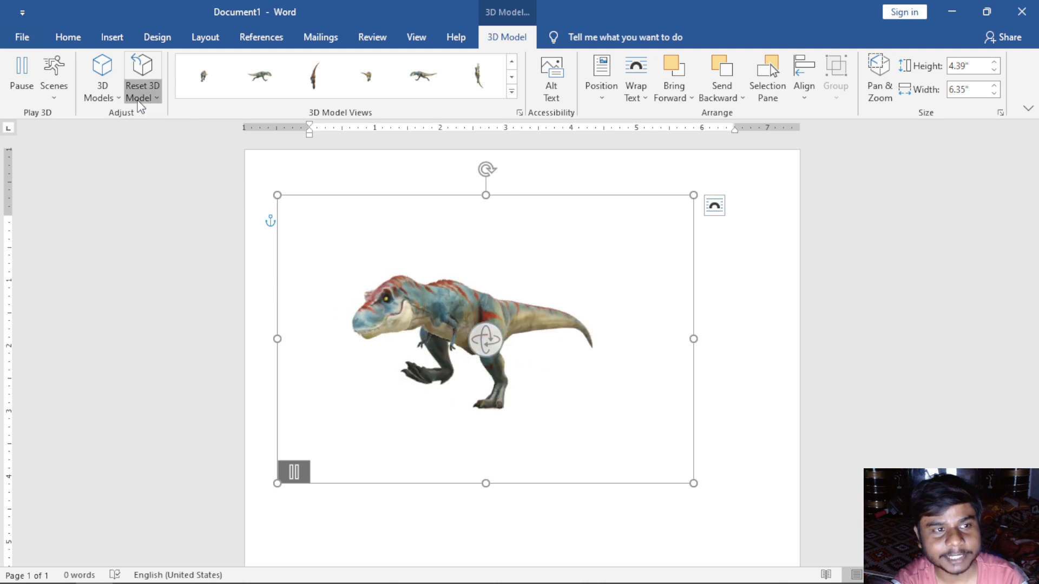
Step: Switch the dinosaur to the Scene 5 animation, then reset the 3D model without resetting its size
click(140, 103)
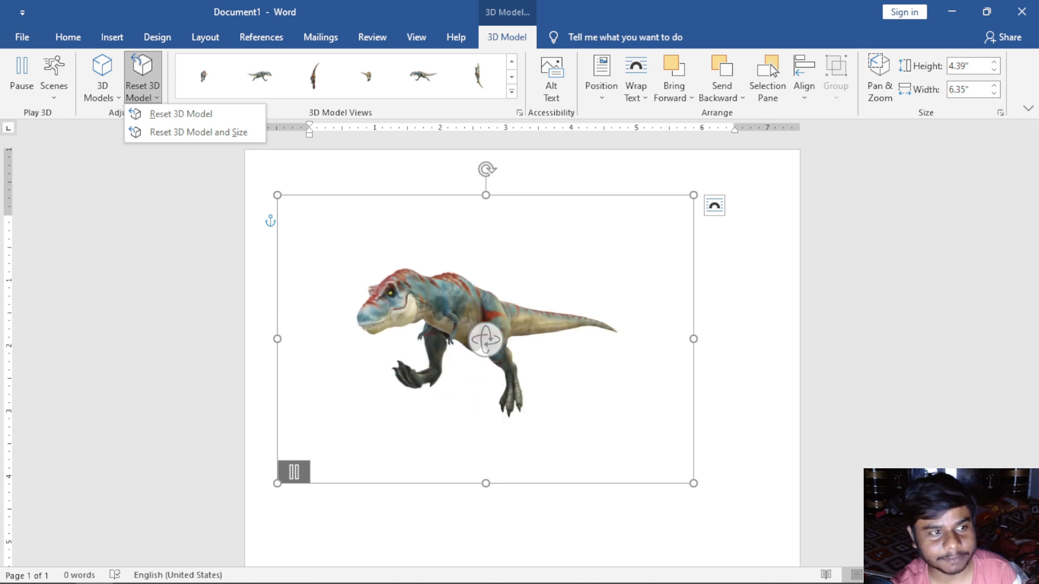
click(53, 94)
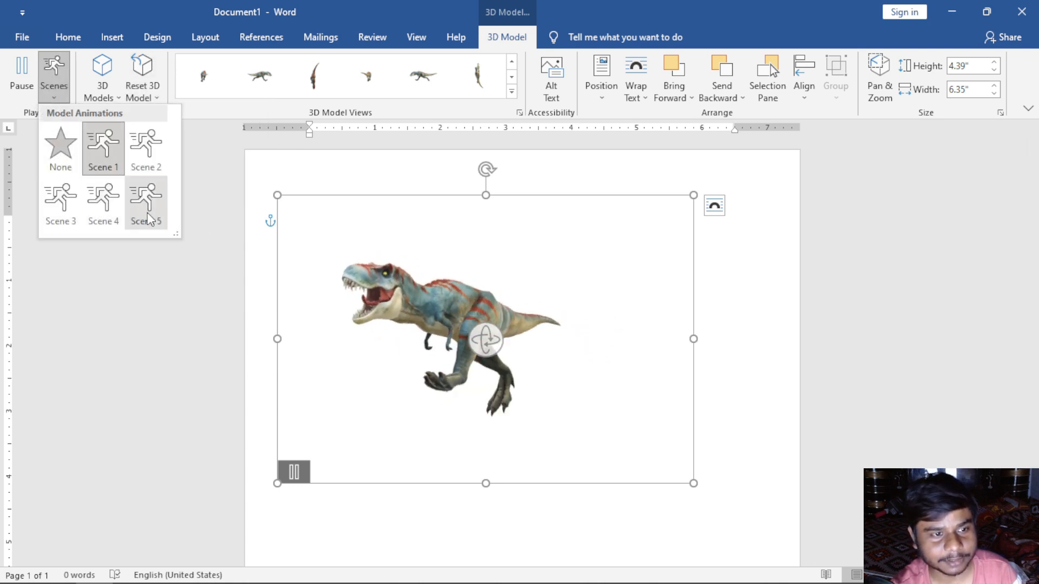
click(145, 211)
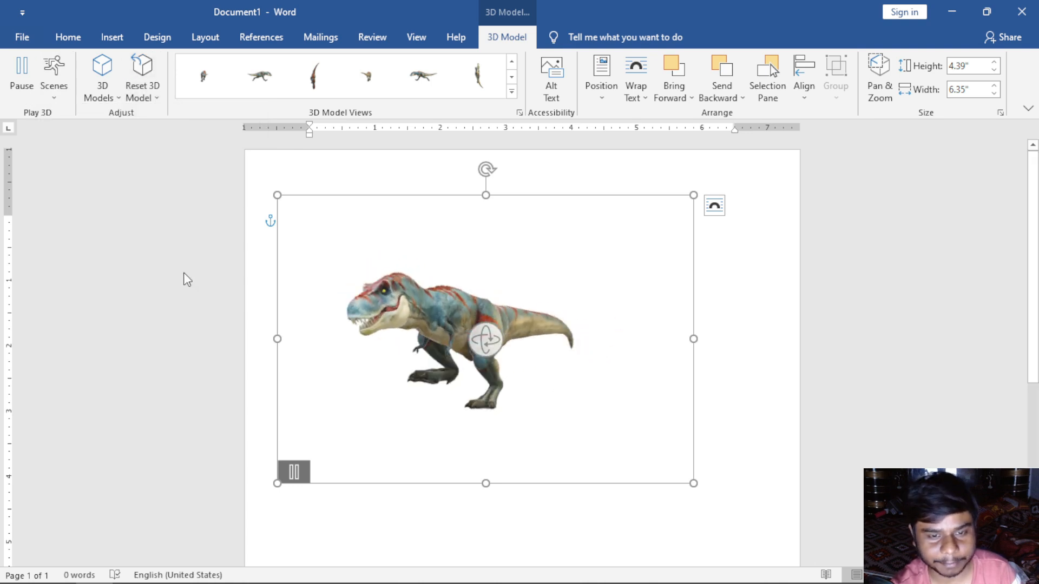
click(149, 98)
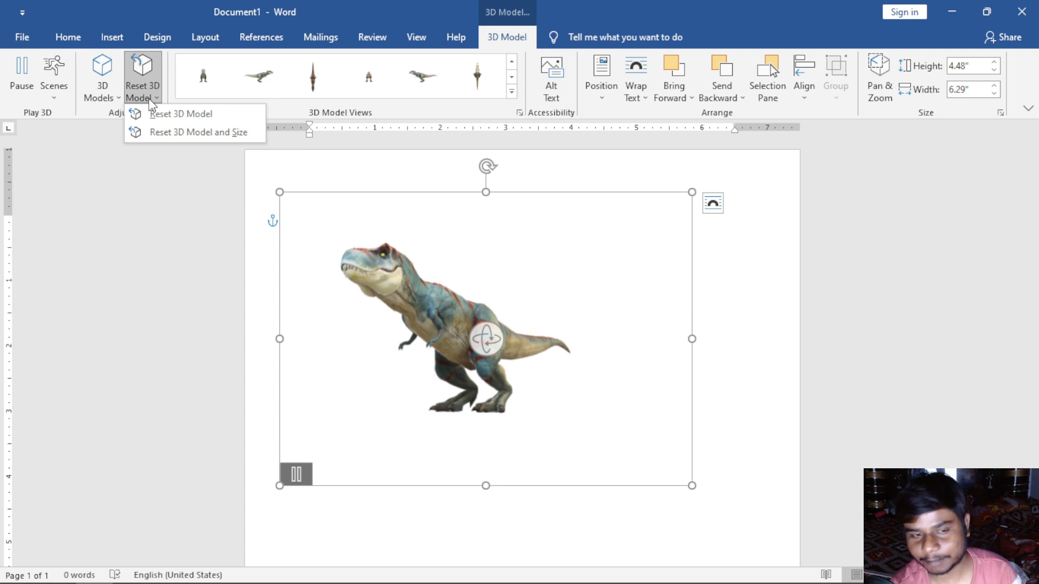
click(179, 126)
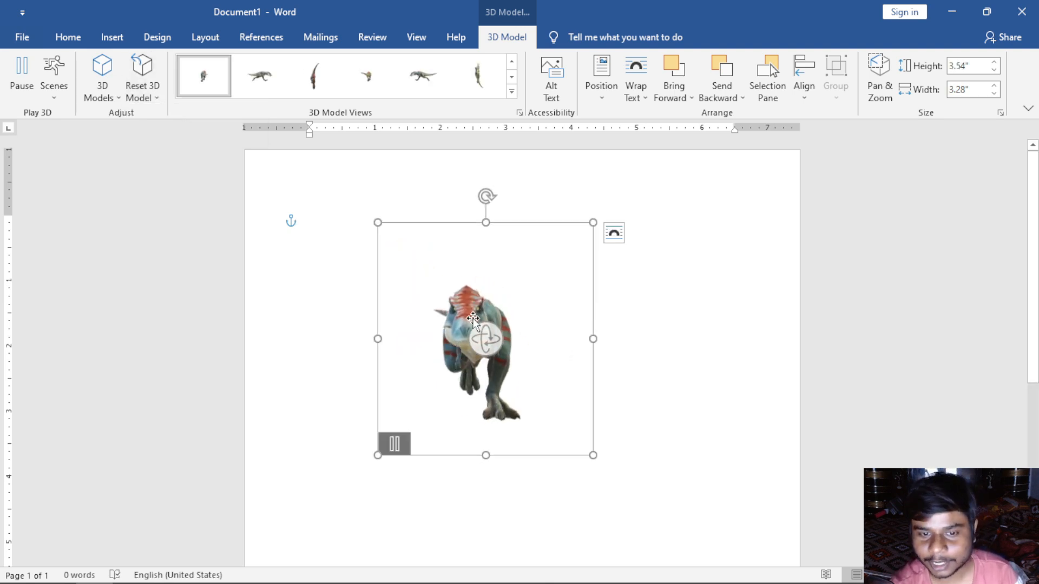
Step: Apply the Scene 4 animation to the front-facing dinosaur model
click(55, 89)
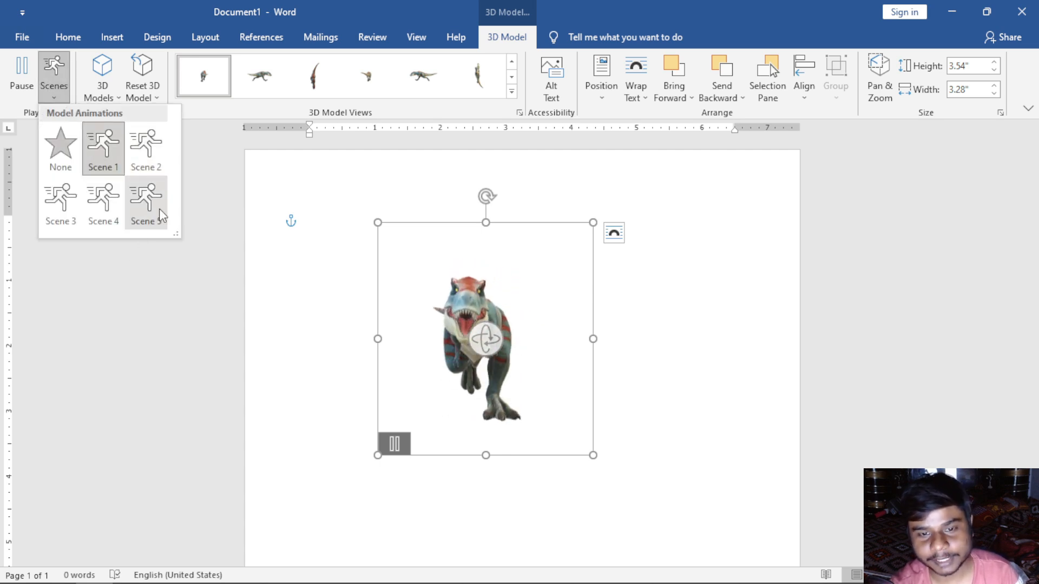
click(98, 214)
click(54, 87)
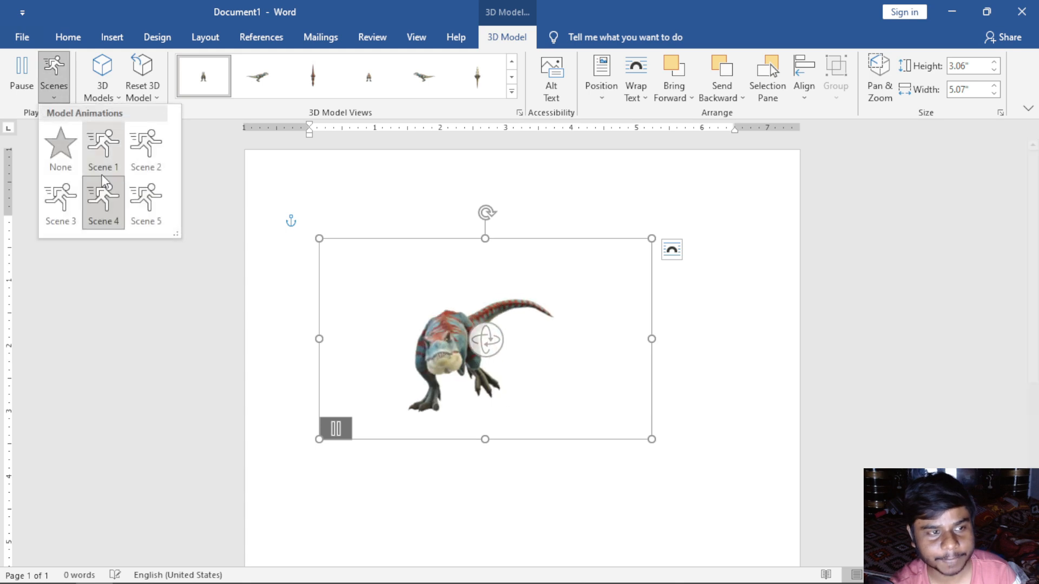
click(135, 301)
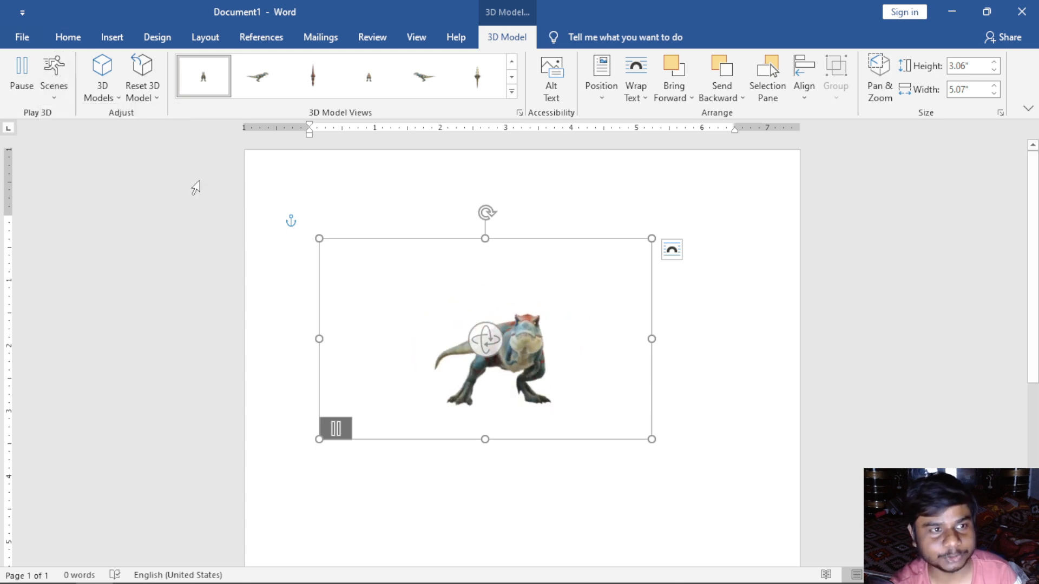
Step: Reset the dinosaur with the Reset 3D Model option and review the available scenes and reset options
click(136, 96)
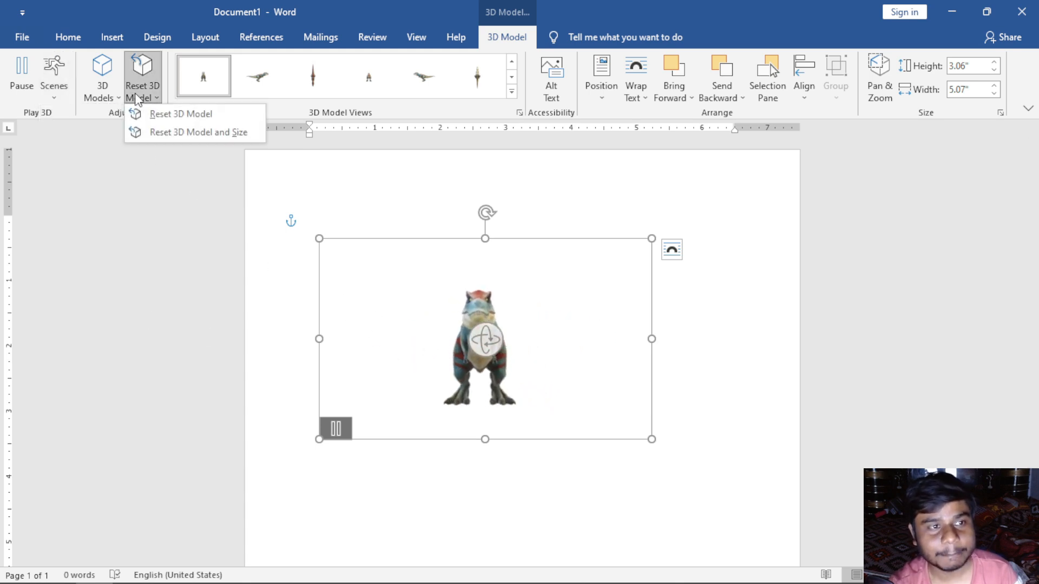
click(188, 119)
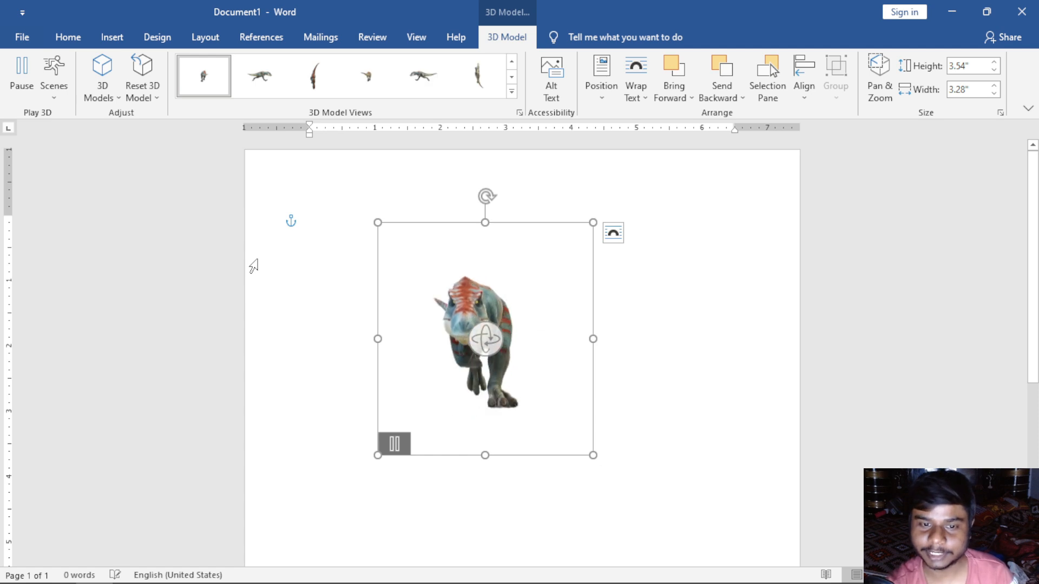
click(65, 95)
click(335, 295)
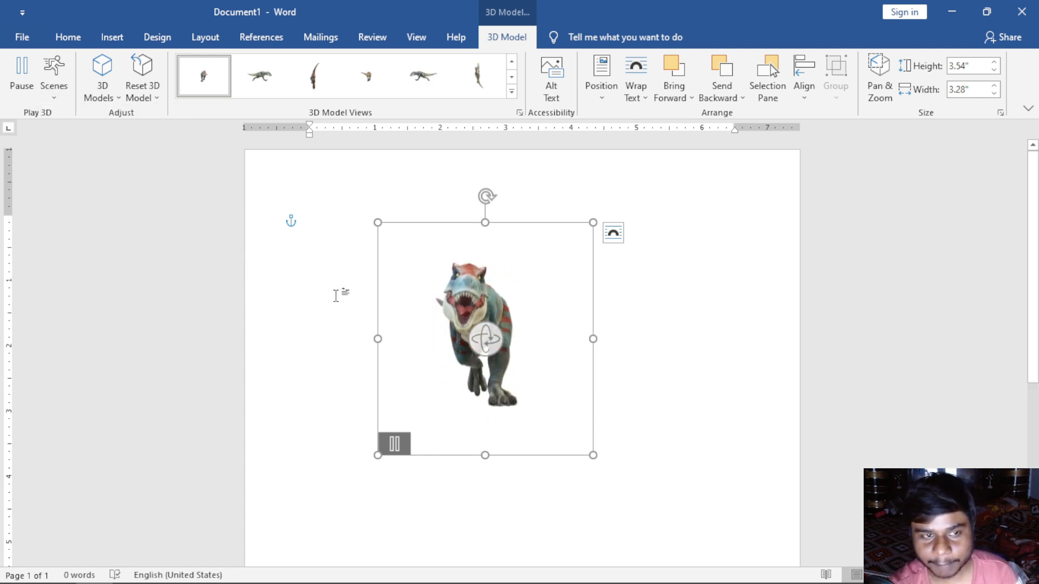
click(148, 98)
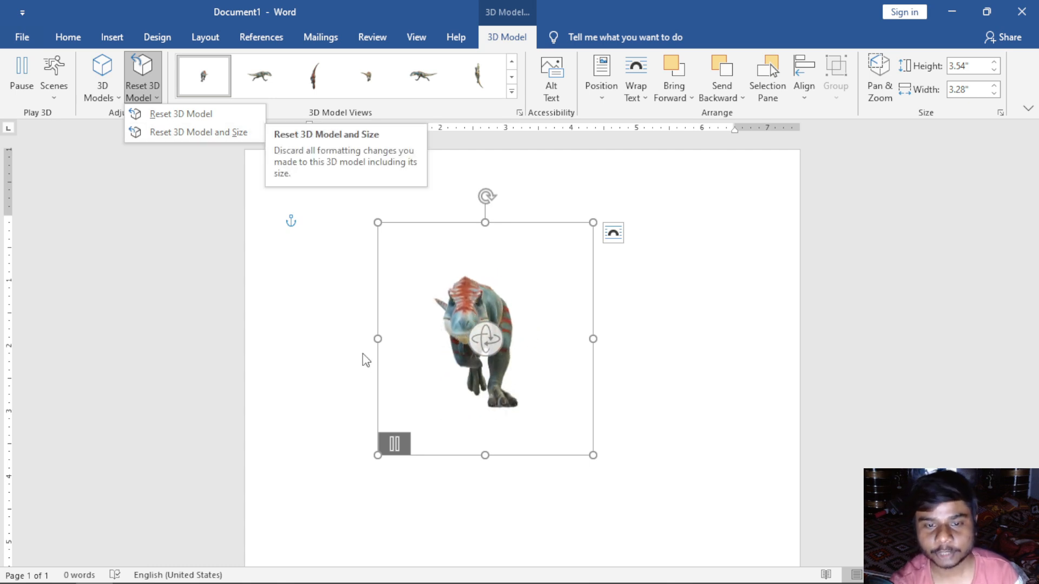
click(496, 422)
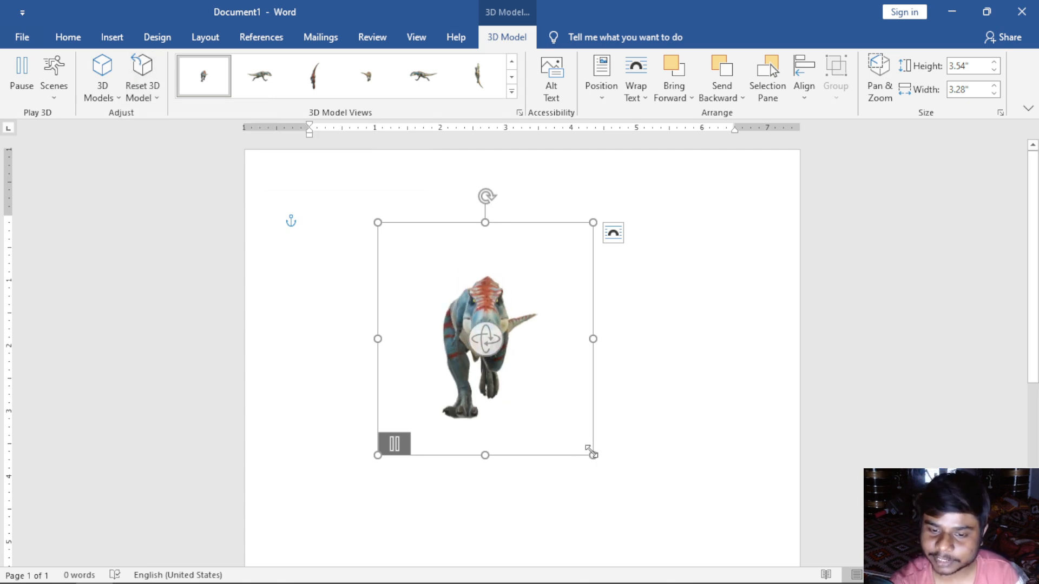
Step: Enlarge the dinosaur to about 6.13" high by 5.67" wide near the page's upper-left area and apply the Scene 3 animation
drag(630, 493, 749, 478)
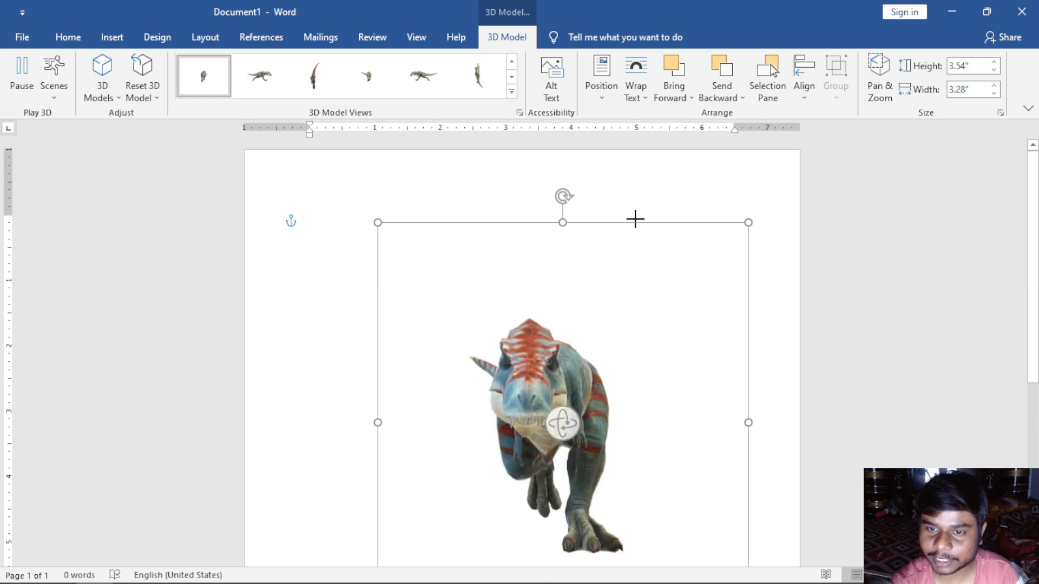
drag(633, 222, 527, 179)
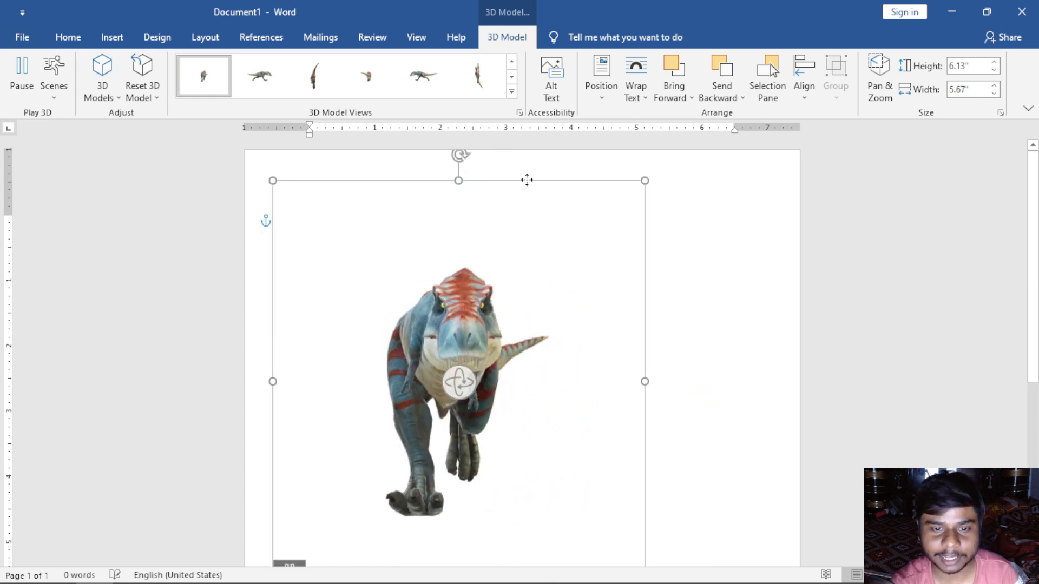
click(54, 93)
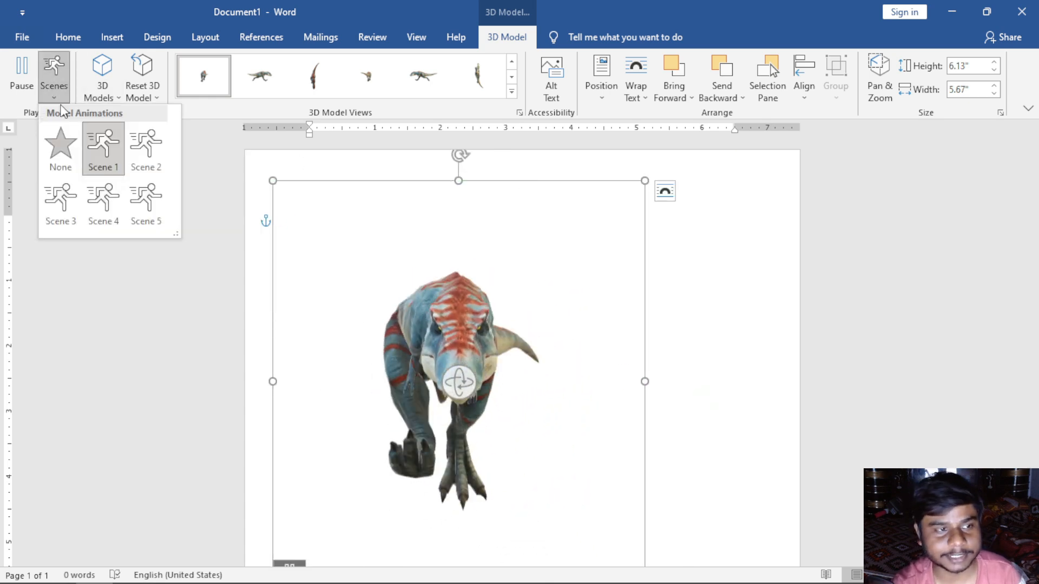
click(61, 209)
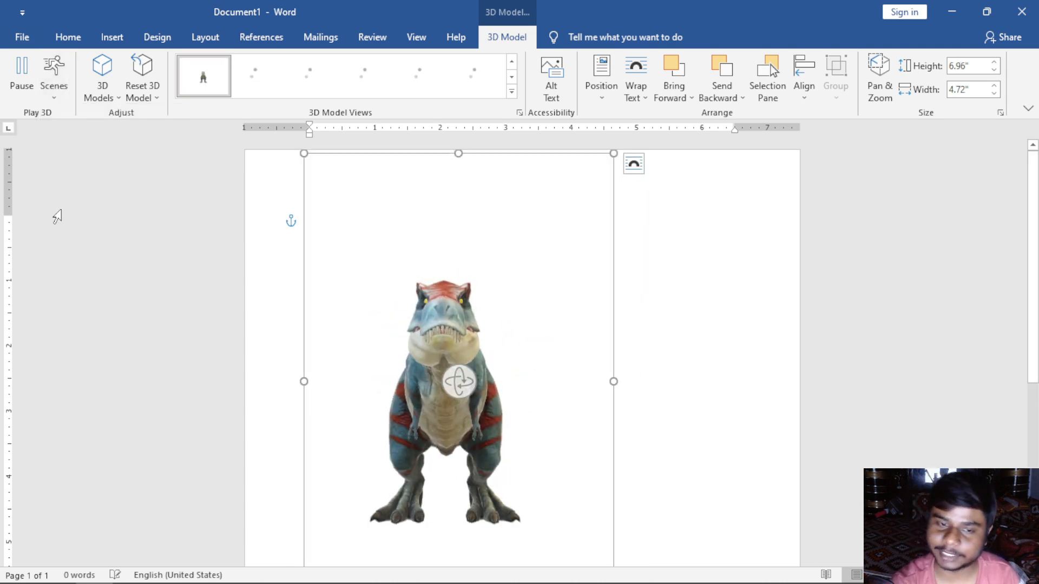
Step: Reset the dinosaur 3D model together with its size, then check its available scenes without changing the animation
click(143, 97)
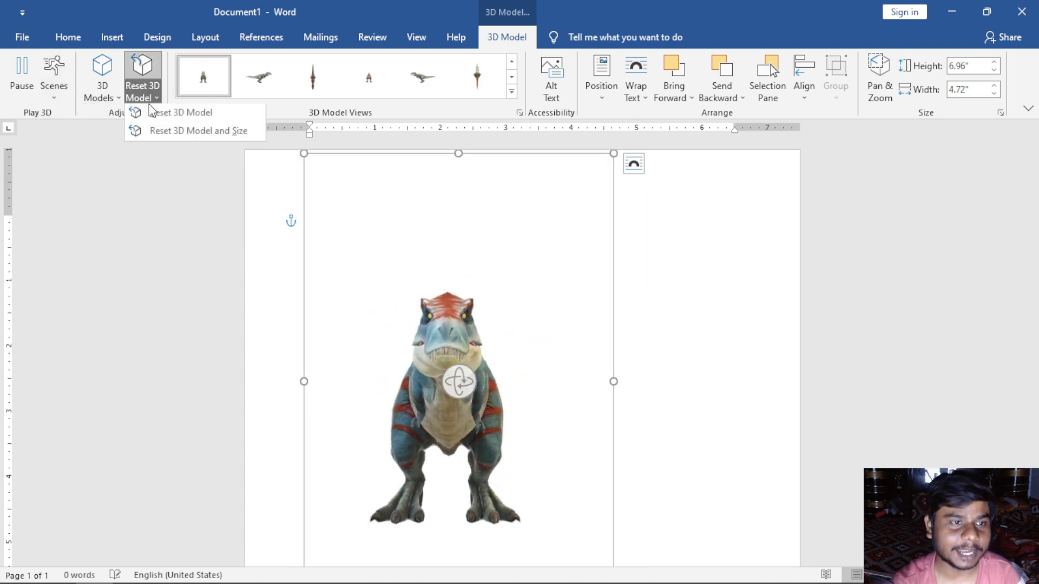
click(164, 132)
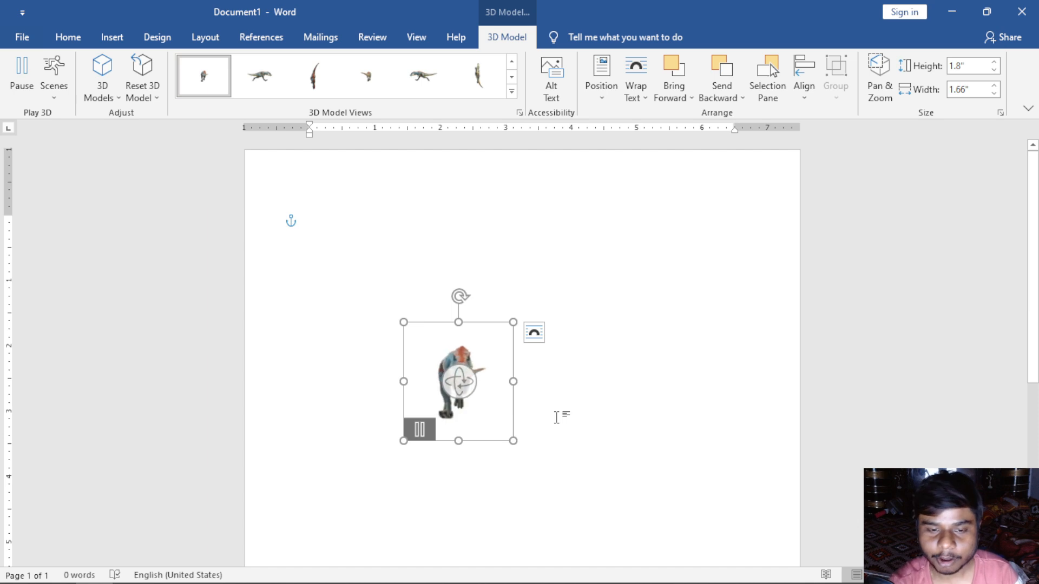
click(57, 91)
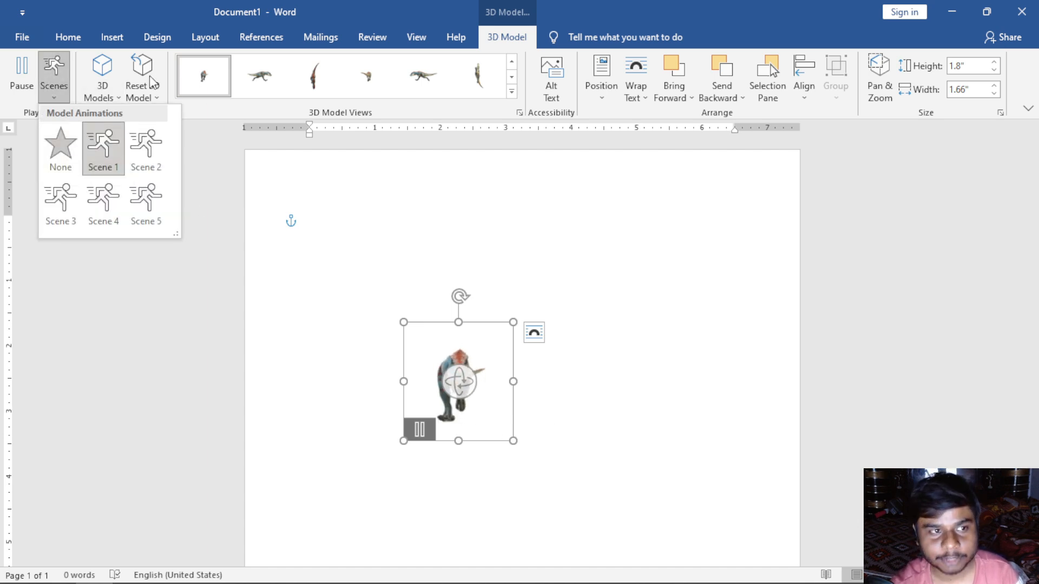
click(411, 323)
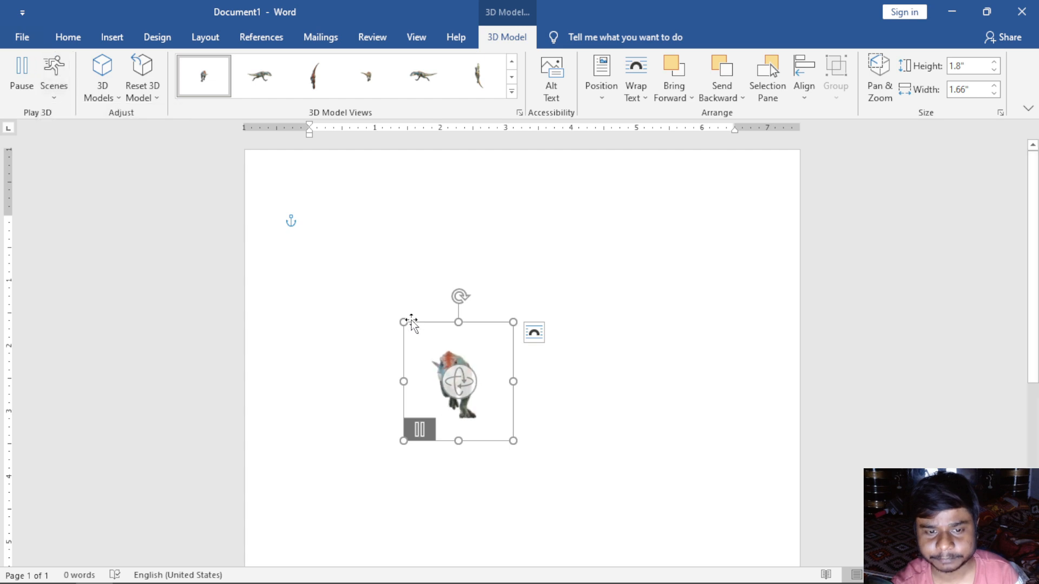
Step: Move the dinosaur to the page's upper-left margin corner and enlarge it to about 4.67" high by 4.33" wide
drag(415, 322, 321, 214)
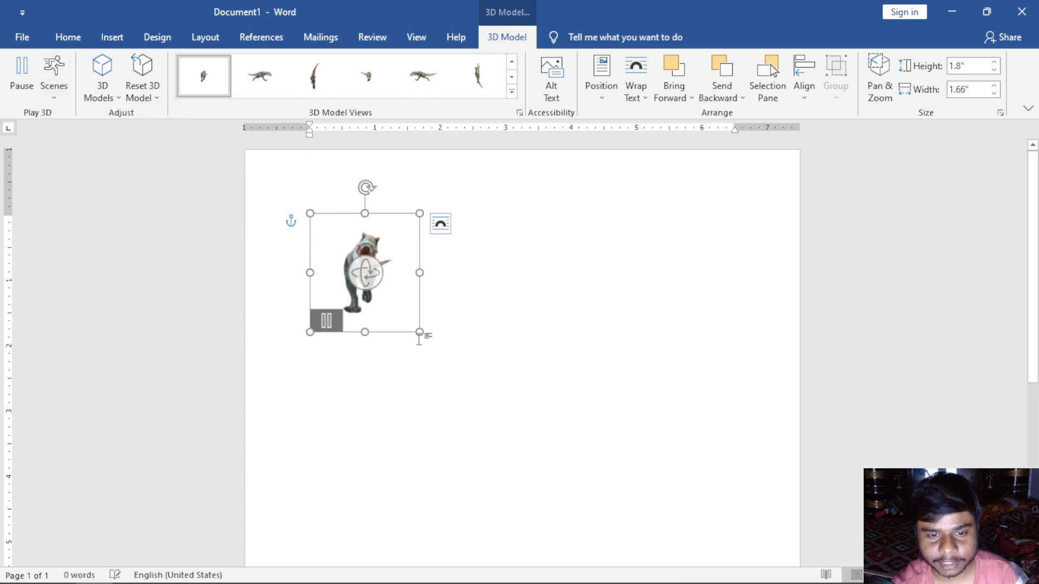
drag(419, 333, 593, 444)
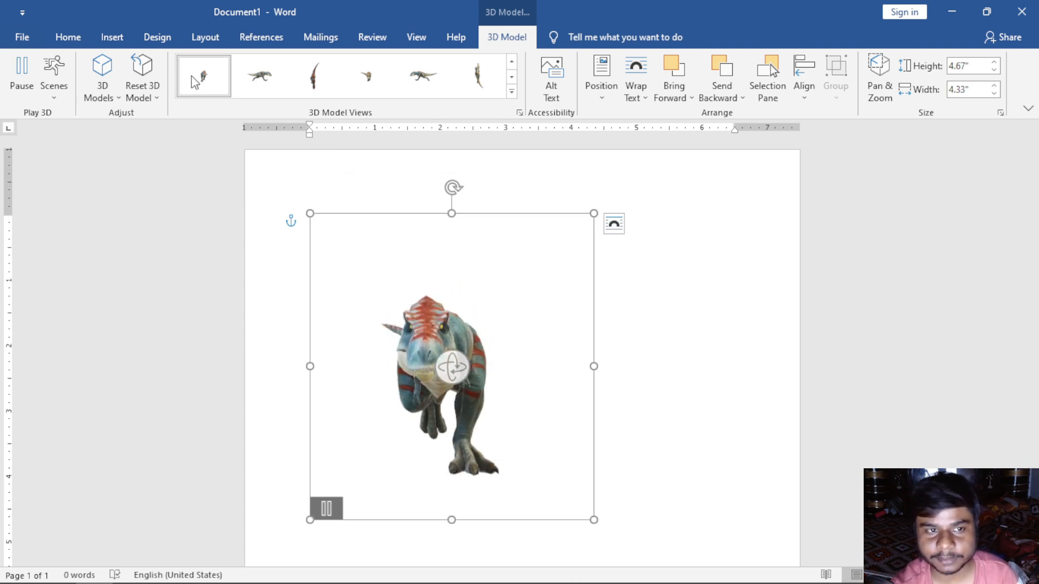
Step: Apply the underside, top and right-facing views to the dinosaur in turn, ending with the left-facing side view
click(512, 96)
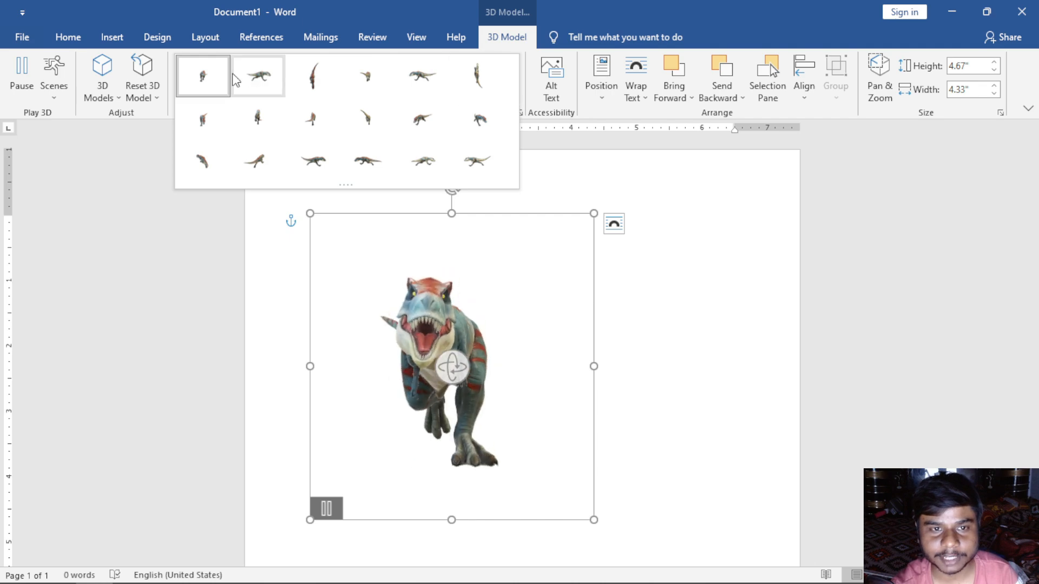
click(184, 277)
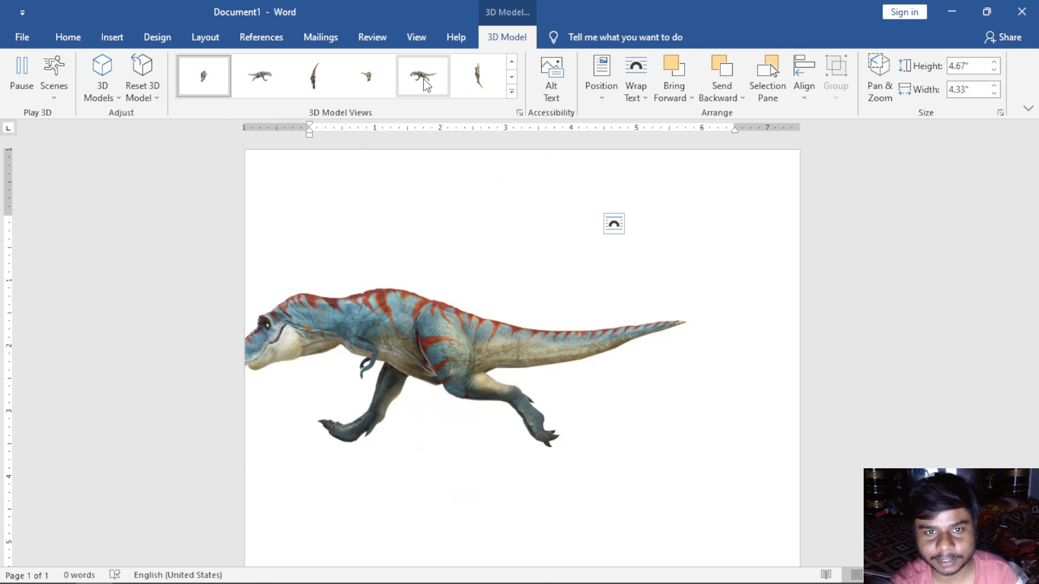
click(492, 89)
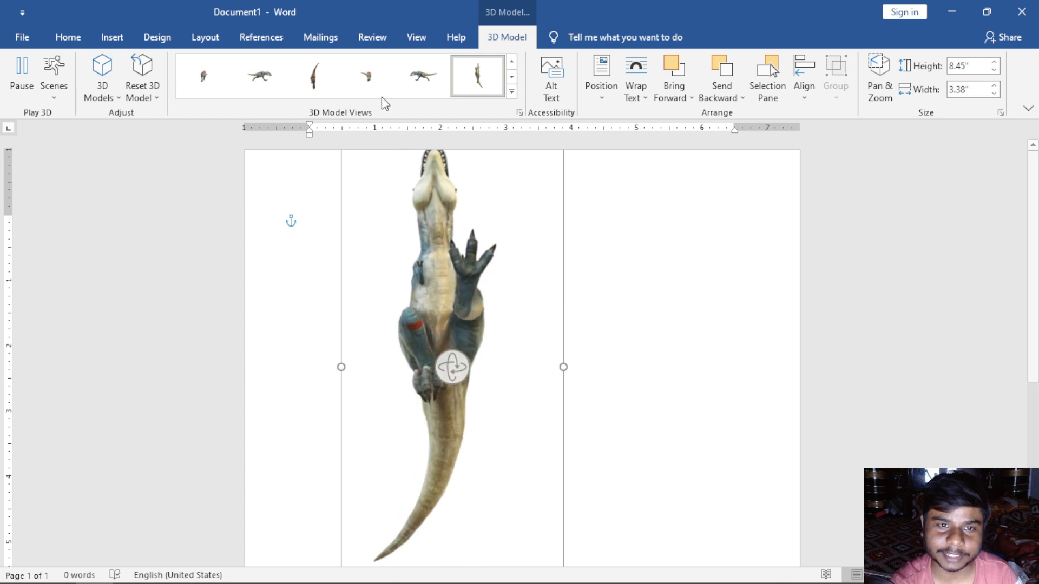
click(304, 75)
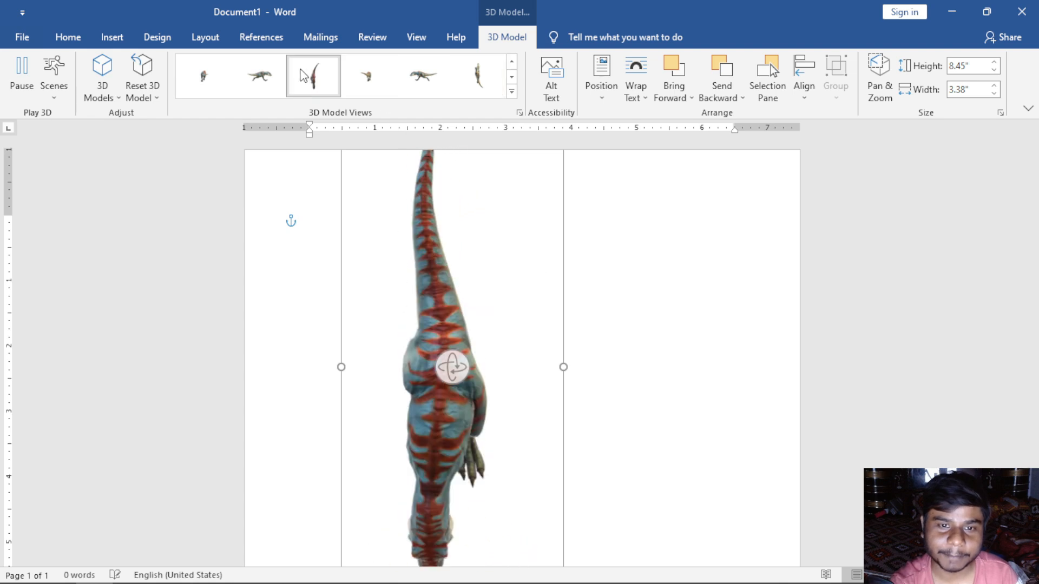
click(264, 73)
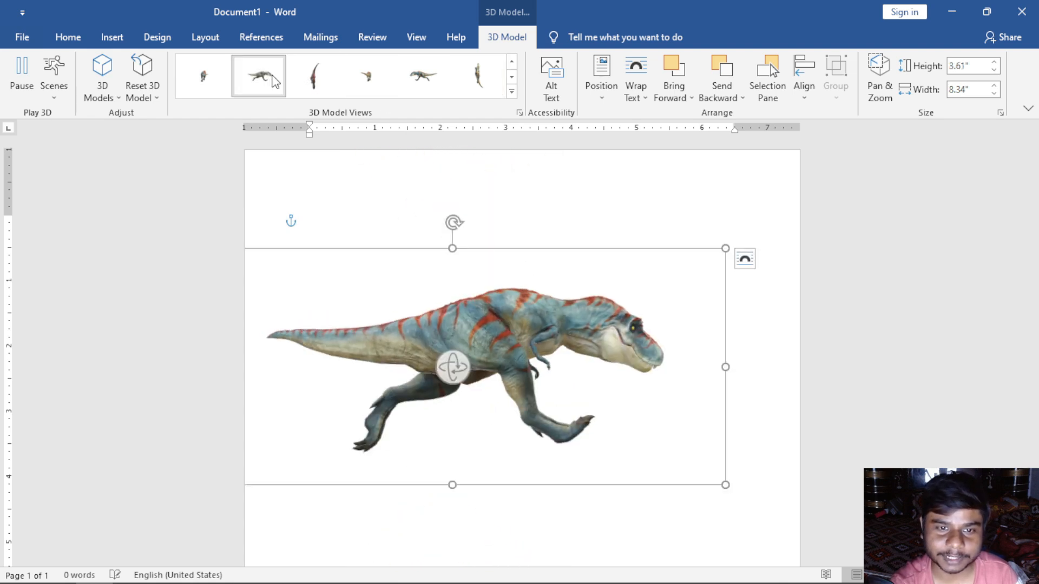
click(440, 82)
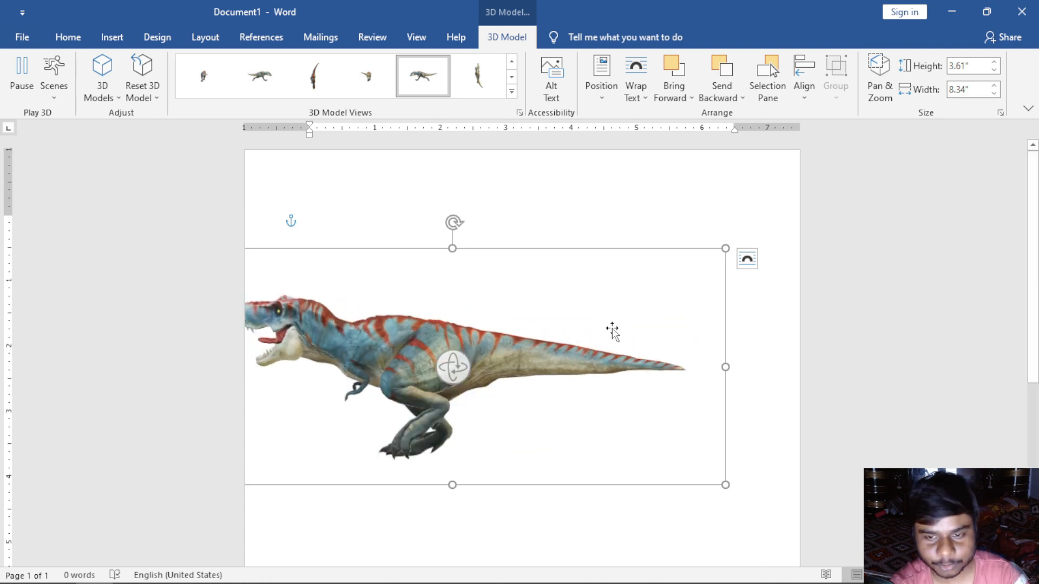
Step: Shrink the left-facing dinosaur to about 3.09" high by 7.14" wide and move it fully onto the page's upper area
drag(726, 485, 647, 414)
drag(501, 249, 606, 180)
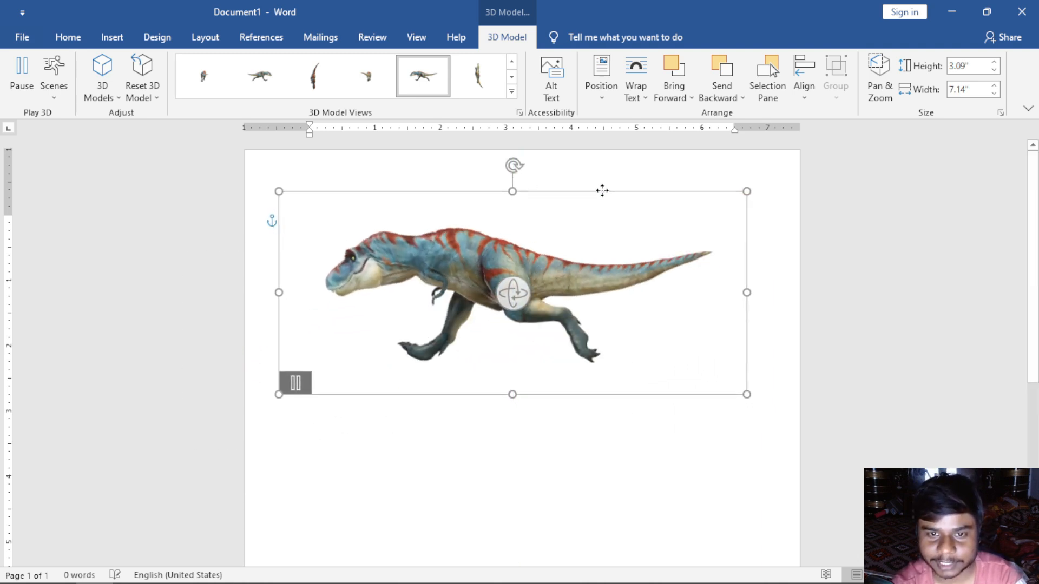
Step: Try angled side views of the dinosaur, then apply the front view from below and shrink it to about 5.61" high by 3.45" wide
click(512, 92)
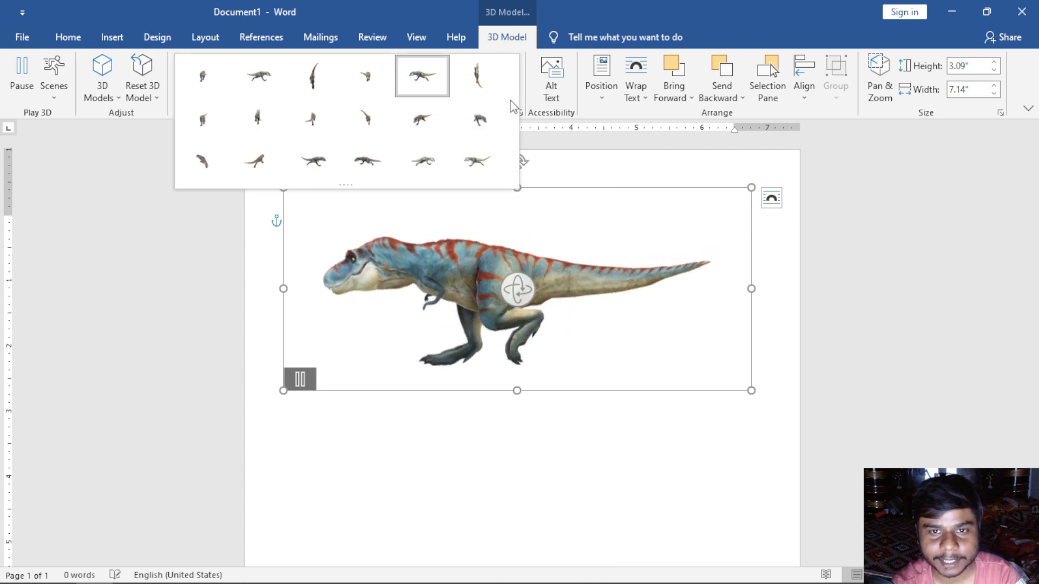
click(324, 162)
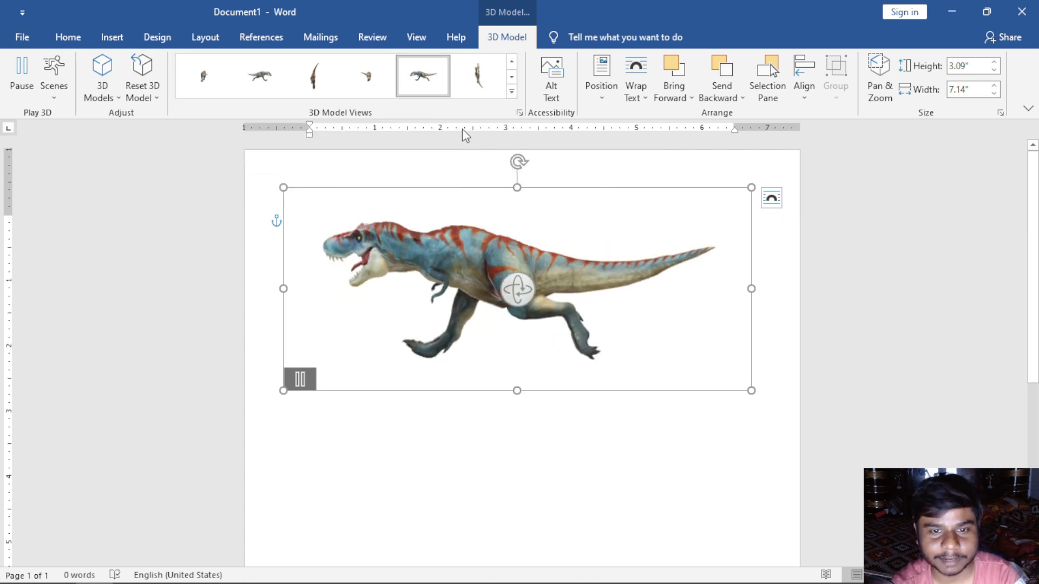
click(512, 93)
click(483, 162)
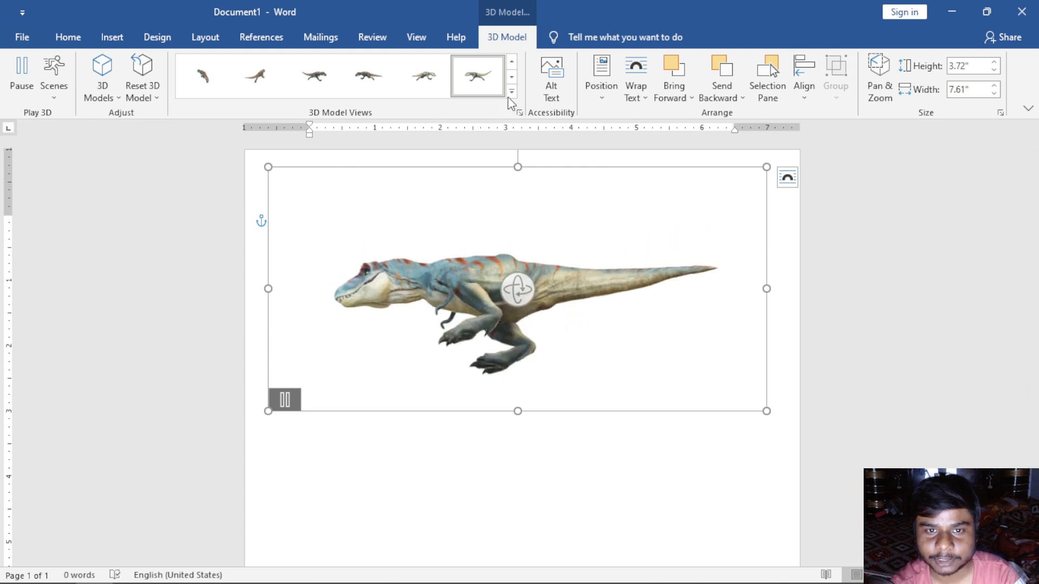
click(512, 93)
click(257, 120)
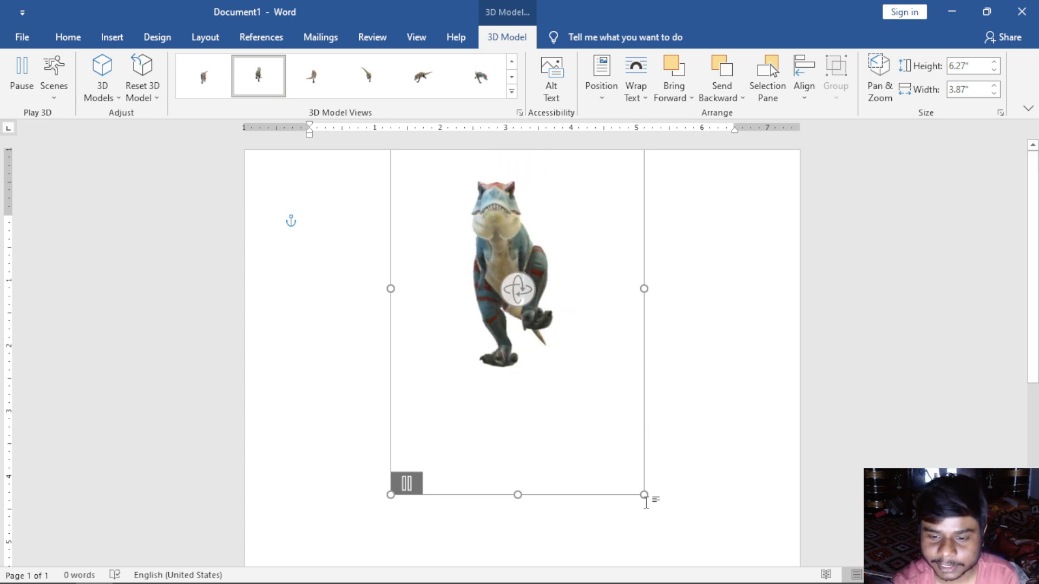
drag(644, 496, 552, 411)
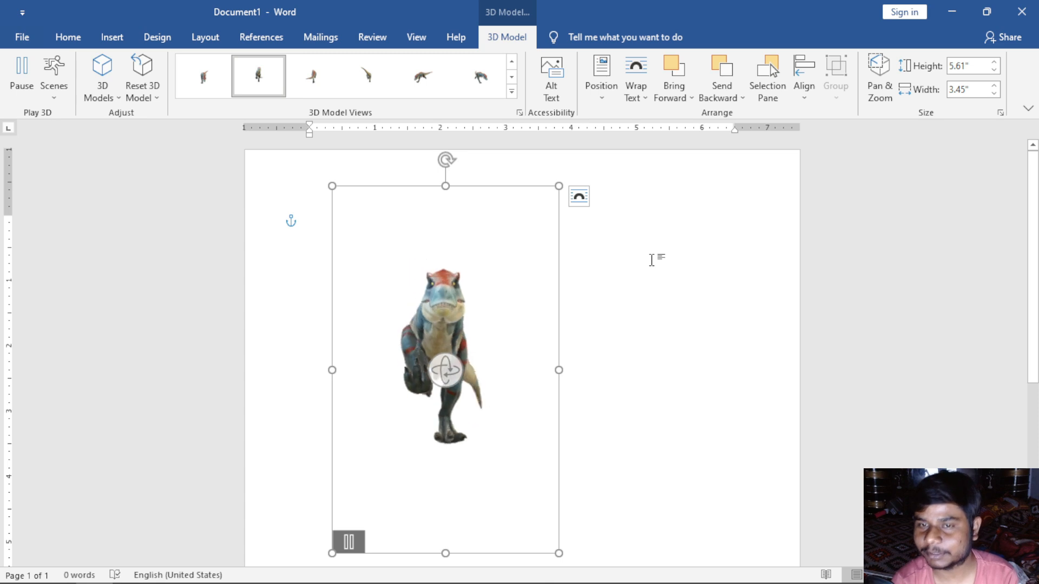
Step: Change the dinosaur model's alt text to "My T-Rex" and close the alt text editor
click(552, 87)
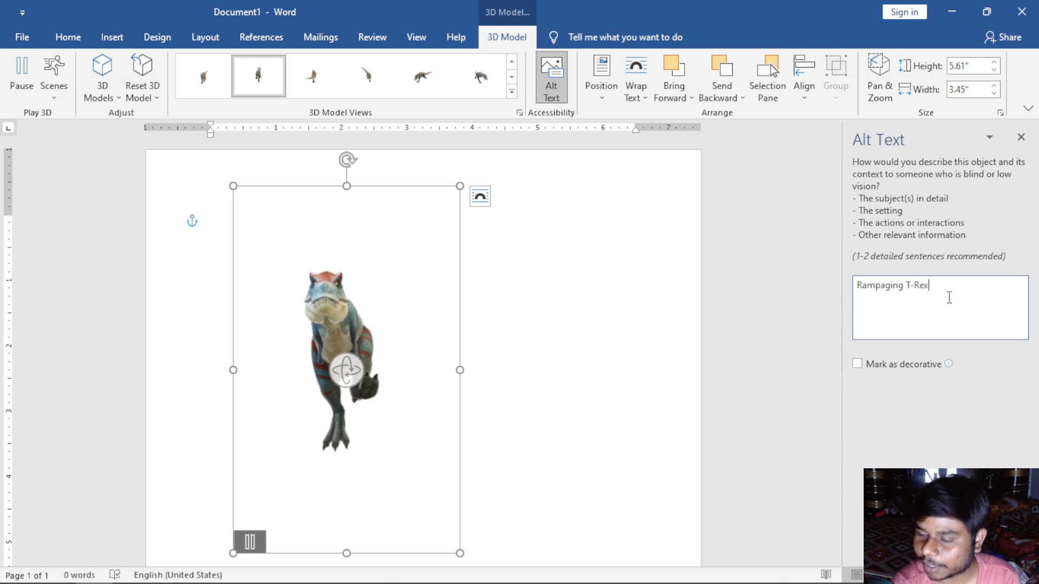
drag(908, 285, 809, 303)
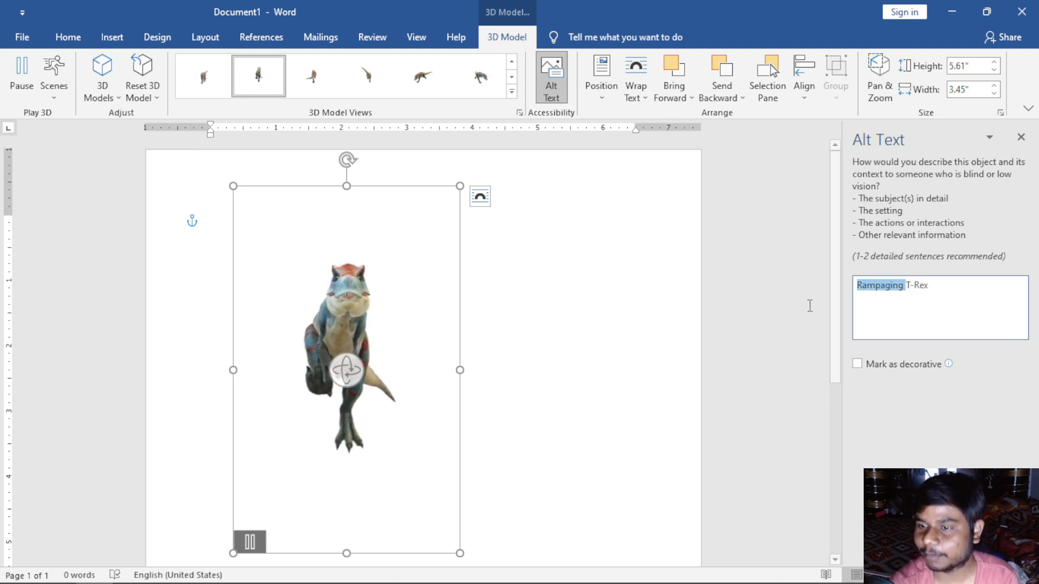
text(My)
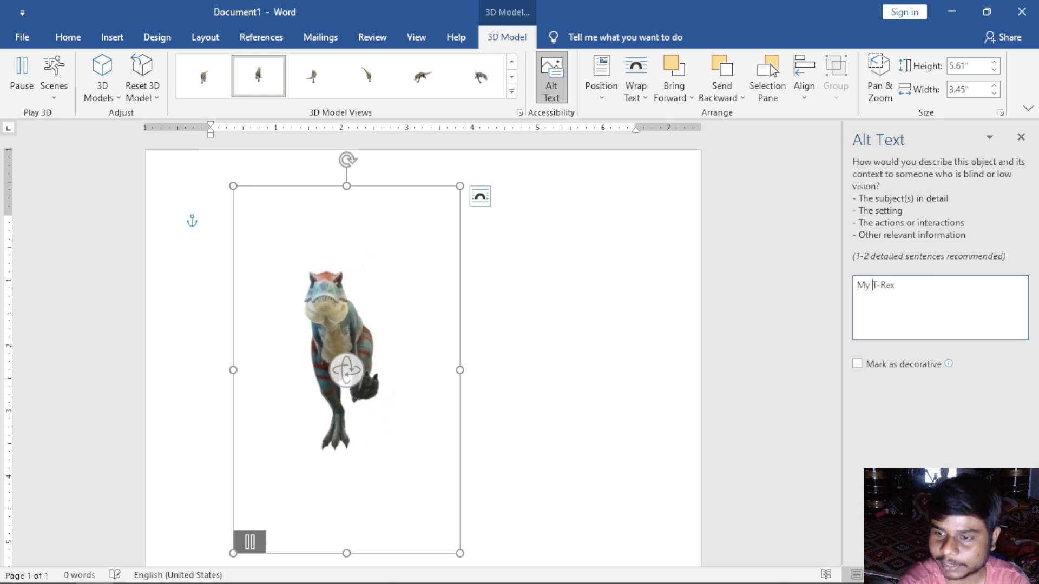
click(823, 380)
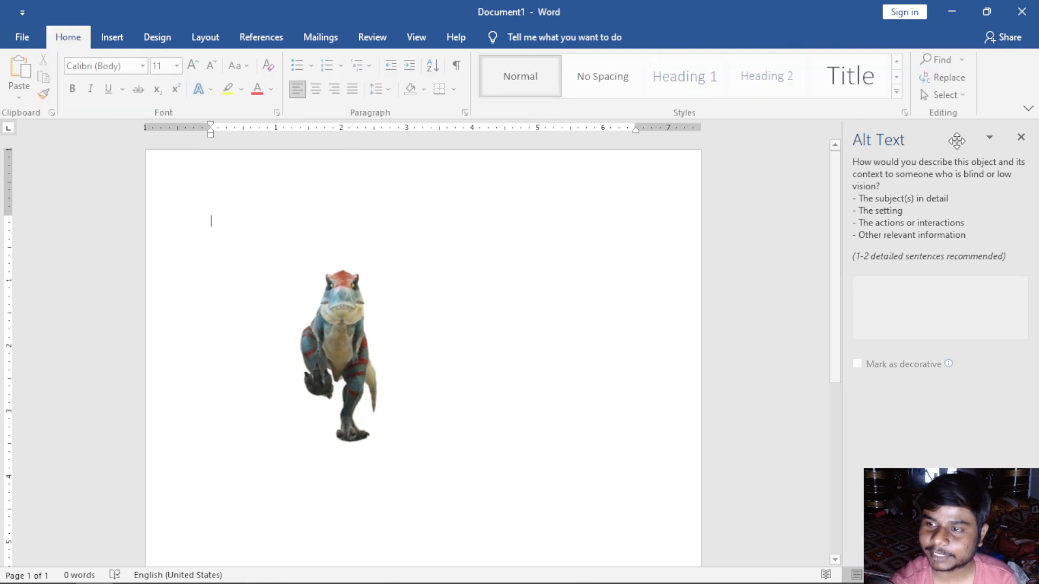
click(1022, 136)
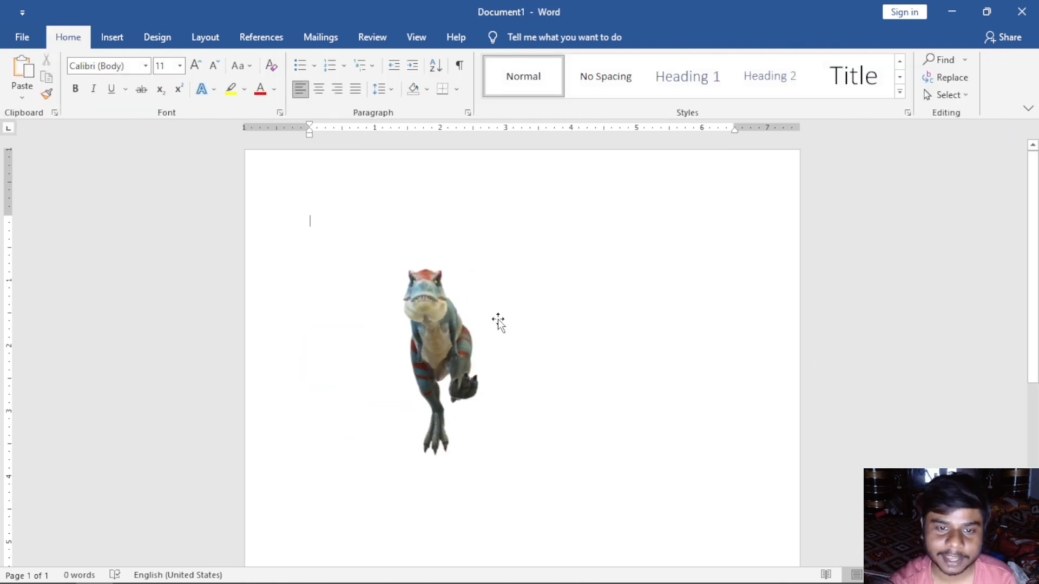
Step: Reselect the dinosaur and check its saved alt text, then close the alt text editor
click(498, 323)
click(506, 37)
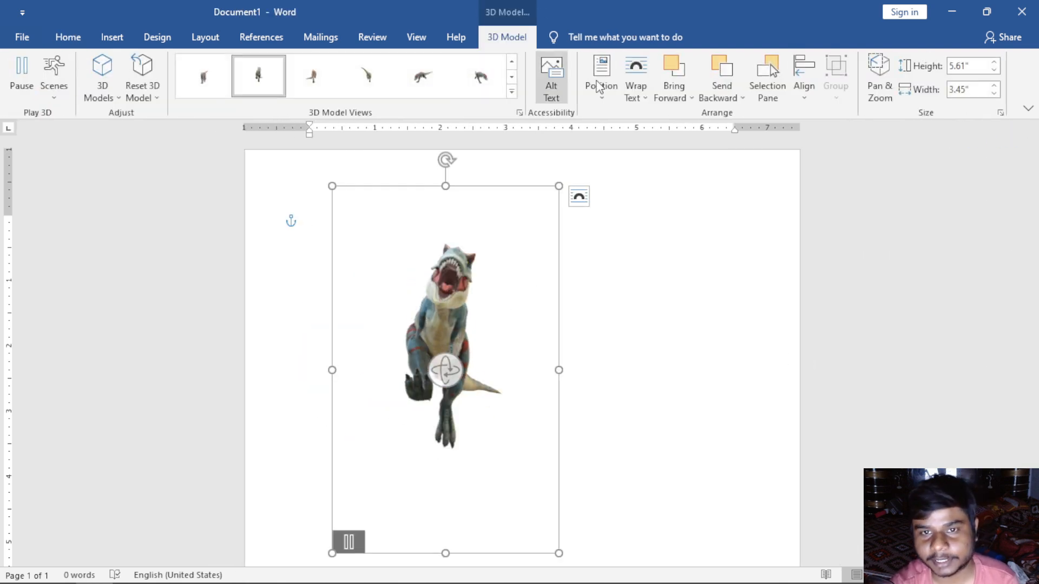
click(551, 78)
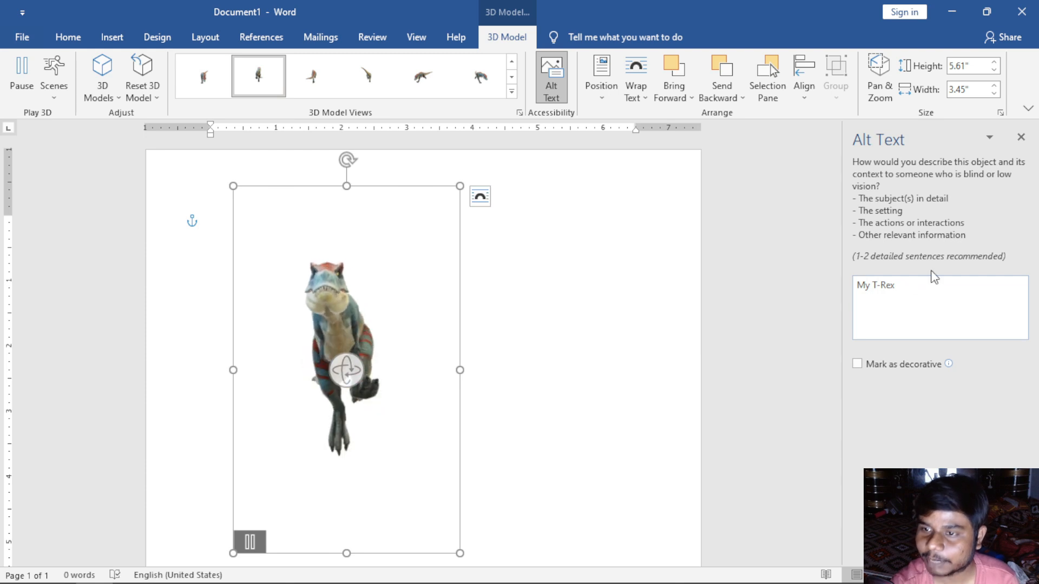
click(1021, 137)
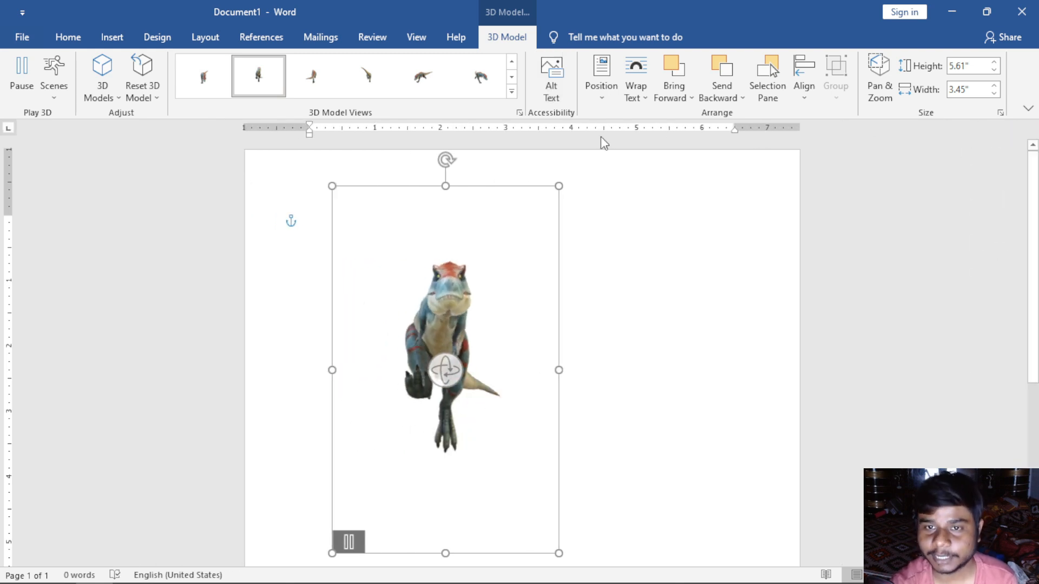
Step: Reset the dinosaur model's view and reduce it to about 1.8" high by 1.66" wide near the page's middle
click(595, 96)
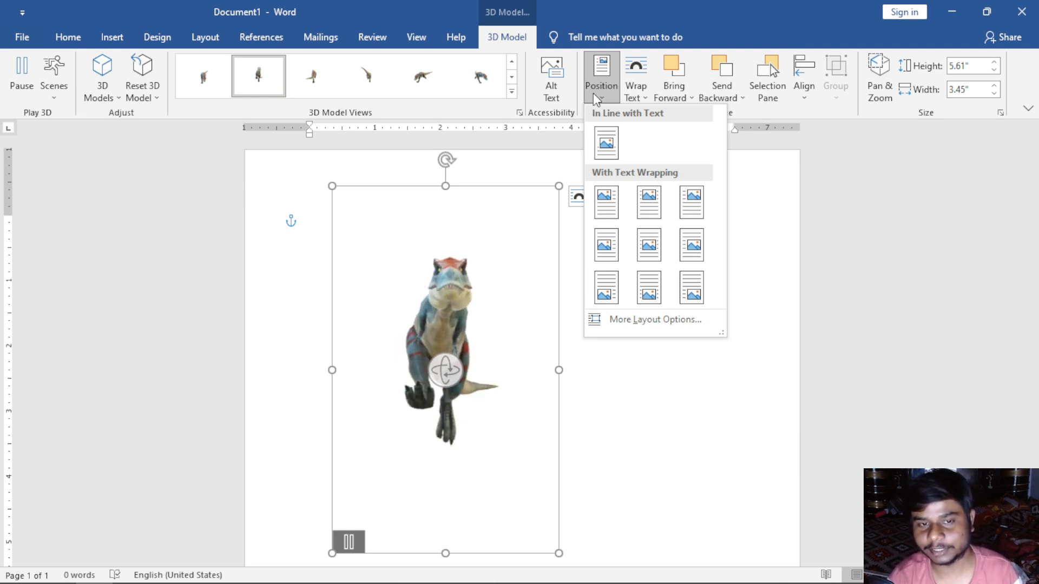
click(664, 544)
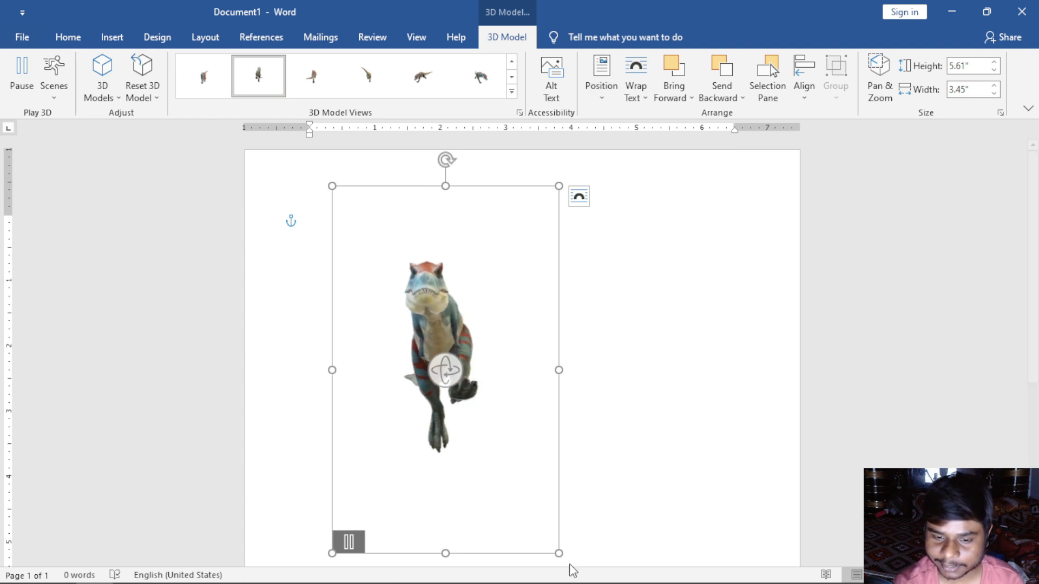
drag(560, 553, 510, 474)
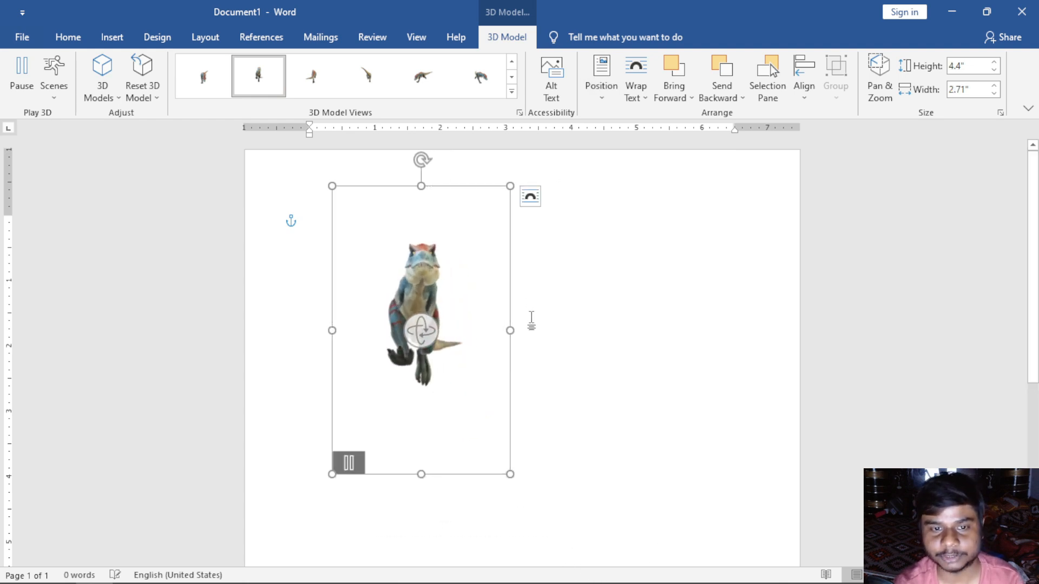
click(151, 99)
click(168, 129)
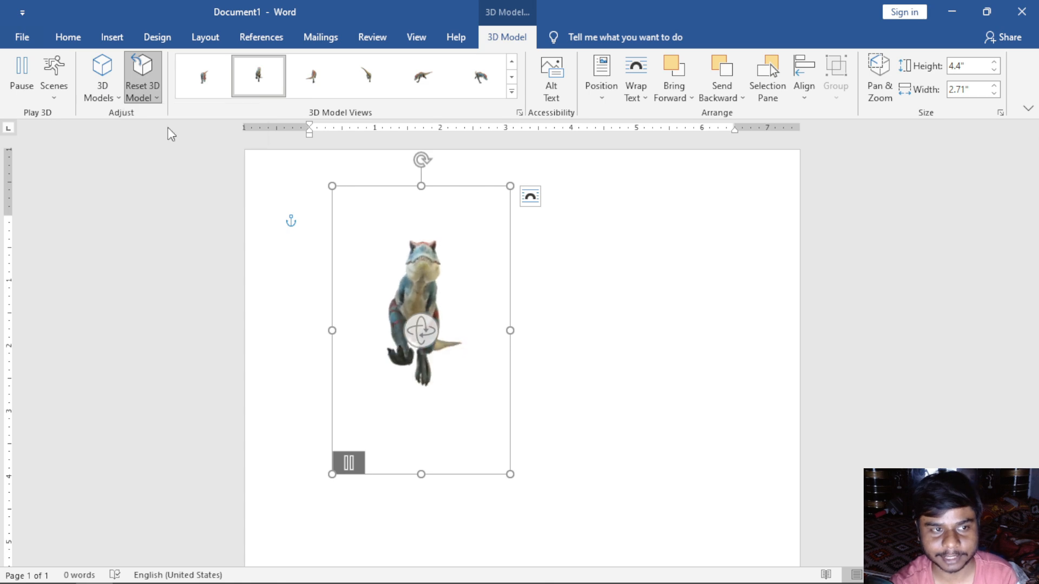
drag(473, 367, 572, 391)
Step: Generate sample paragraphs at the start of the document with =rand()
click(327, 231)
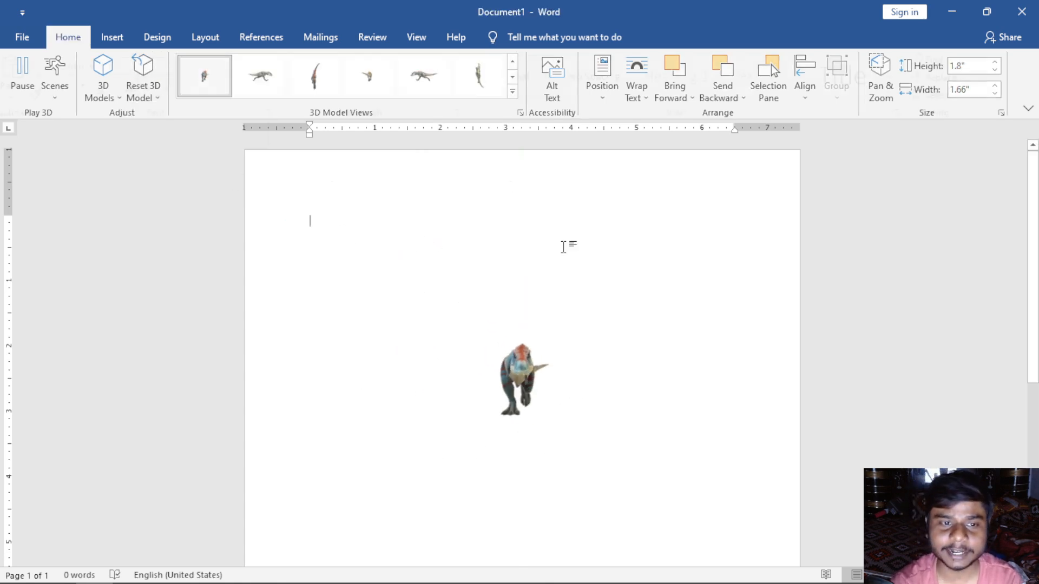
scroll(632, 250, up, 2)
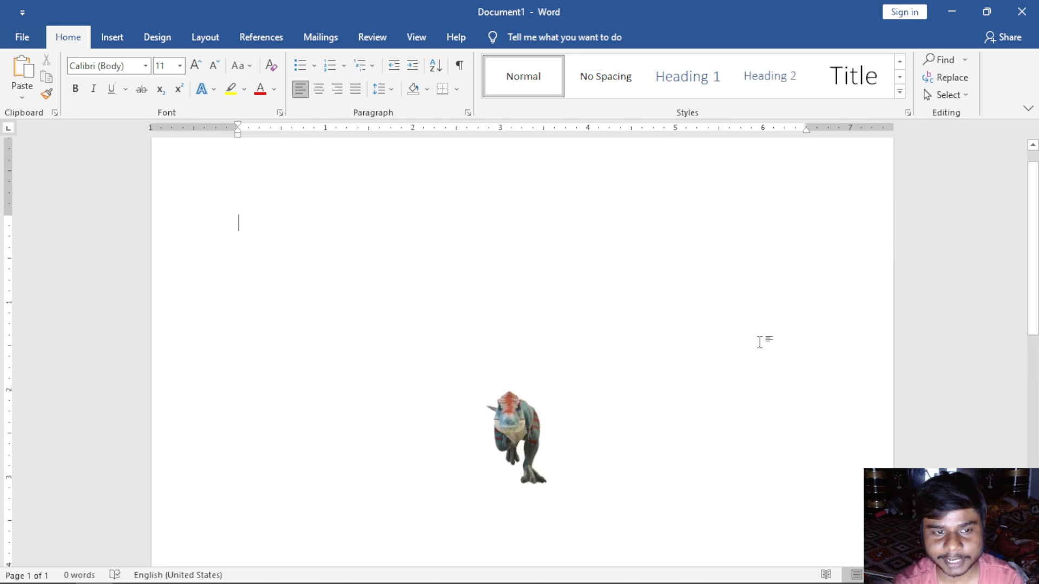
text(=rand()
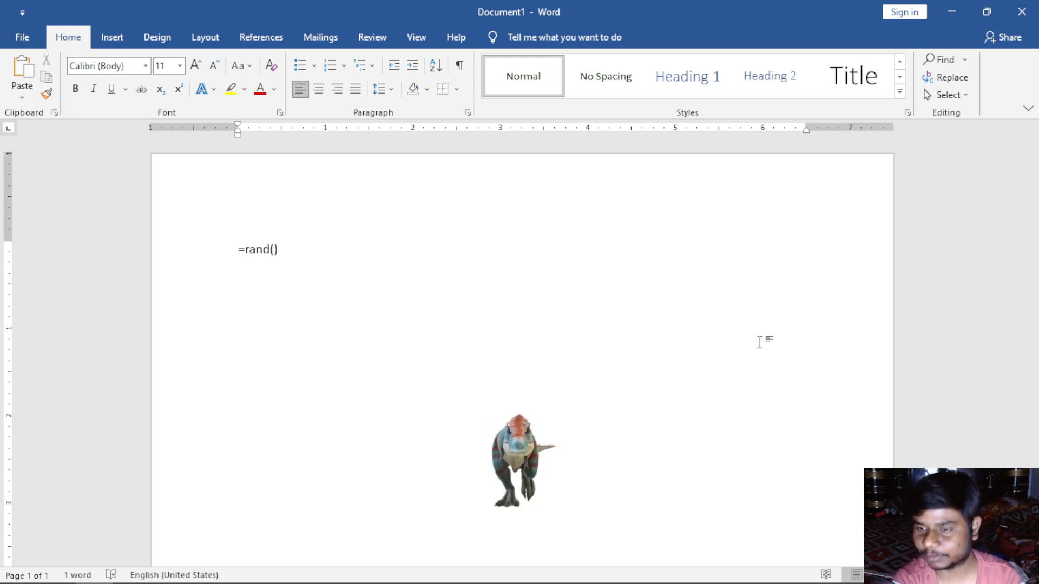
key(Return)
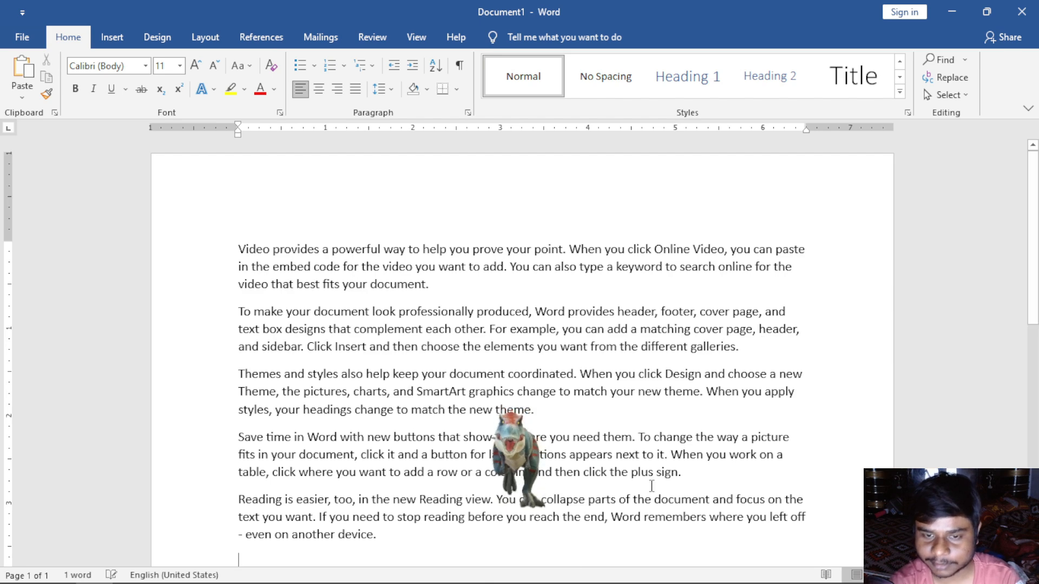
Step: Move the dinosaur up over the middle paragraphs, then set its position to In Line with Text
click(538, 392)
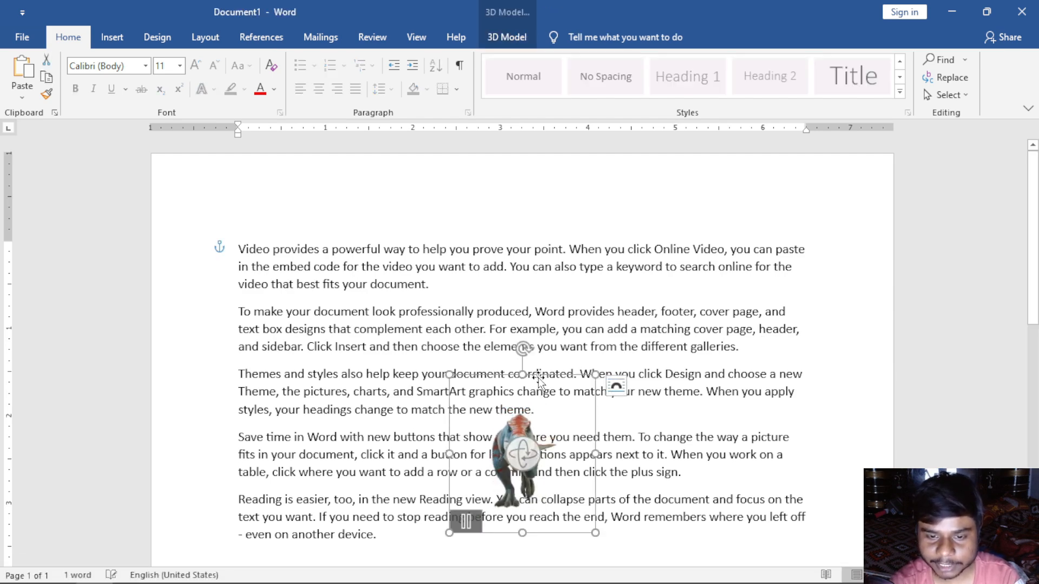
drag(539, 382, 506, 313)
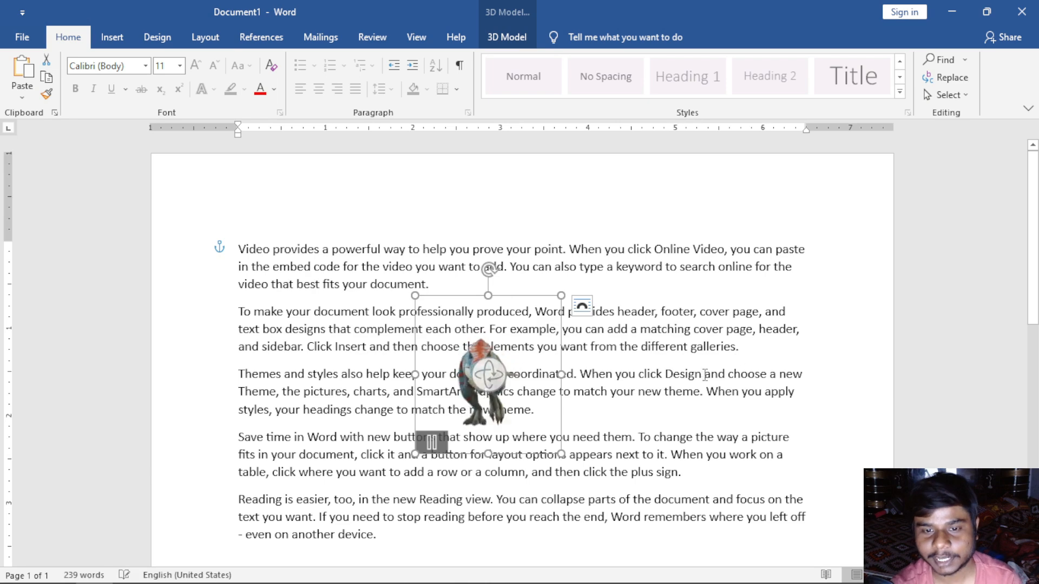
click(523, 37)
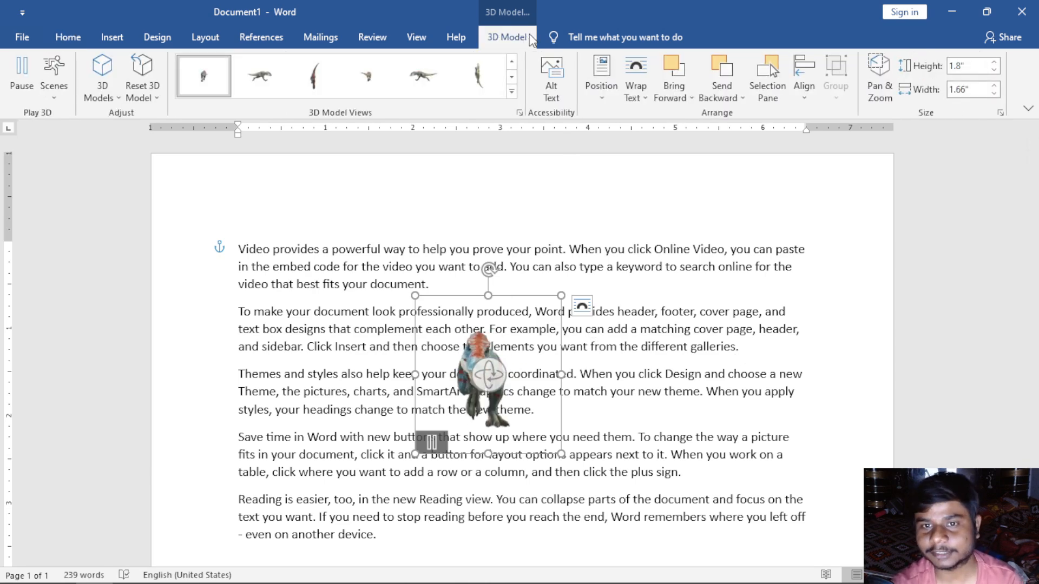
click(594, 91)
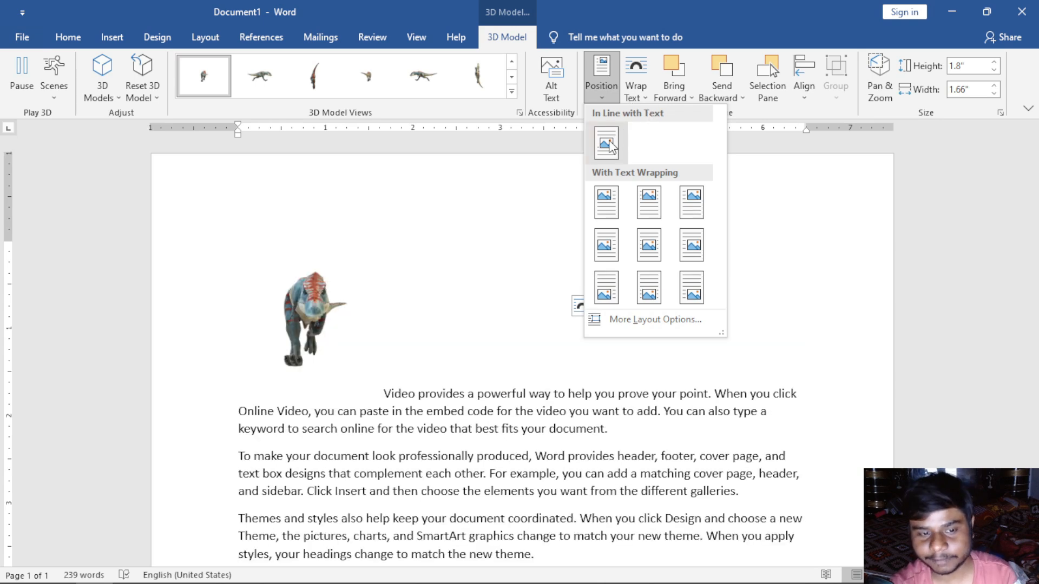
click(608, 143)
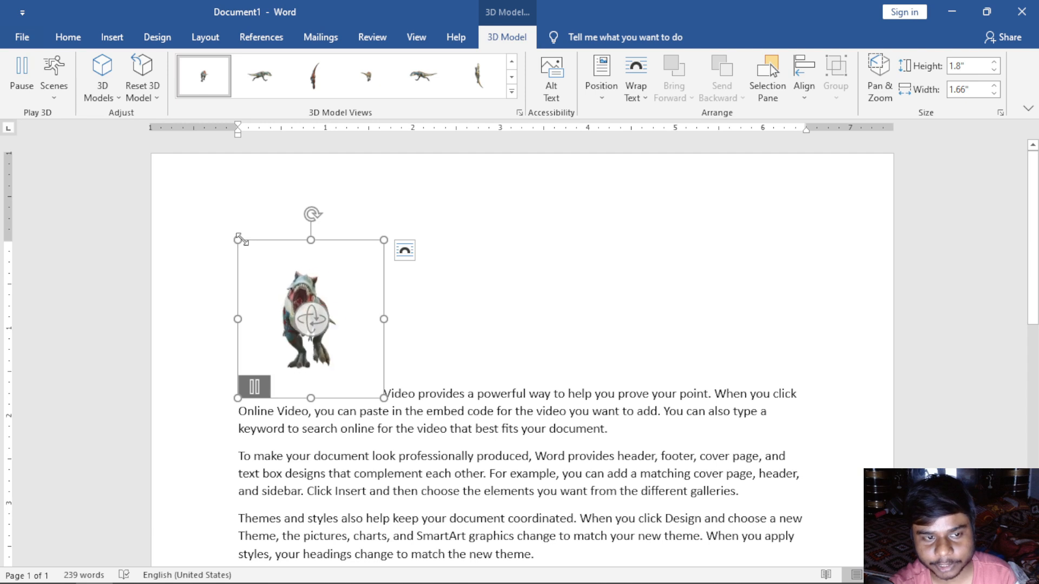
Step: Shrink the inline dinosaur to about 1.58" high by 1.46" wide and select the adjoining text to check how it aligns
drag(241, 250, 255, 293)
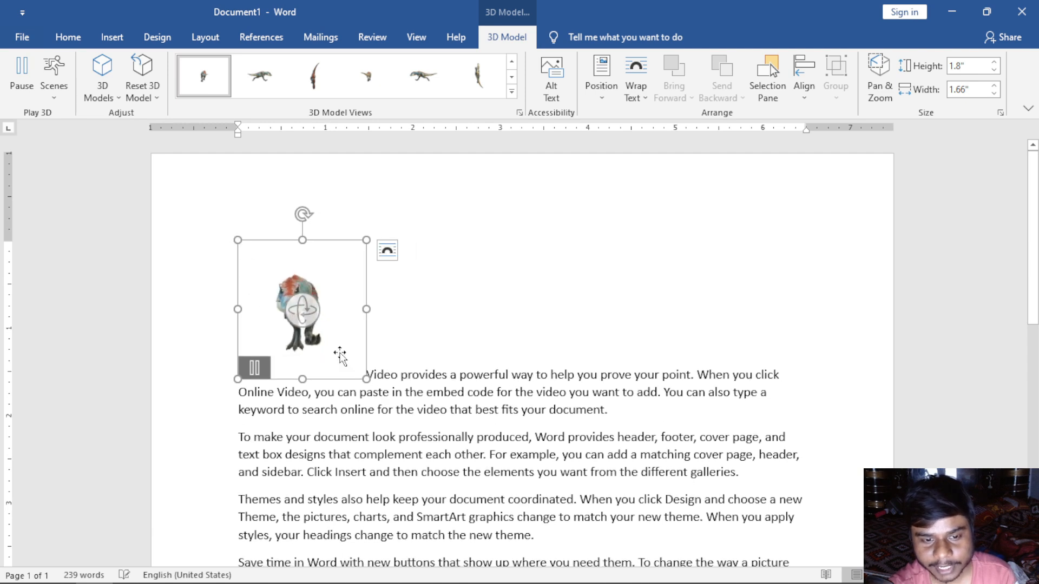
click(400, 374)
drag(648, 414, 375, 369)
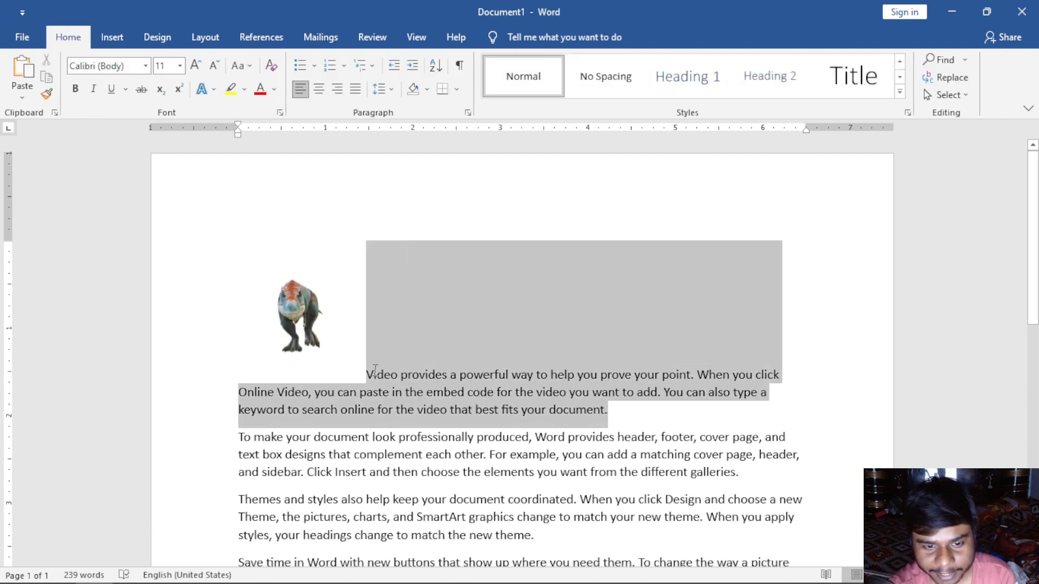
click(374, 370)
click(356, 364)
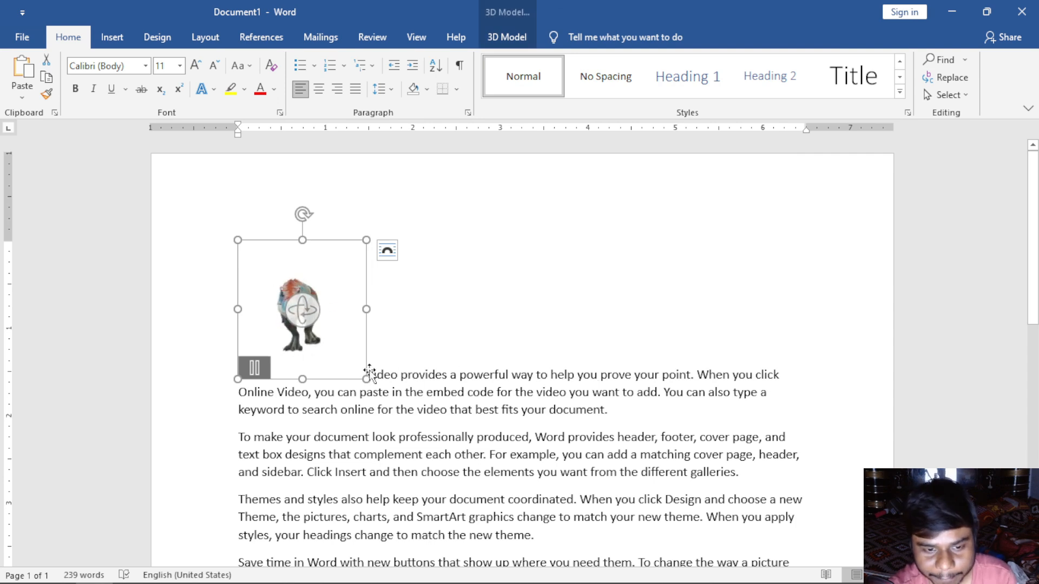
drag(373, 374, 349, 364)
click(407, 372)
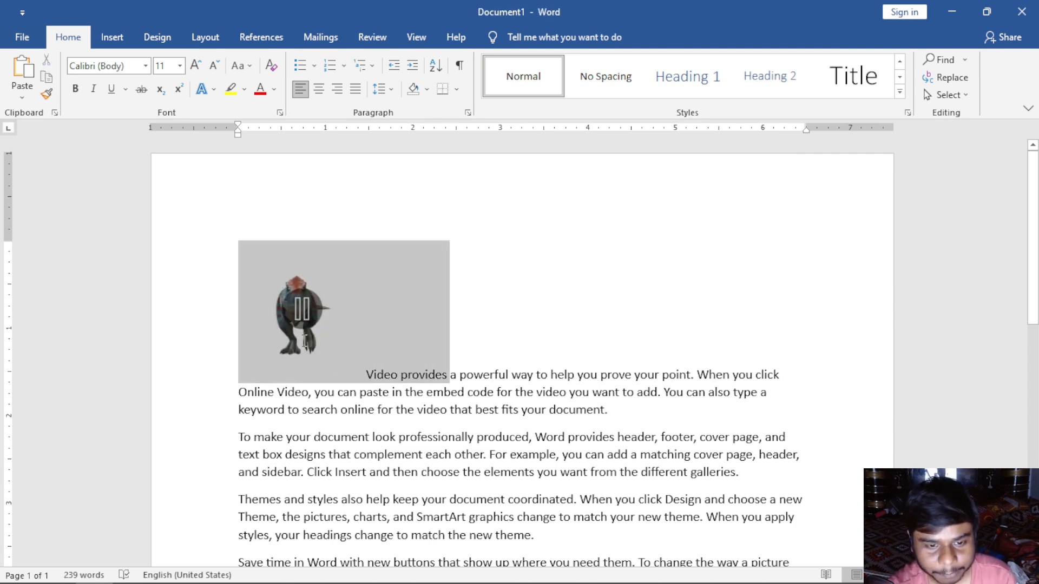
Step: Position the dinosaur in the page's top left with square text wrapping
click(349, 364)
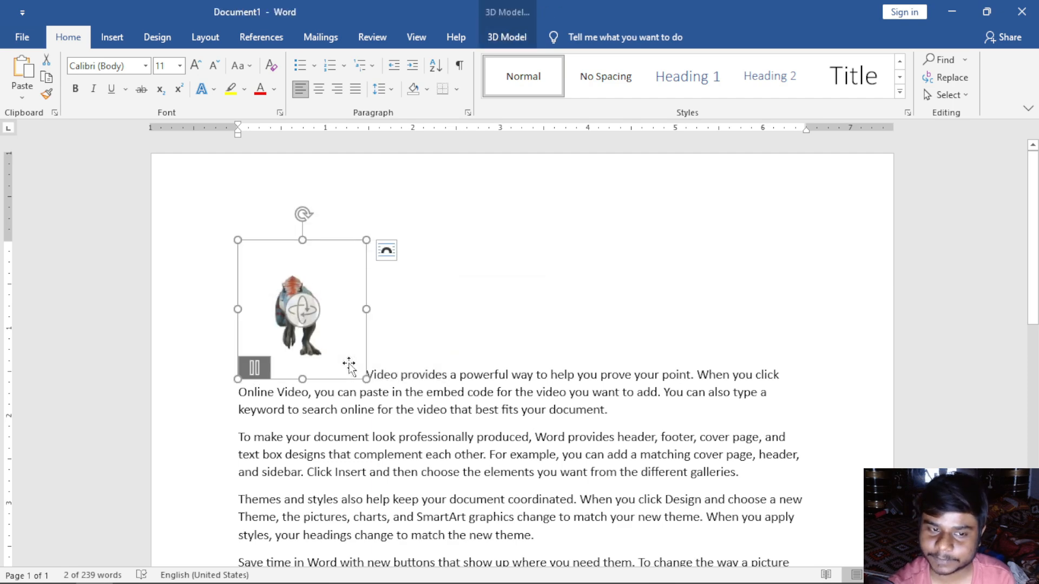
click(507, 38)
click(598, 97)
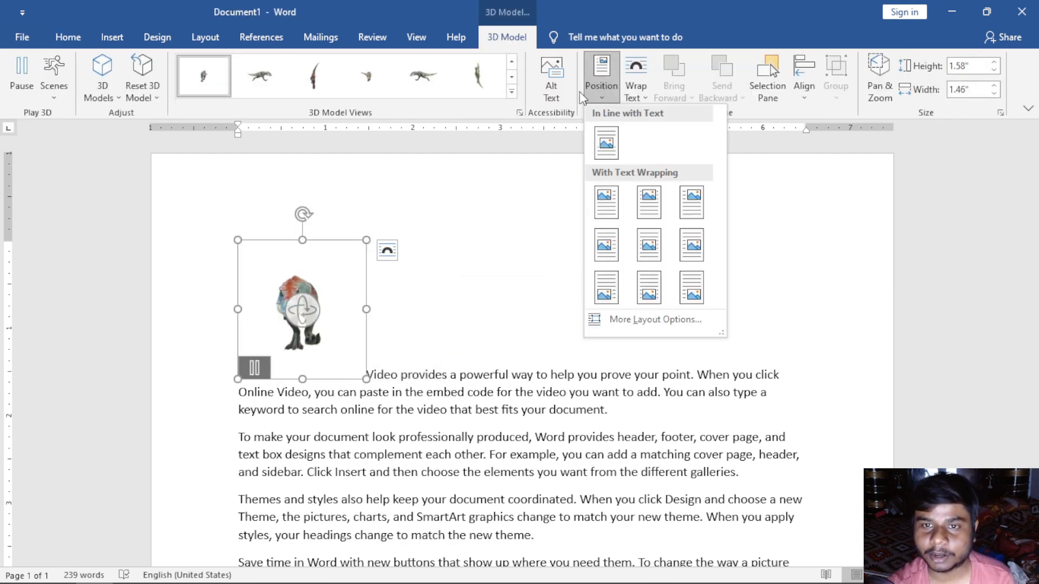
click(607, 203)
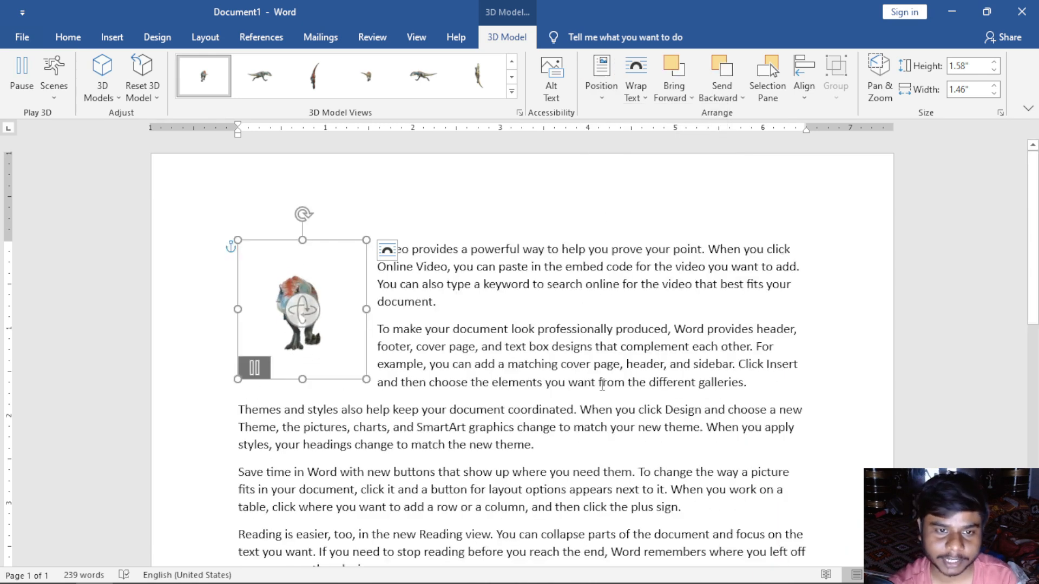
scroll(436, 342, down, 3)
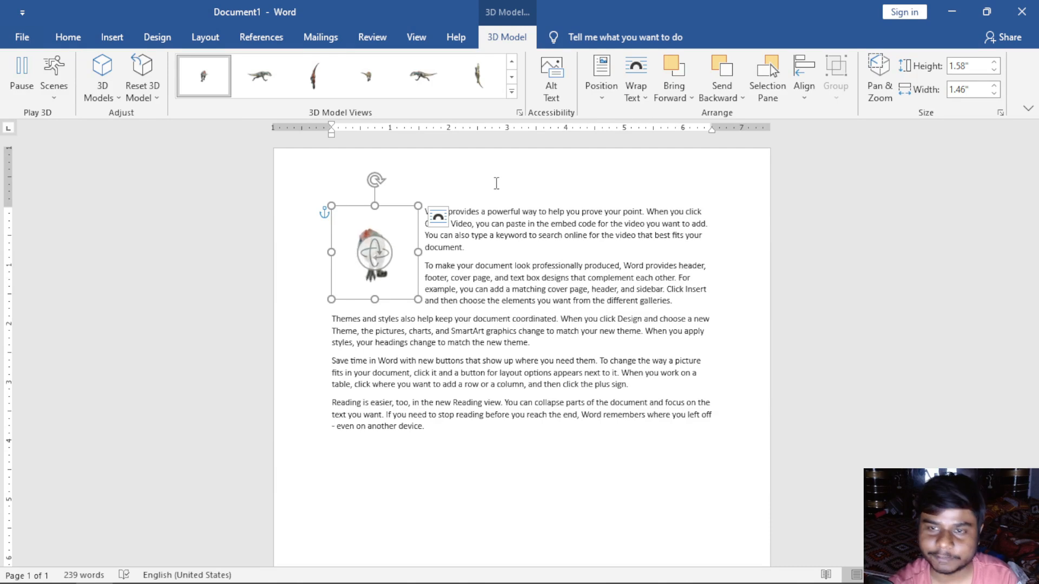
Step: Position the dinosaur in the page's top center, then in its top right, with square text wrapping
click(595, 93)
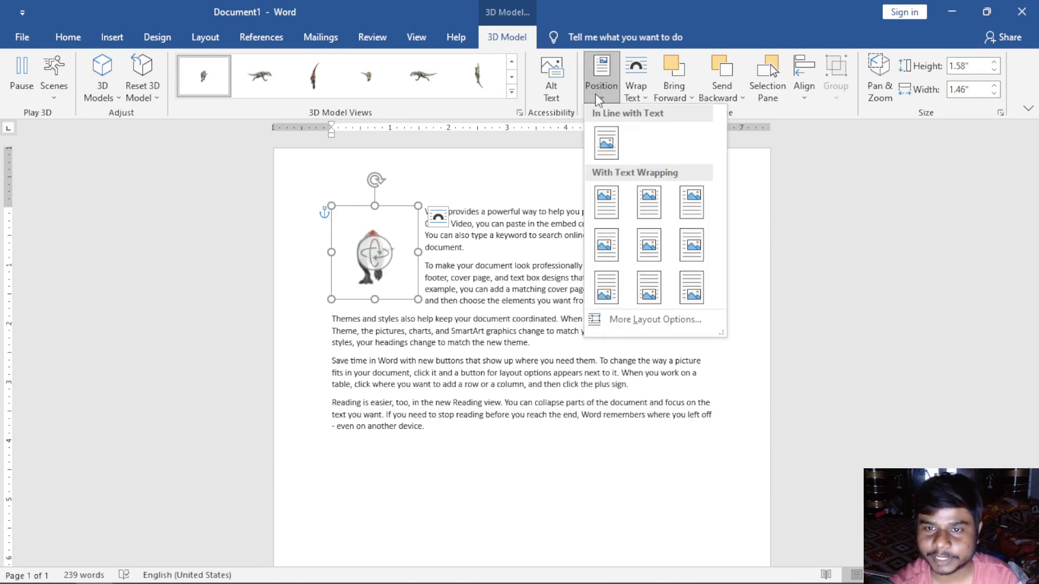
click(642, 207)
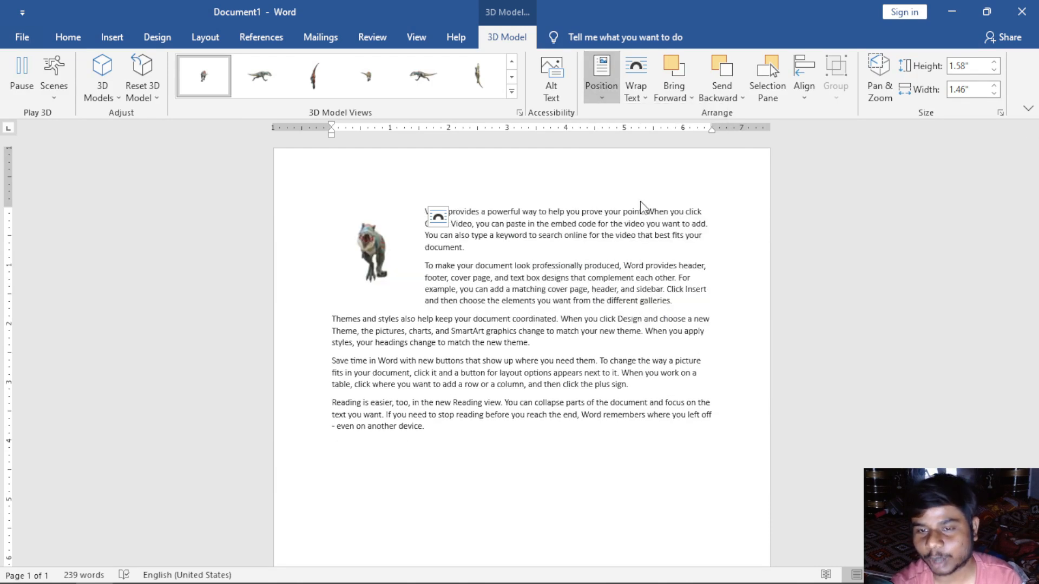
click(621, 331)
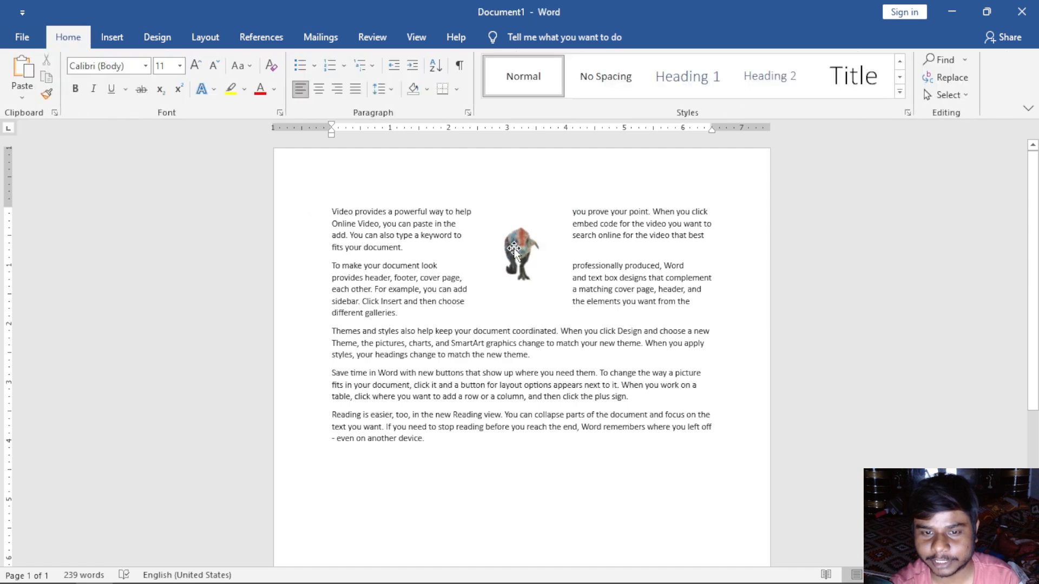
click(555, 222)
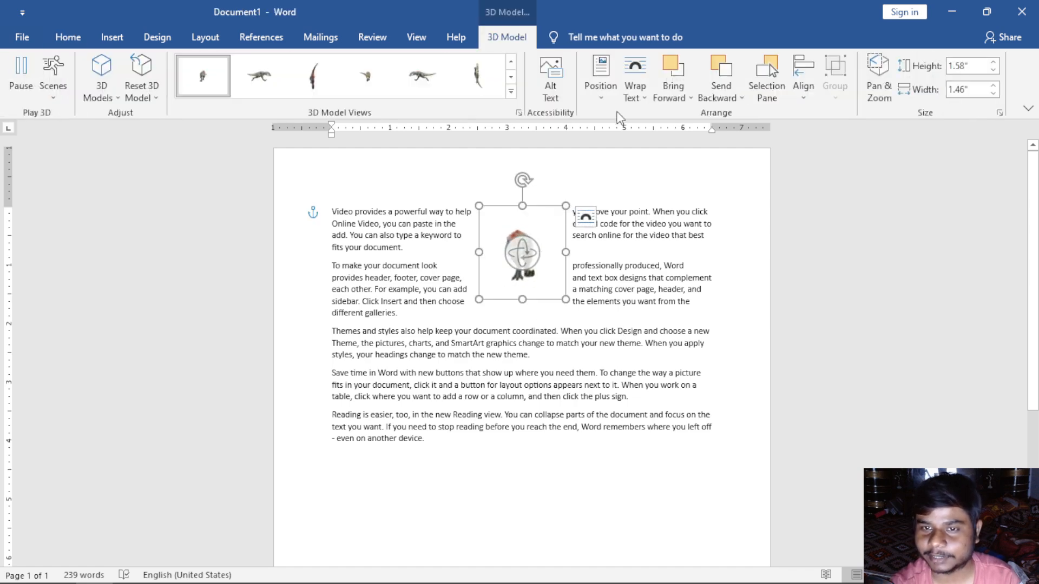
click(606, 86)
click(696, 209)
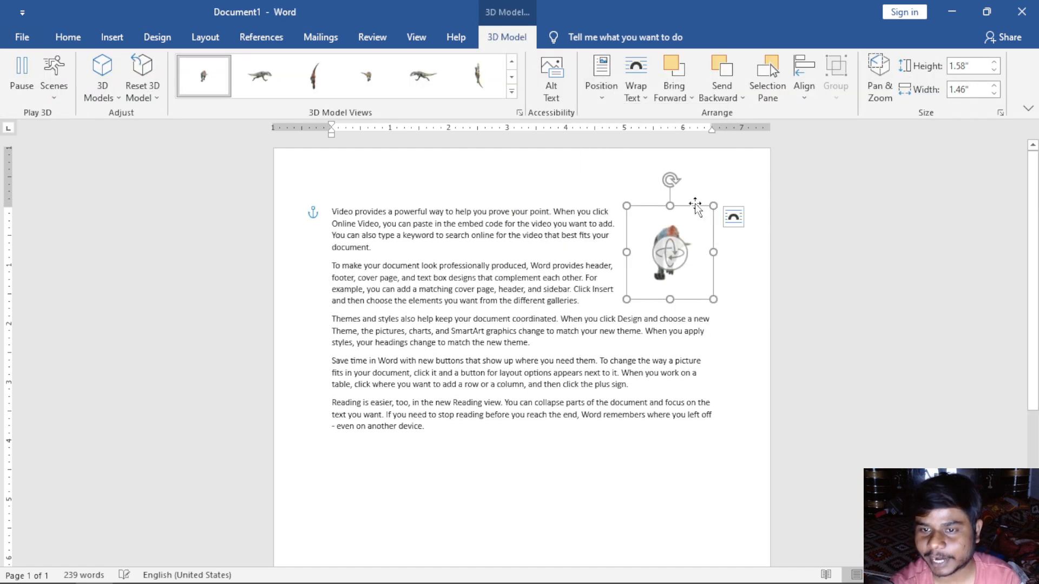
Step: Preview the bottom positions for the dinosaur, then place it back in the page's top left with square text wrapping
click(601, 87)
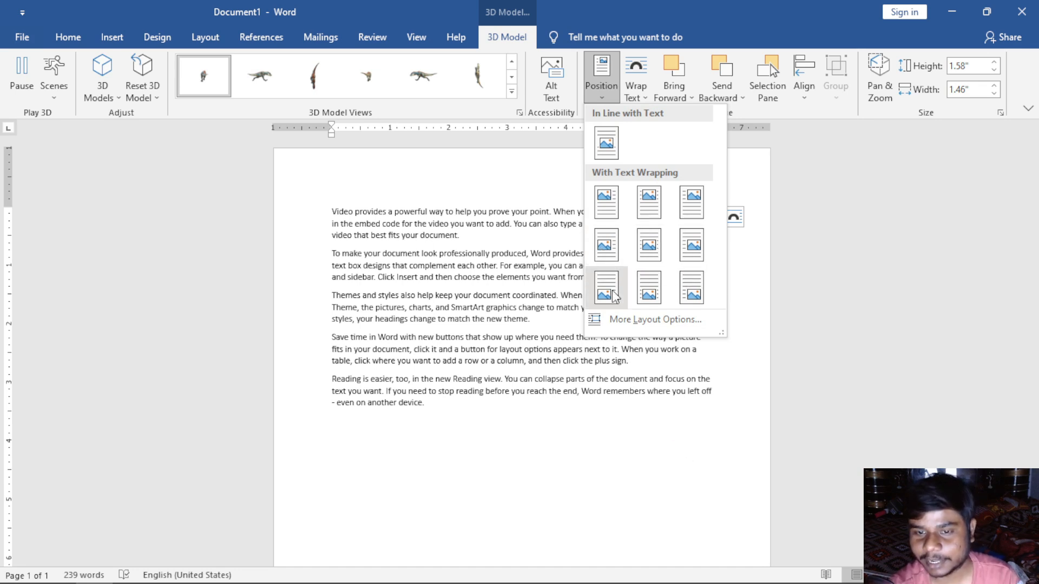
click(541, 374)
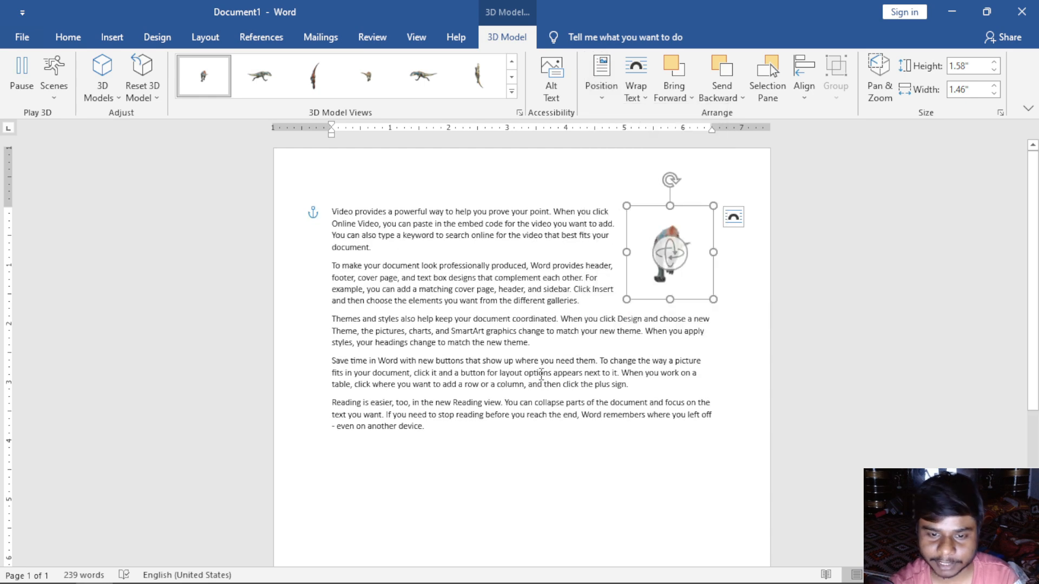
scroll(540, 373, down, 3)
click(596, 81)
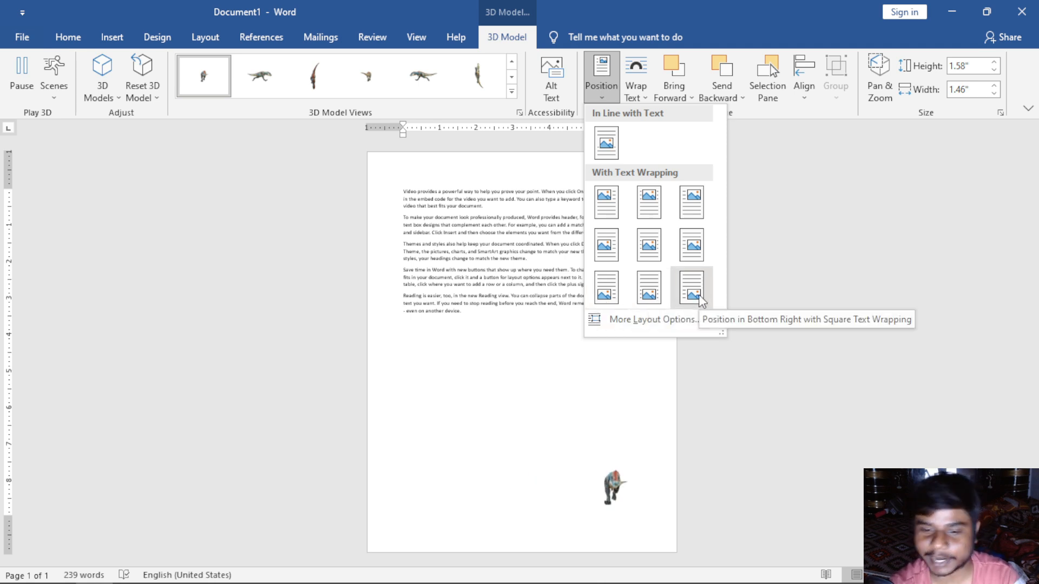
click(614, 214)
scroll(427, 222, up, 5)
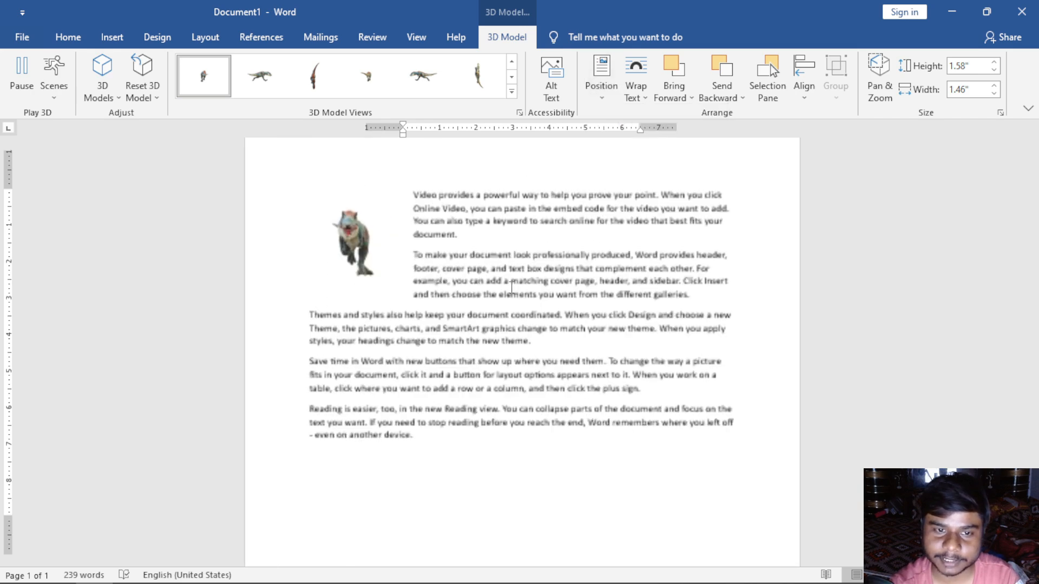
scroll(493, 303, up, 1)
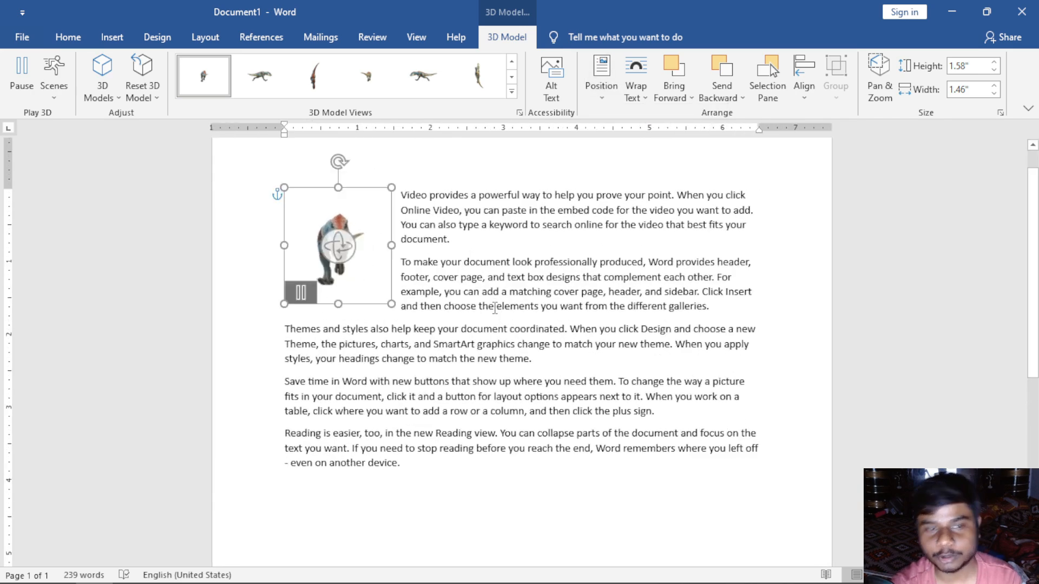
scroll(495, 308, up, 1)
Step: Examine the available position, text wrapping and layout options for the dinosaur model without changing any of them
click(605, 93)
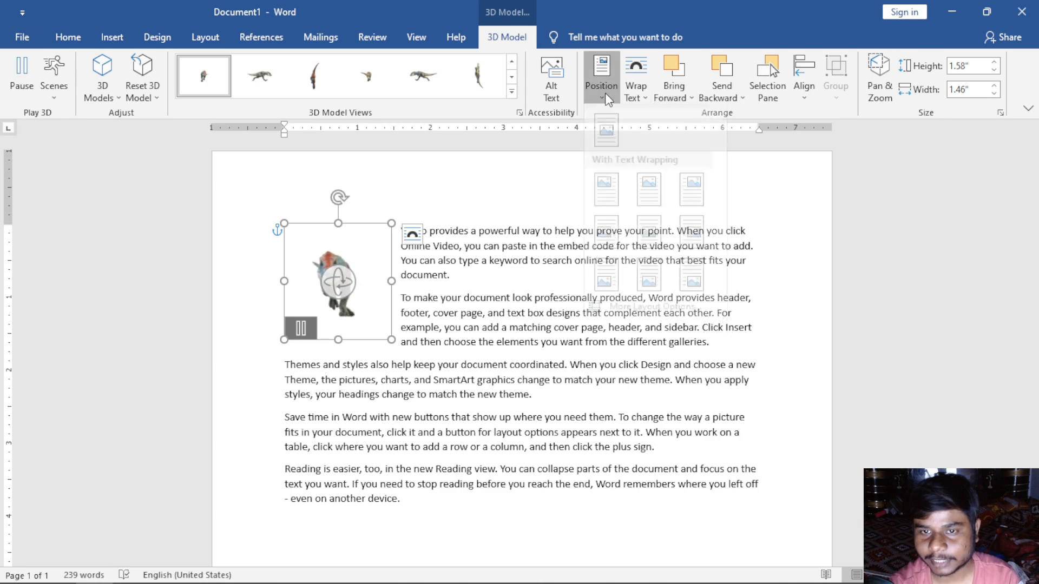
click(605, 93)
click(629, 98)
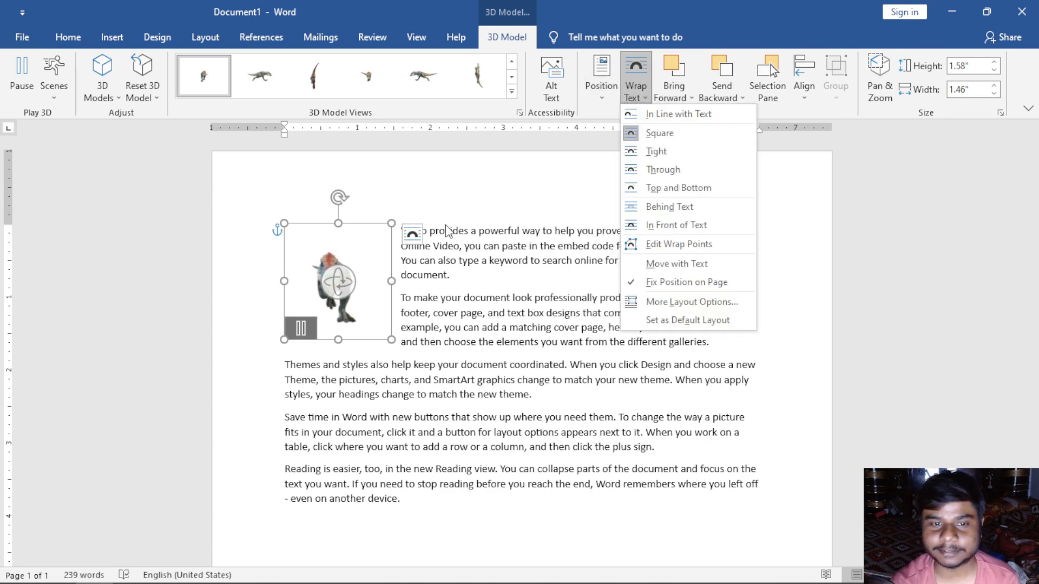
click(420, 236)
click(420, 236)
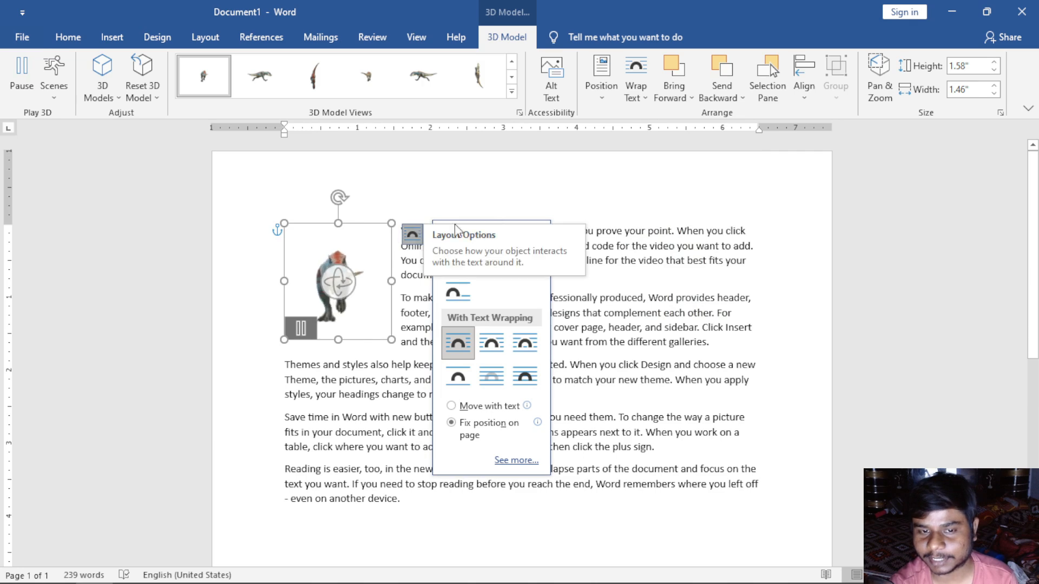
click(638, 95)
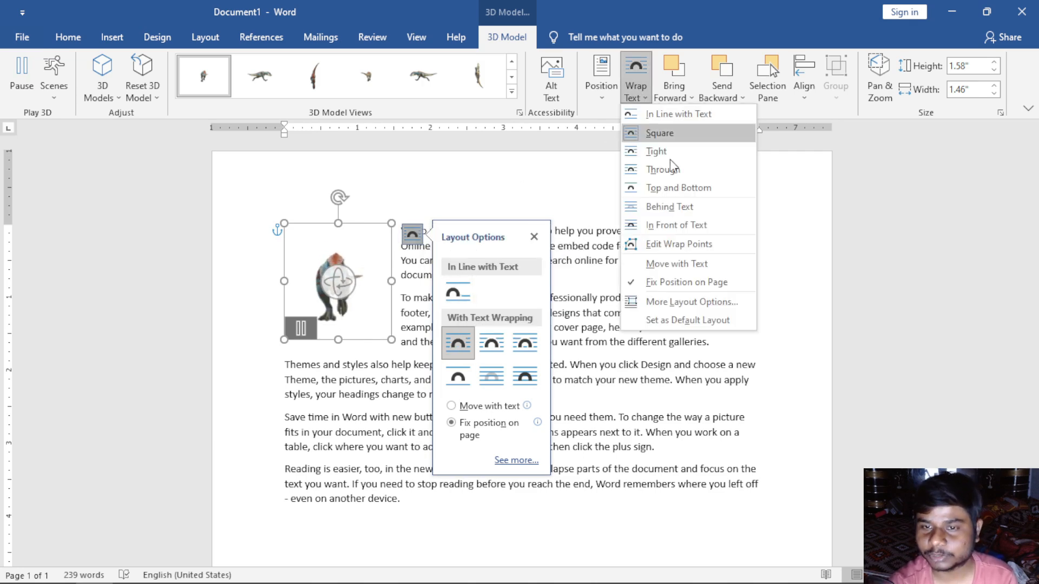
click(584, 192)
click(588, 188)
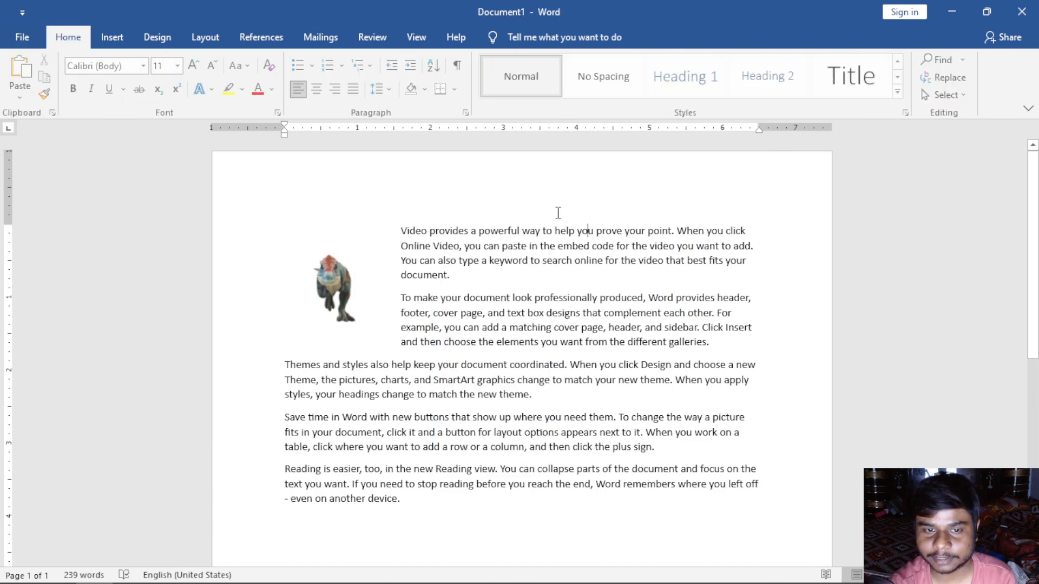
Step: Set the dinosaur's text wrapping to In Line with Text and check the matching position and wrapping choices
click(380, 267)
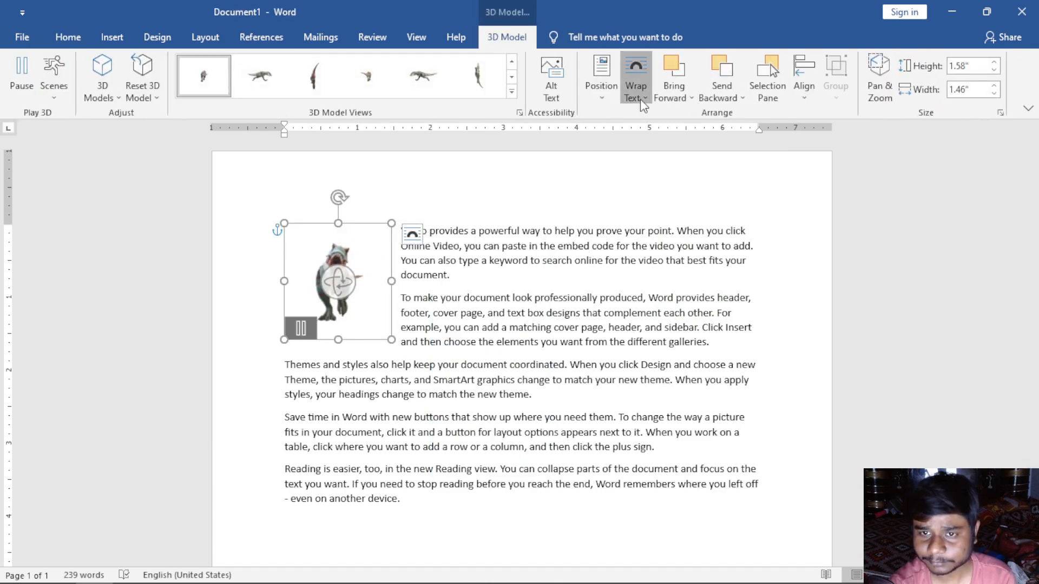
click(641, 99)
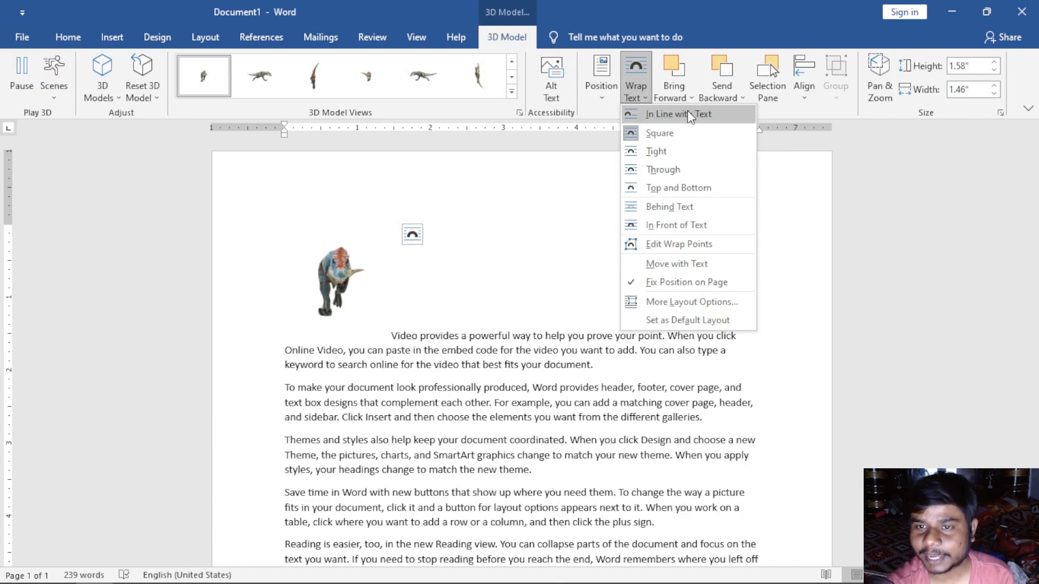
click(687, 115)
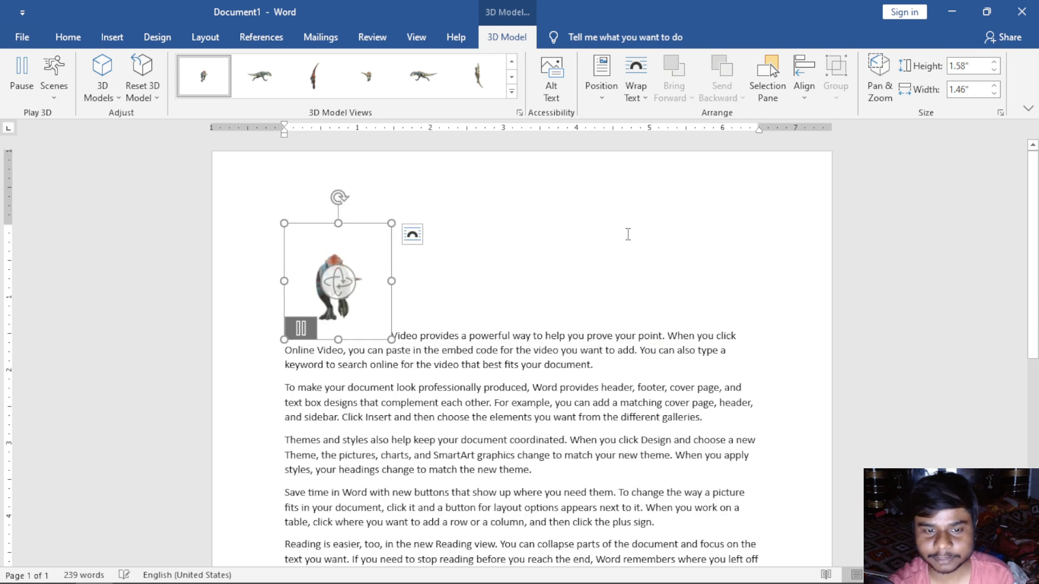
click(602, 91)
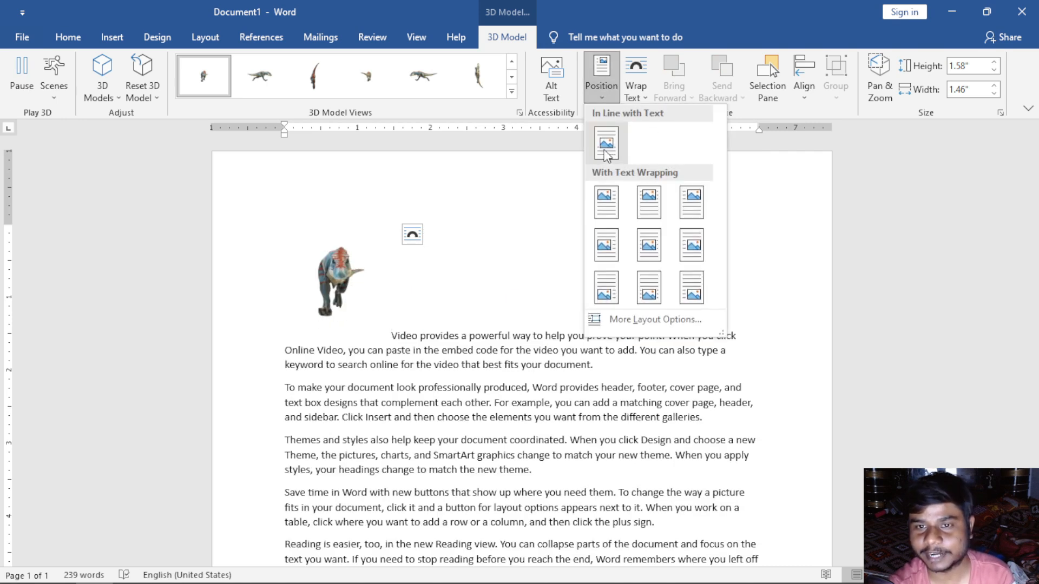
click(605, 153)
click(636, 89)
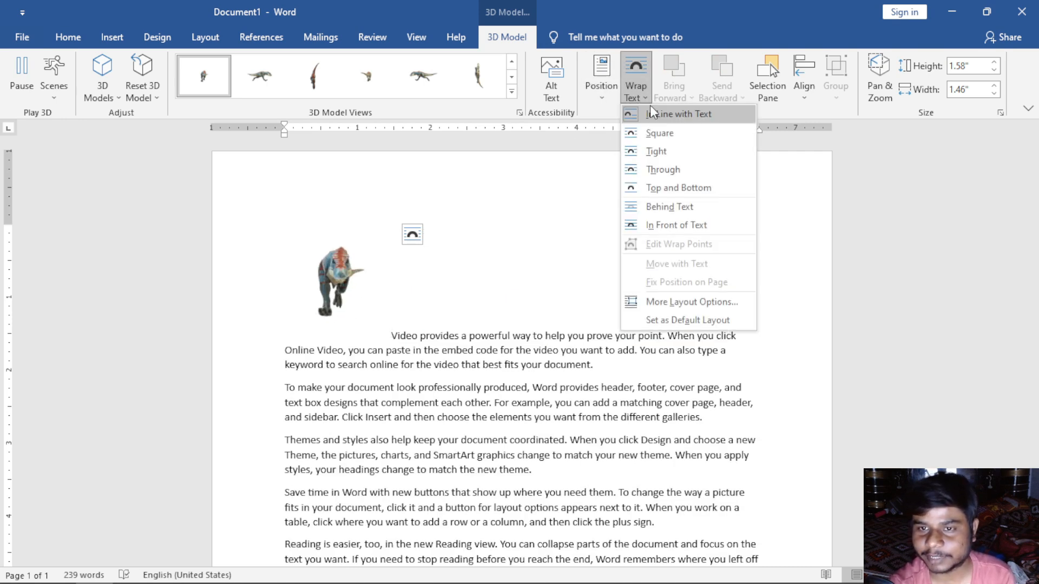
click(421, 333)
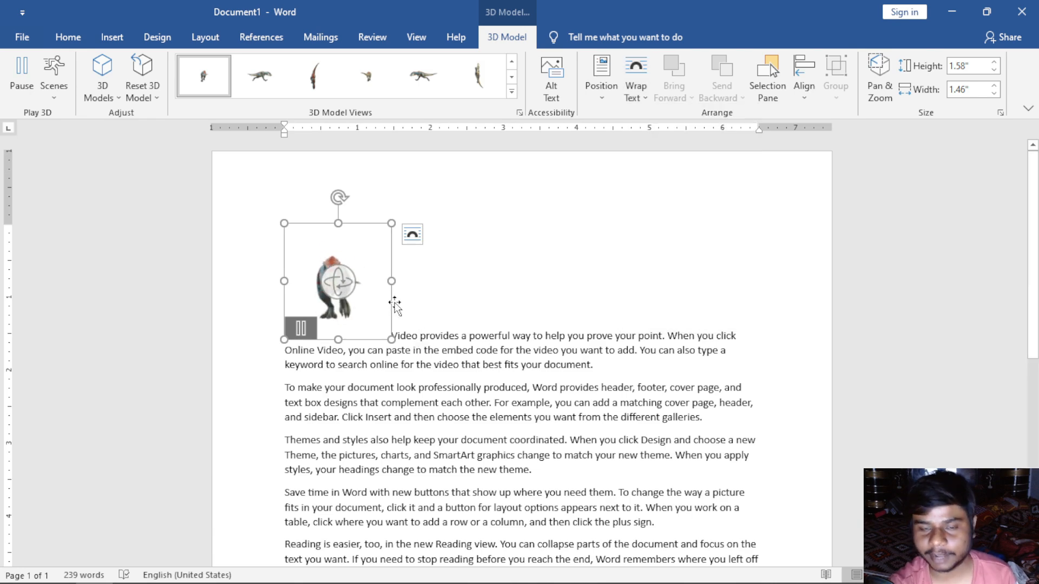
Step: Apply Square text wrapping to the dinosaur and move it into the middle of the first three paragraphs
click(638, 92)
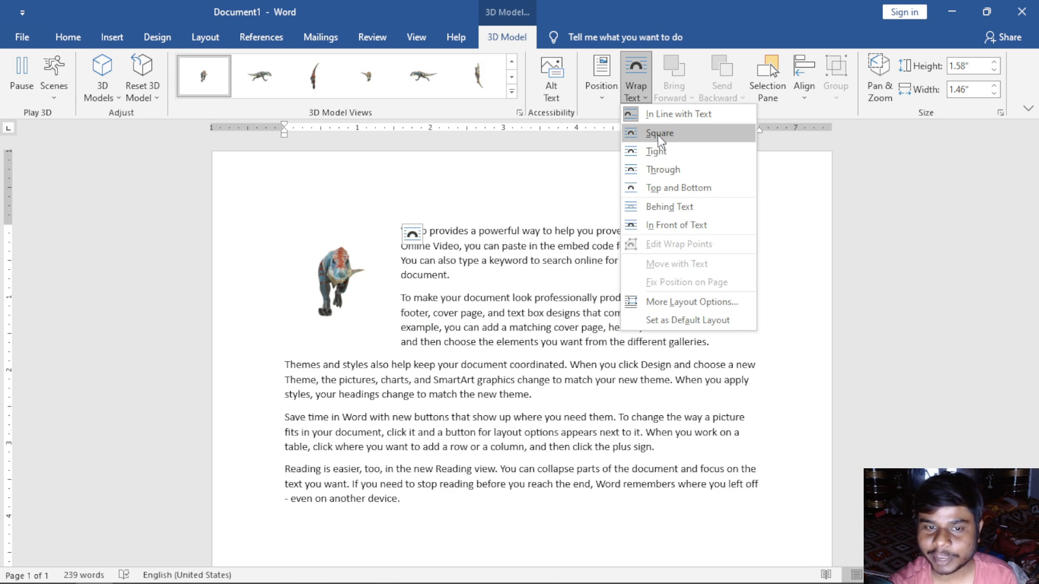
click(658, 137)
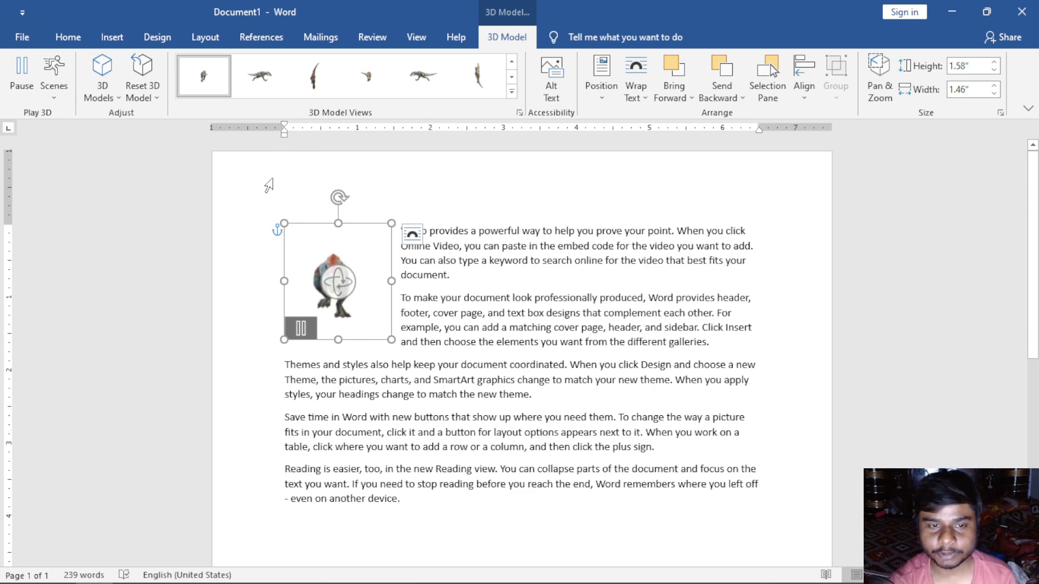
drag(358, 224, 453, 243)
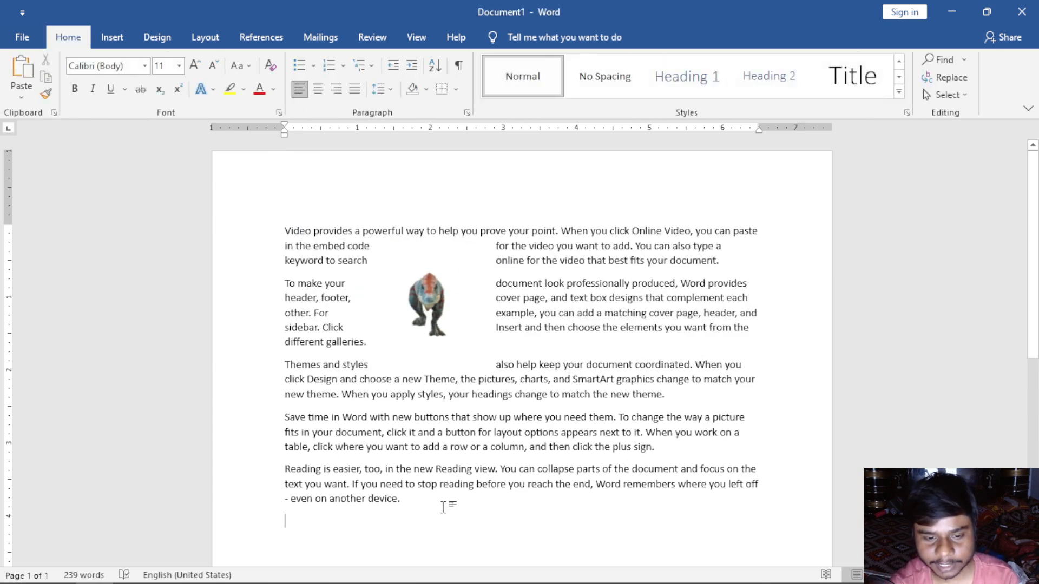
Step: Justify all the body paragraphs of the document
drag(445, 506, 196, 238)
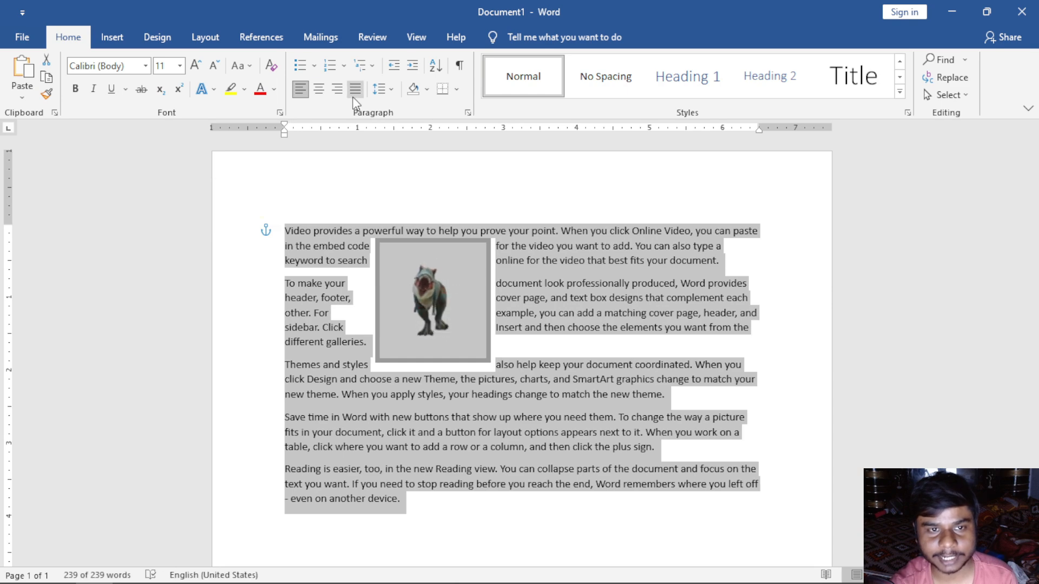
click(355, 89)
click(561, 274)
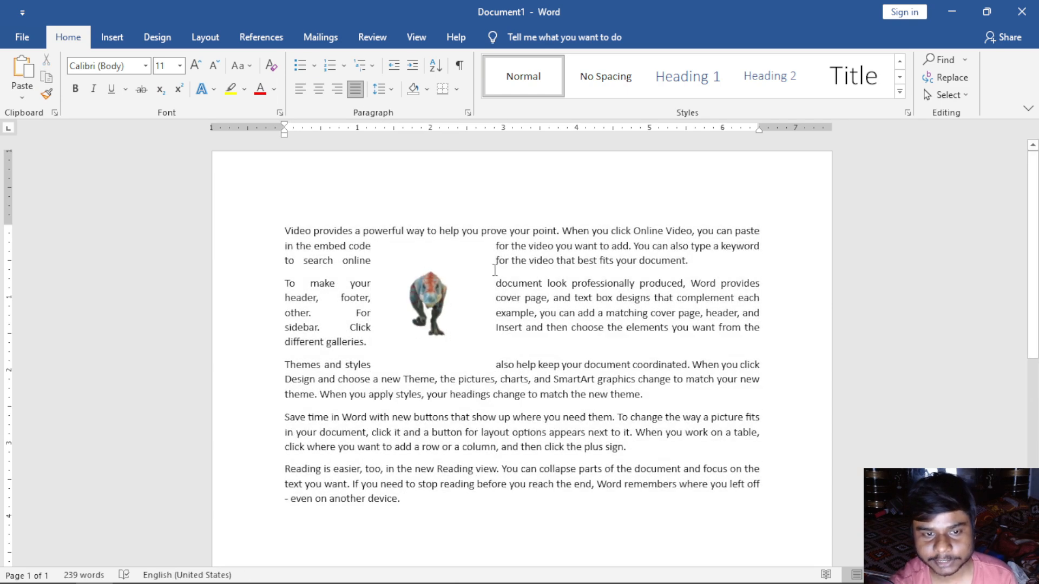
Step: Move the dinosaur further right within the paragraphs, then apply Tight text wrapping and nudge it slightly upward
click(482, 259)
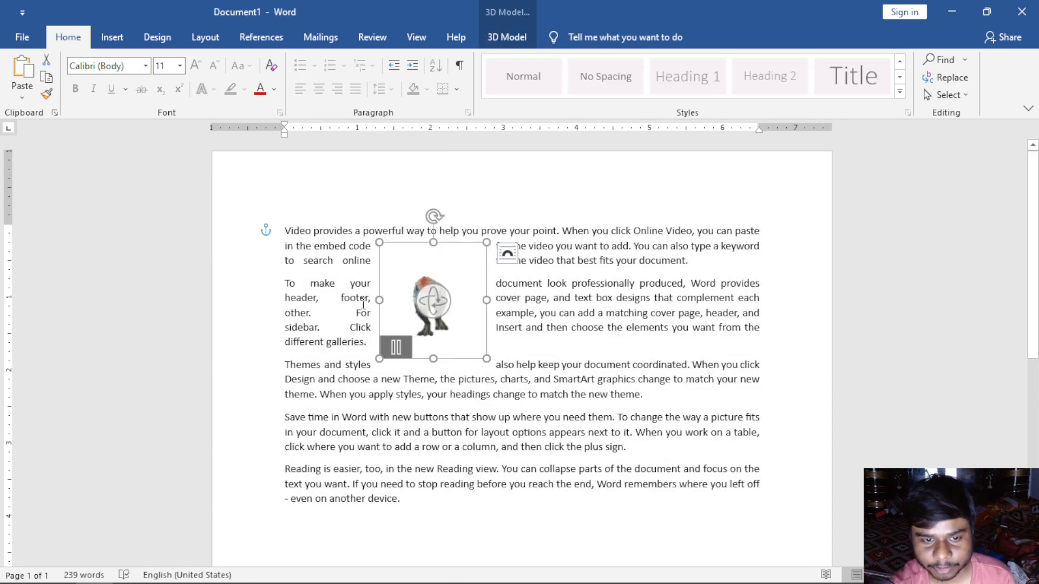
drag(451, 242, 504, 240)
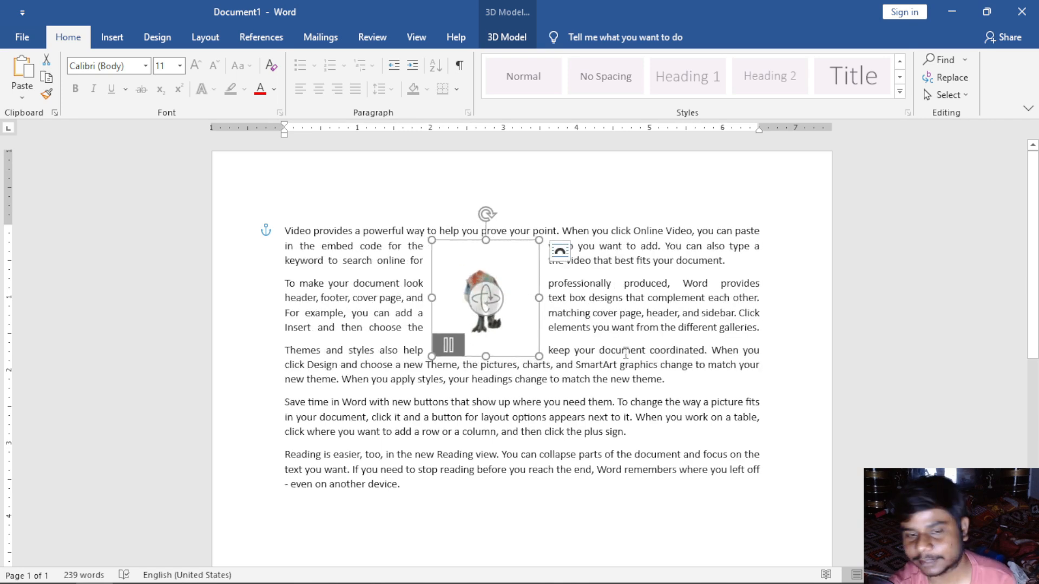
click(521, 38)
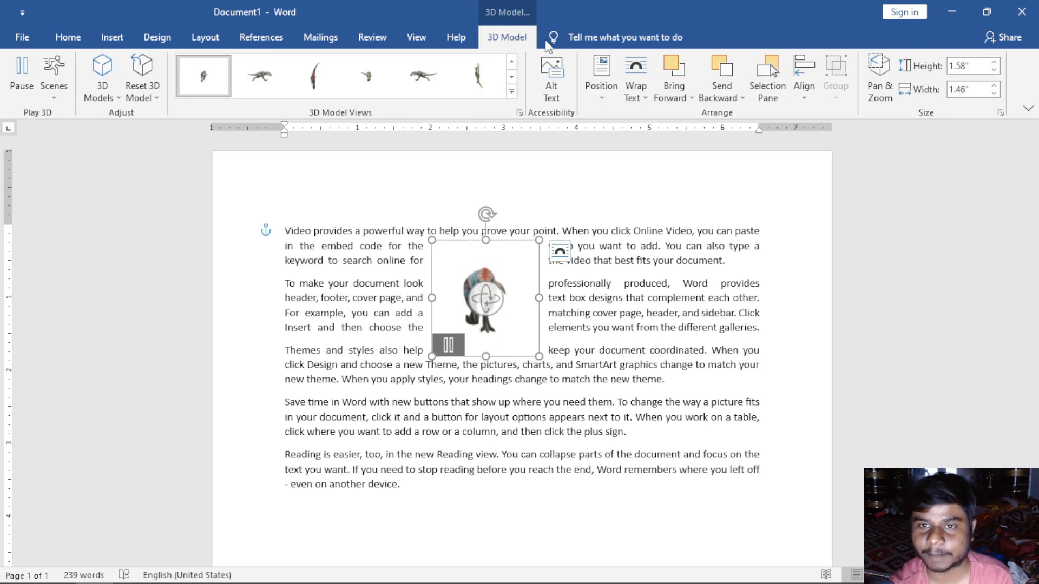
click(632, 97)
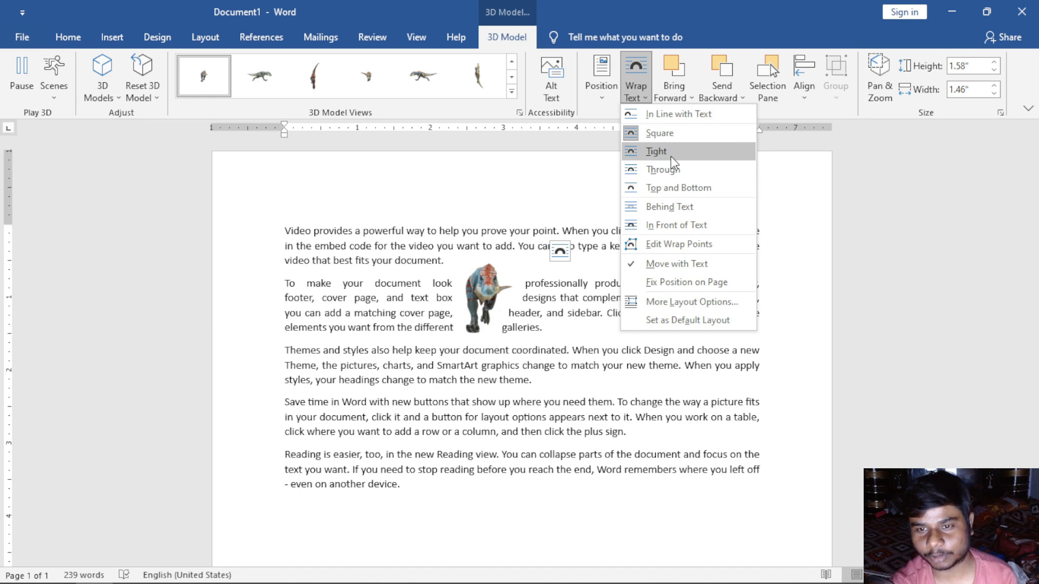
click(671, 156)
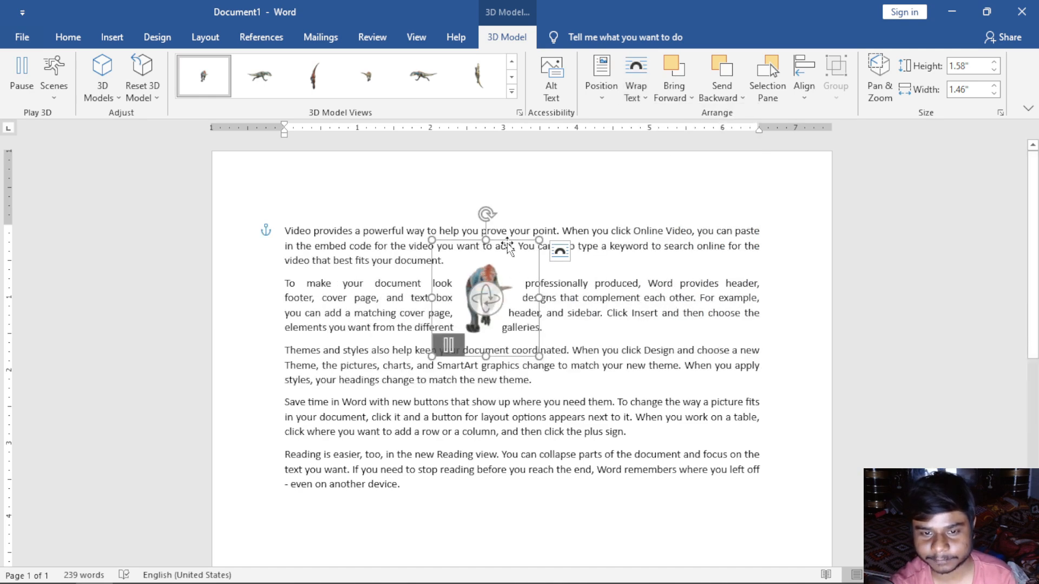
mouse_move(507, 246)
mouse_down()
mouse_move(520, 281)
mouse_move(563, 266)
mouse_move(569, 237)
mouse_move(544, 228)
mouse_move(490, 231)
mouse_move(487, 241)
mouse_move(510, 248)
mouse_move(528, 232)
mouse_move(507, 223)
mouse_move(517, 229)
mouse_up()
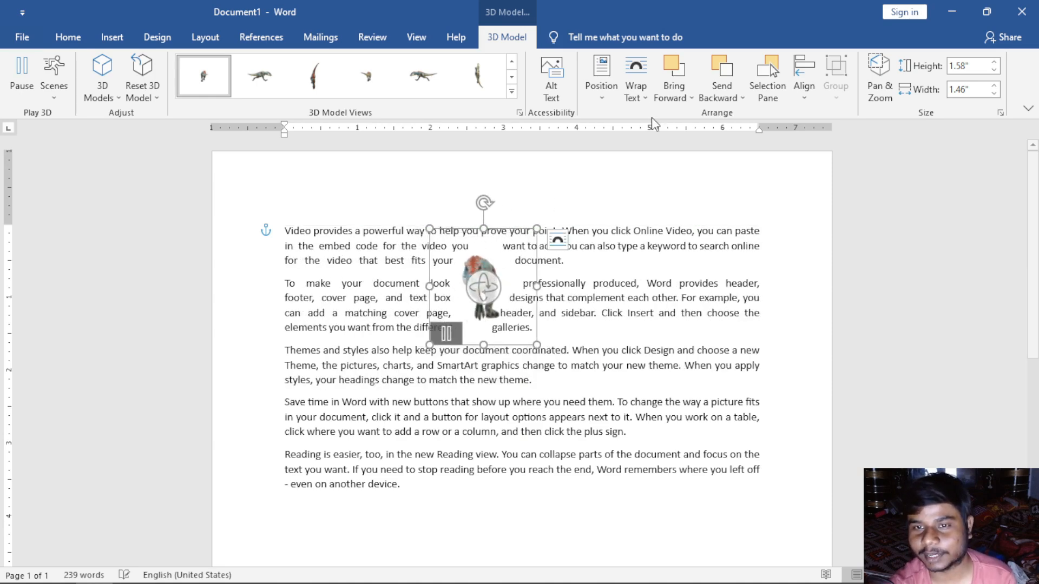
Step: Apply Through text wrapping to the dinosaur and move it to the right within the paragraphs
click(636, 86)
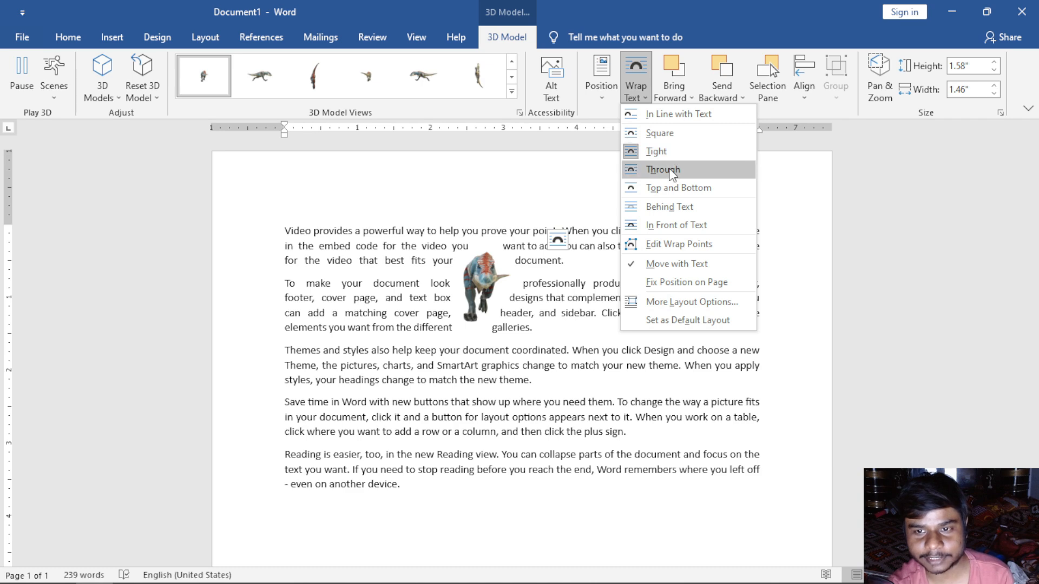
click(670, 170)
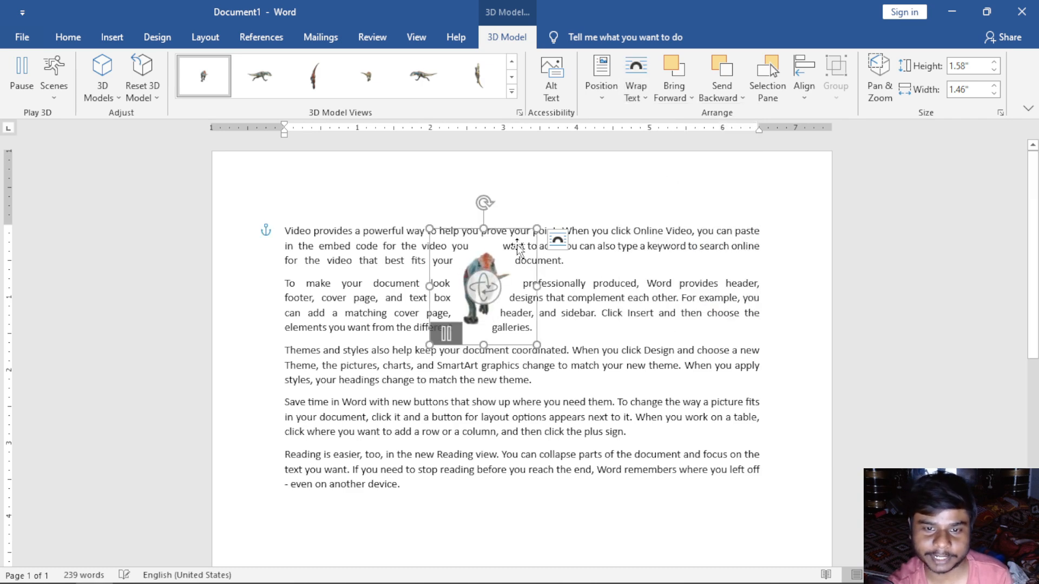
drag(533, 235, 582, 237)
Step: Switch the dinosaur back to Tight text wrapping and move it slightly left within the second paragraph
click(635, 96)
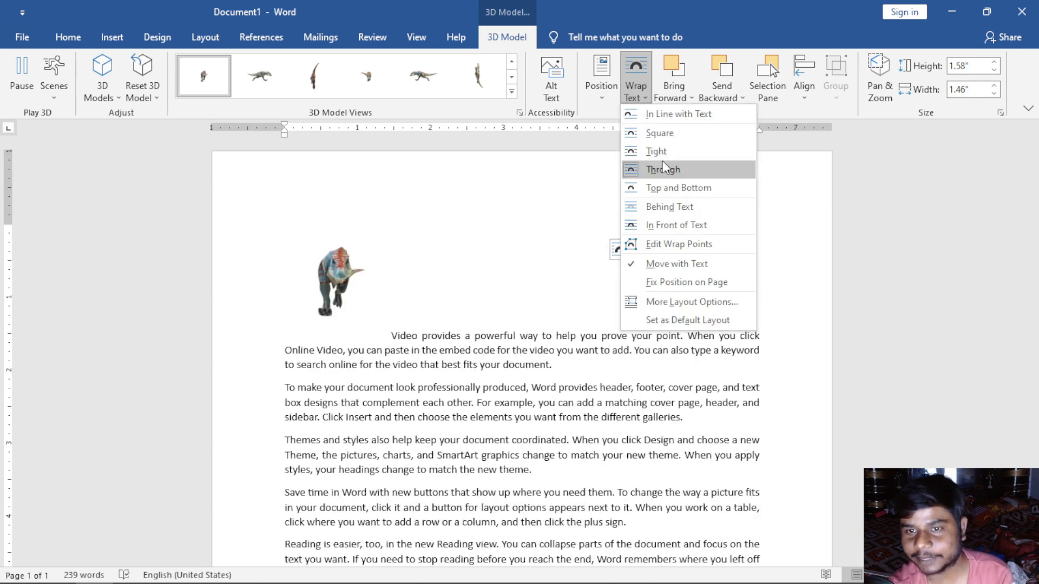
click(663, 156)
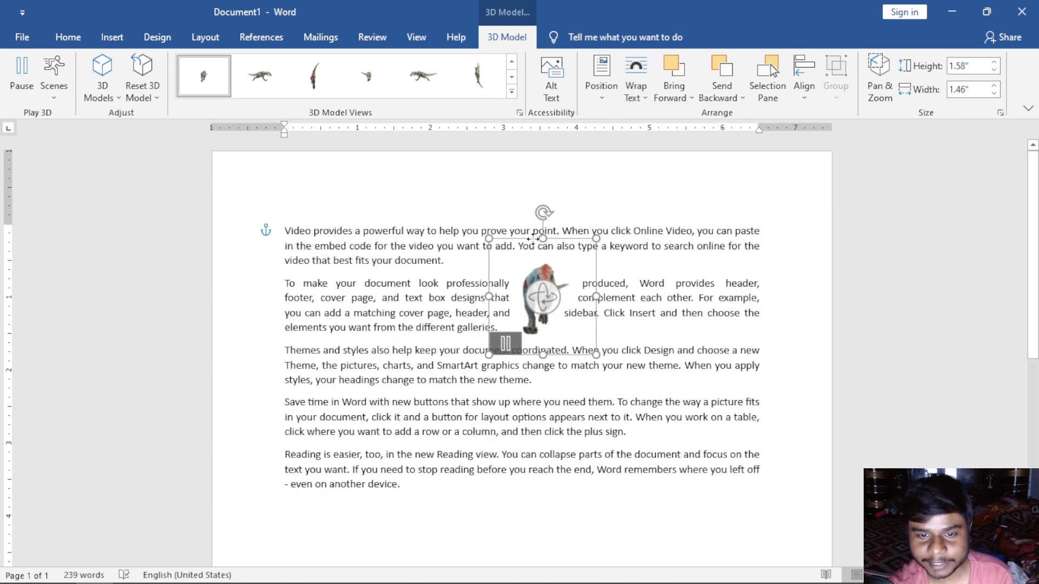
drag(555, 238, 517, 238)
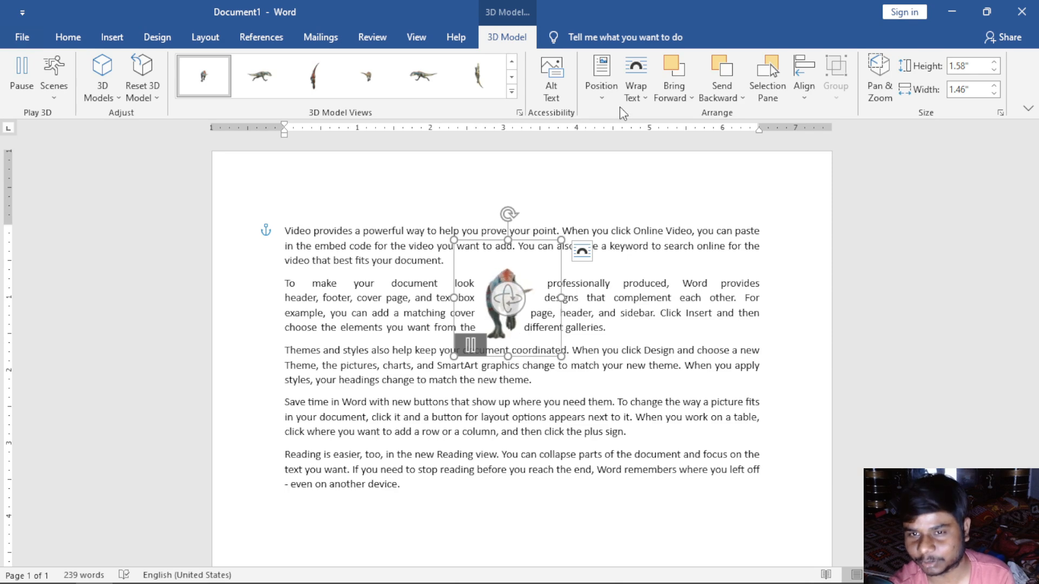
Step: Apply Top and Bottom text wrapping to the dinosaur and move it down below the second paragraph's first line
click(628, 96)
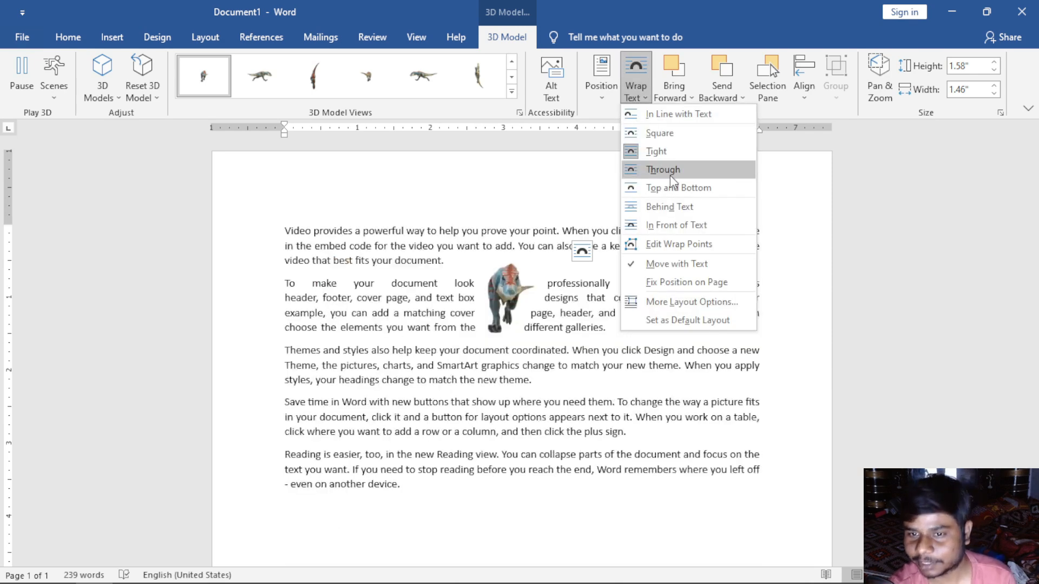
click(679, 191)
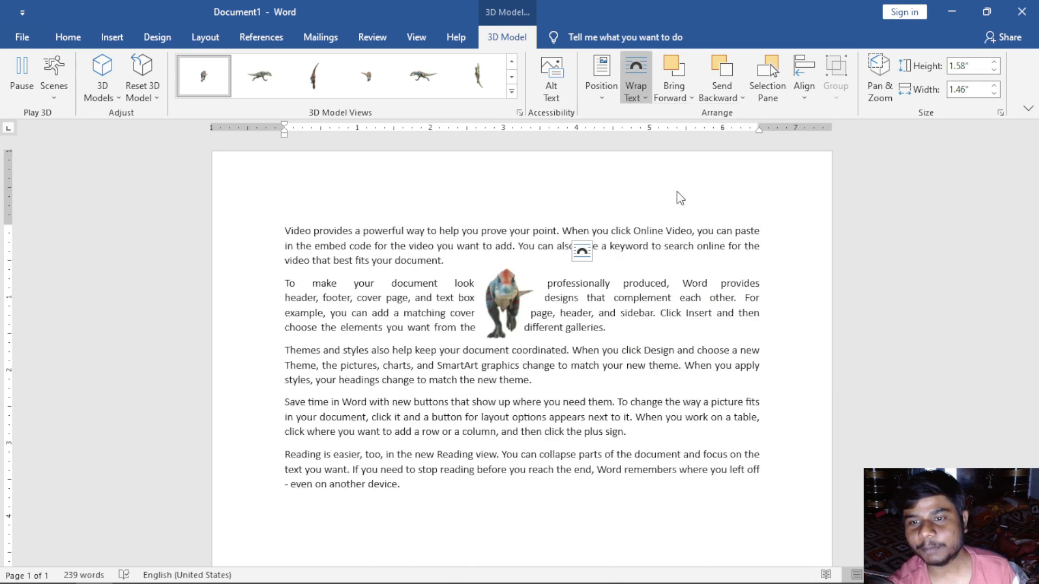
drag(517, 248, 515, 270)
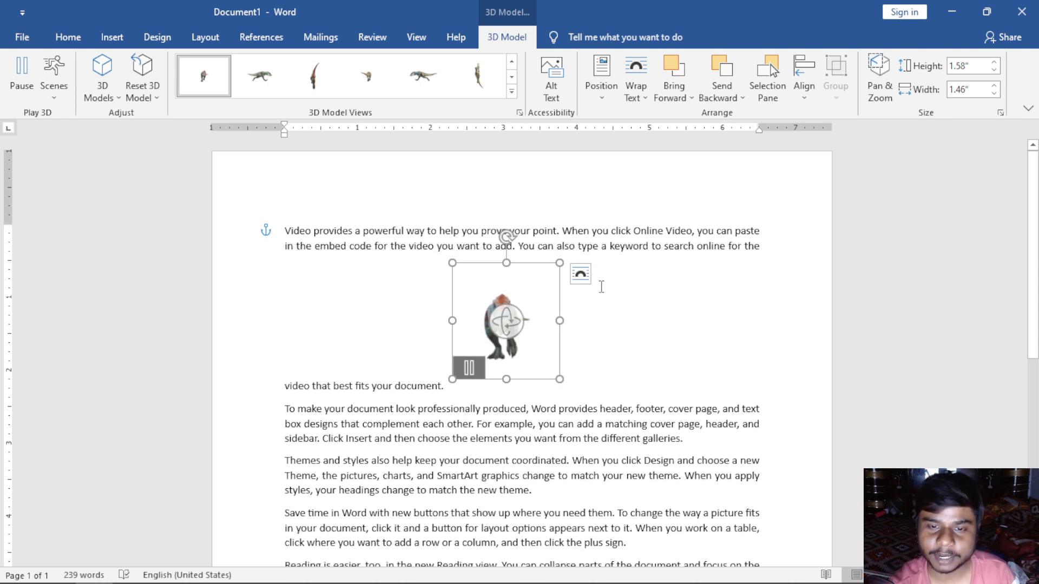
drag(532, 265, 531, 292)
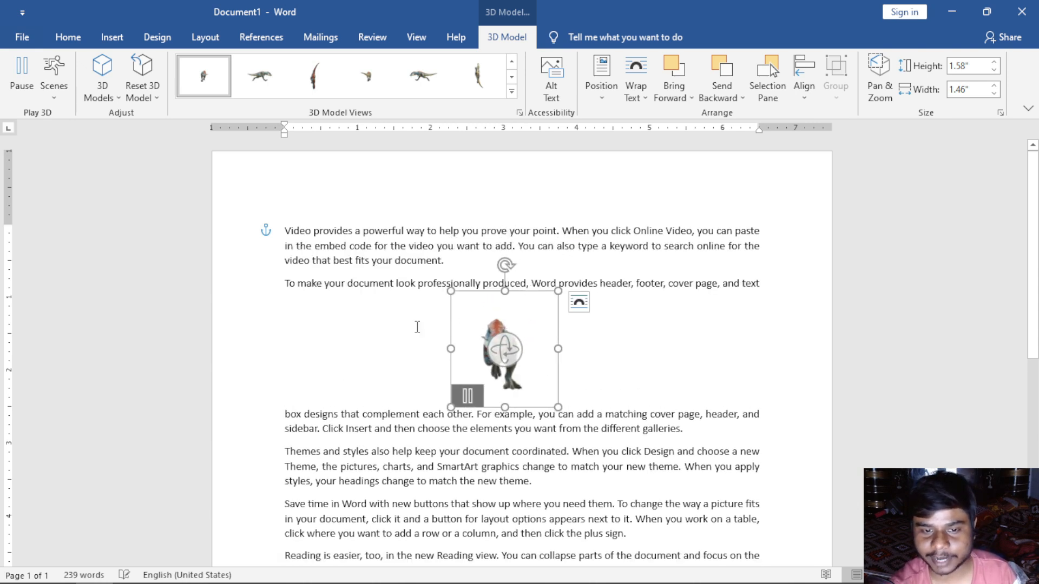
Step: Place the dinosaur Behind Text, move it up and left over the second and third paragraphs, and deselect it
click(637, 87)
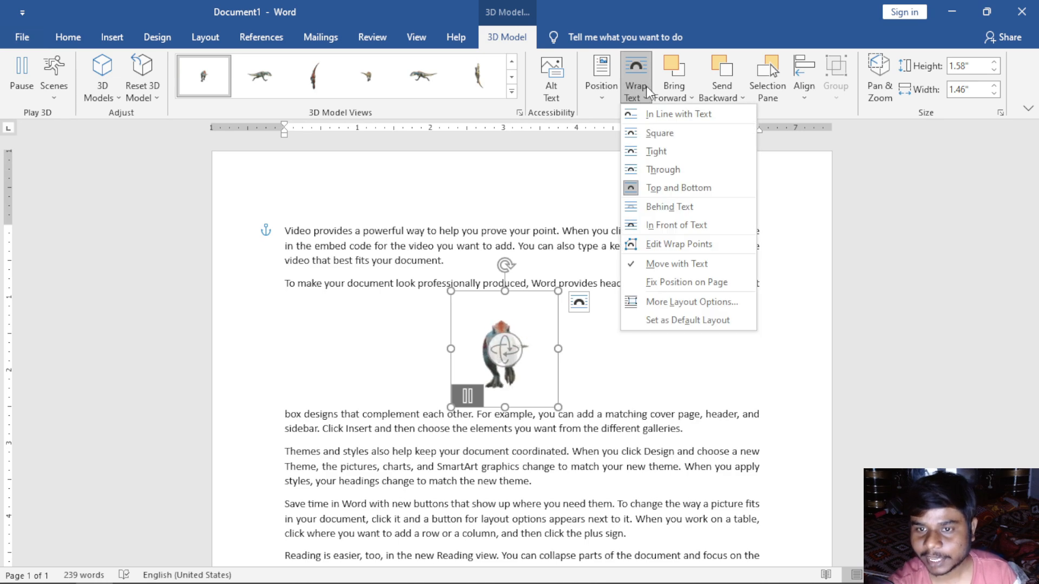
click(703, 210)
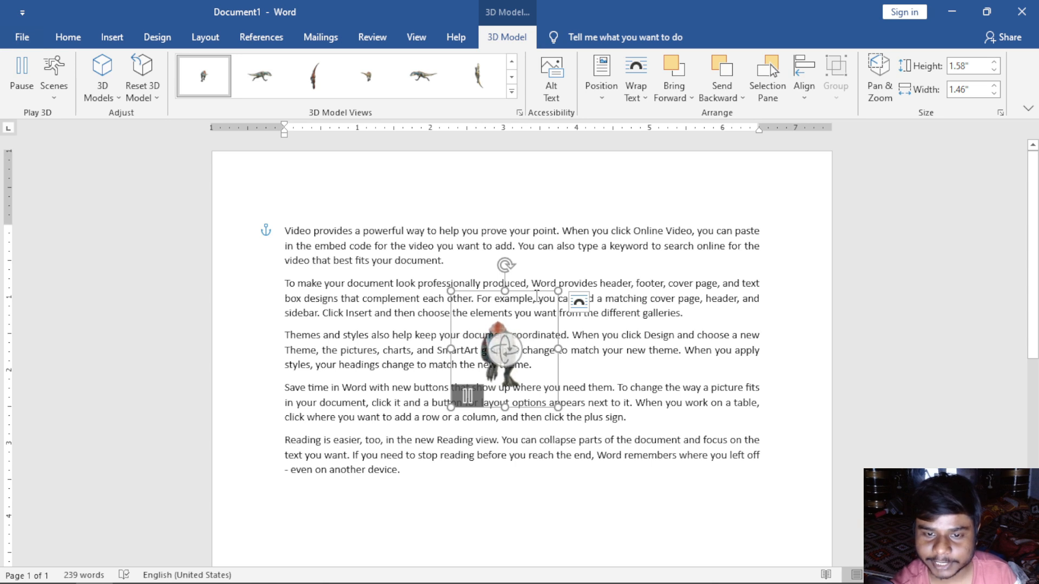
drag(529, 295, 468, 262)
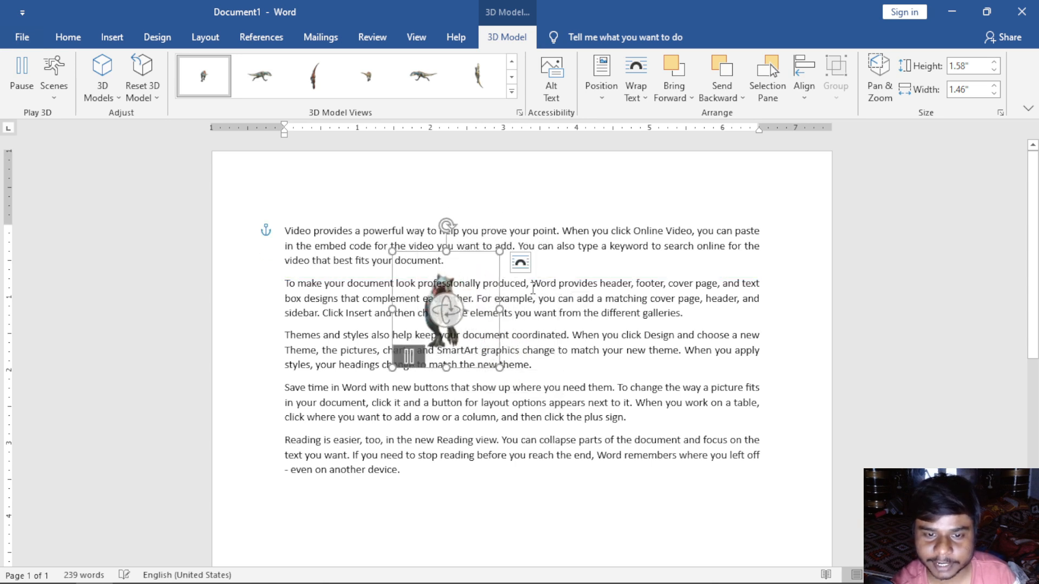
click(629, 335)
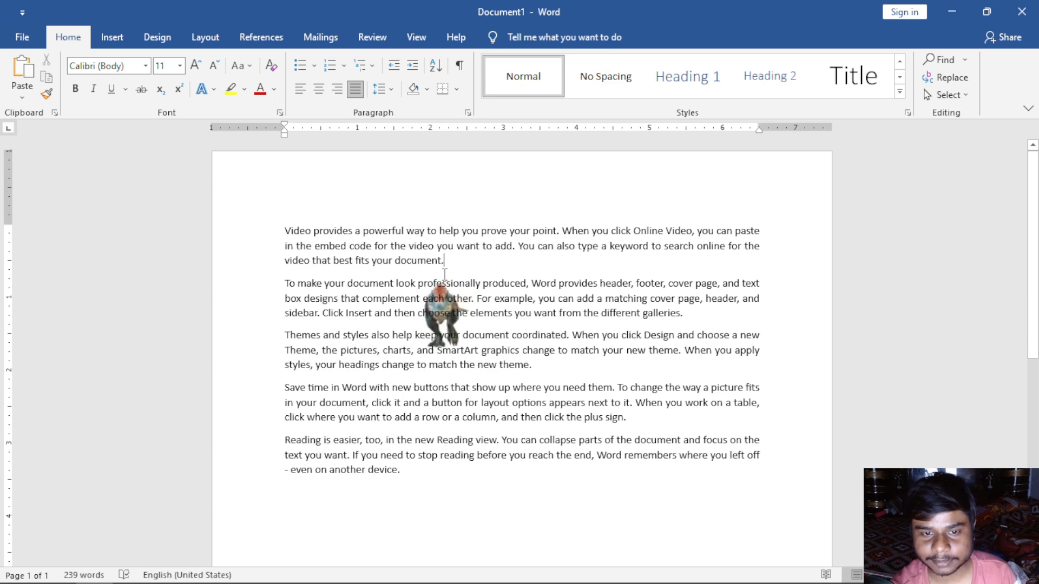
Step: Place the dinosaur In Front of Text, move it slightly up and left over the second and third paragraphs, and deselect it
click(490, 289)
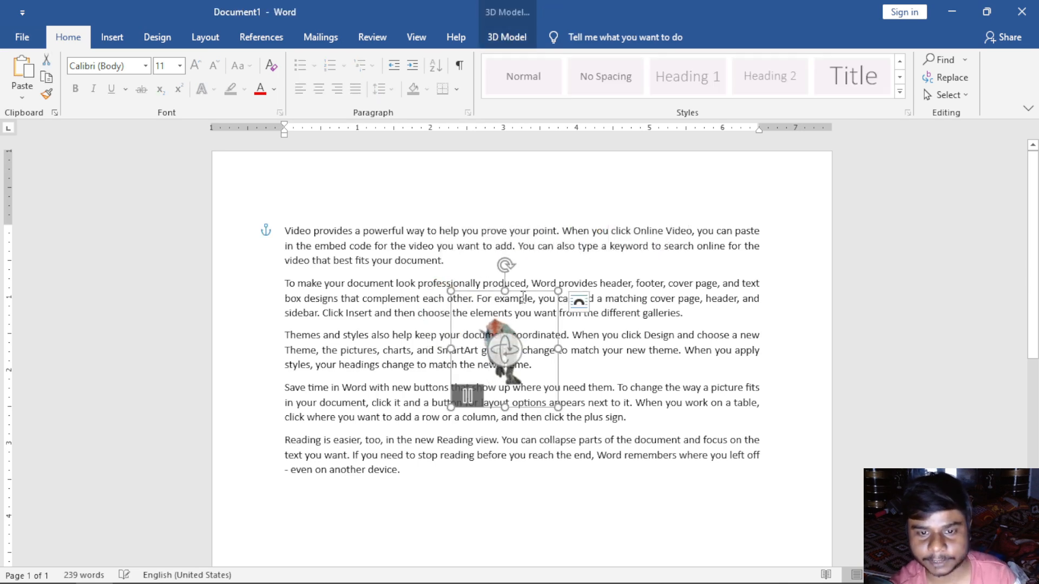
click(502, 38)
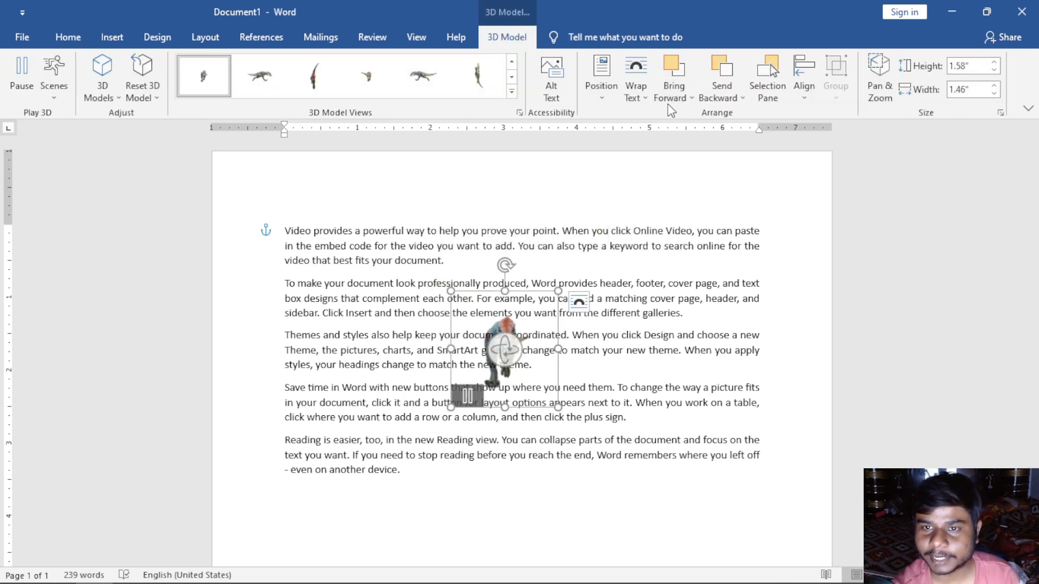
click(647, 98)
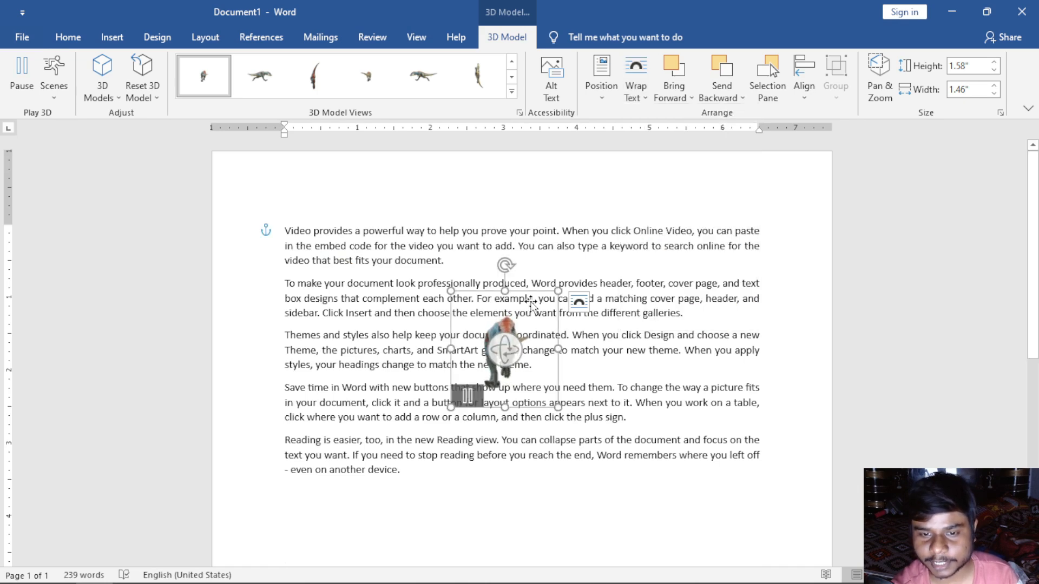
click(644, 334)
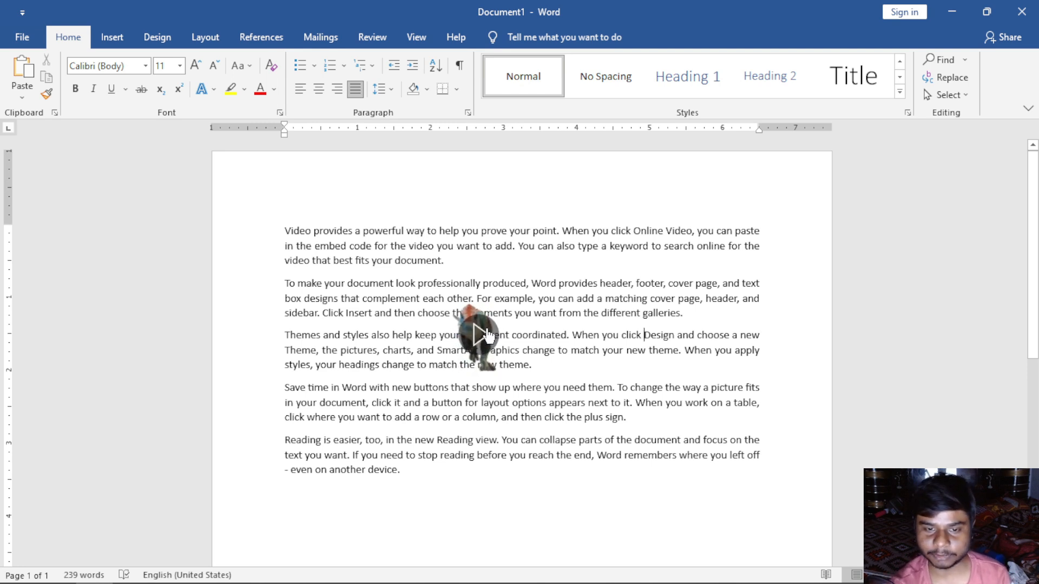
Step: Turn on Edit Wrap Points for the dinosaur and move it up and left into the start of the first two paragraphs
click(490, 305)
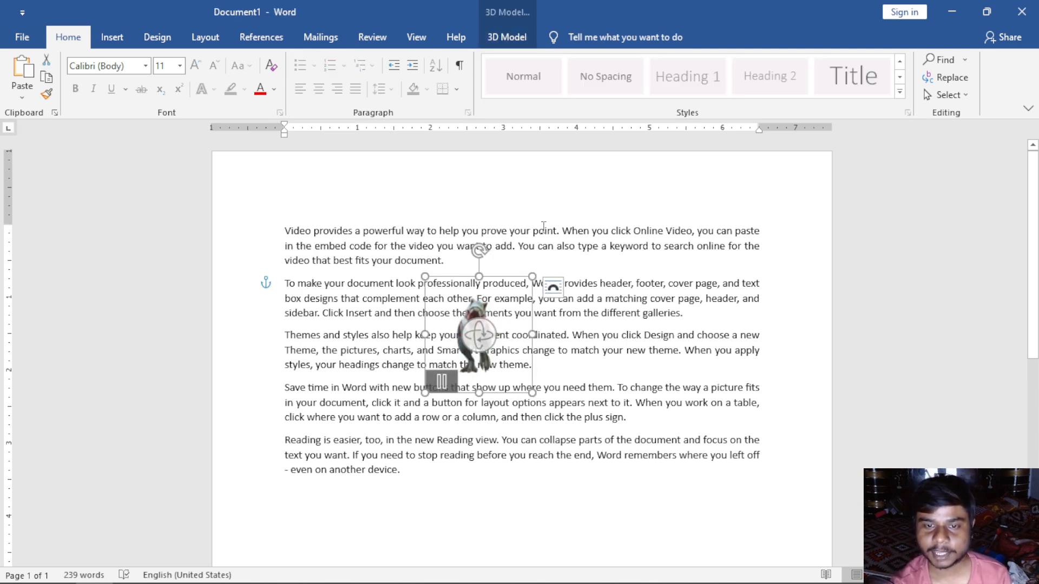
click(493, 39)
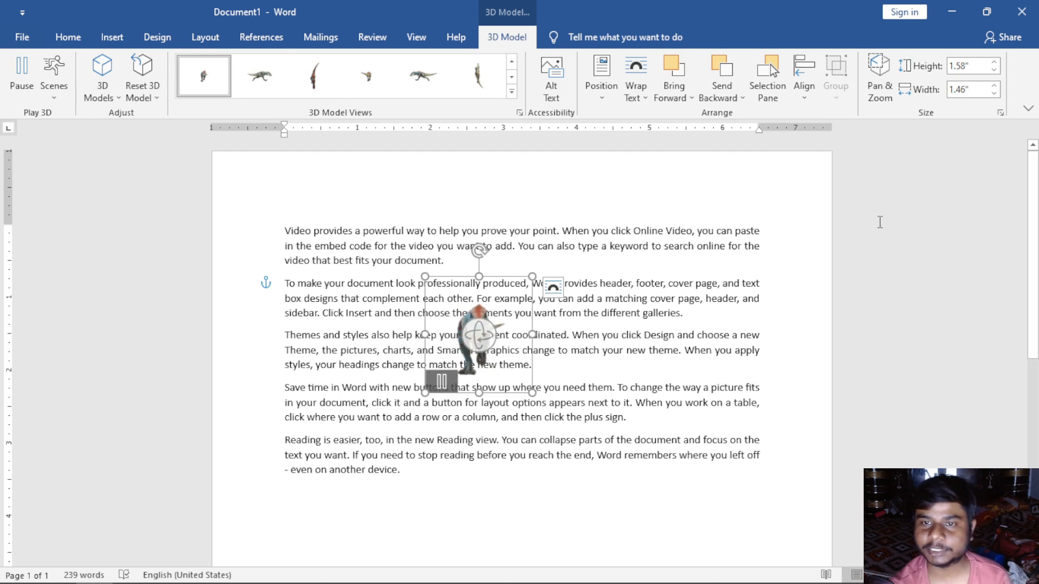
click(638, 90)
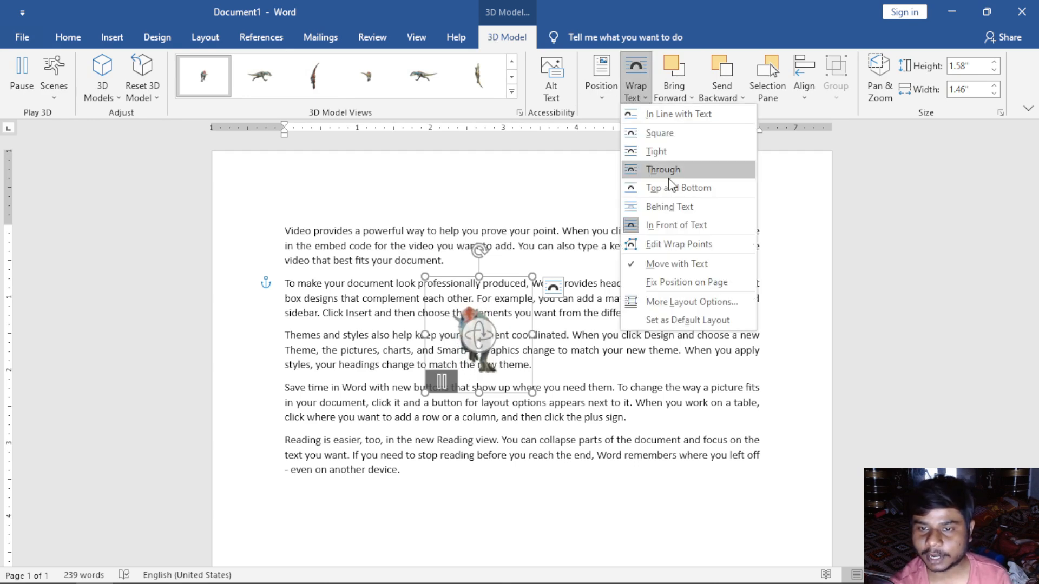
click(699, 249)
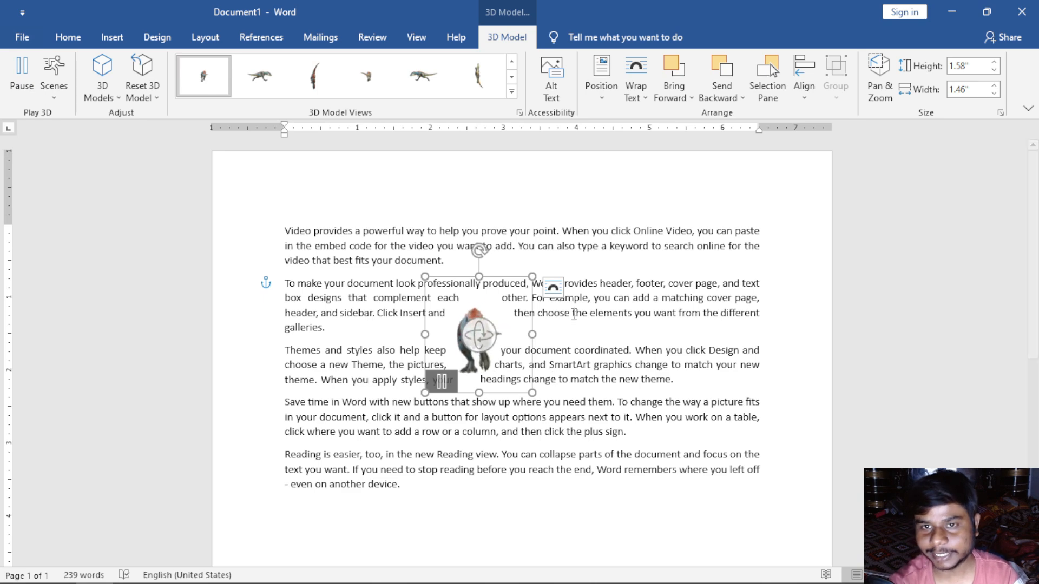
click(636, 81)
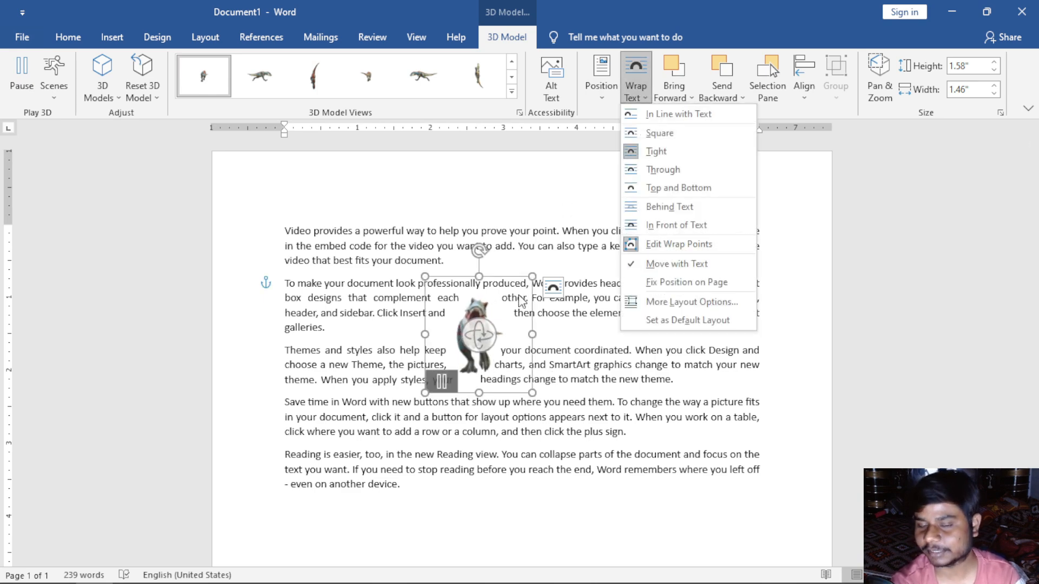
click(505, 282)
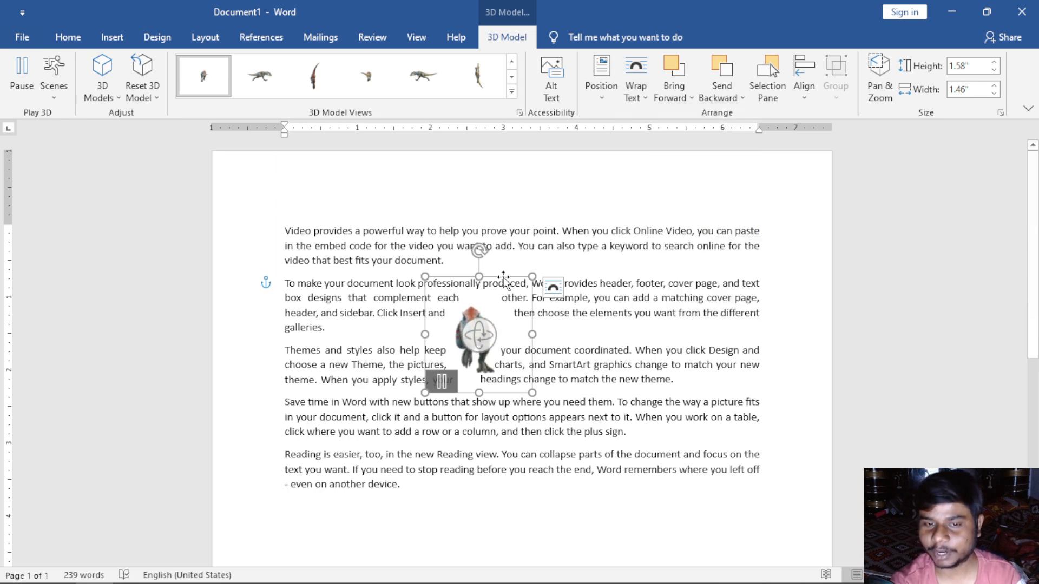
drag(496, 275, 388, 238)
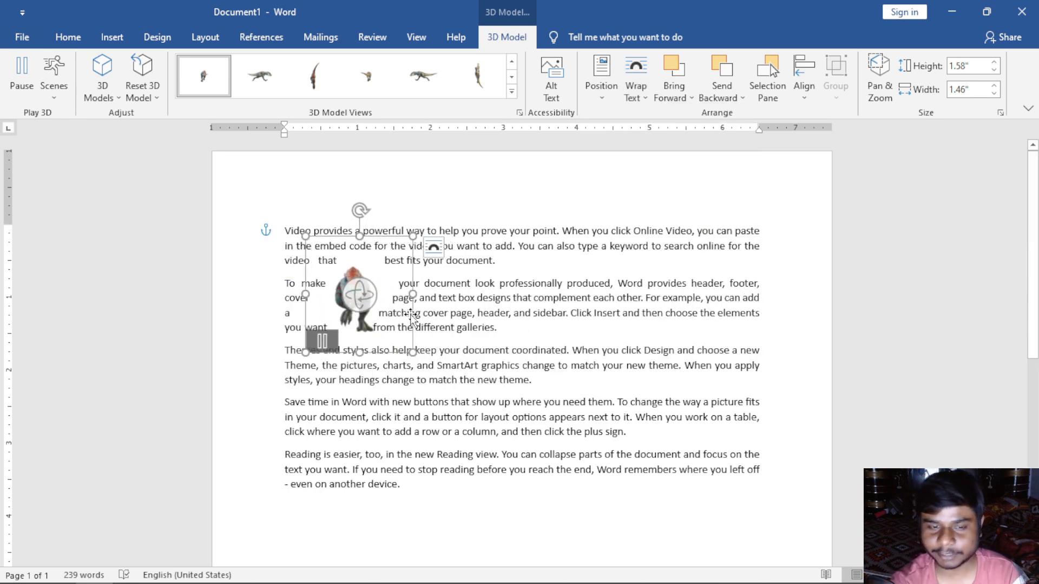
Step: Draw a five-pointed star about 1.39" high and 1.34" wide and place it over the middle of the second and third paragraphs
click(107, 39)
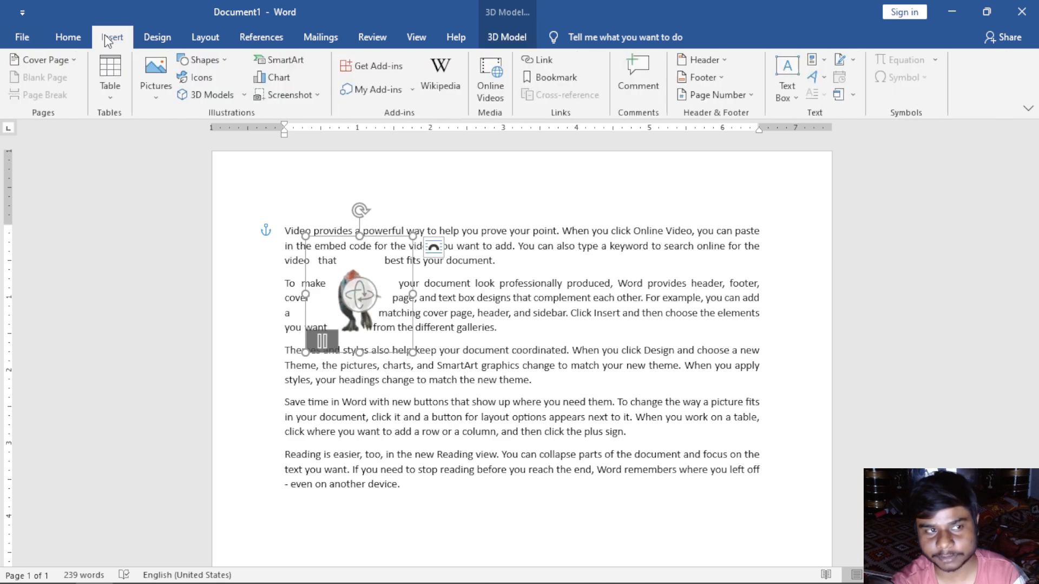
click(205, 63)
click(205, 63)
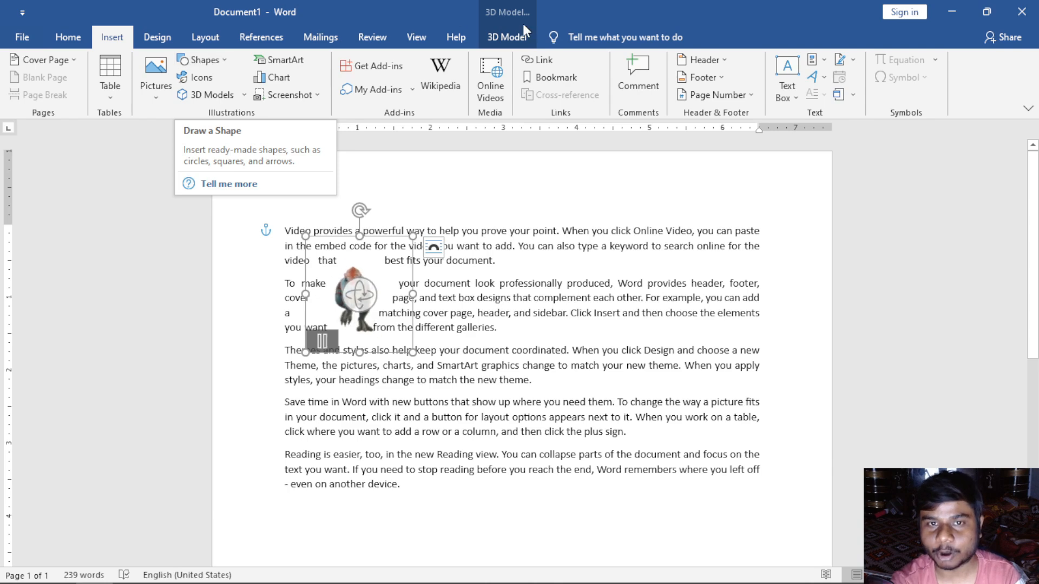
click(218, 63)
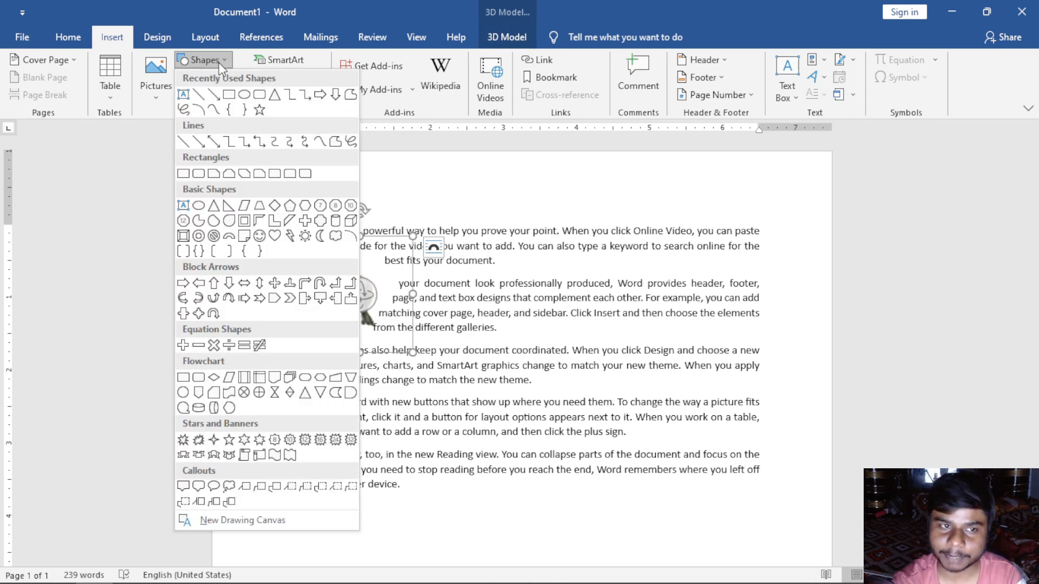
click(260, 111)
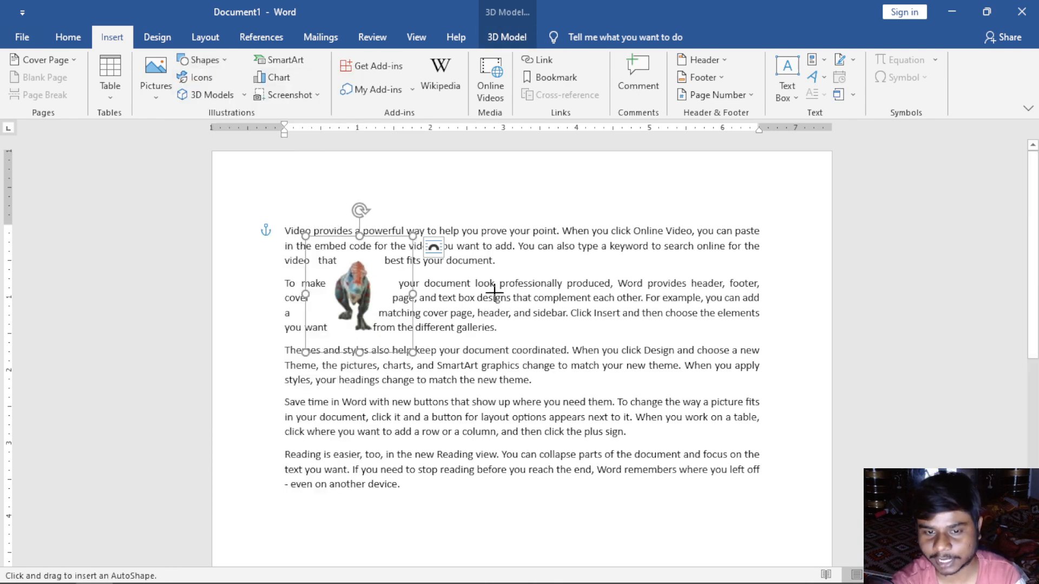
drag(494, 298, 593, 394)
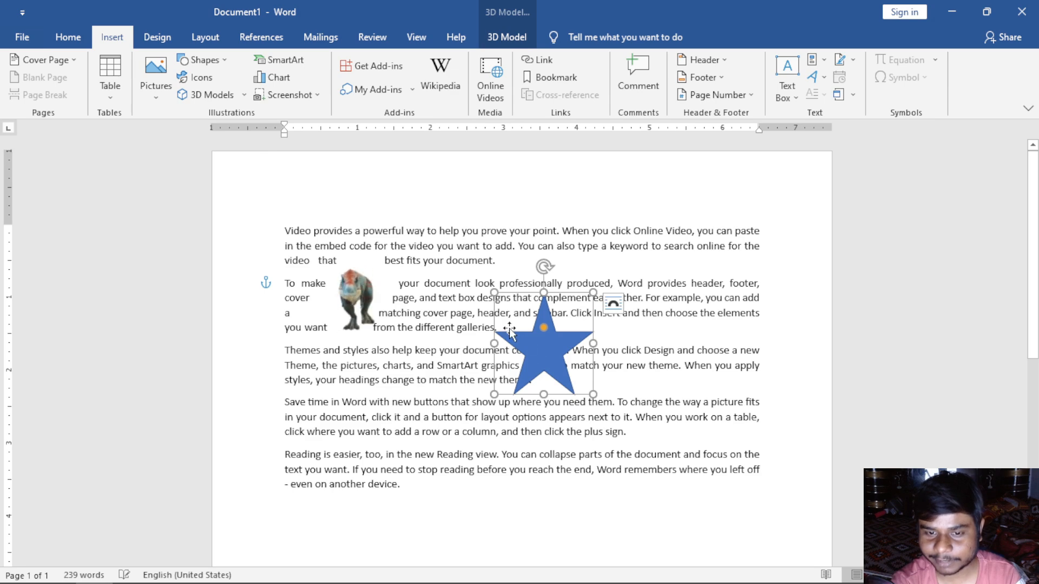
drag(509, 328, 480, 305)
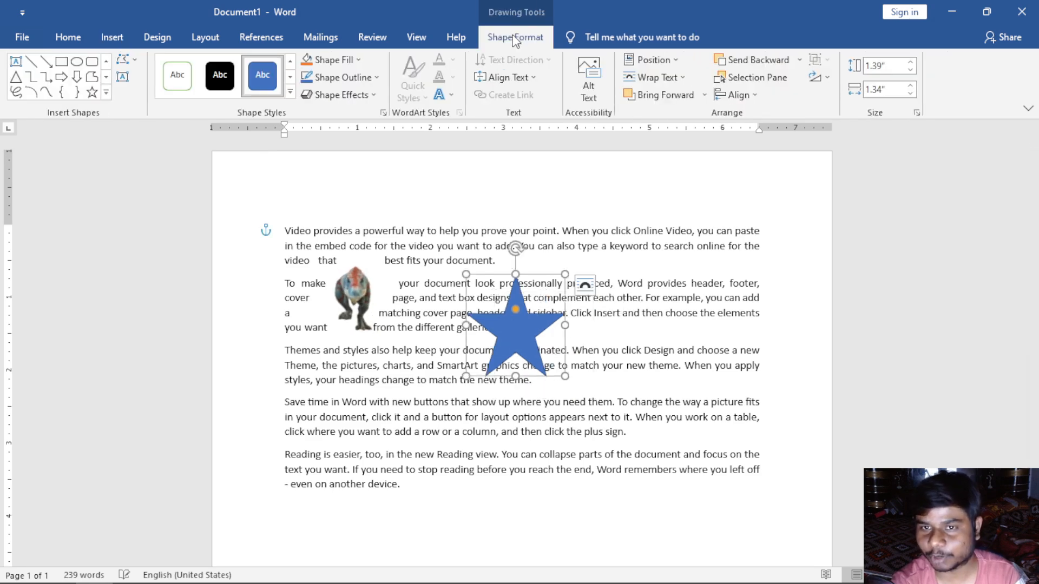
Step: Turn on Edit Wrap Points for the star and move it up between the first and second paragraphs
click(670, 80)
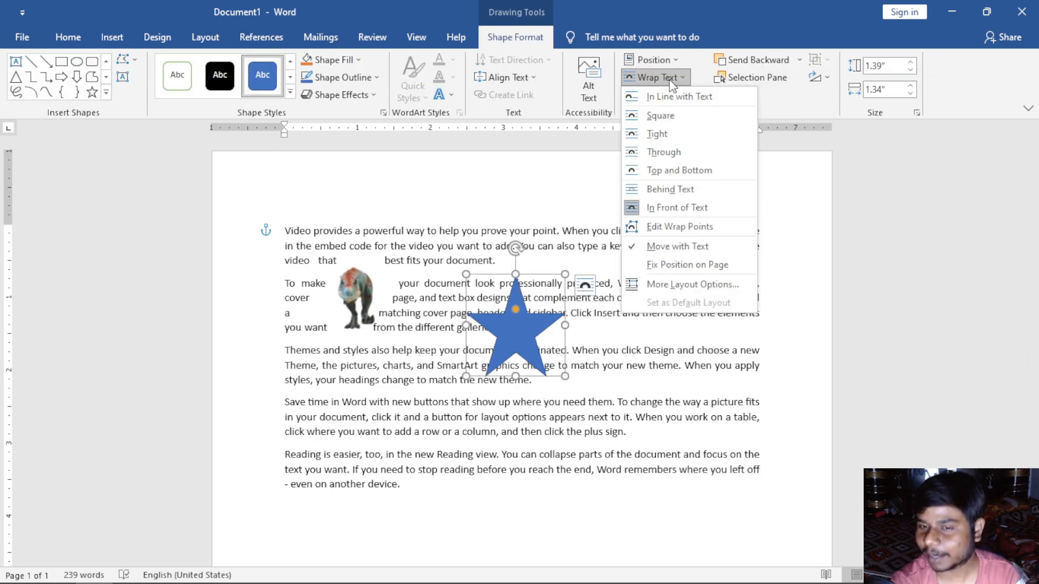
click(678, 226)
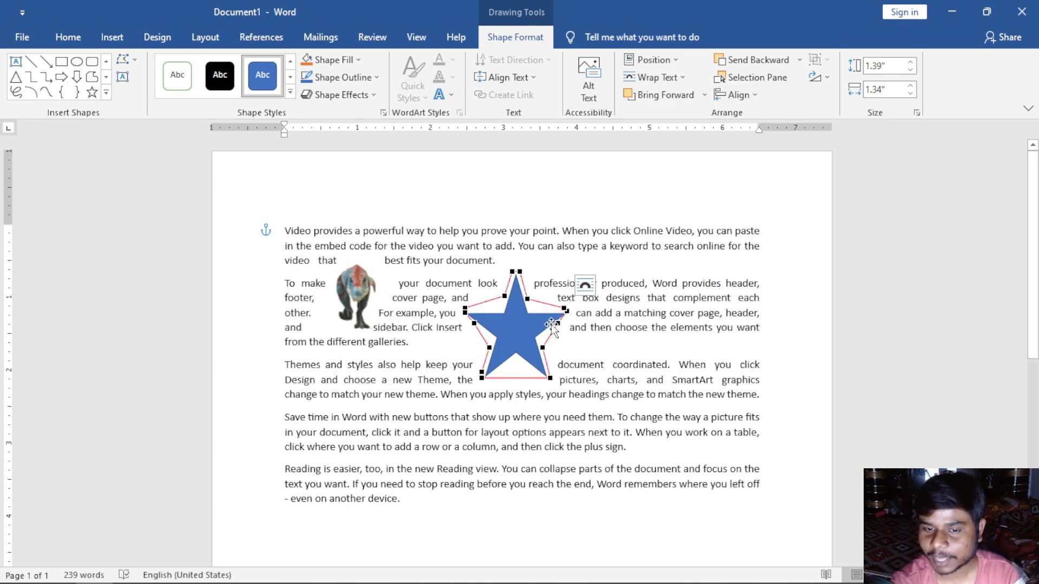
drag(508, 325, 518, 287)
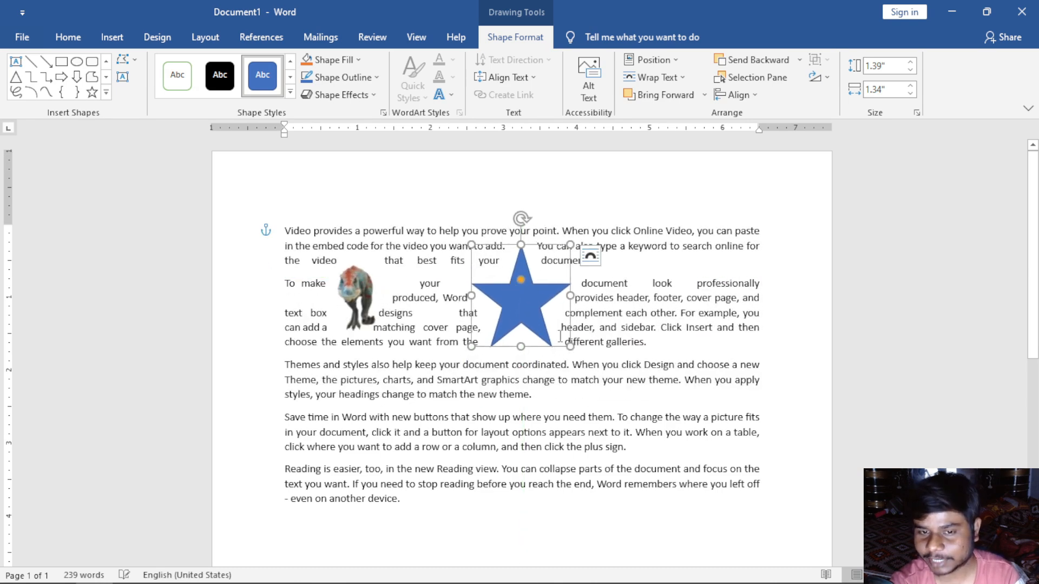
Step: Edit the star's wrap points, pulling four of them outward to the right, below, to the left and toward the upper left
click(648, 79)
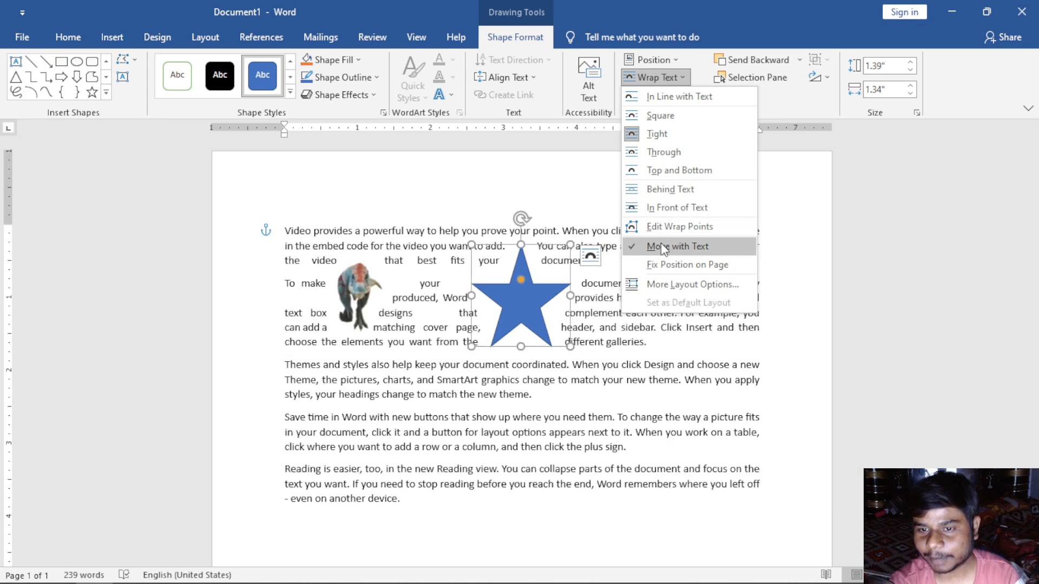
click(674, 226)
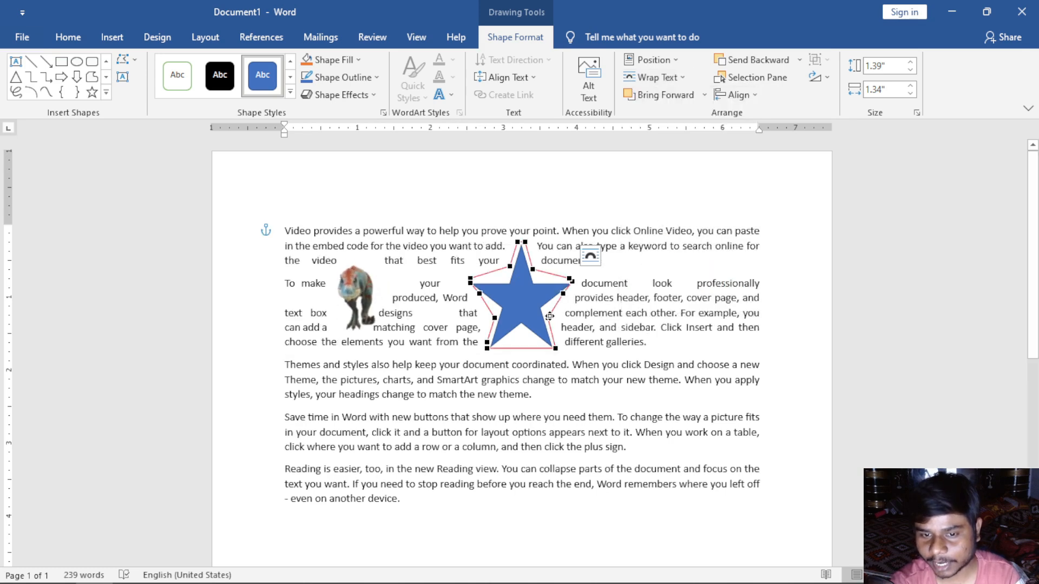
drag(548, 318, 673, 314)
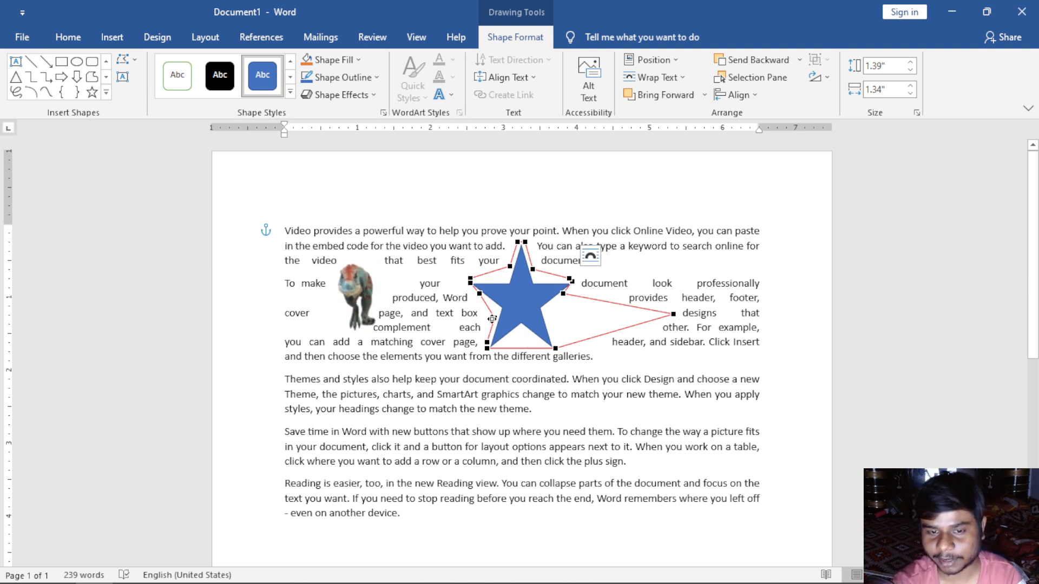
drag(490, 347, 527, 435)
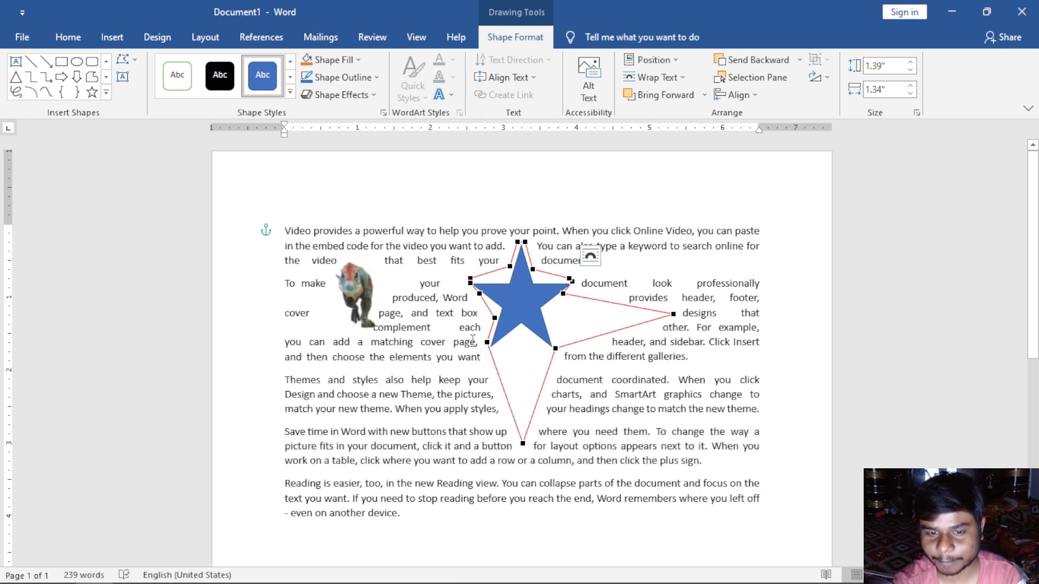
drag(495, 318, 393, 323)
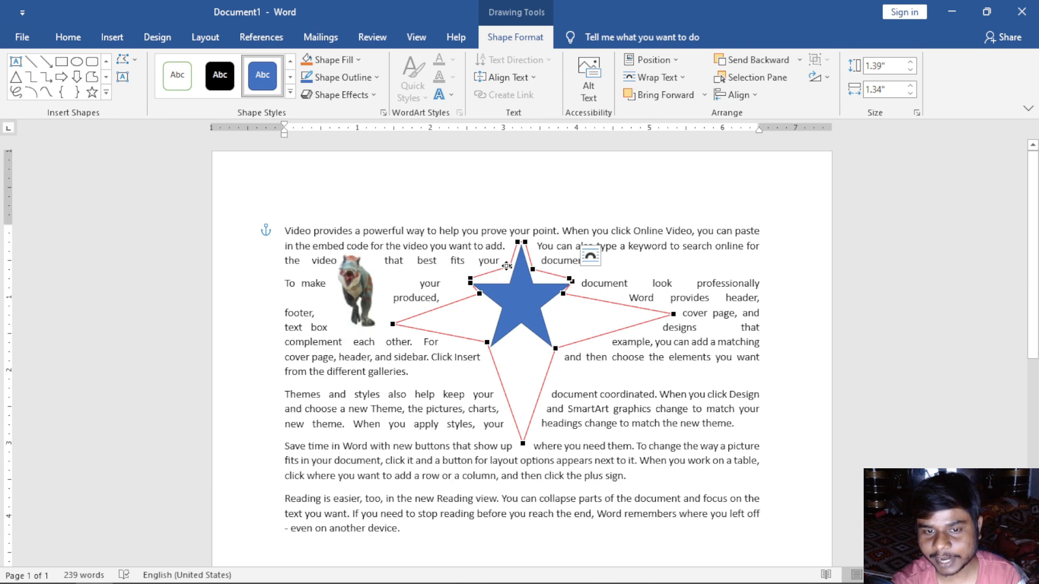
drag(507, 265, 468, 234)
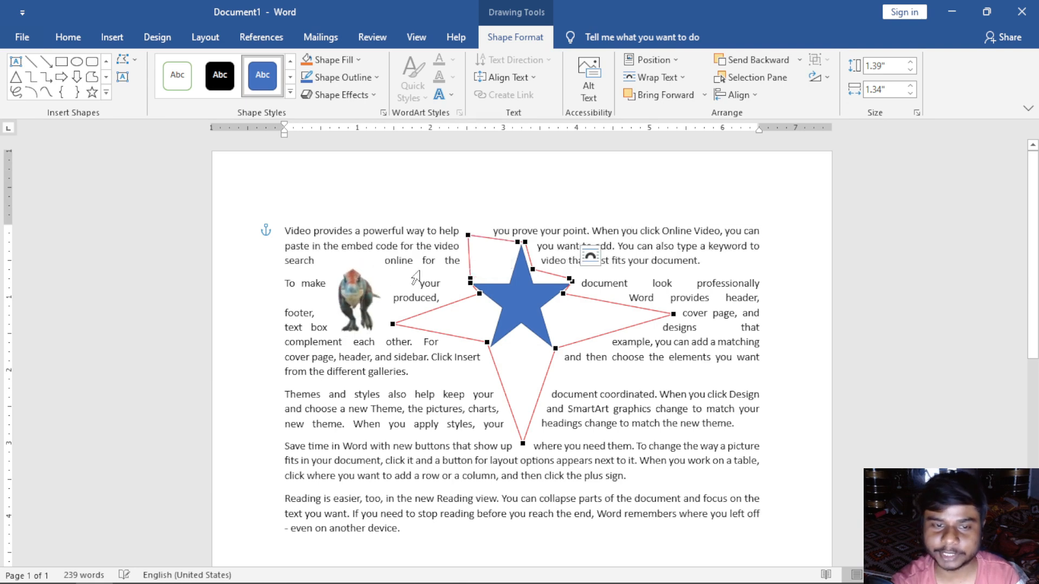
Step: Try to edit the wrap points of the dinosaur
click(366, 288)
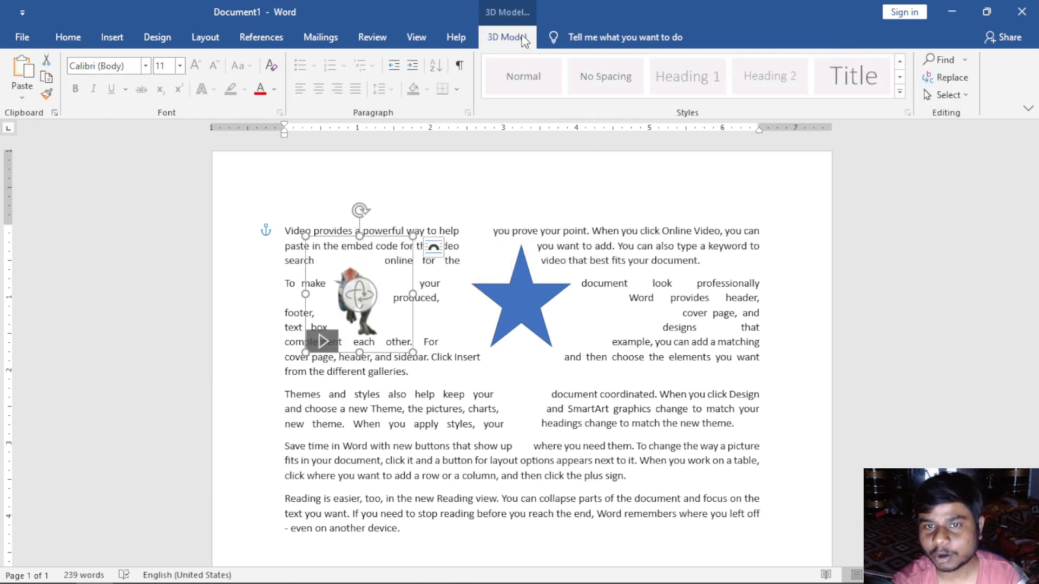
click(524, 41)
click(639, 89)
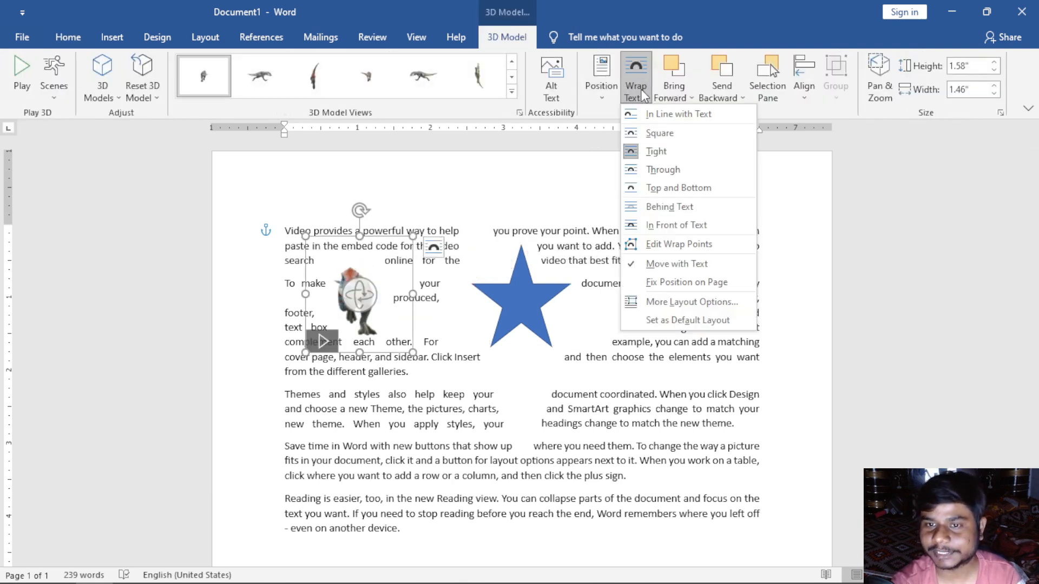
click(681, 247)
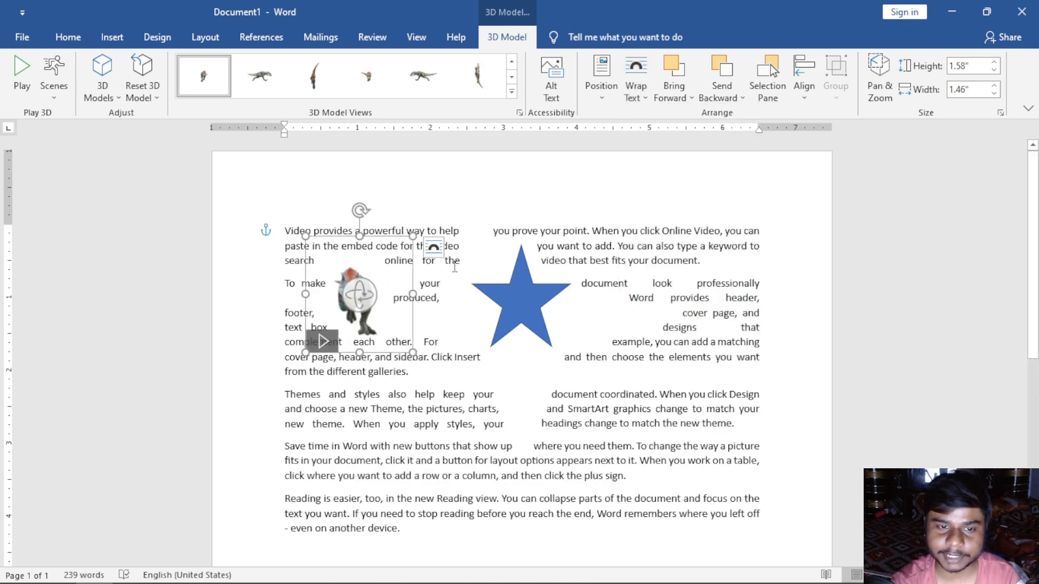
click(630, 95)
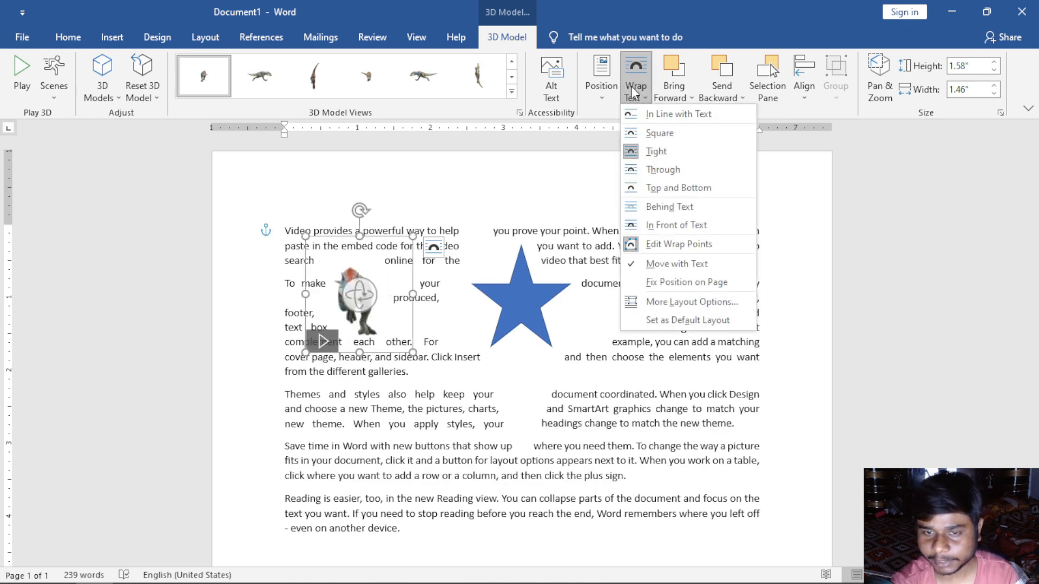
click(406, 297)
Step: Delete the star and move the dinosaur right to the middle of the second paragraph
click(514, 299)
key(Escape)
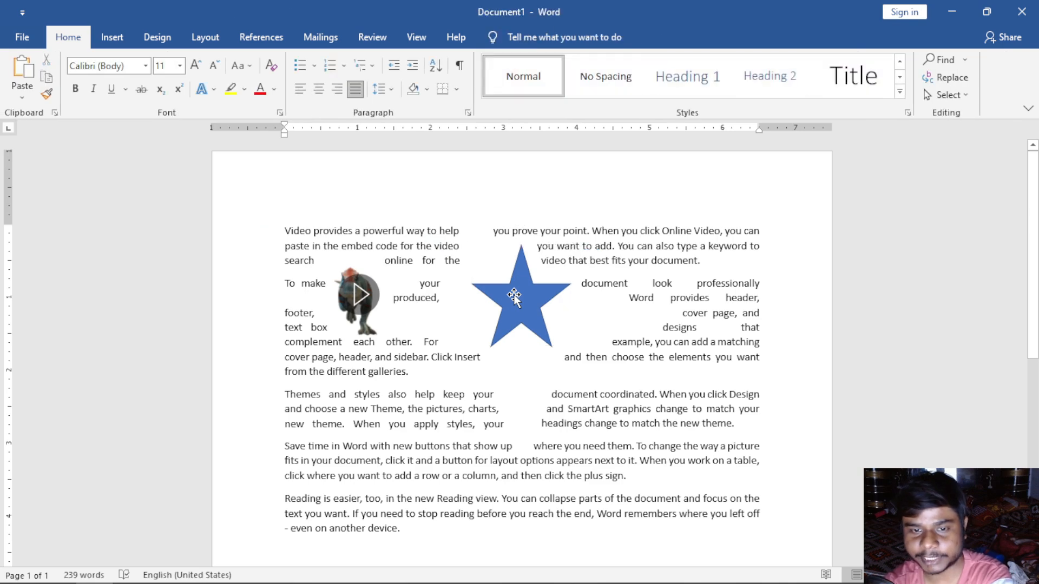
click(514, 297)
key(Delete)
drag(379, 276, 512, 264)
Step: Review the dinosaur's Fix Position on Page and Move with Text options, and move it slightly up and left
click(514, 35)
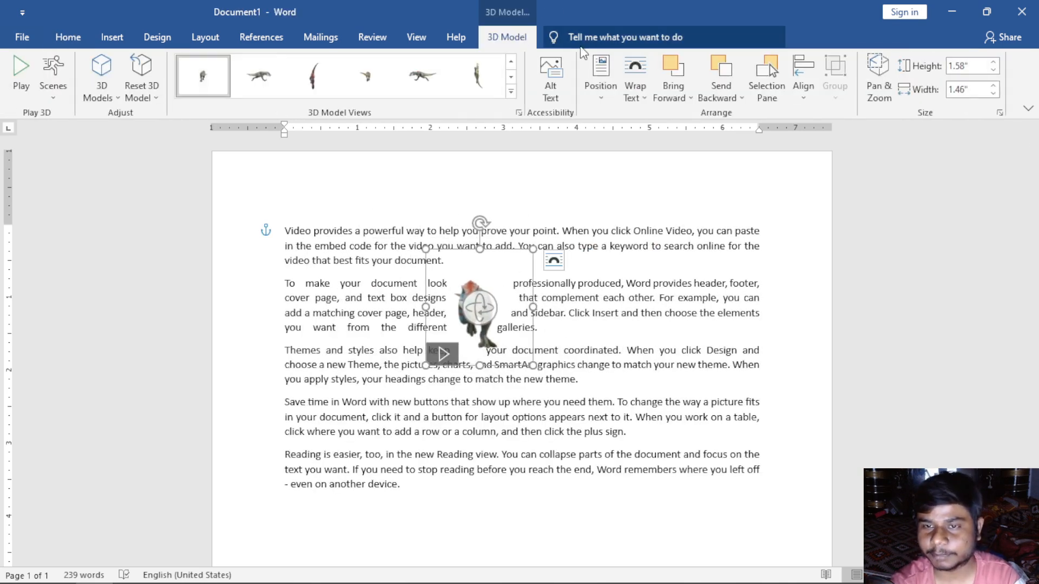
click(637, 87)
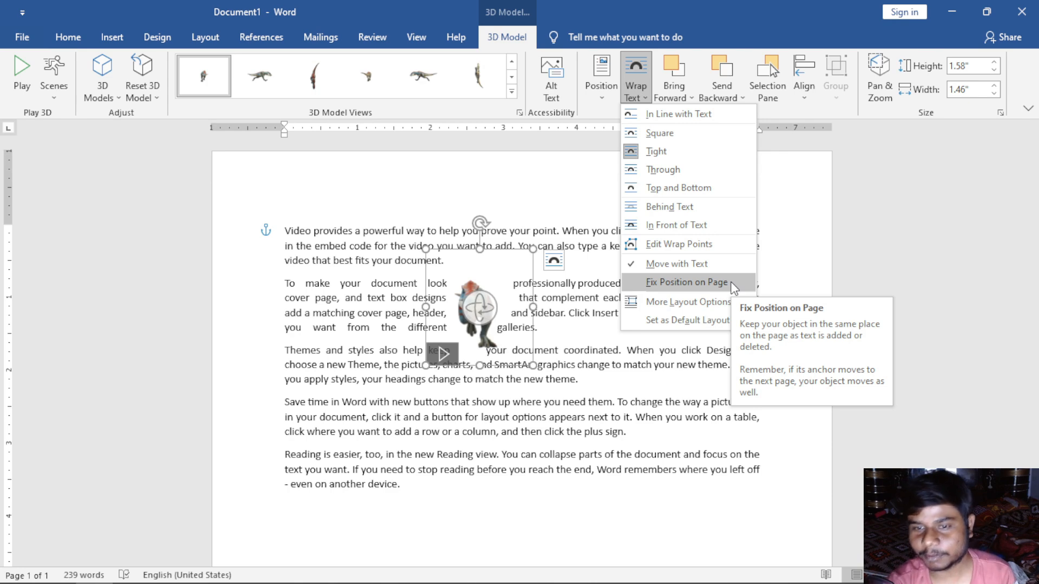
click(475, 255)
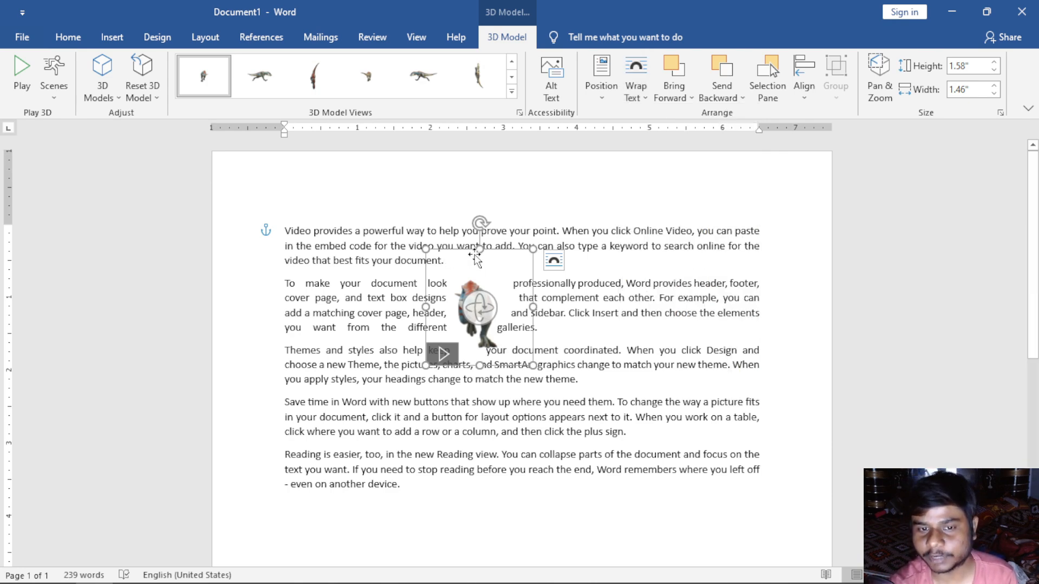
click(636, 86)
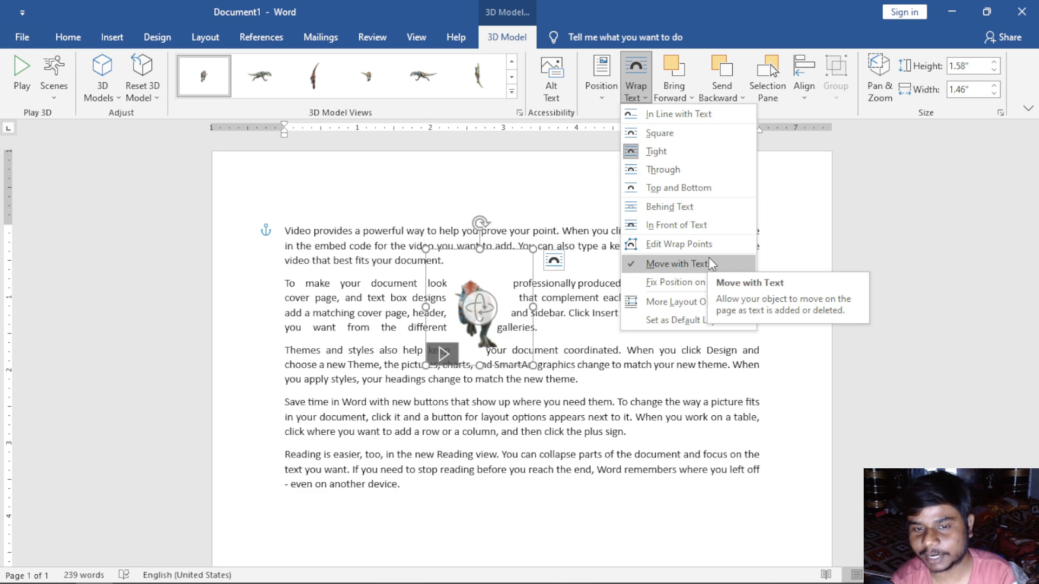
click(494, 262)
drag(495, 262, 468, 270)
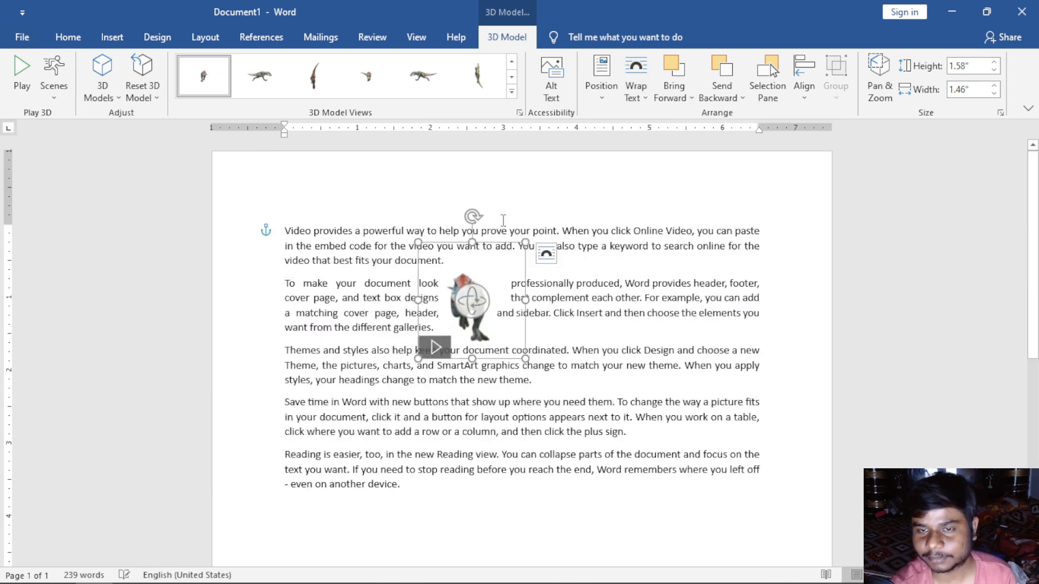
Step: Review the text wrapping and Bring Forward options for the dinosaur without applying any of them
click(628, 103)
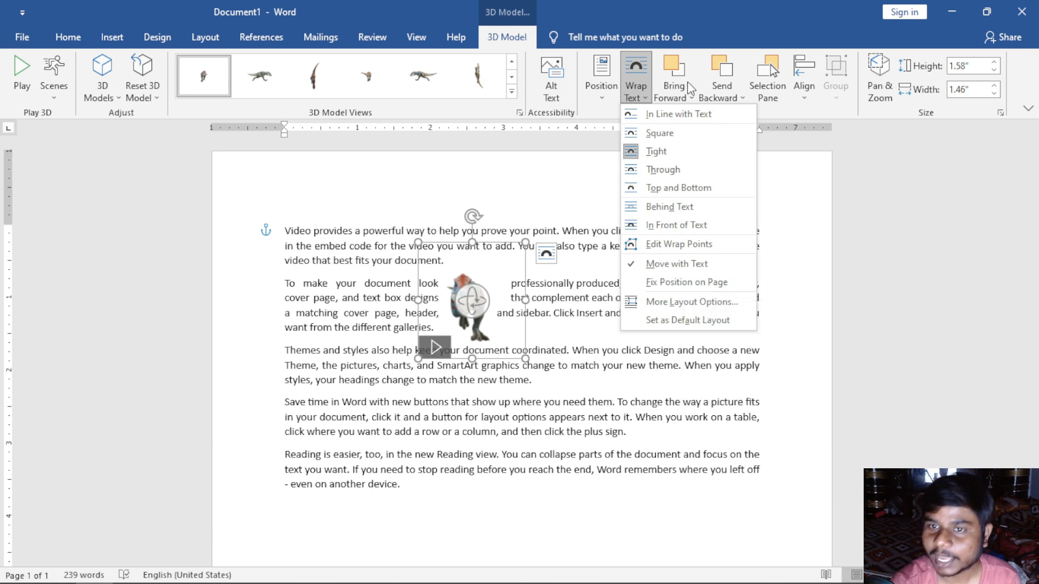
click(685, 101)
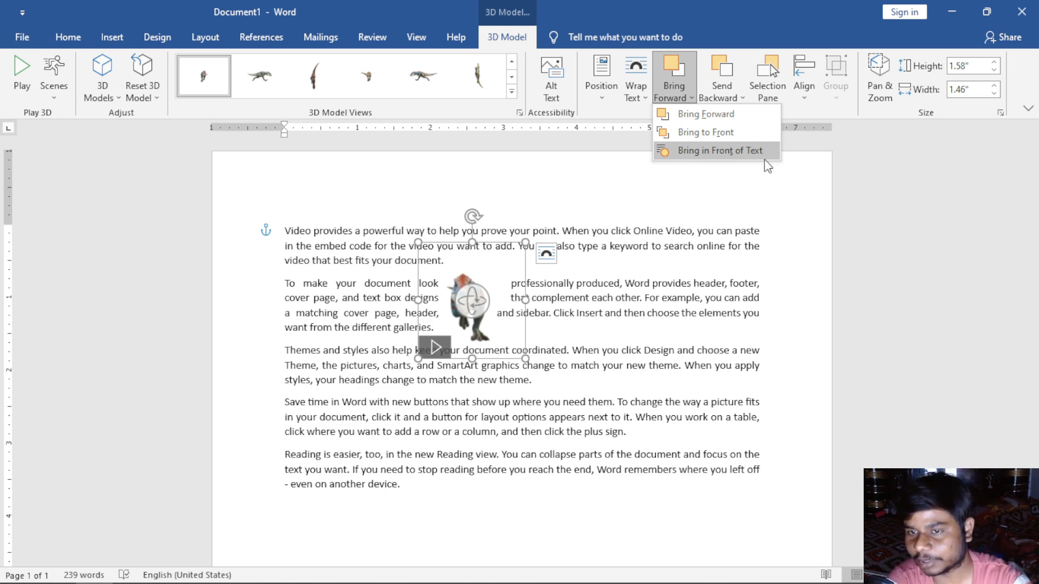
click(625, 244)
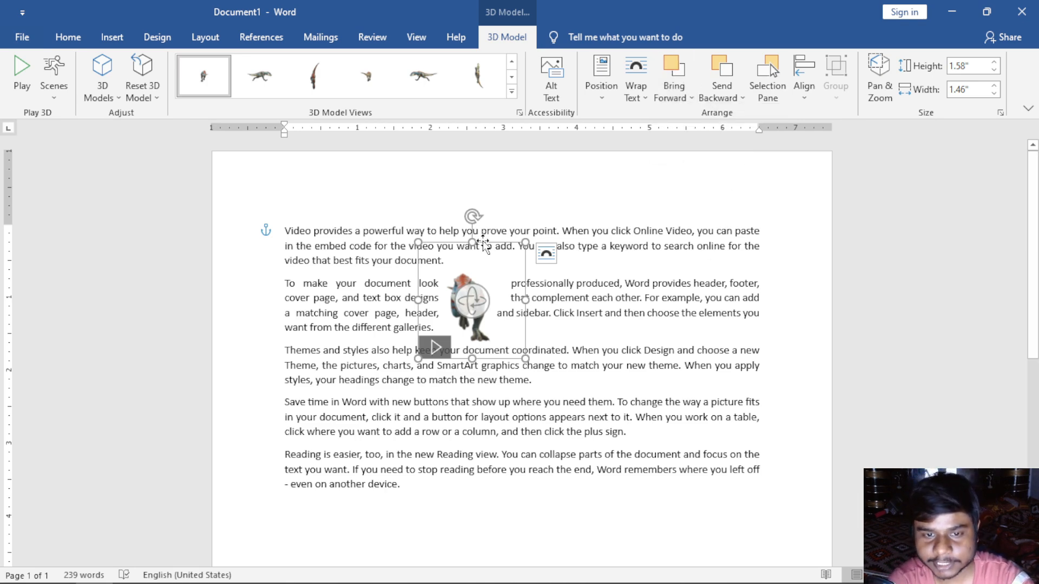
Step: Set the dinosaur model's text wrapping to Behind Text and reposition it over the upper paragraphs
drag(485, 245, 501, 273)
click(644, 97)
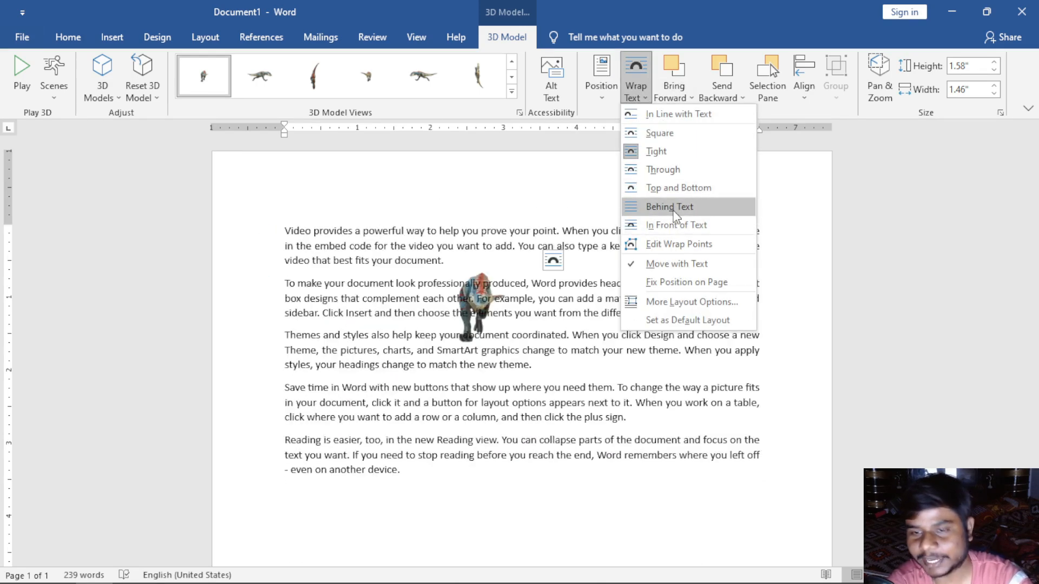
click(671, 207)
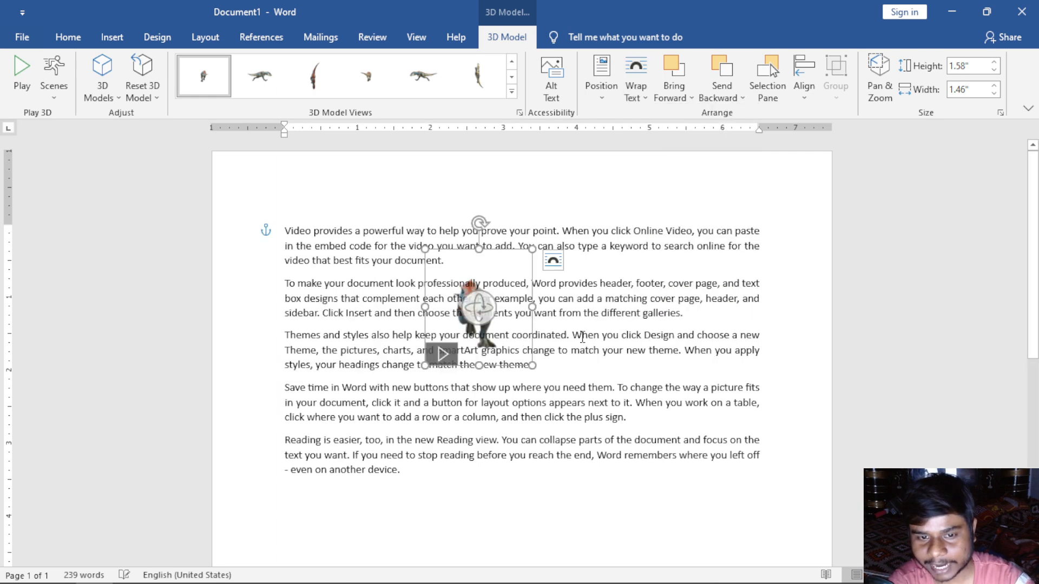
drag(549, 284, 535, 259)
click(678, 297)
click(469, 266)
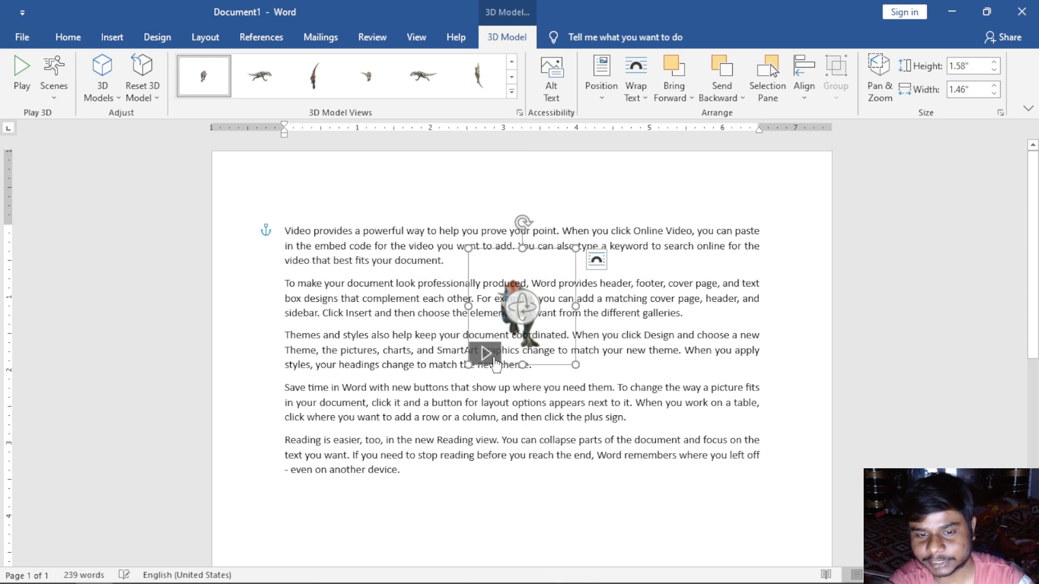
Step: Bring the dinosaur model in front of the text and move it left within the second paragraph
click(677, 101)
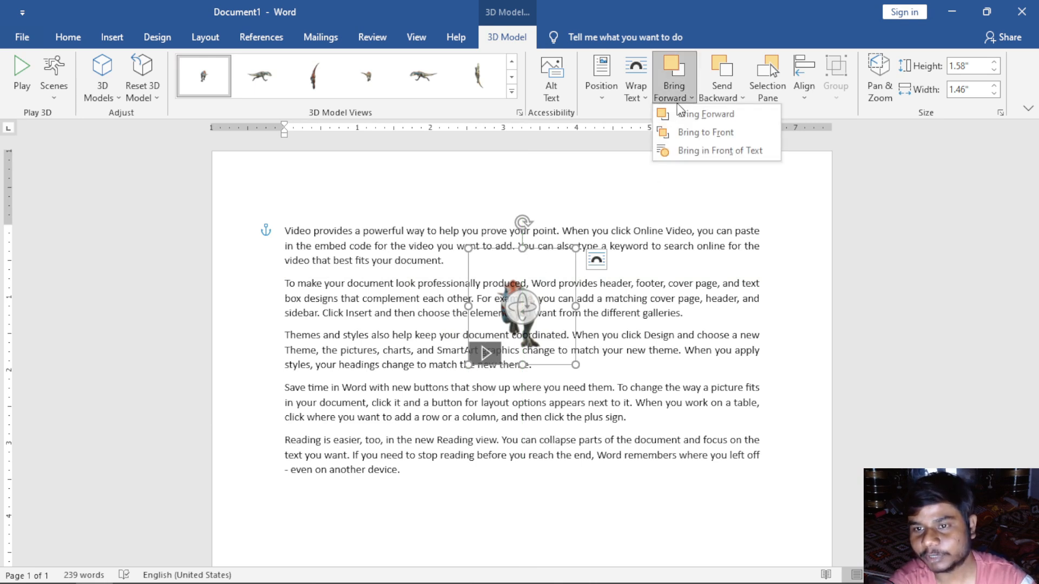
click(715, 154)
drag(547, 255, 469, 251)
click(606, 322)
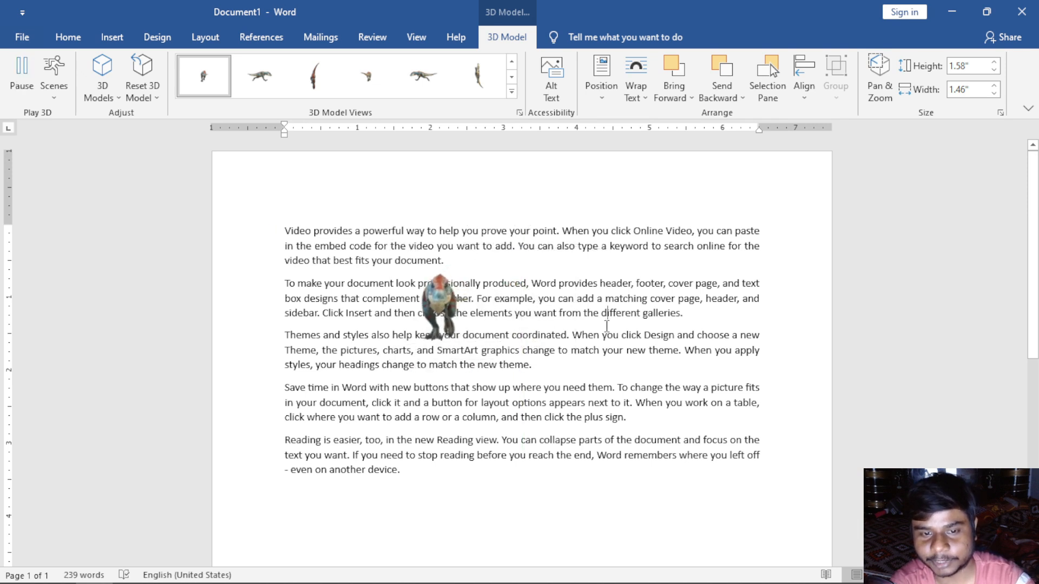
Step: Change the dinosaur model's text wrapping back to Behind Text and deselect it
click(463, 258)
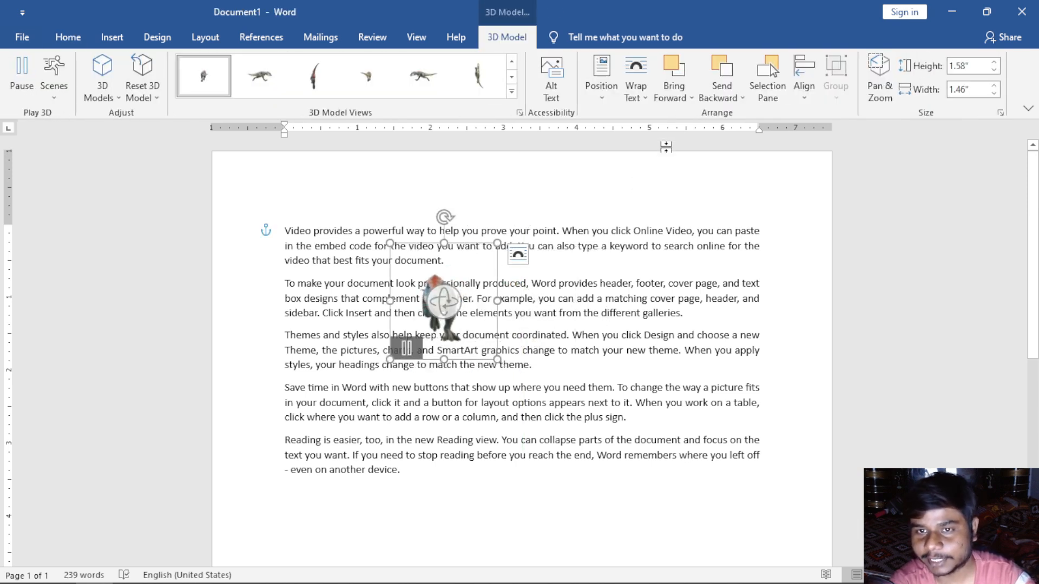
click(642, 99)
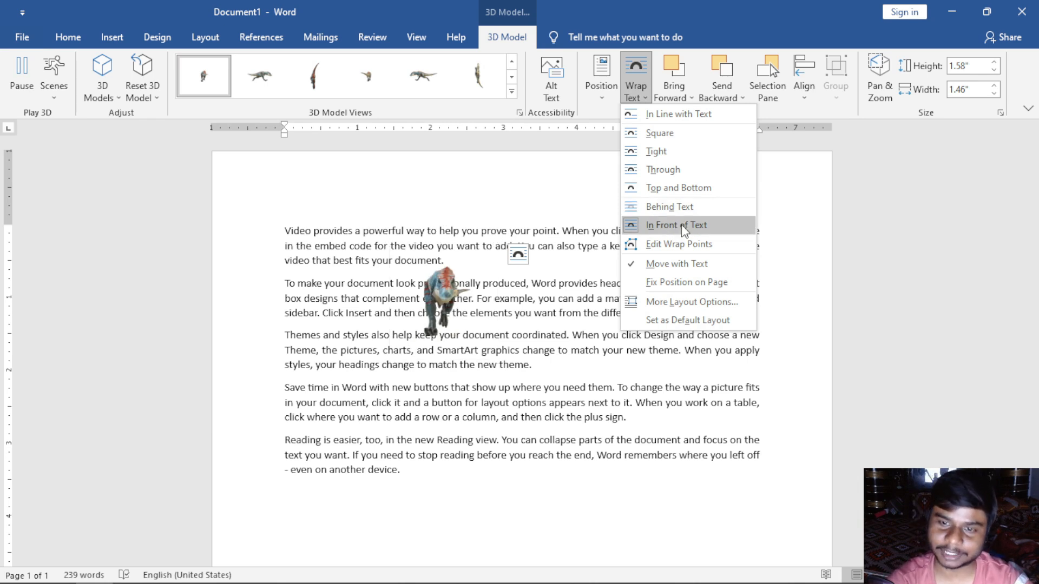
click(680, 89)
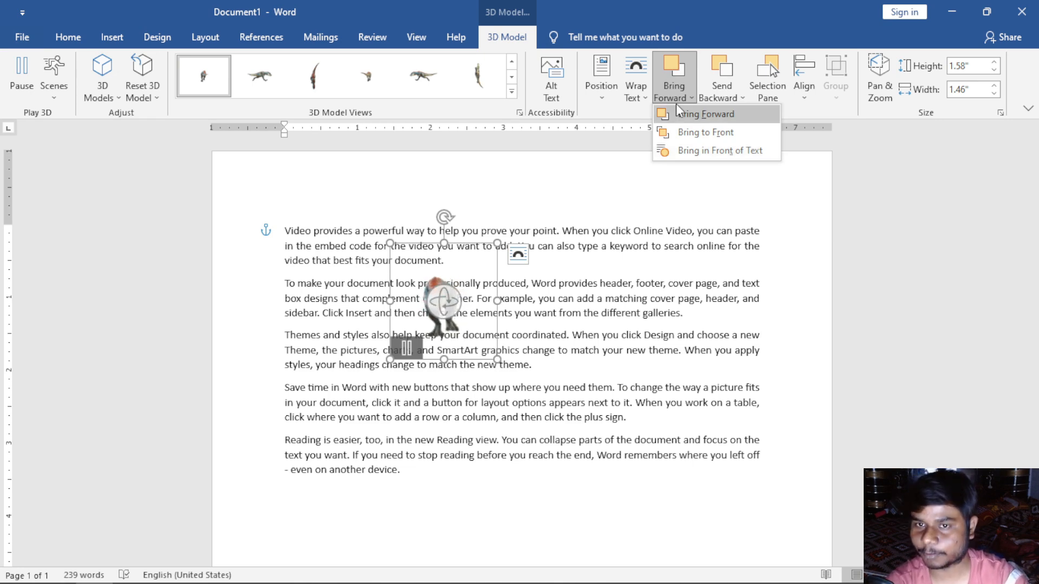
click(638, 93)
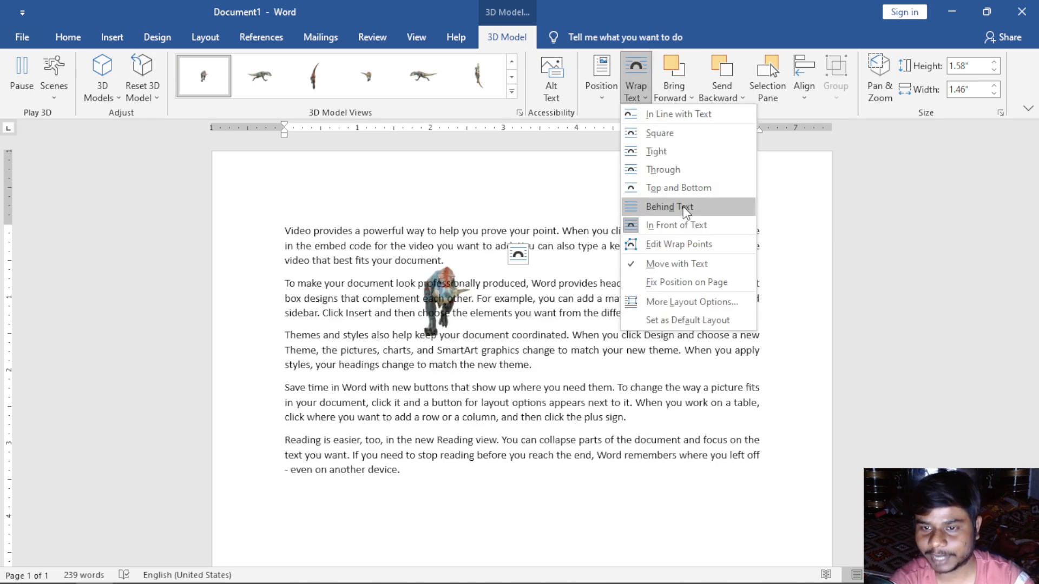
click(669, 207)
click(460, 303)
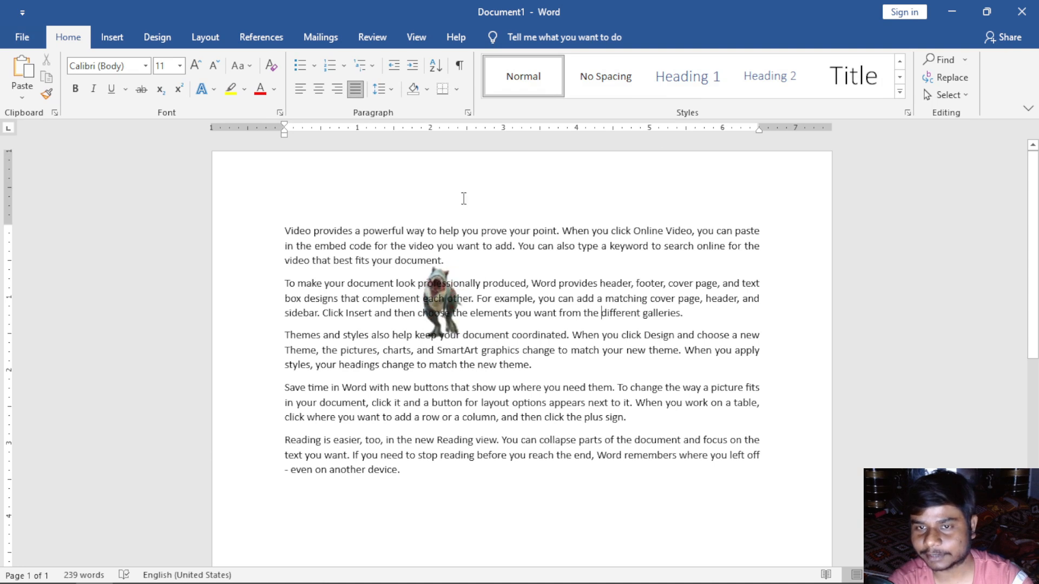
Step: Bring the dinosaur model in front of the text again and nudge it slightly to the right
click(451, 270)
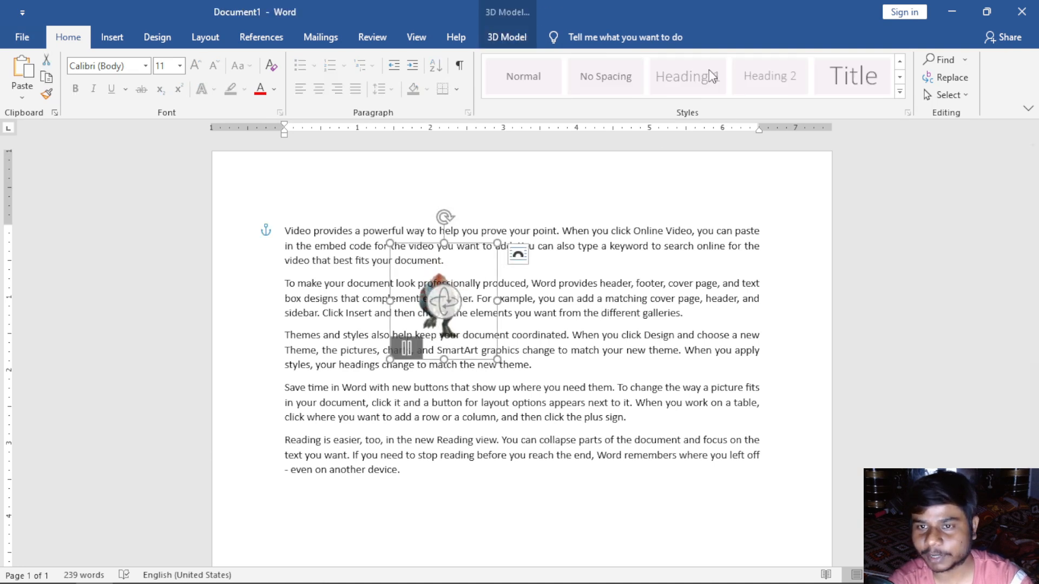
click(715, 98)
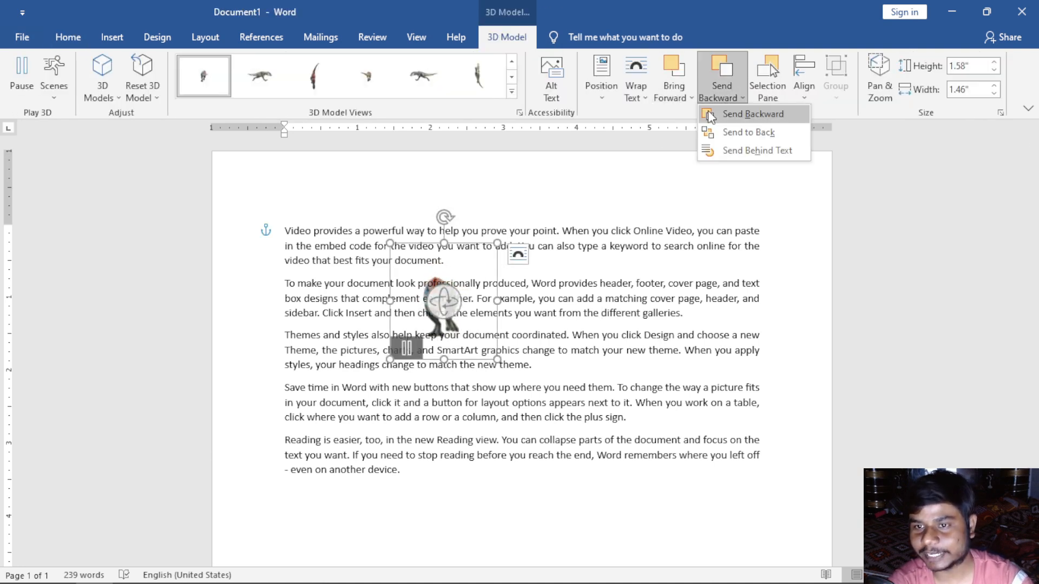
click(673, 93)
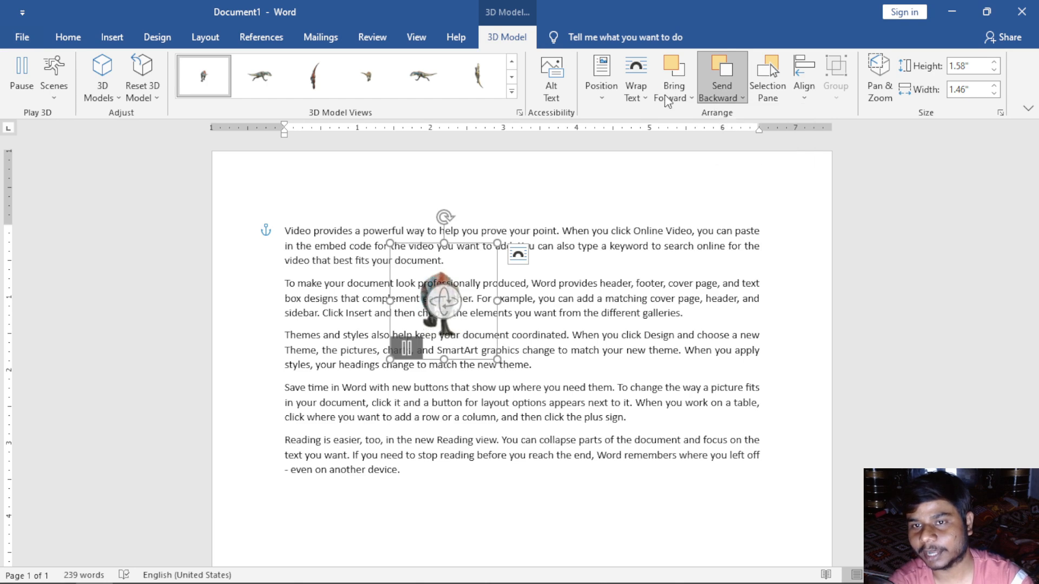
click(695, 152)
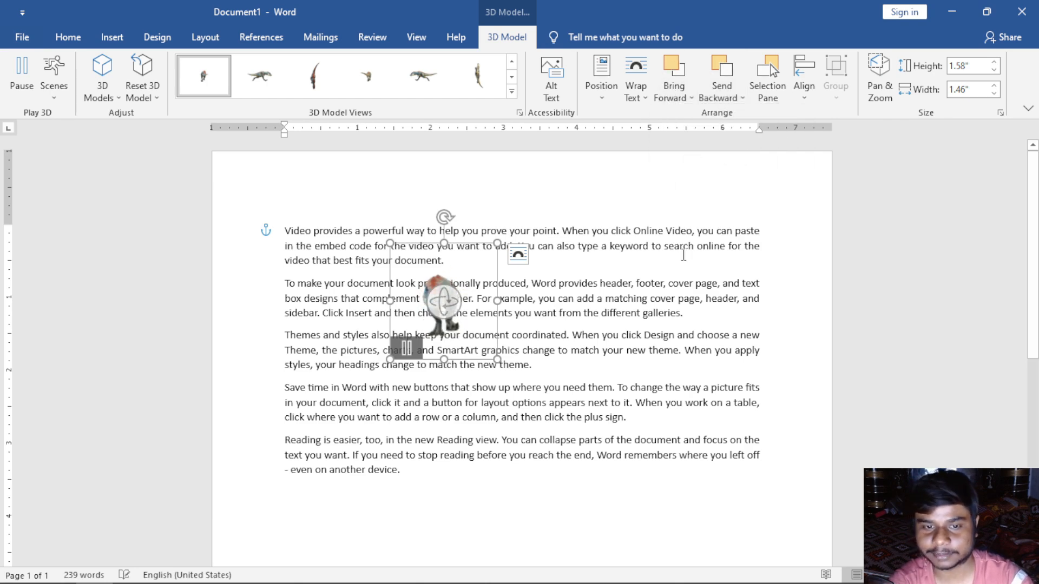
click(464, 262)
click(463, 263)
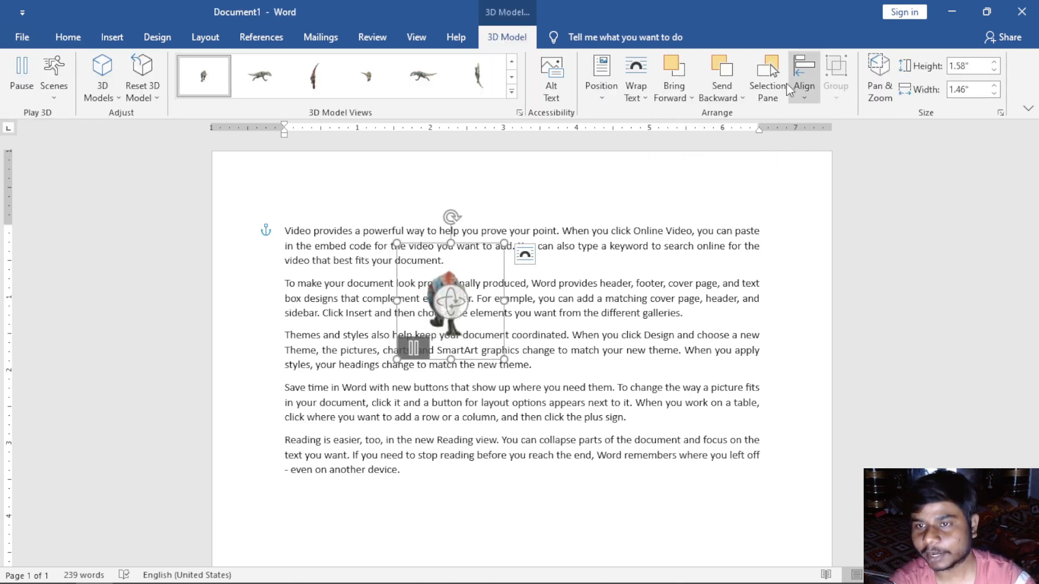
Step: Send the dinosaur model behind the text and reapply the Behind Text wrapping to it
click(740, 99)
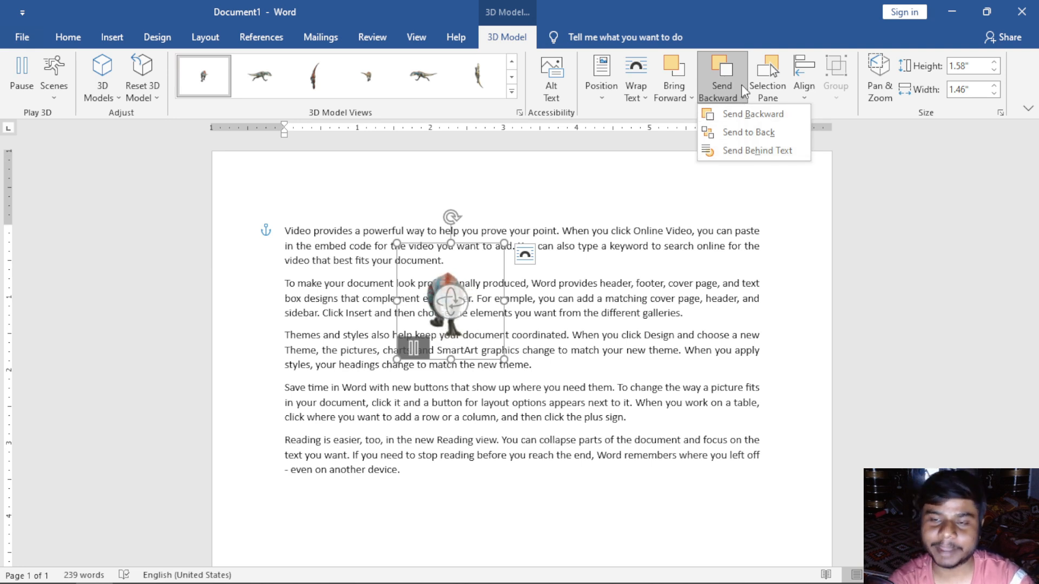
click(758, 151)
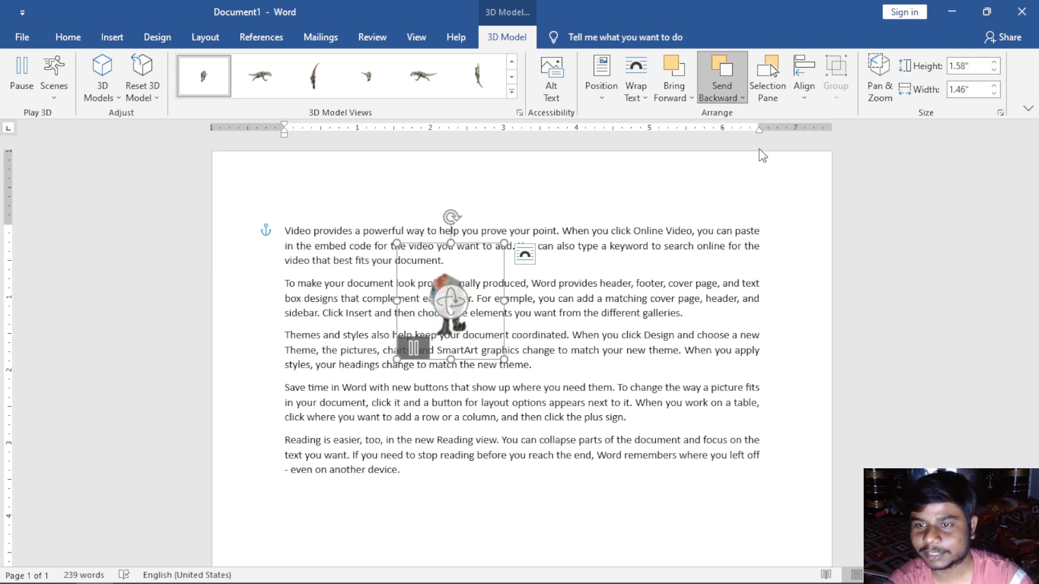
key(Escape)
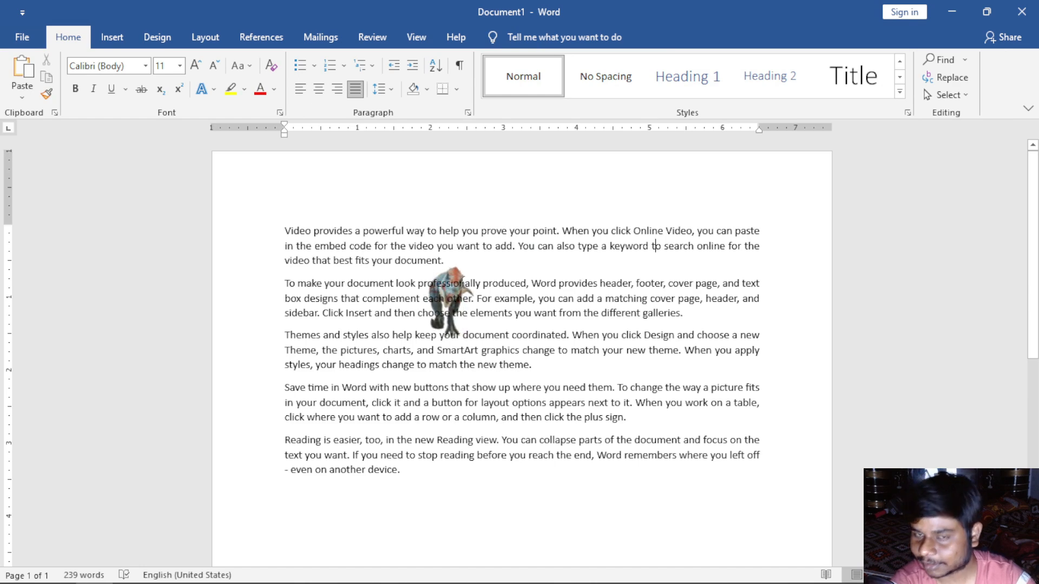
click(452, 260)
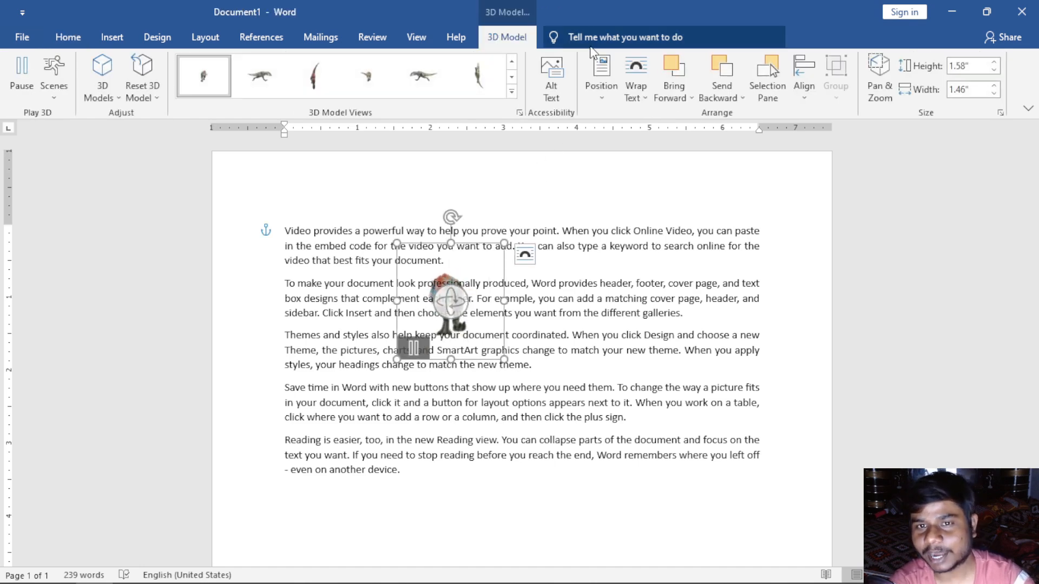
click(627, 89)
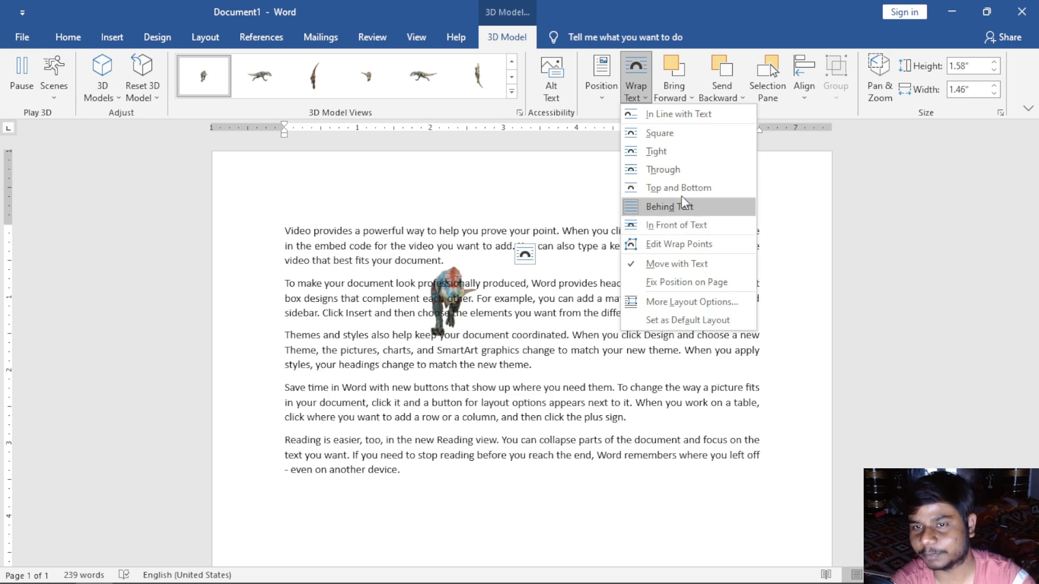
click(678, 205)
Step: Apply Bring in Front of Text to the dinosaur model so it covers the paragraph text
click(681, 101)
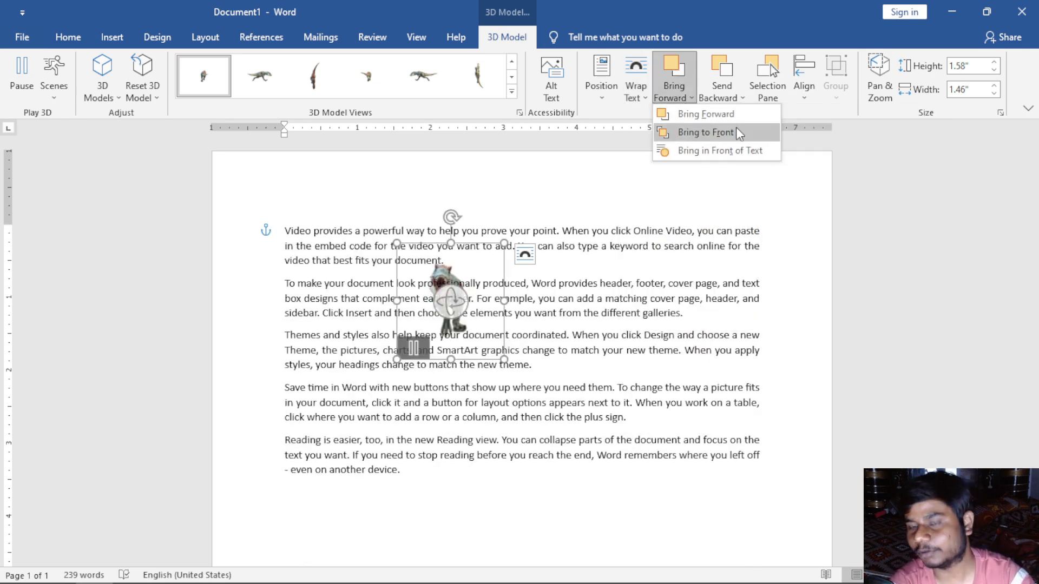
click(469, 249)
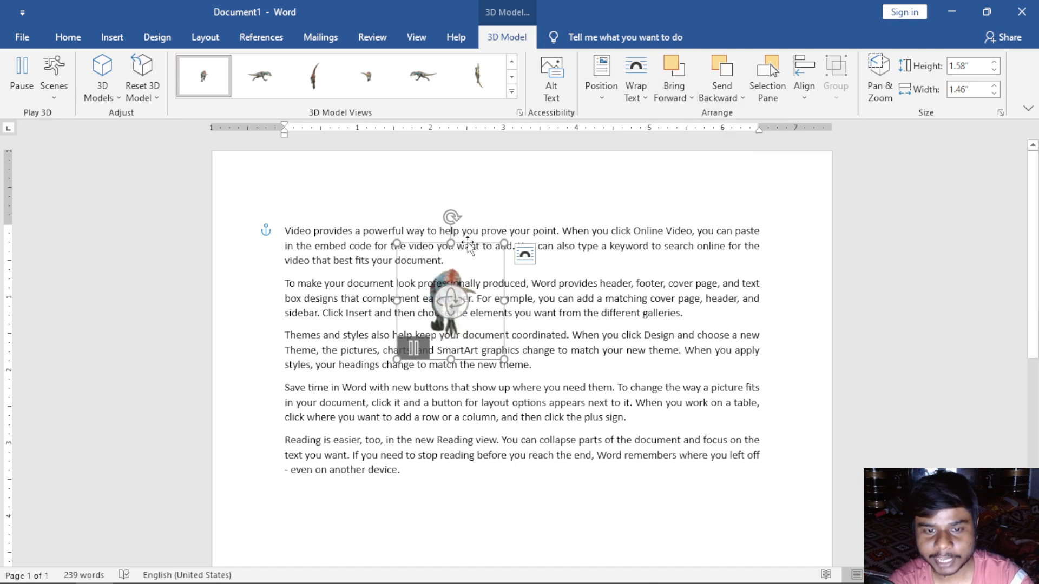
click(675, 99)
click(694, 152)
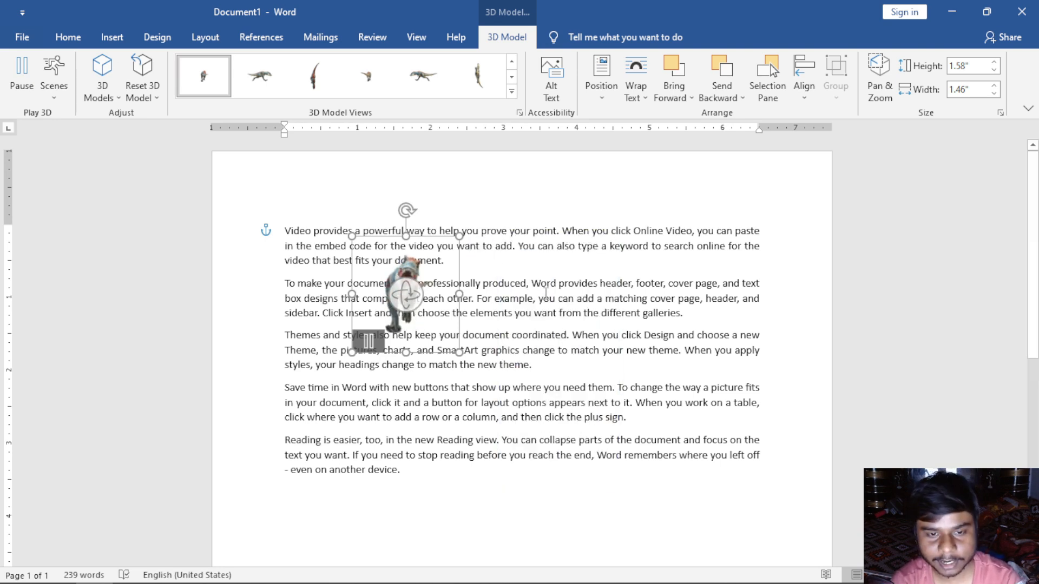
Step: Paste two copies of the dinosaur model and place them in a row to the right of the original
key(ctrl+v)
drag(459, 258, 548, 248)
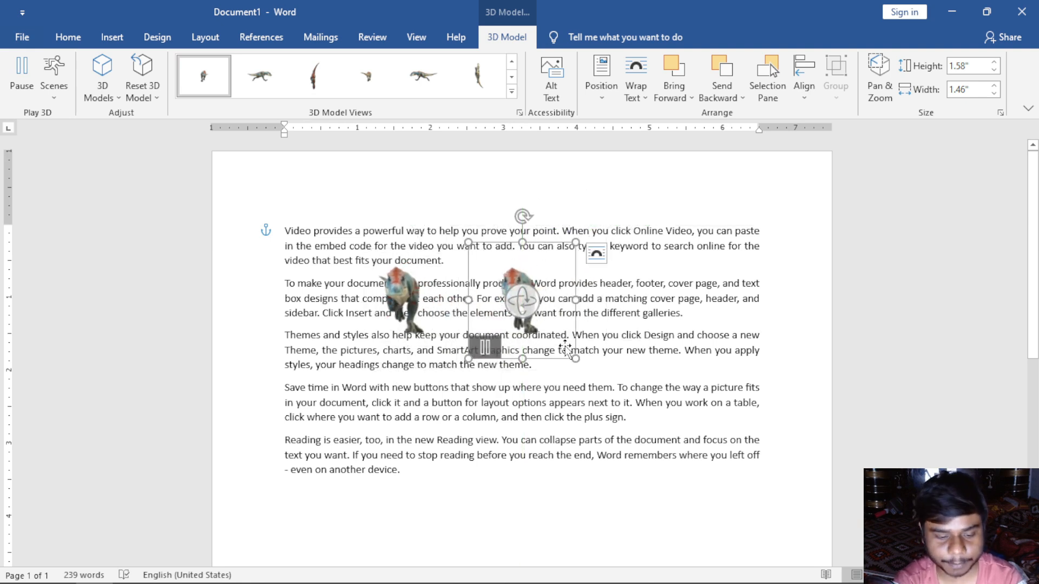
key(ctrl+v)
drag(599, 324, 686, 313)
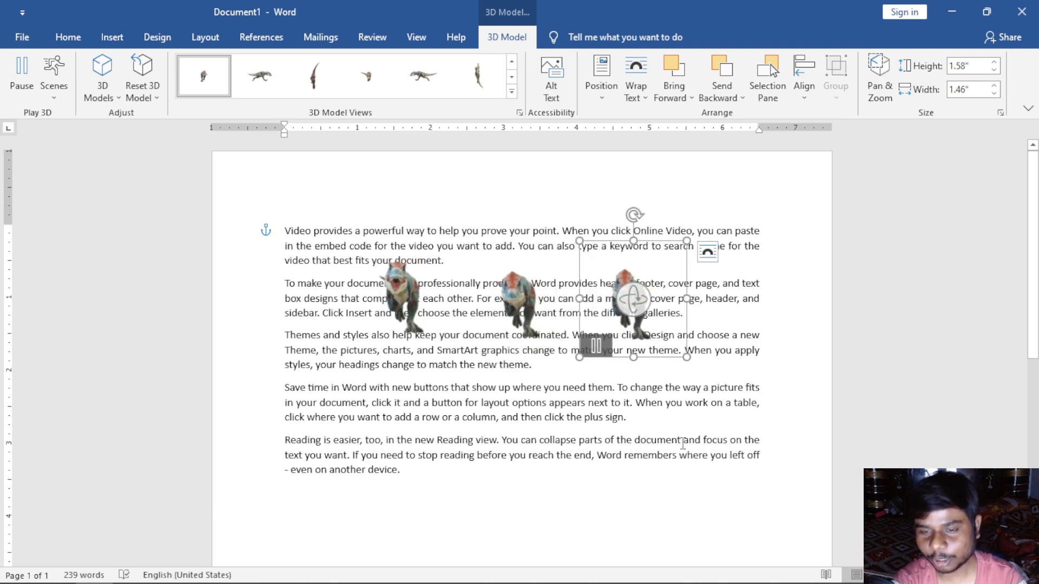
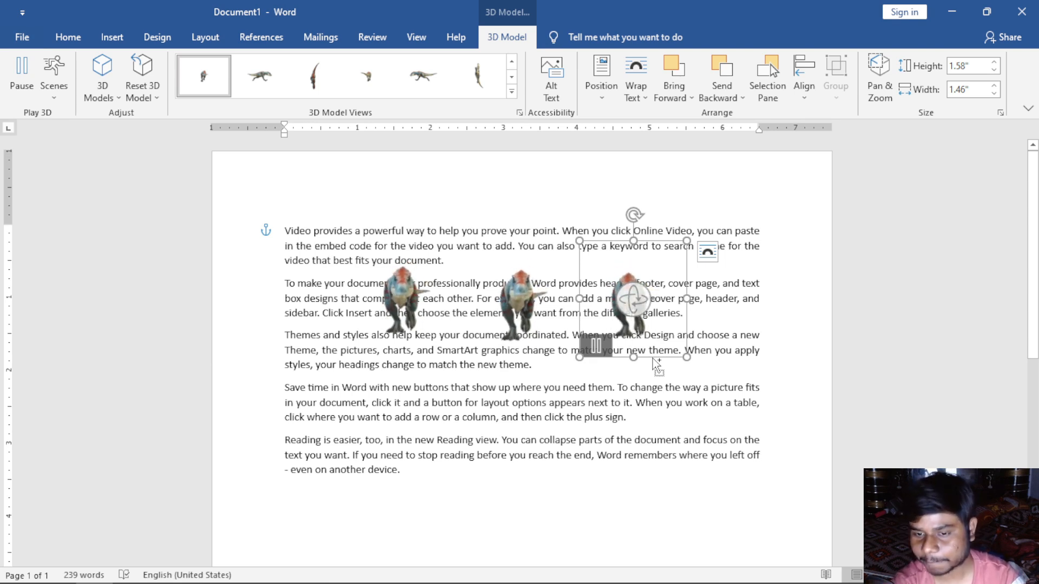
Step: Duplicate the dinosaur model twice more, placing one copy over the lower middle paragraphs and one further right
drag(651, 375, 530, 489)
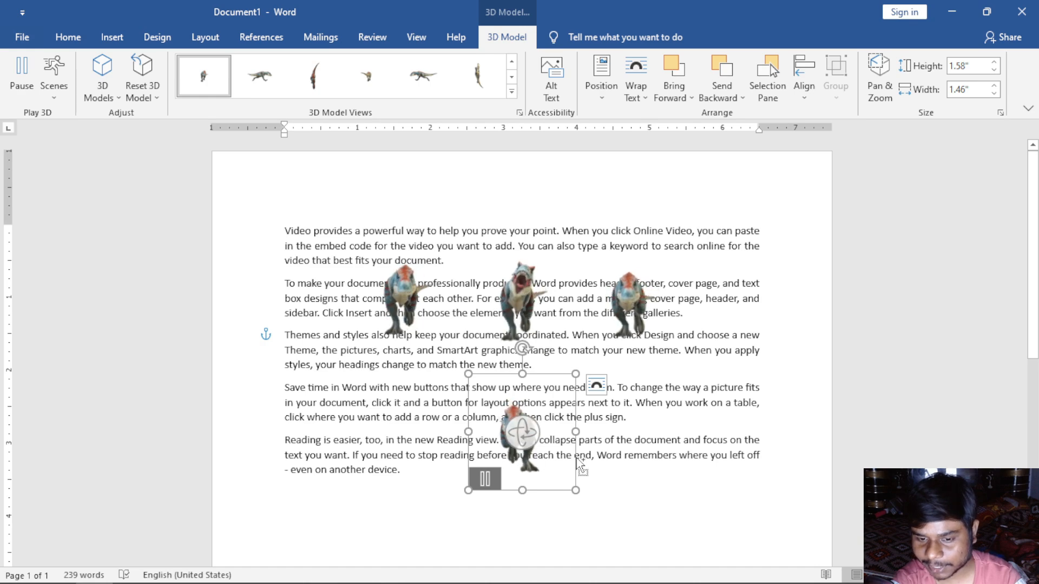
drag(580, 464, 753, 434)
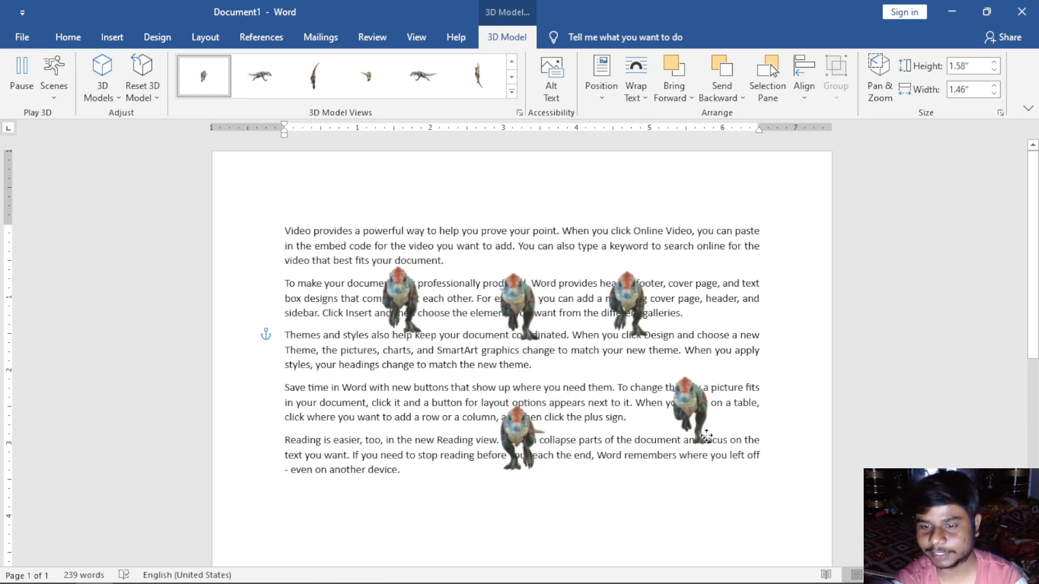
key(ctrl)
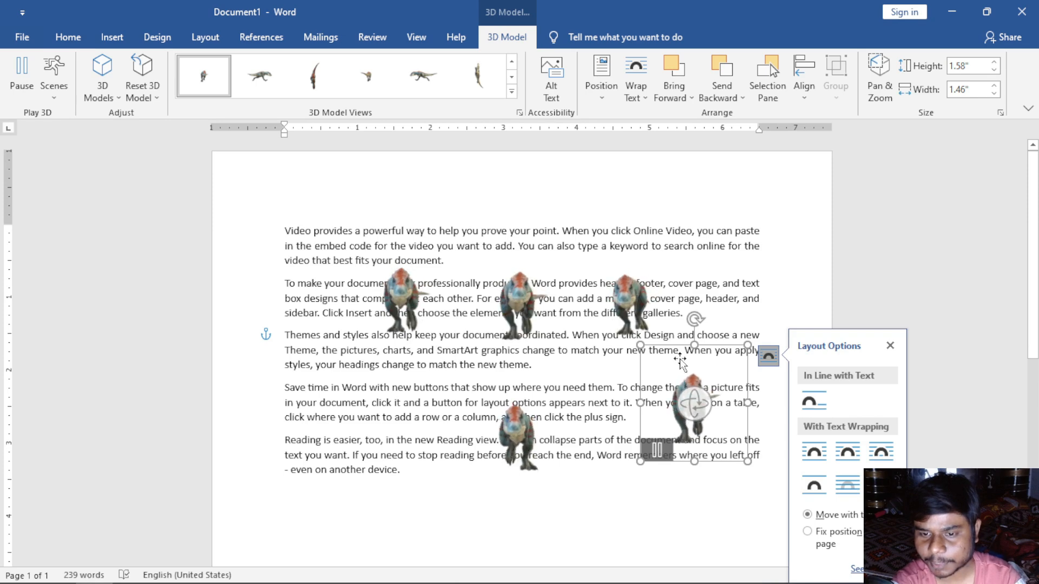
Step: Delete the two dinosaur copies over the lower paragraphs
key(Delete)
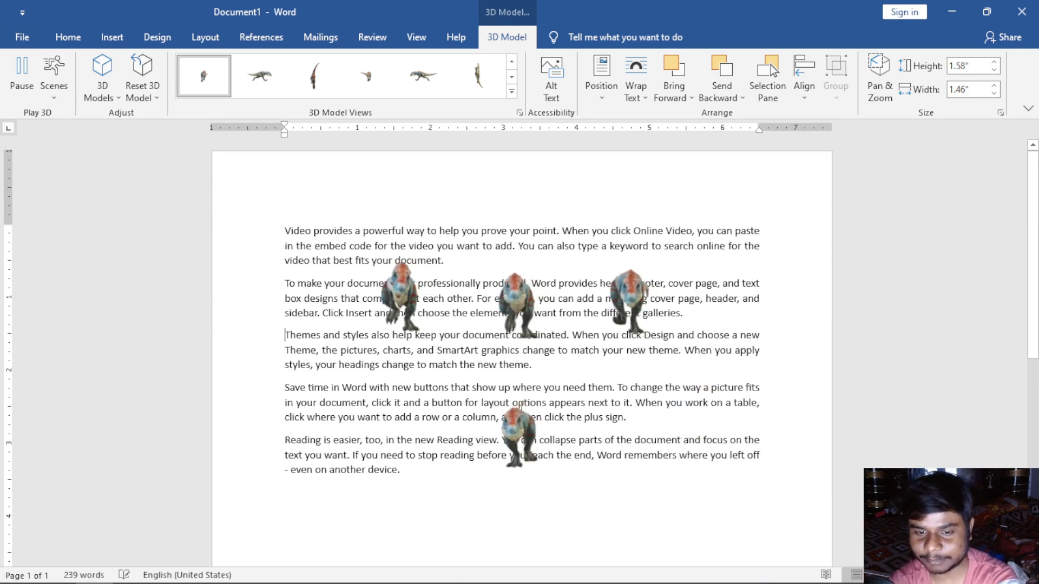
click(516, 405)
key(Delete)
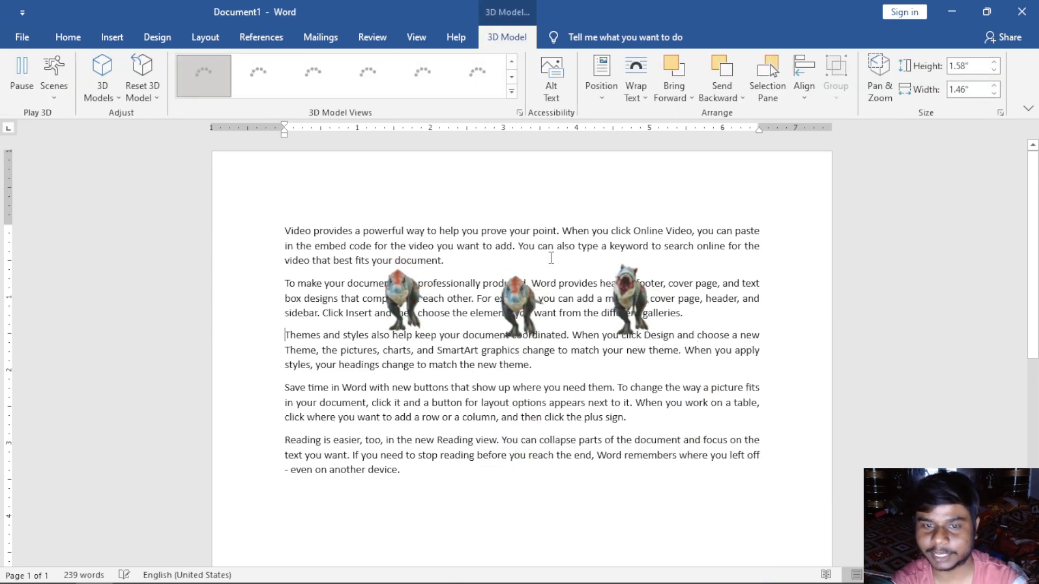
Step: Move the leftmost dinosaur model to the left text margin and leave nothing selected
drag(423, 269, 415, 345)
triple_click(249, 248)
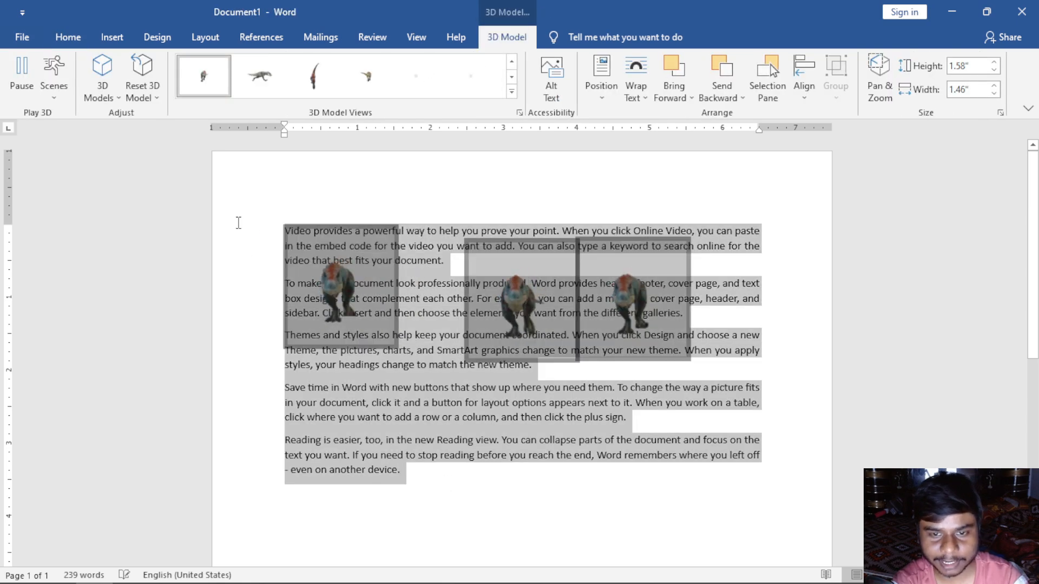
click(403, 456)
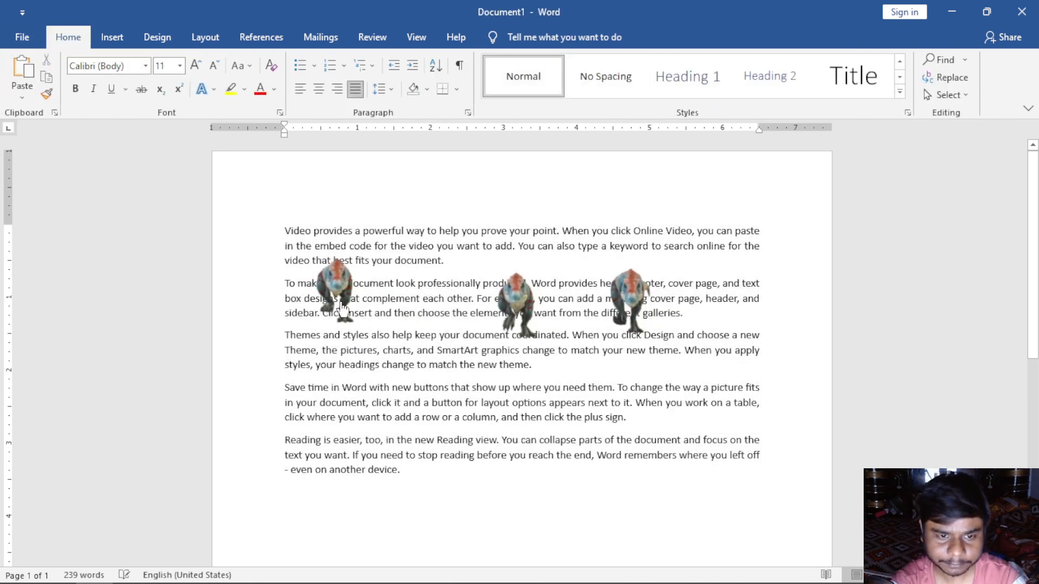
Step: Delete all of the document's paragraph text, keeping the three dinosaur models
key(ctrl+a)
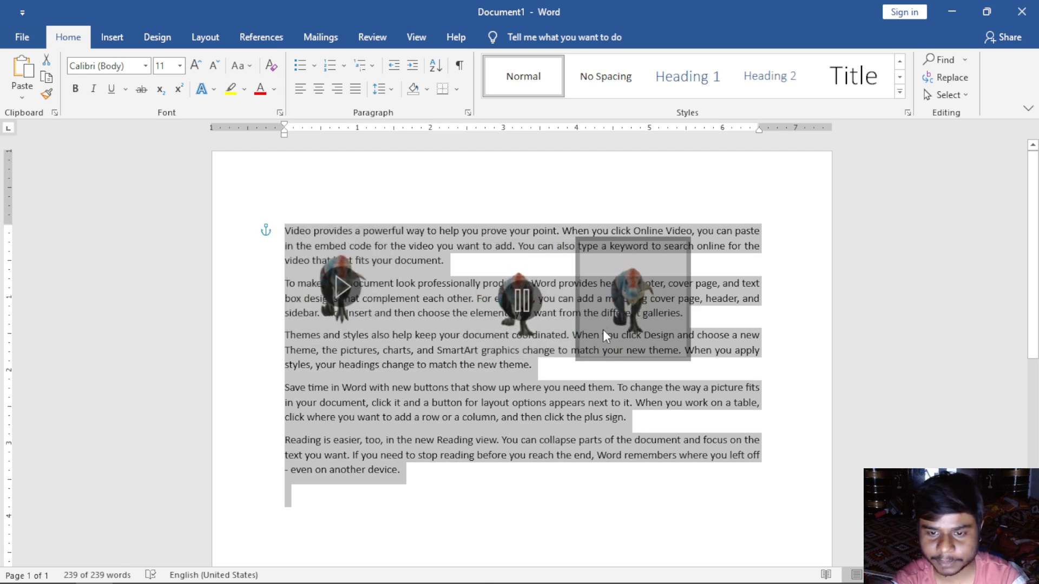
key(Delete)
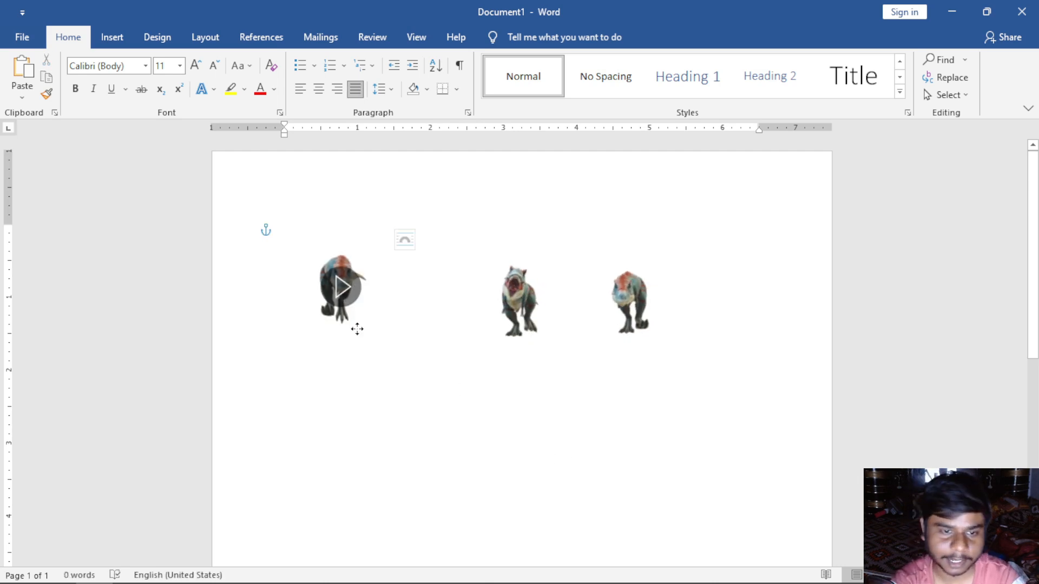
Step: Arrange the three dinosaur models in a descending diagonal line near the upper part of the page
drag(357, 329, 378, 340)
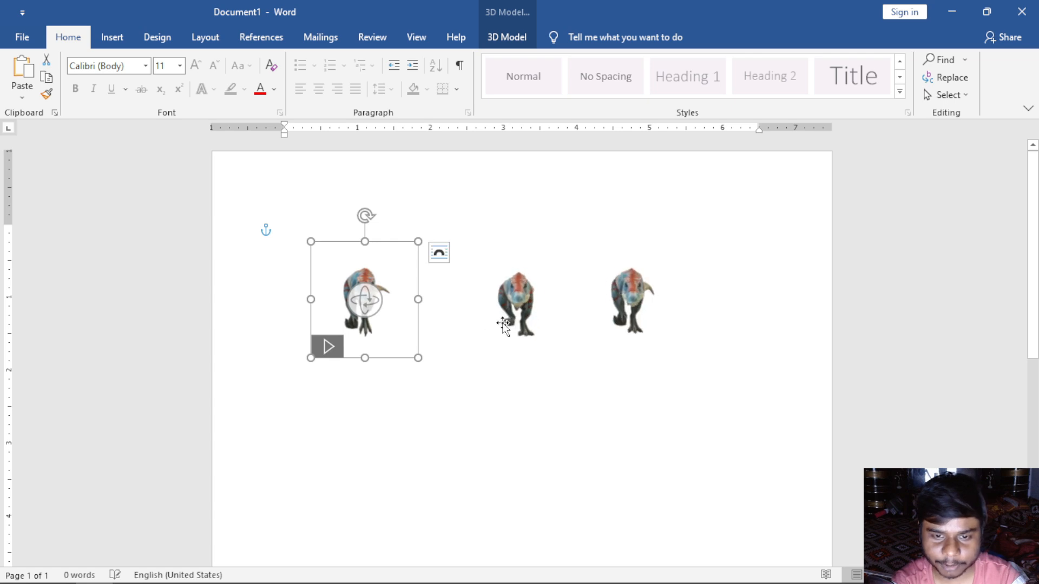
click(494, 341)
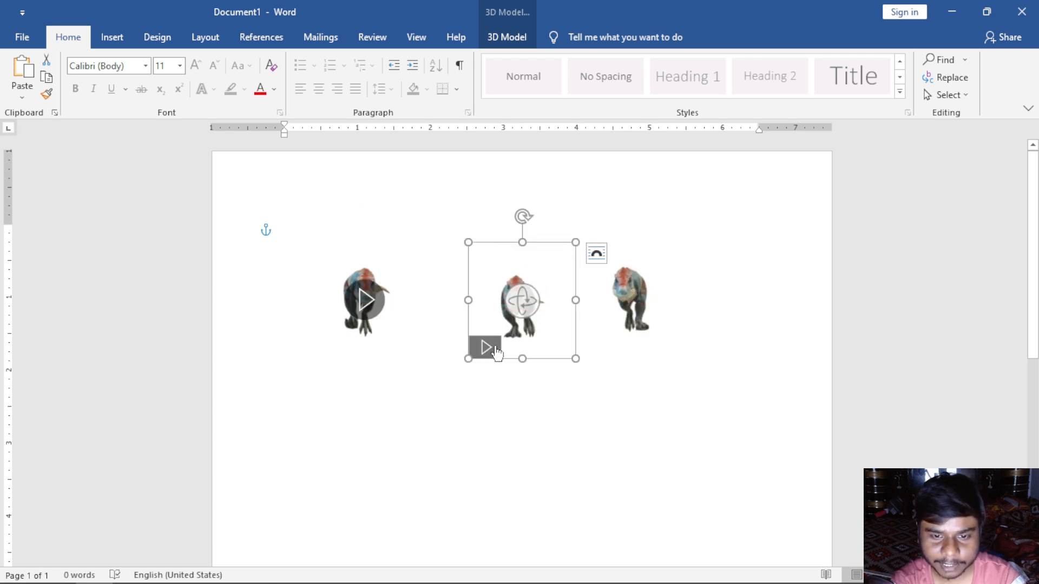
drag(514, 355, 409, 410)
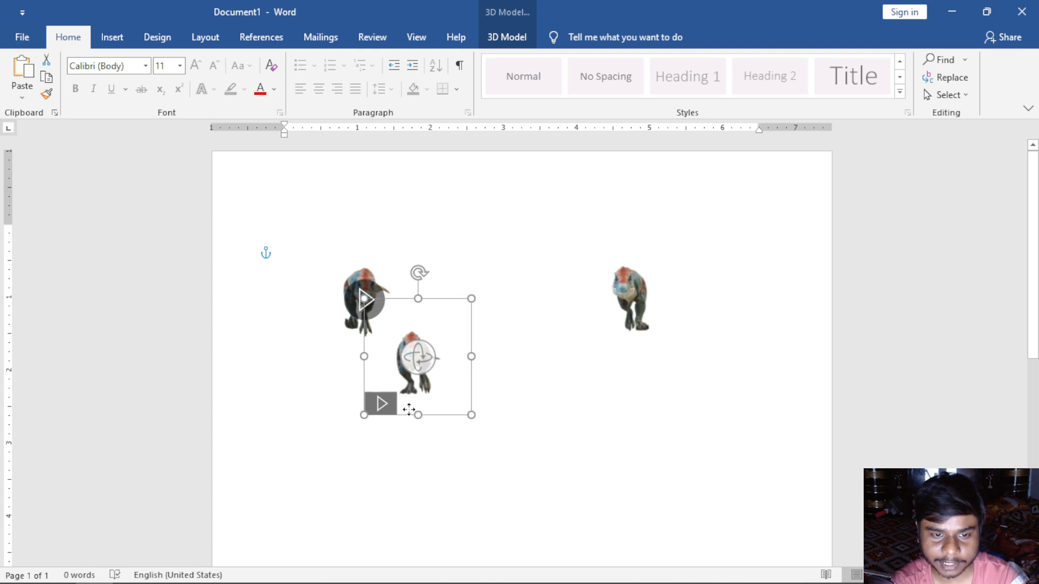
click(629, 337)
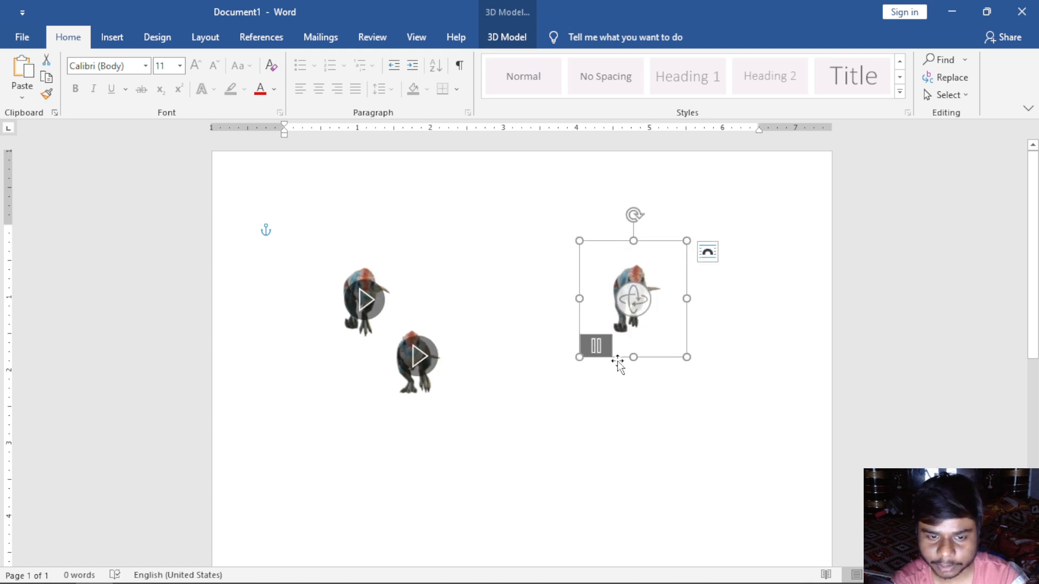
drag(617, 362, 462, 474)
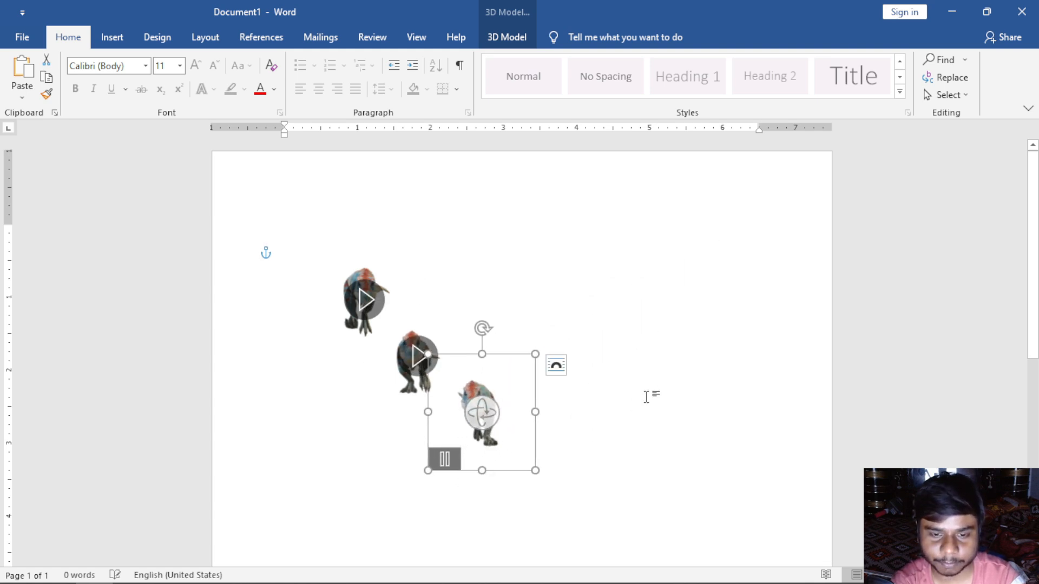
click(647, 397)
Step: Move the two lower dinosaur models up against the first so that all three overlap, leaving nothing selected
click(345, 260)
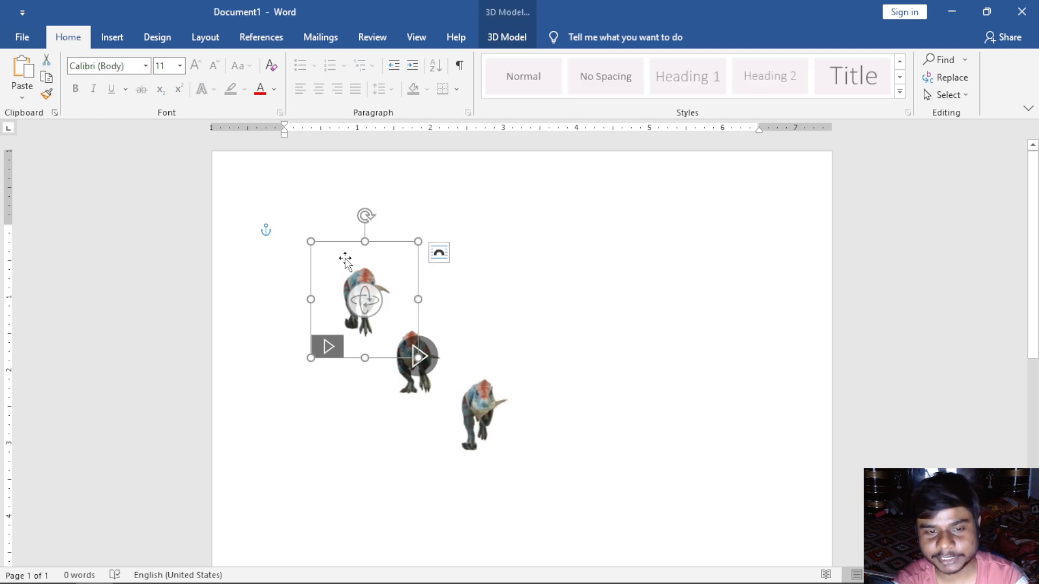
click(445, 333)
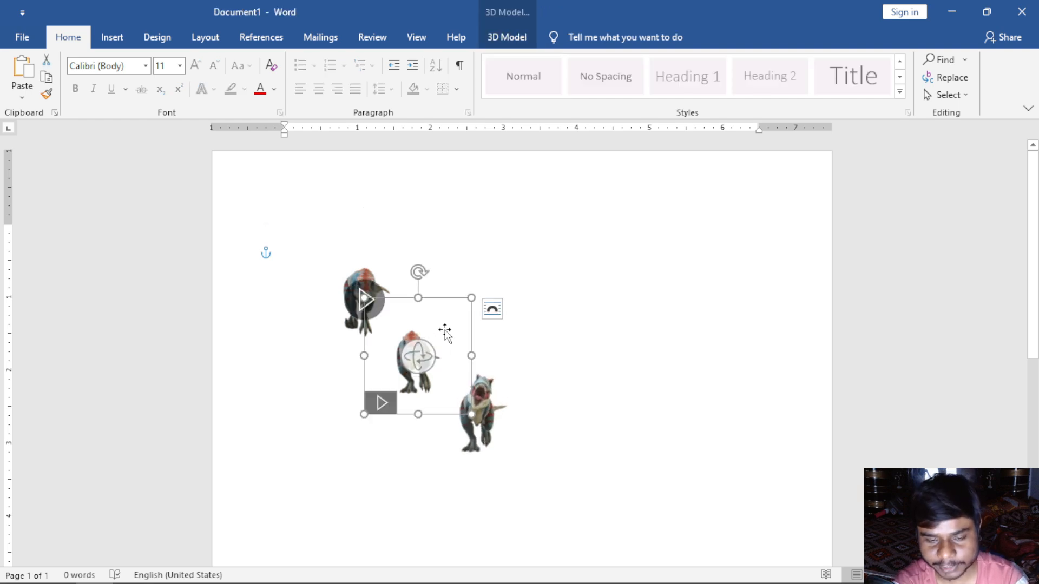
click(489, 382)
click(358, 261)
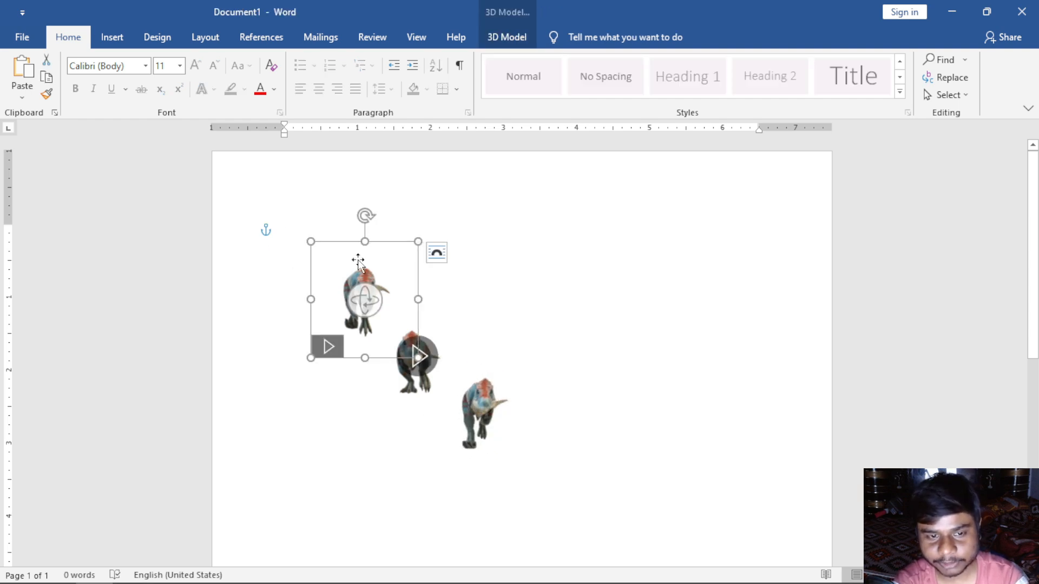
click(481, 366)
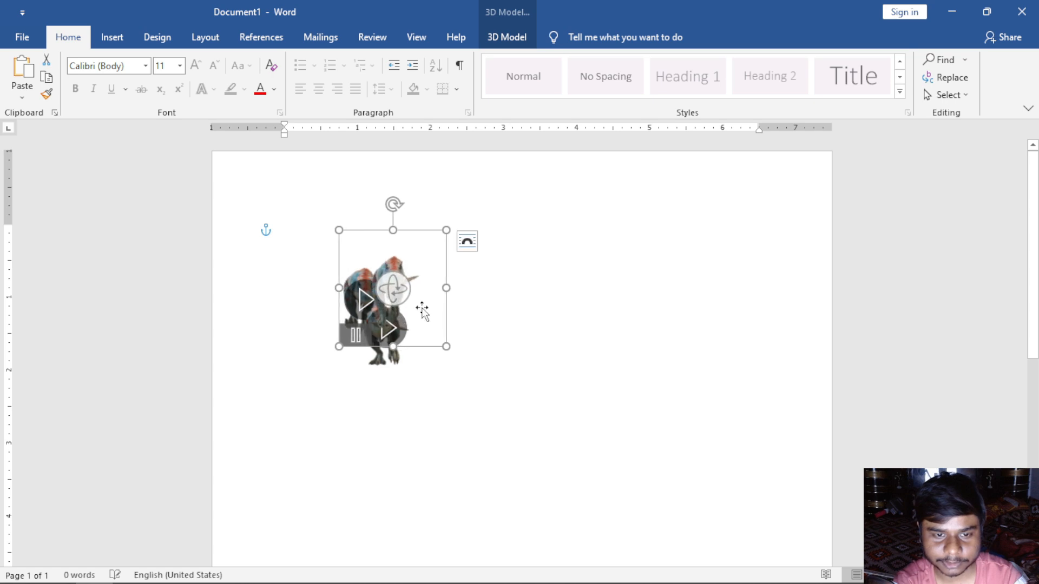
click(527, 402)
Step: Bring the leftmost dinosaur of the overlapping group to the front and send it to the back
scroll(445, 418, down, 1)
scroll(446, 417, up, 6)
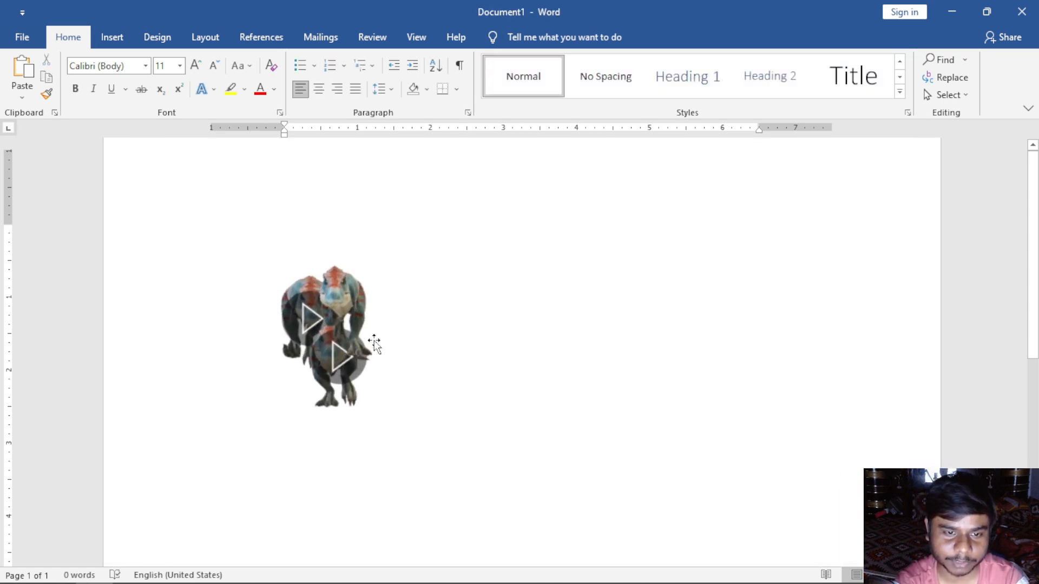
scroll(370, 336, up, 5)
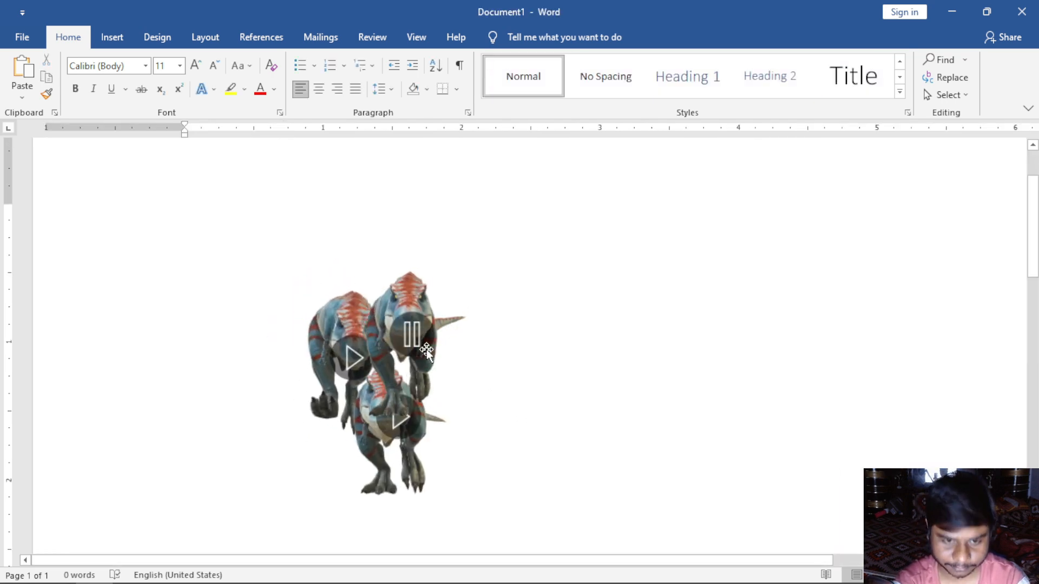
click(329, 324)
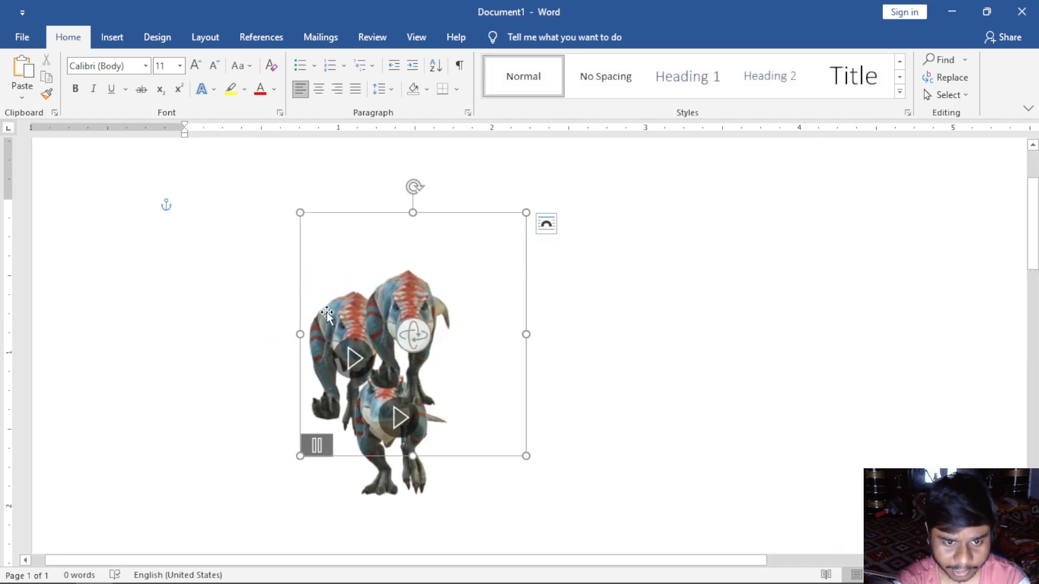
click(272, 305)
click(222, 280)
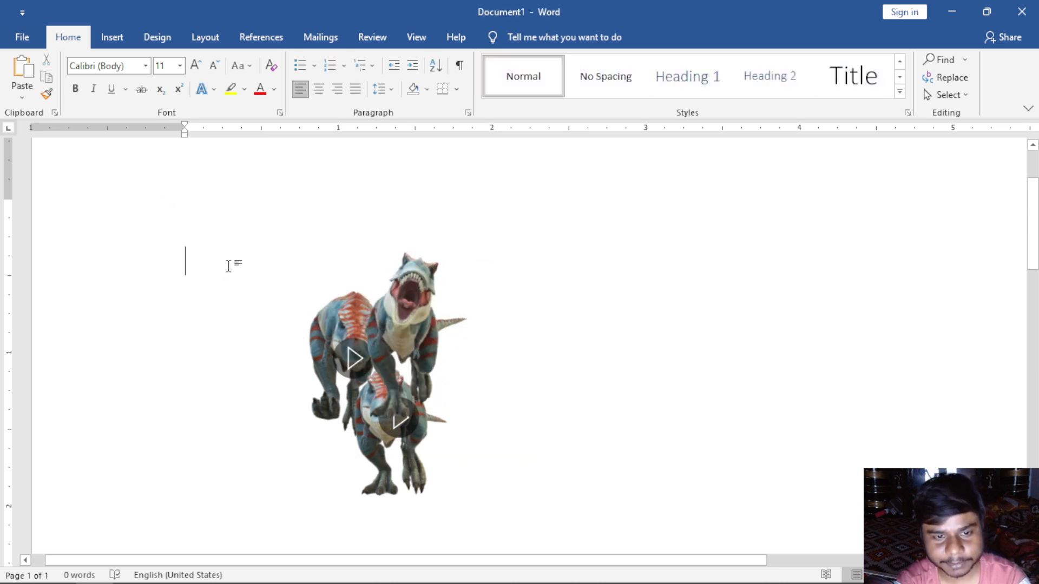
click(290, 284)
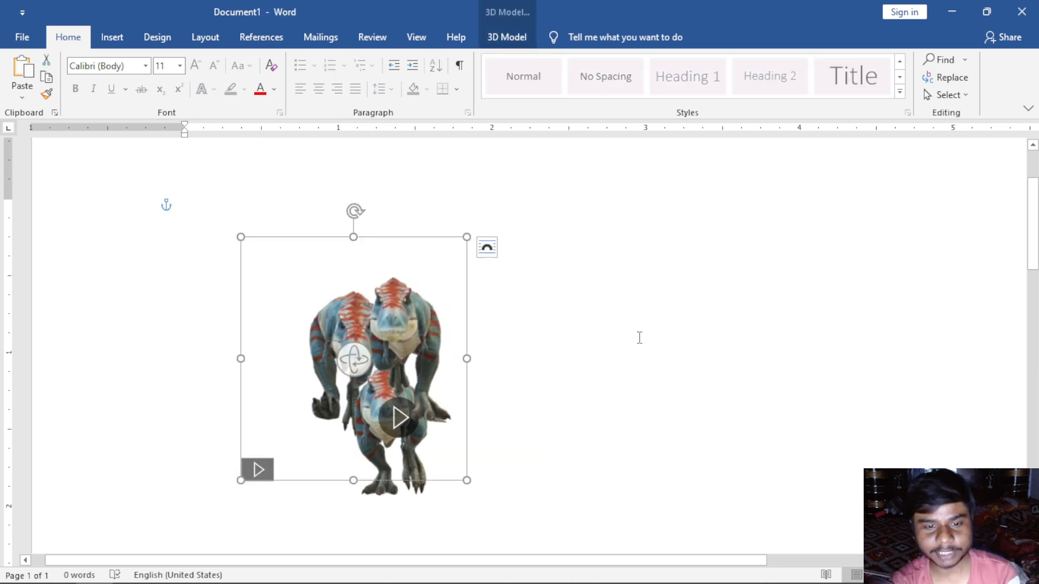
click(521, 38)
click(683, 95)
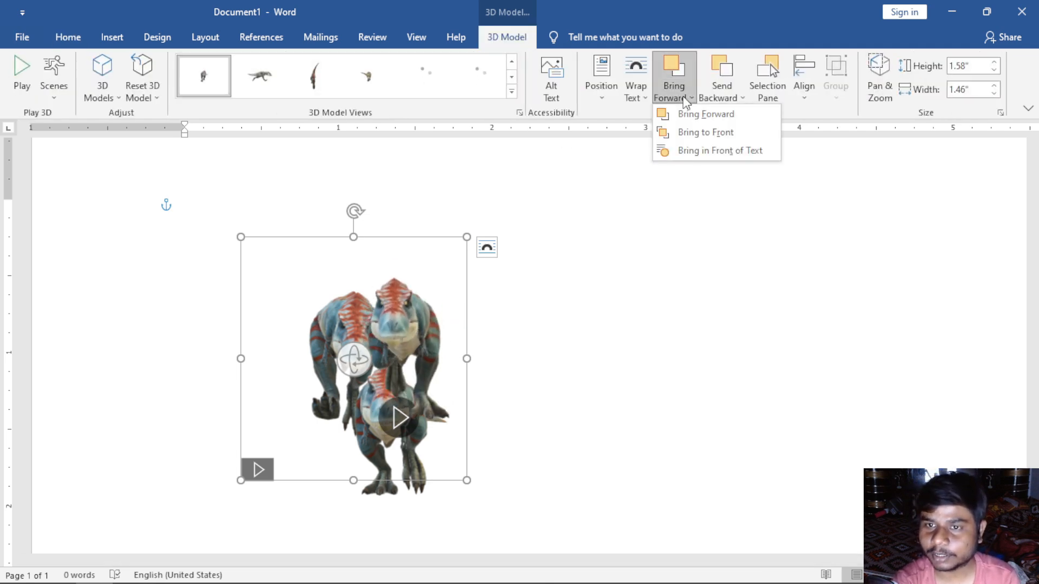
click(708, 137)
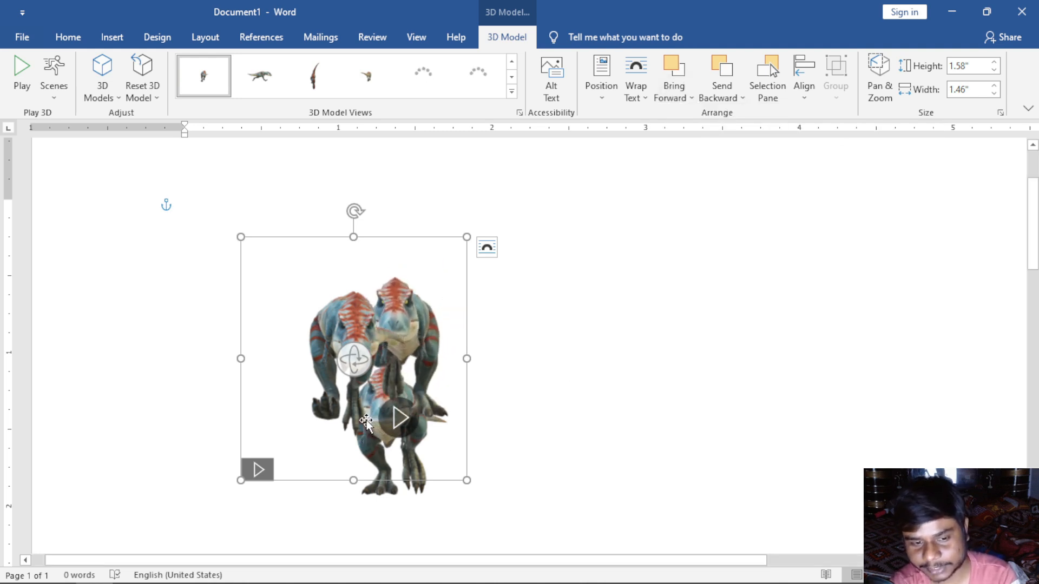
click(737, 85)
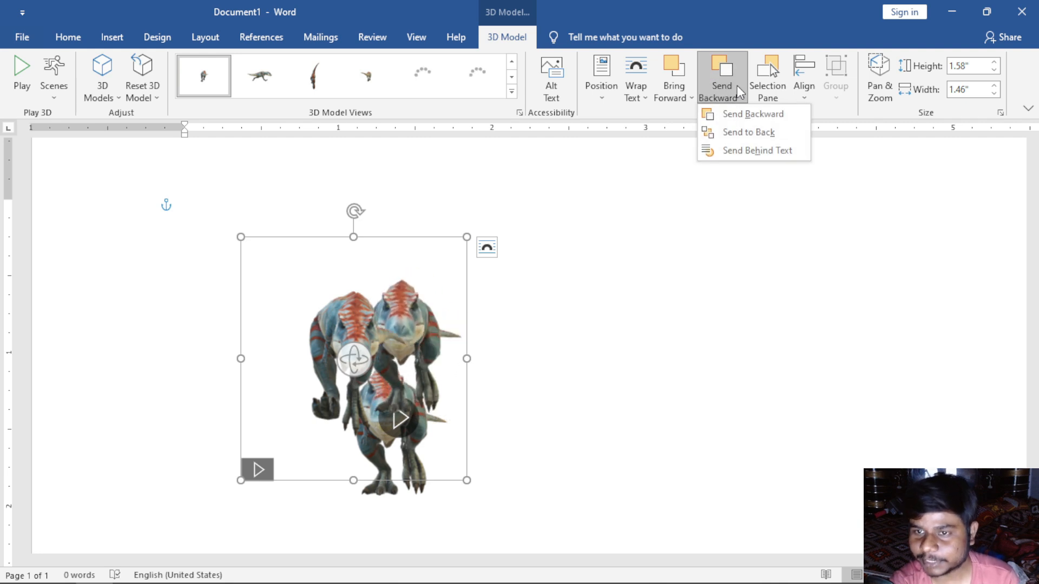
click(746, 135)
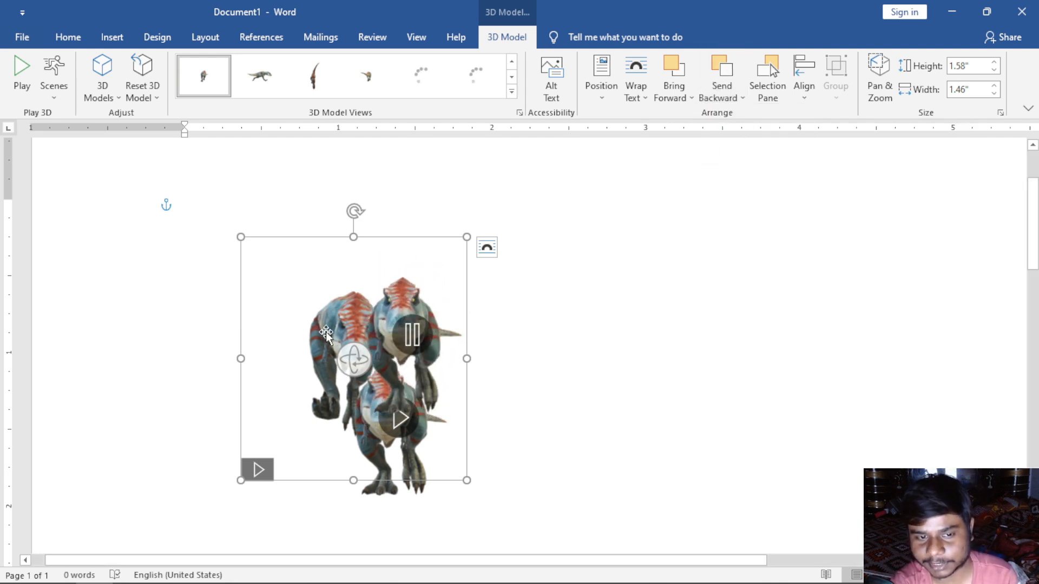
Step: Bring the leftmost dinosaur forward by two levels
click(674, 96)
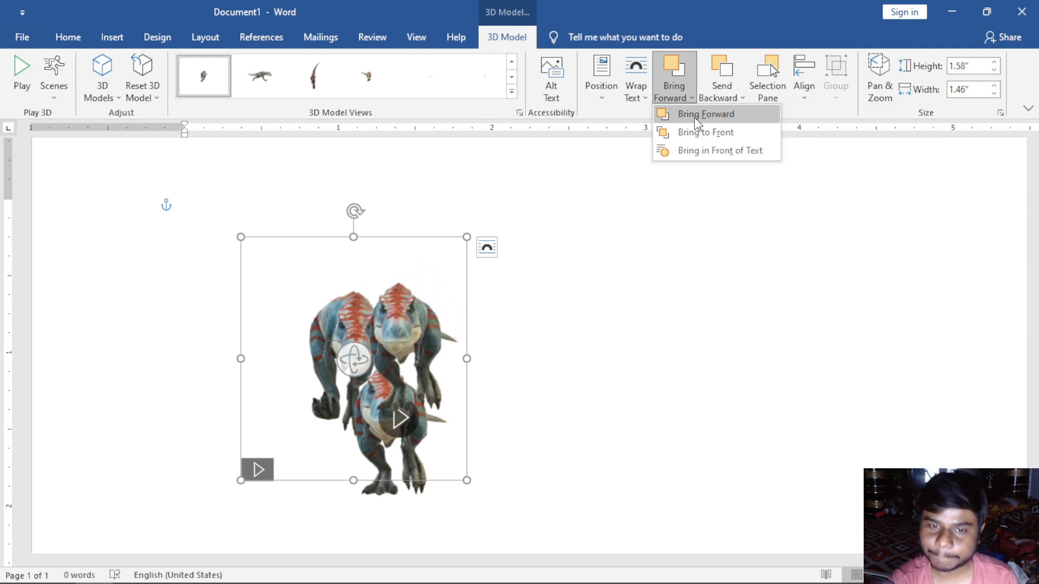
click(694, 115)
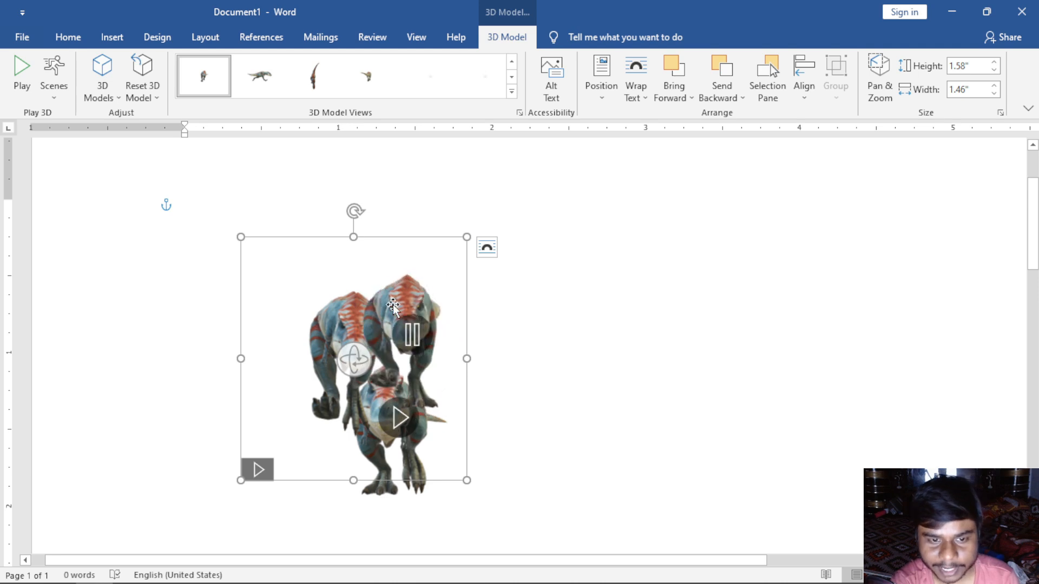
click(674, 98)
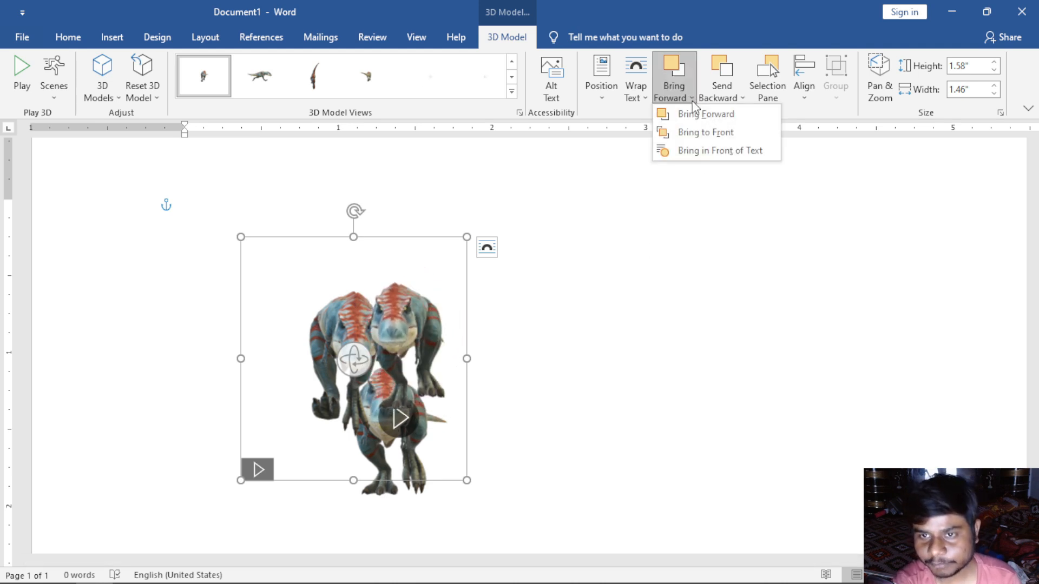
click(685, 112)
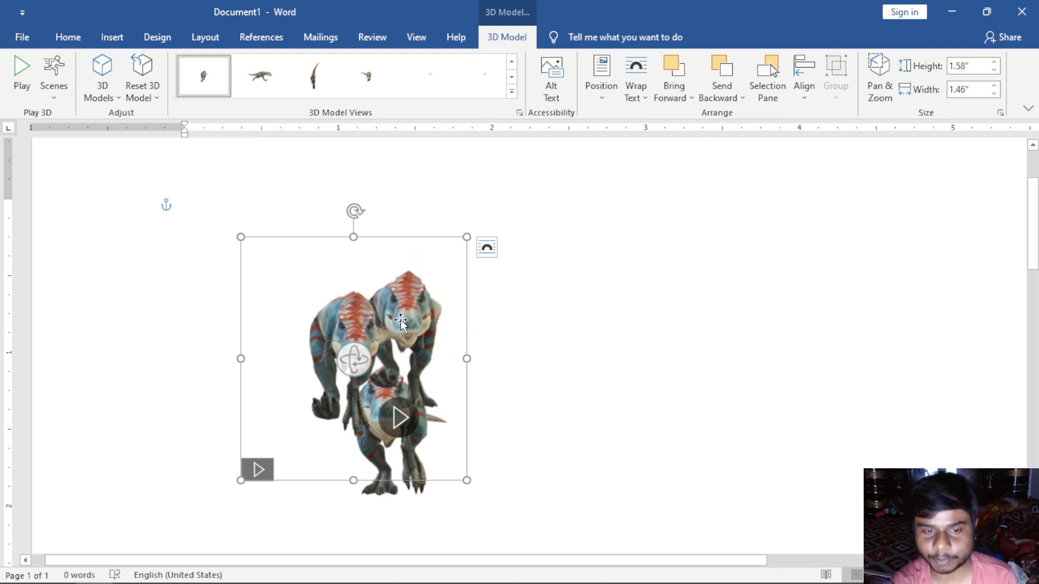
Step: Send the leftmost dinosaur backward by two levels
click(739, 98)
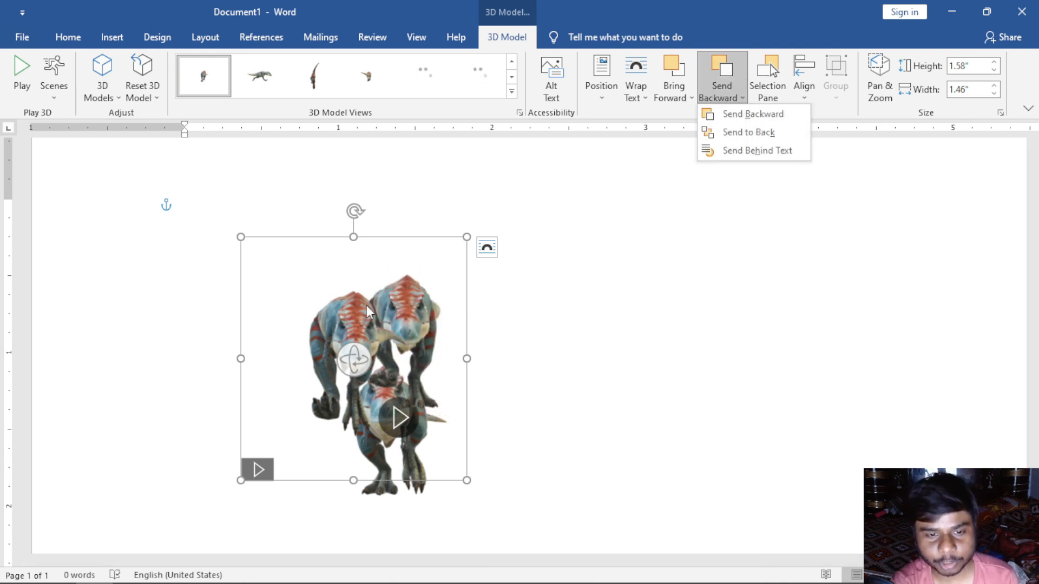
click(747, 111)
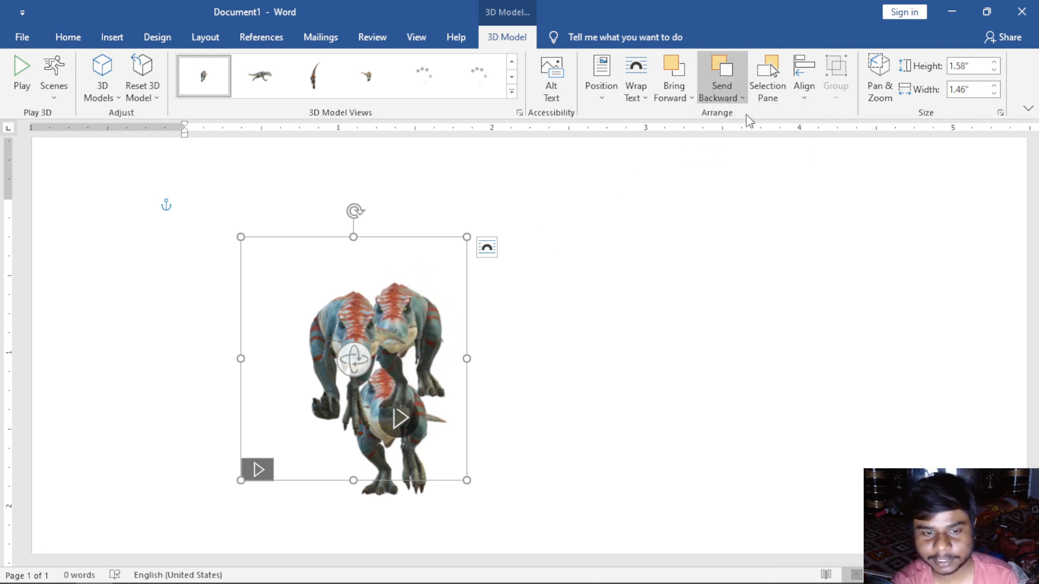
click(722, 98)
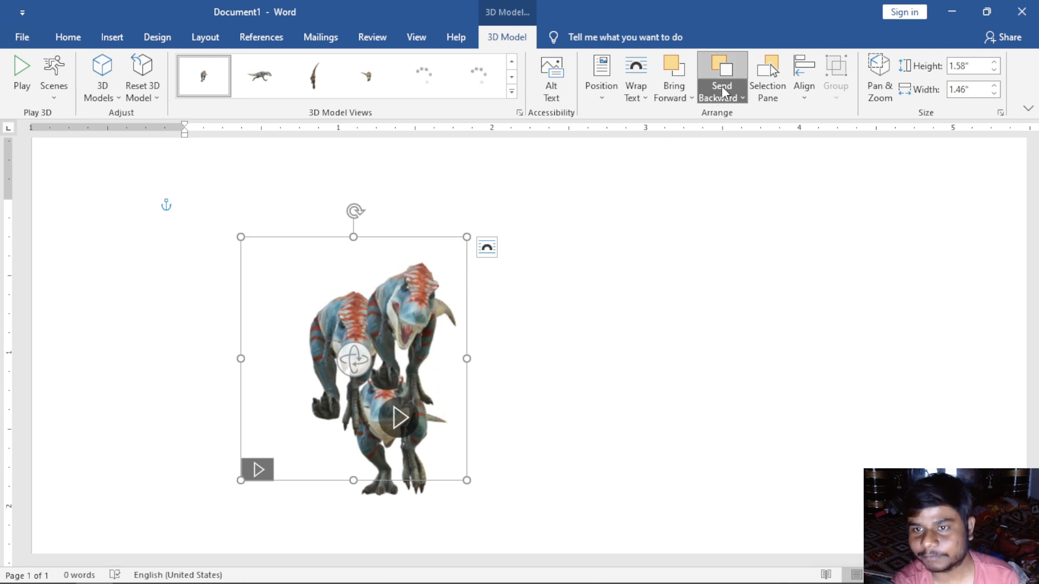
click(721, 110)
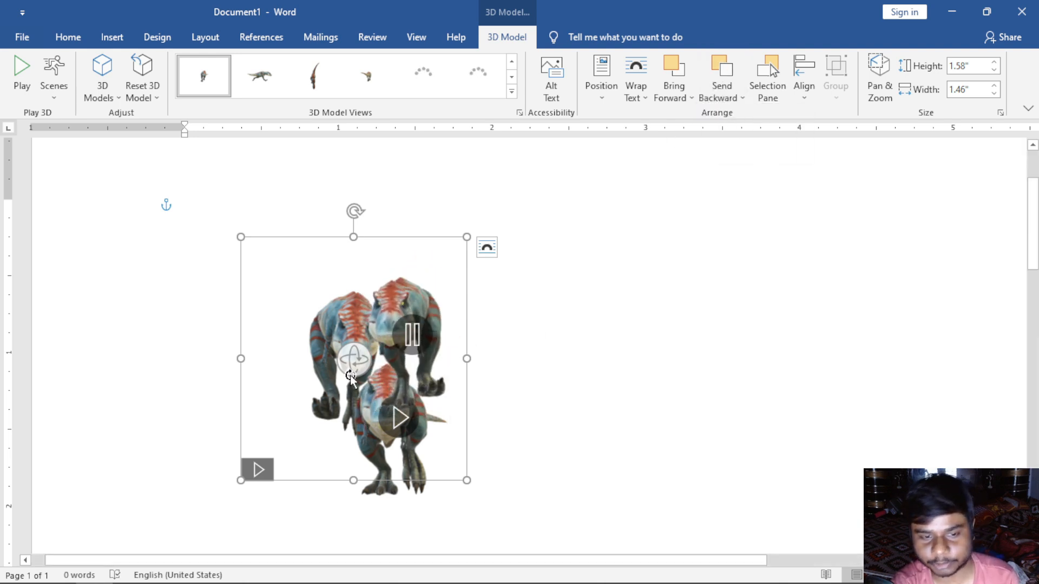
Step: Bring the selected dinosaur to the front once more and return it to the back of the stack
click(691, 100)
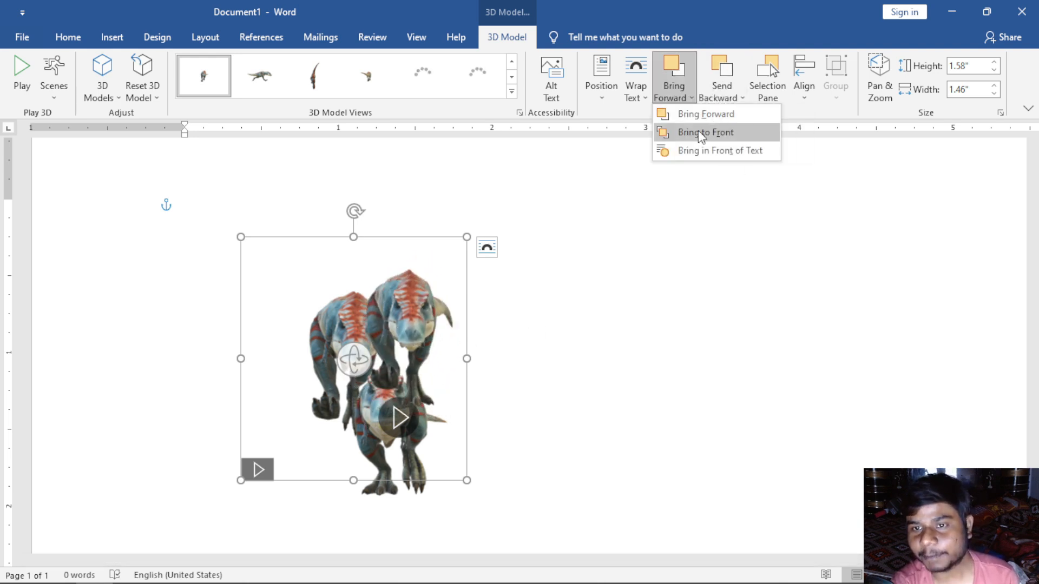
click(701, 134)
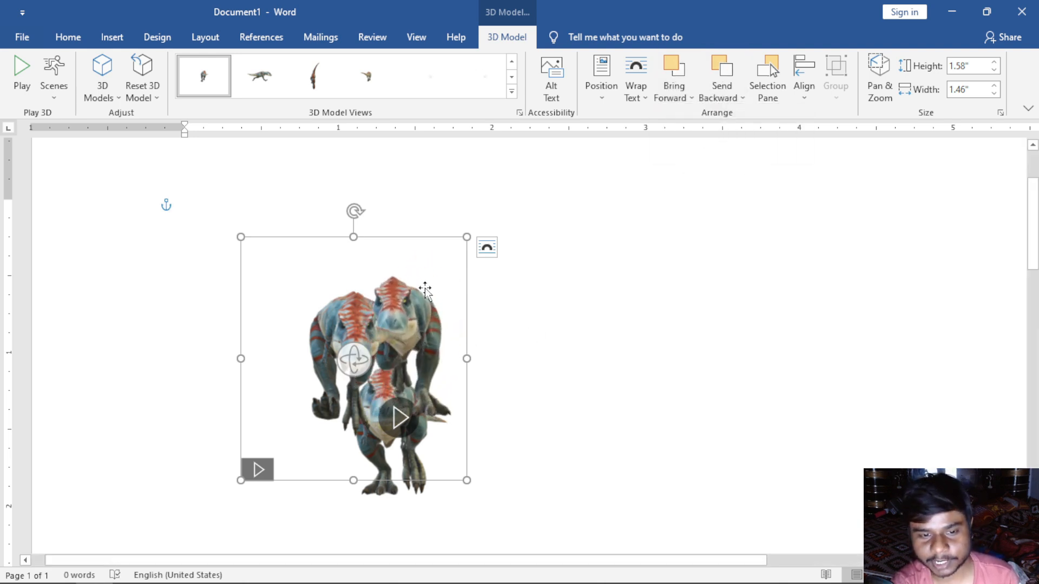
click(724, 97)
click(737, 133)
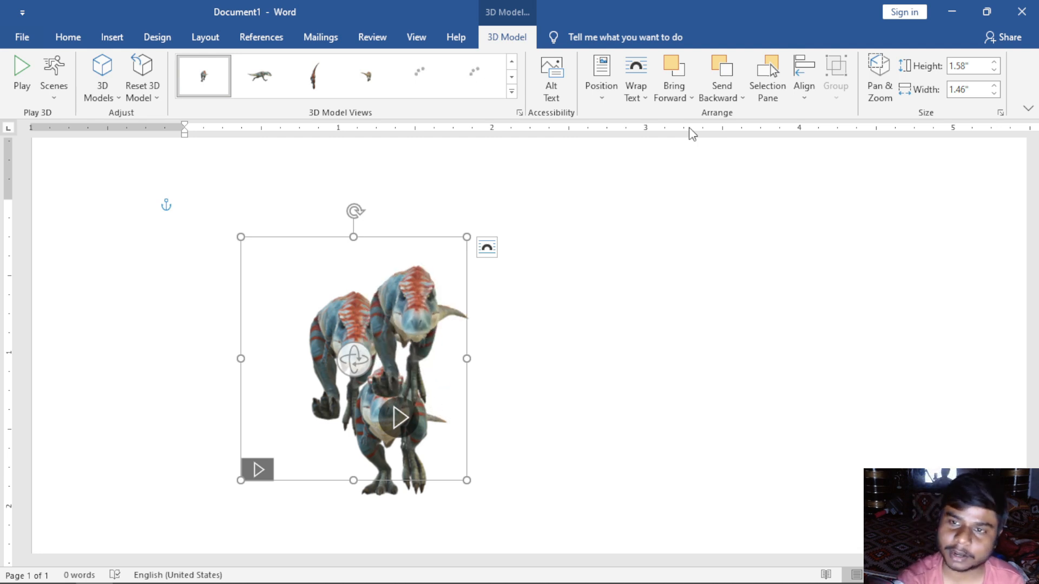
Step: Open the Selection pane and spread the three overlapping dinosaur models apart into a row
click(771, 73)
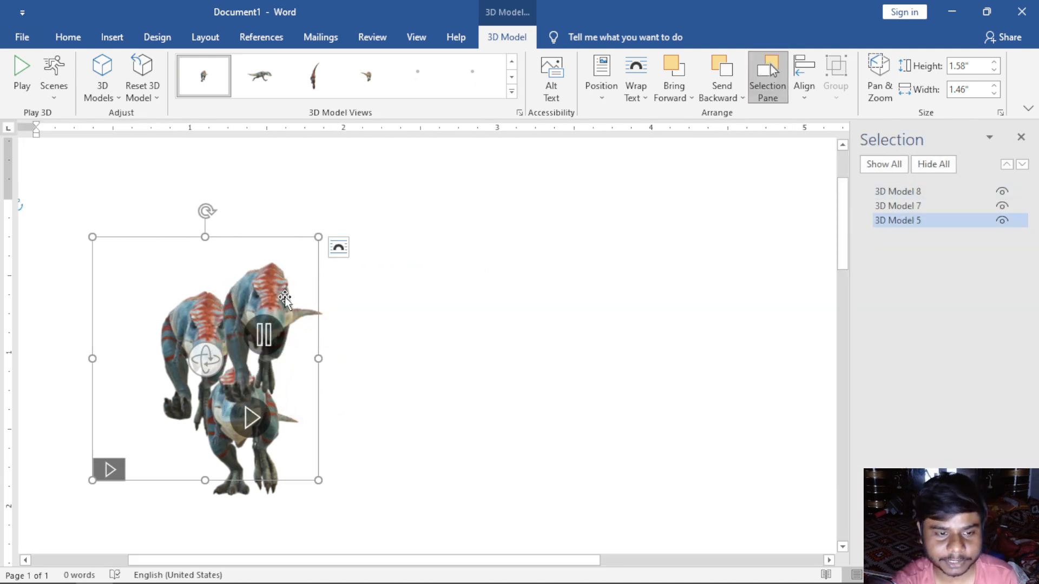
drag(225, 321, 575, 280)
drag(273, 409, 391, 310)
drag(237, 341, 204, 325)
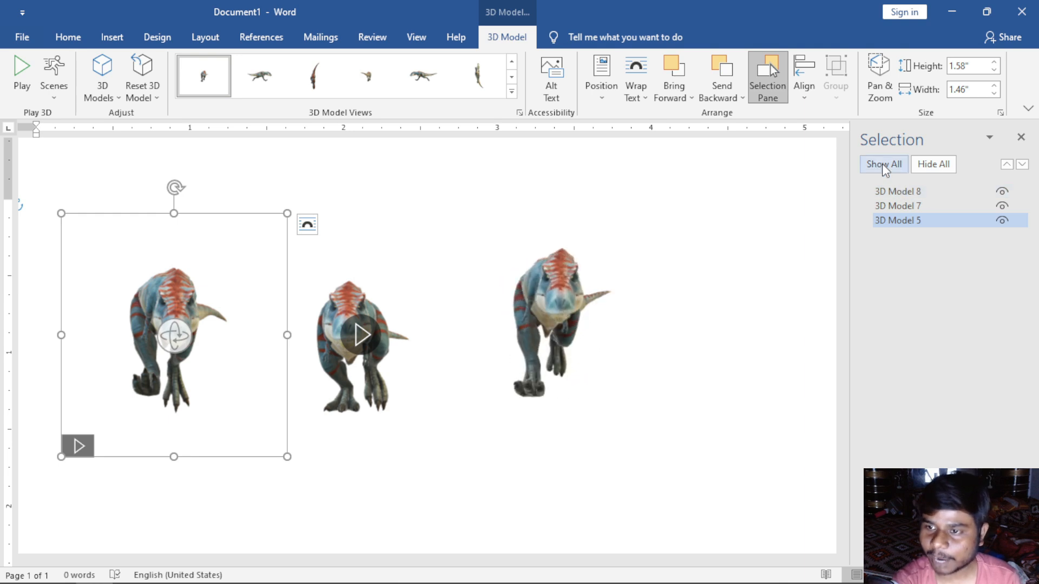
Step: Hide all three dinosaur models at once and show them all again
click(929, 169)
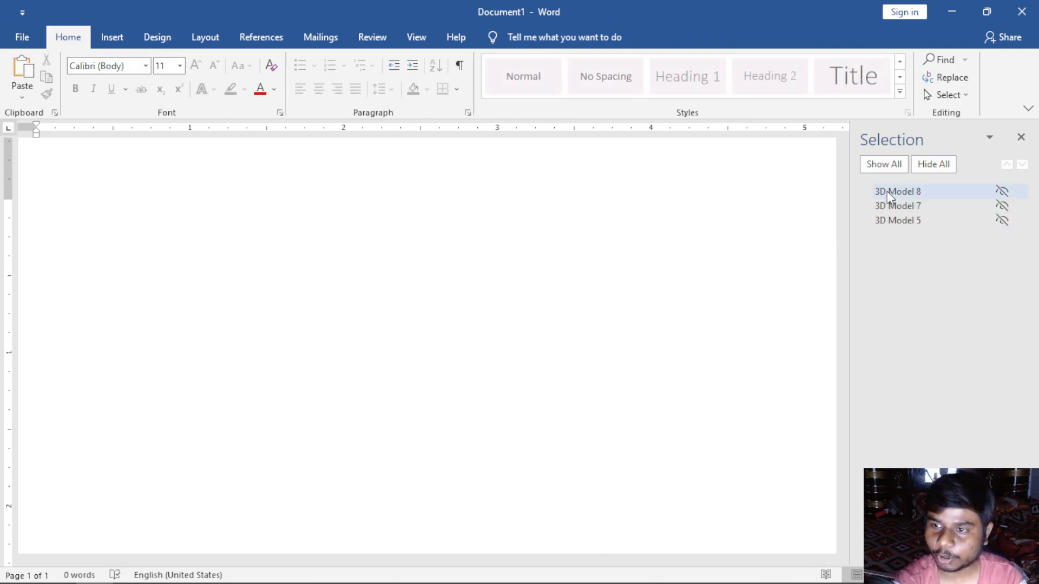
click(882, 164)
drag(531, 557, 436, 559)
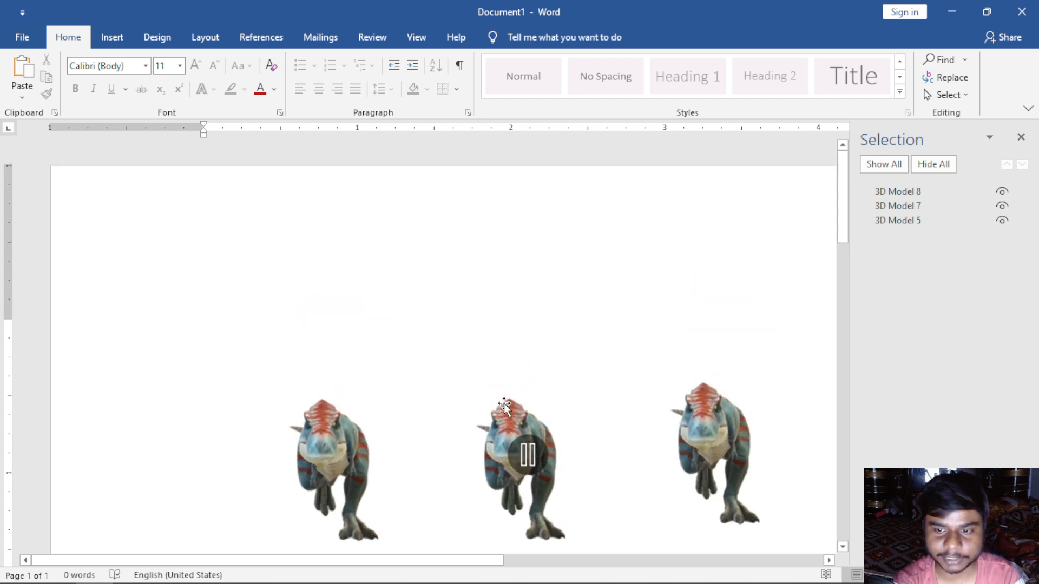
scroll(515, 433, down, 2)
drag(489, 557, 577, 478)
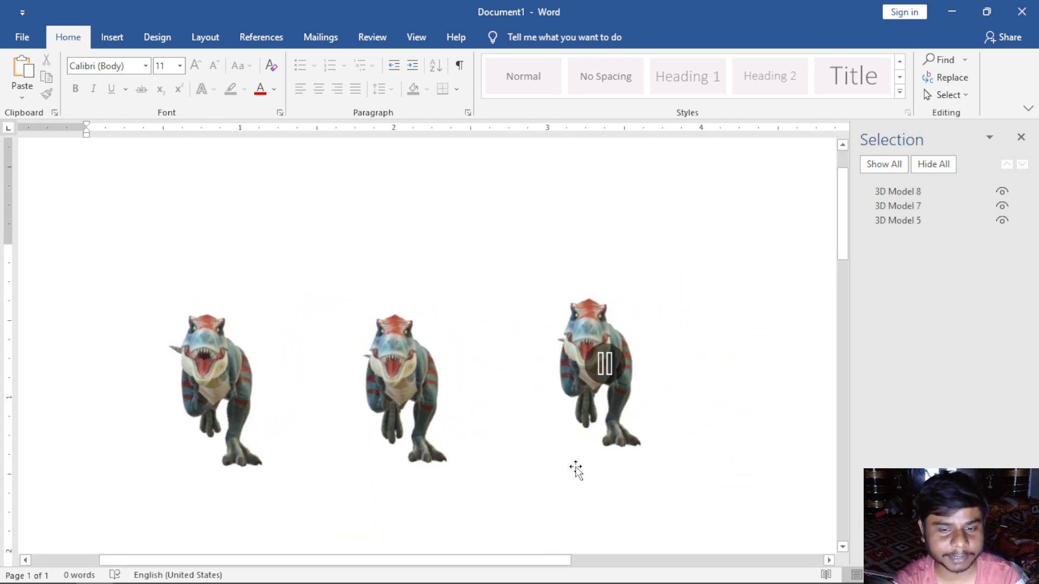
scroll(577, 470, down, 2)
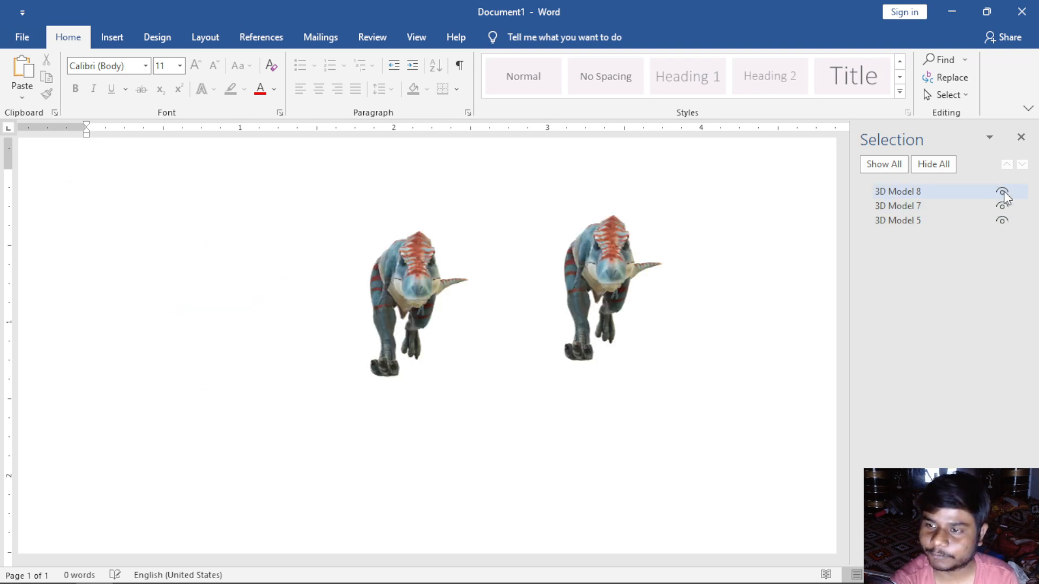
Step: Rename 3D Model 8 as 1 in the Selection pane
click(942, 193)
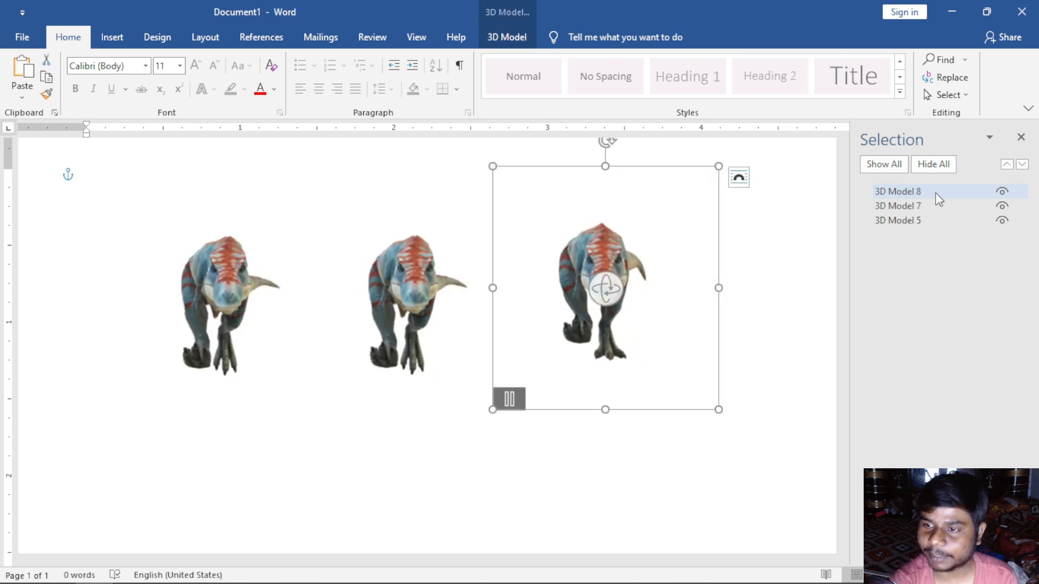
click(936, 193)
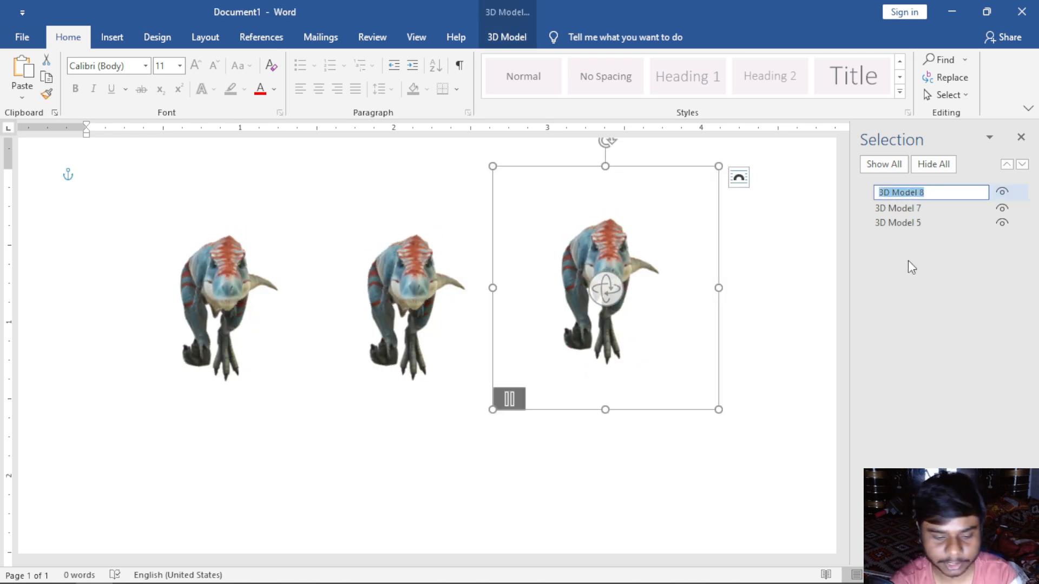
text(1)
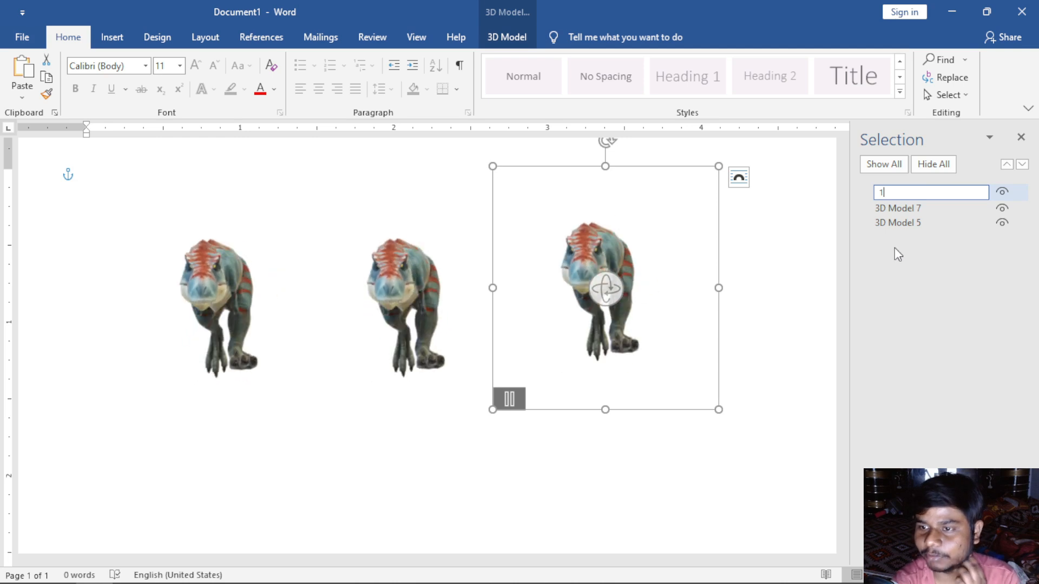
Step: Move 3D Model 5 up and down the stacking order and finish with it at the front of the stack
click(899, 220)
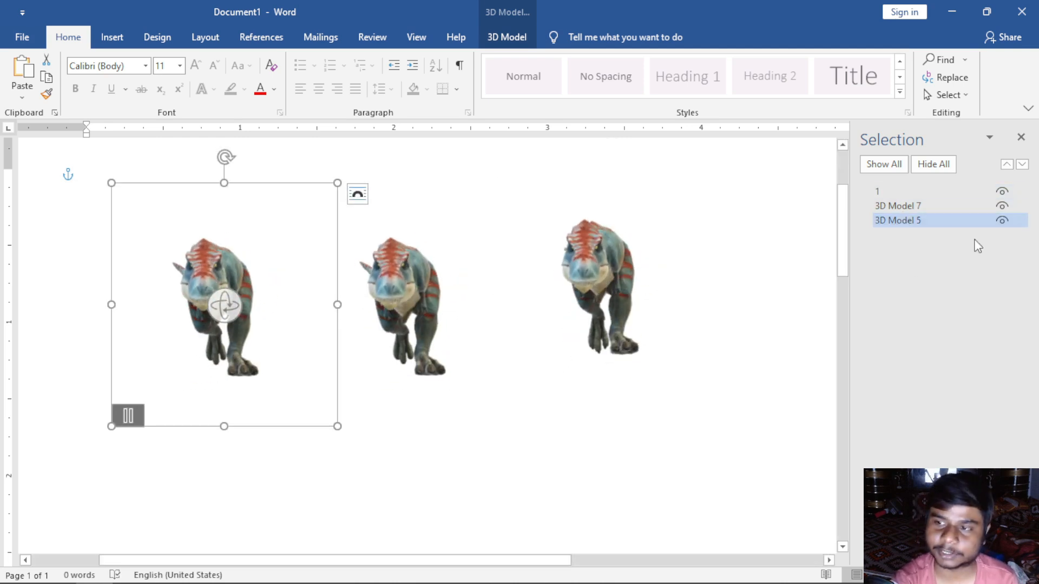
click(1010, 165)
click(1011, 166)
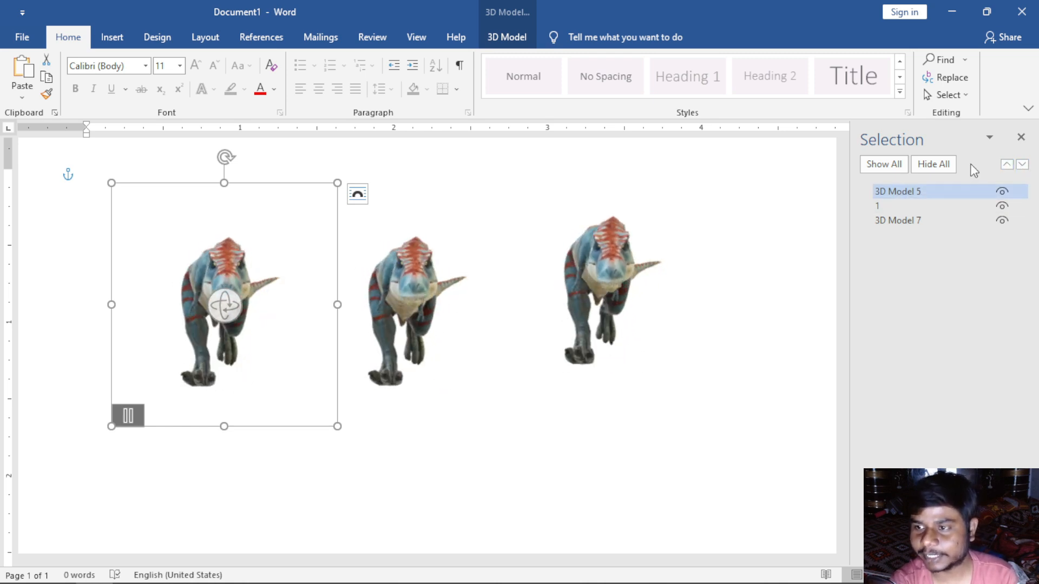
click(1023, 165)
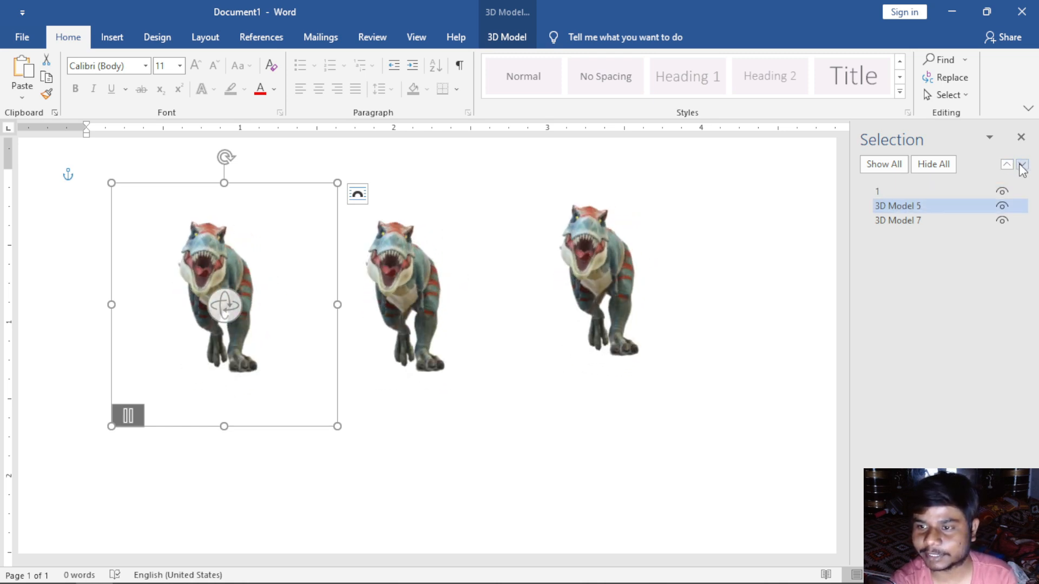
click(1023, 165)
click(1008, 164)
click(1007, 165)
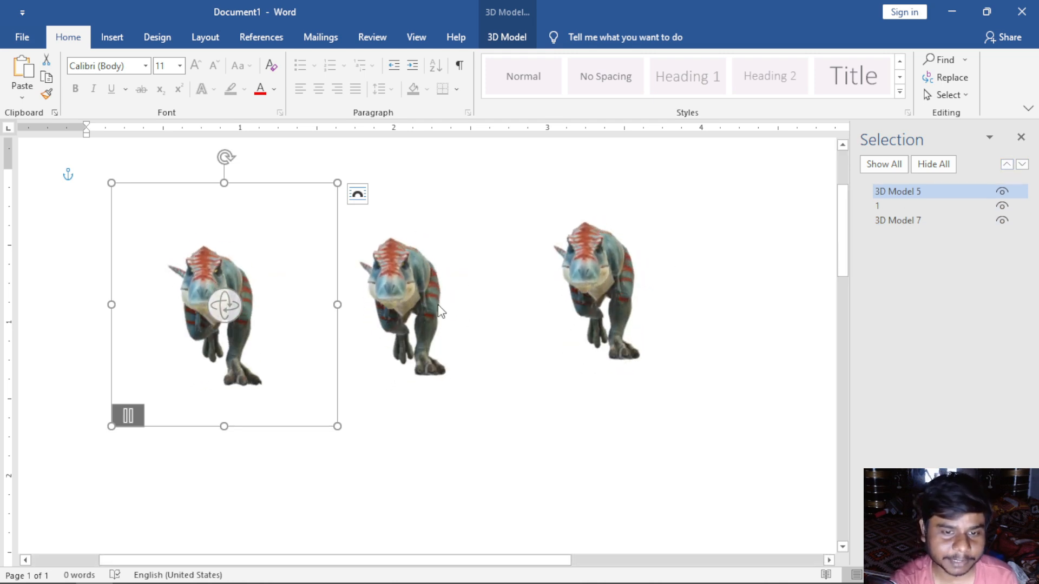
Step: Move the middle and rightmost dinosaurs beside the leftmost one so all three overlap, and bring model 1 to the front
drag(438, 282, 283, 278)
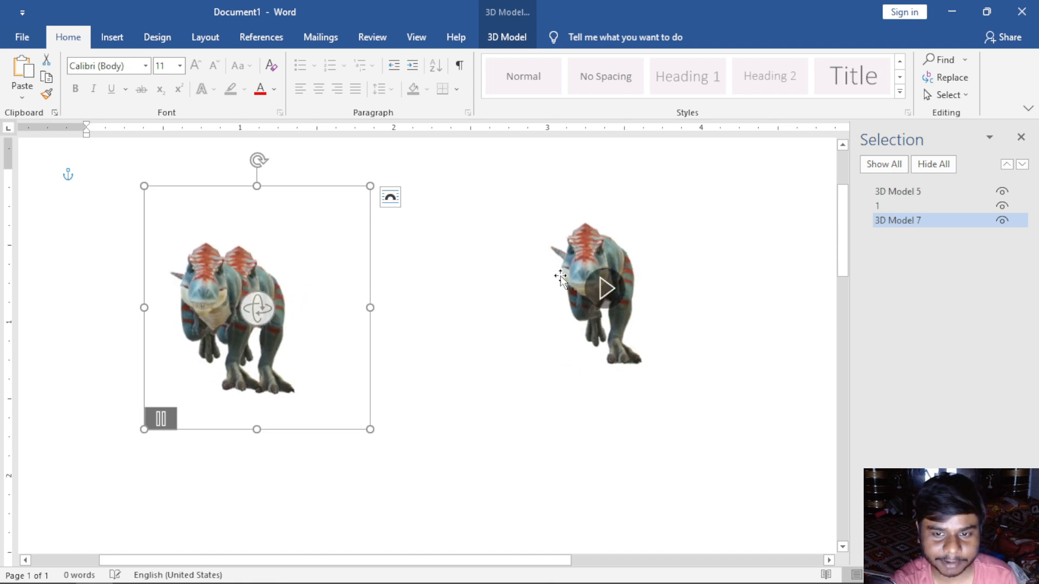
drag(573, 260, 289, 260)
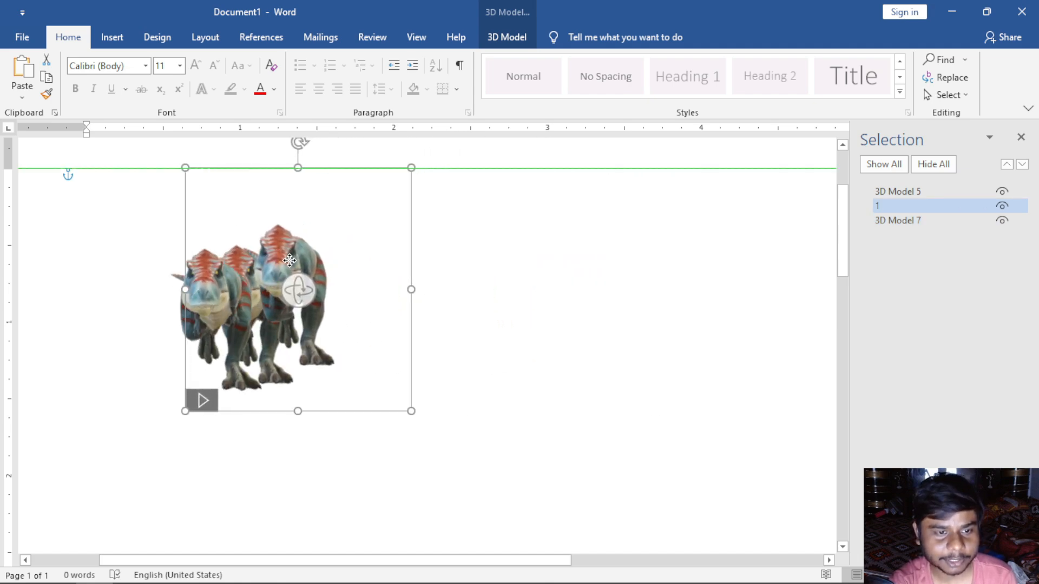
click(1023, 166)
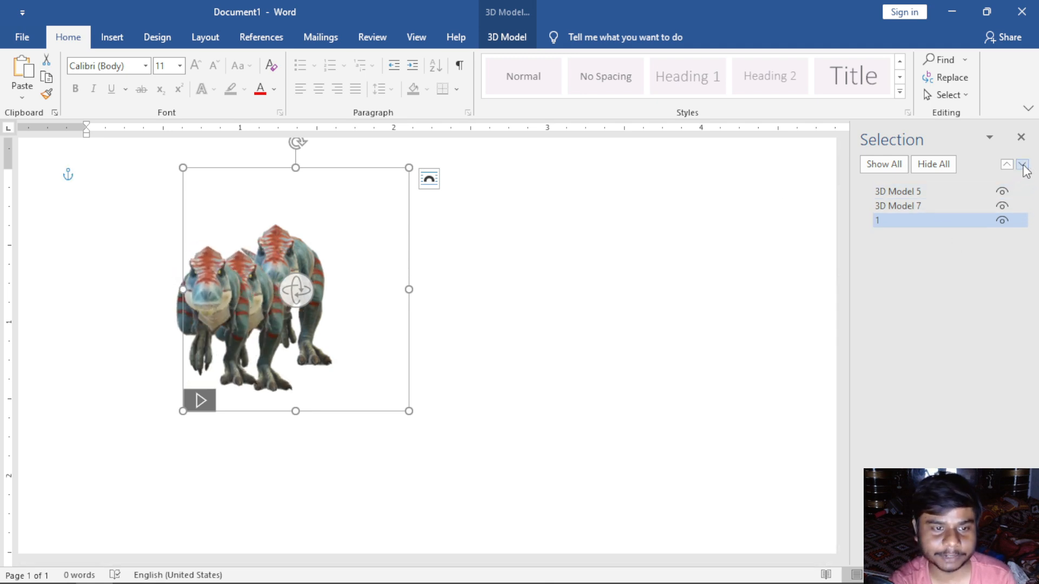
click(1008, 165)
click(1008, 166)
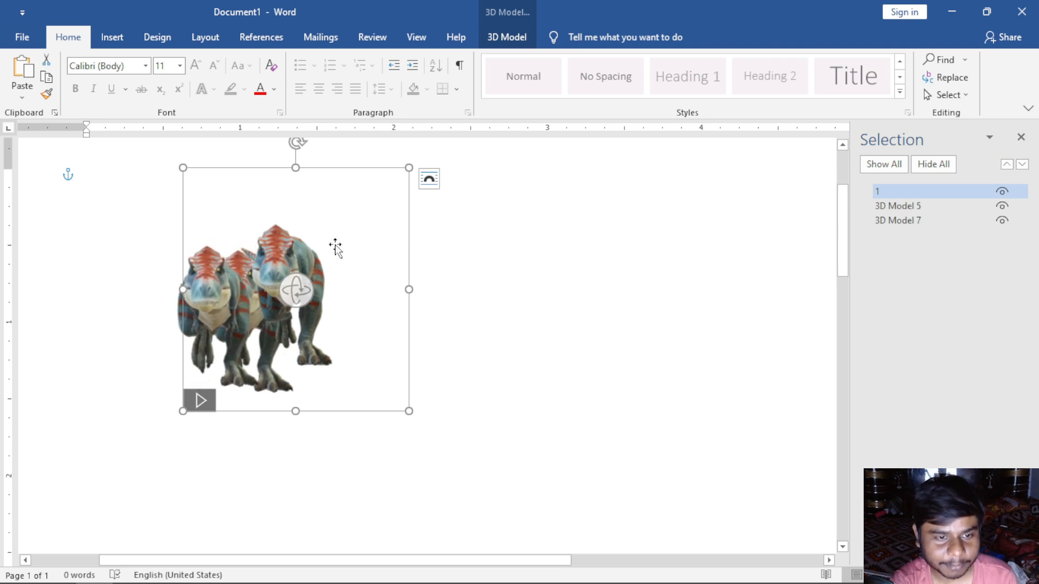
Step: Shift model 1 slightly left, send it to the back of the stack, and close the Selection pane
drag(335, 248, 361, 240)
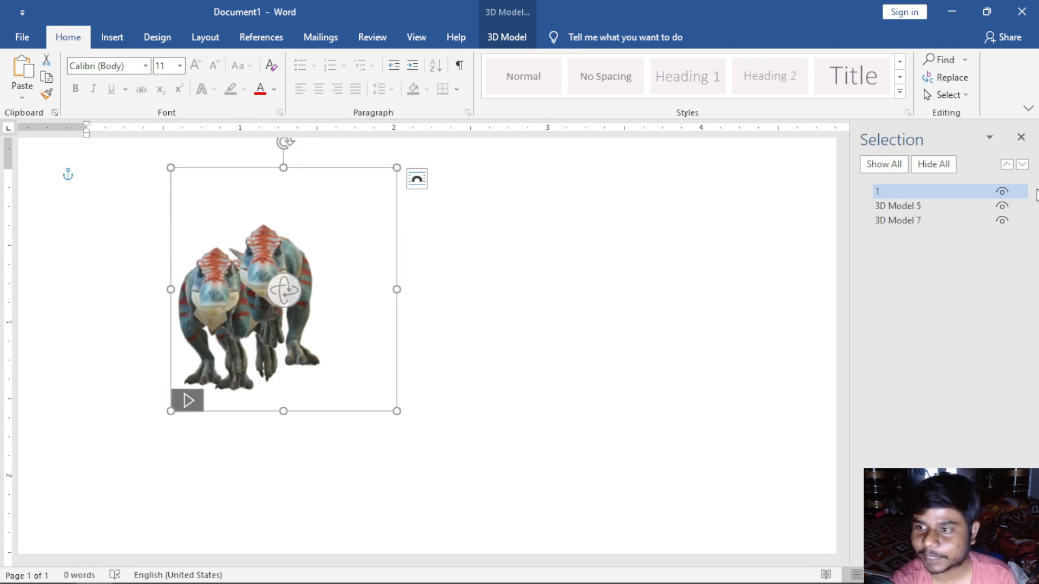
click(1022, 165)
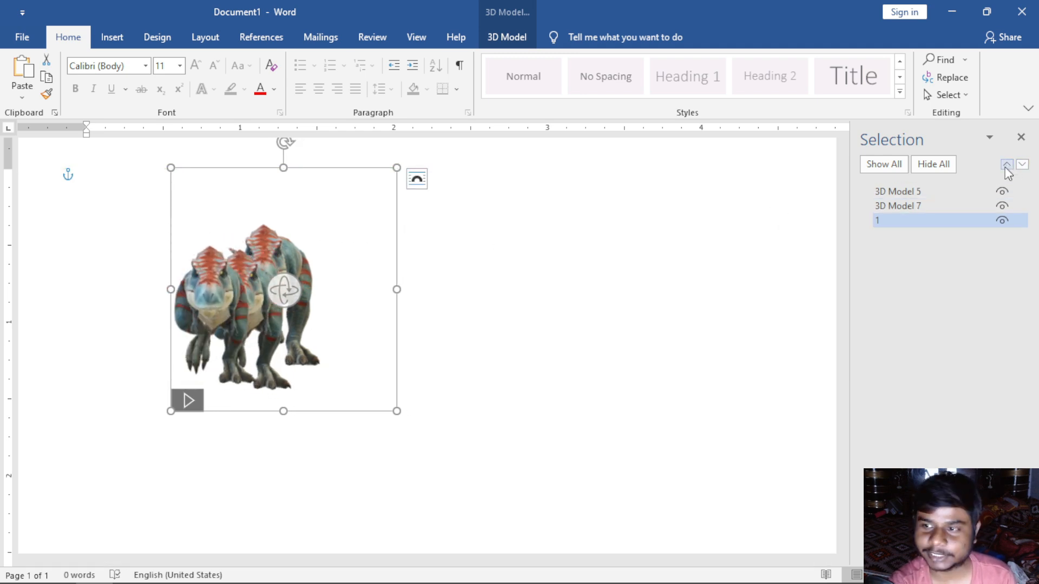
click(1006, 167)
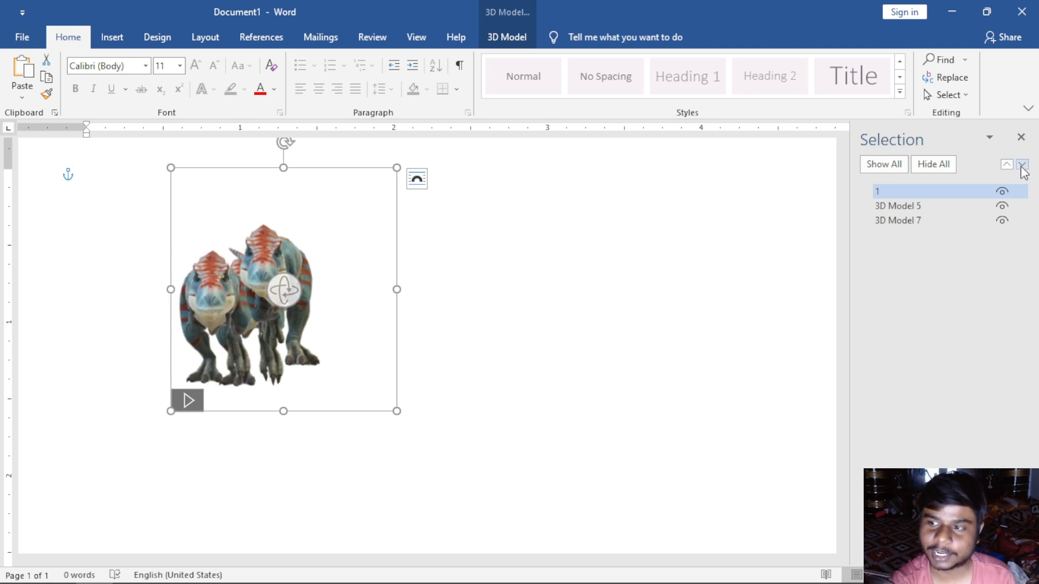
click(1023, 165)
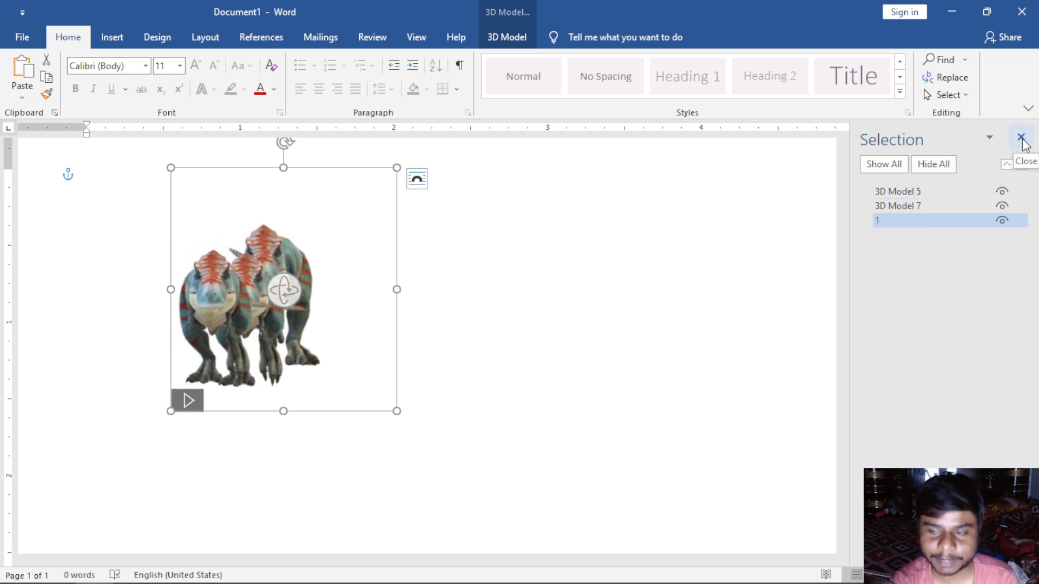
click(1022, 139)
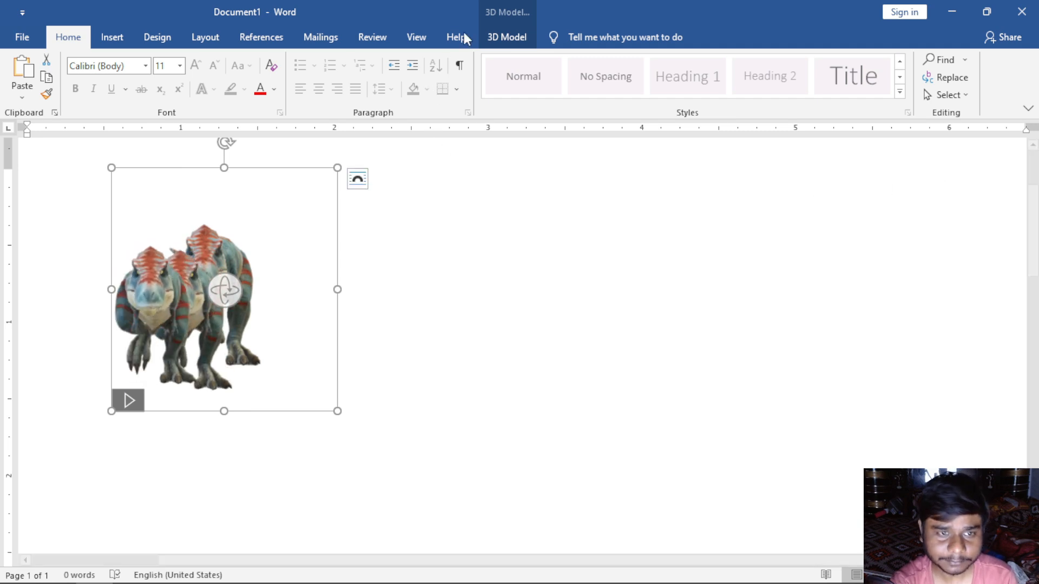
click(499, 34)
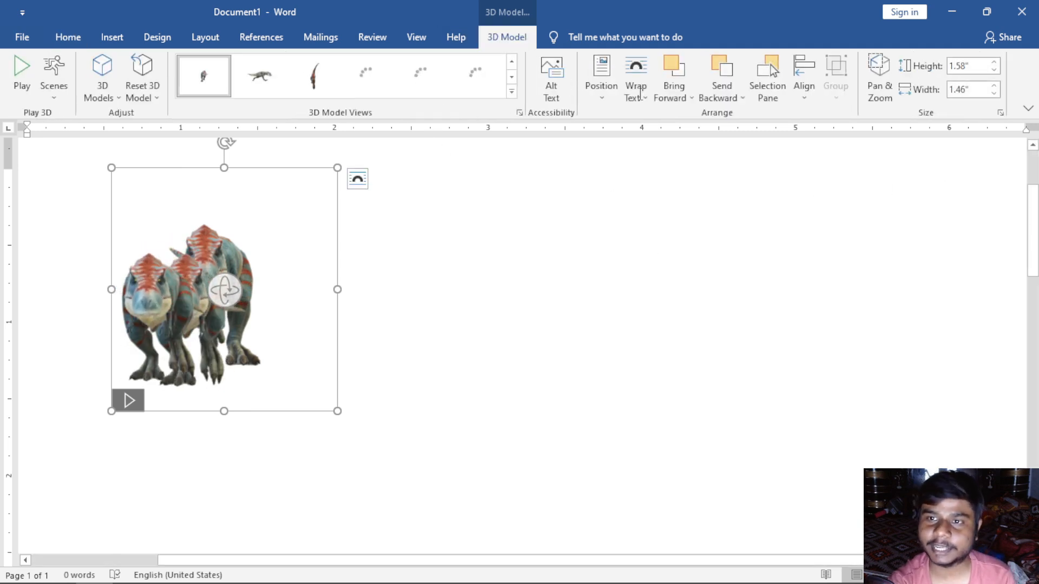
click(800, 95)
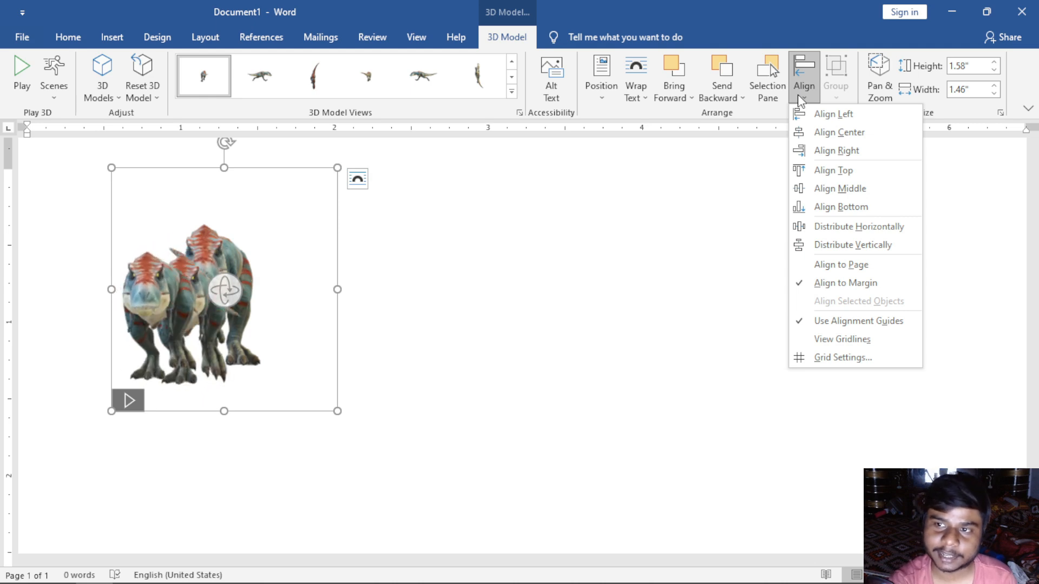
key(Escape)
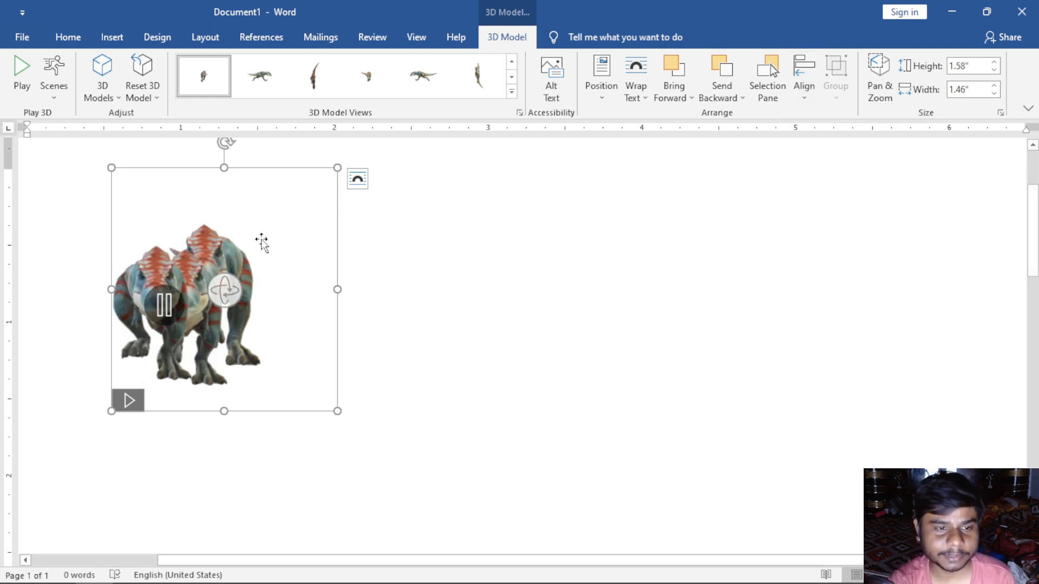
Step: Delete the front two of the three overlapping dinosaurs, keeping only the rearmost model
drag(293, 232, 572, 262)
key(Delete)
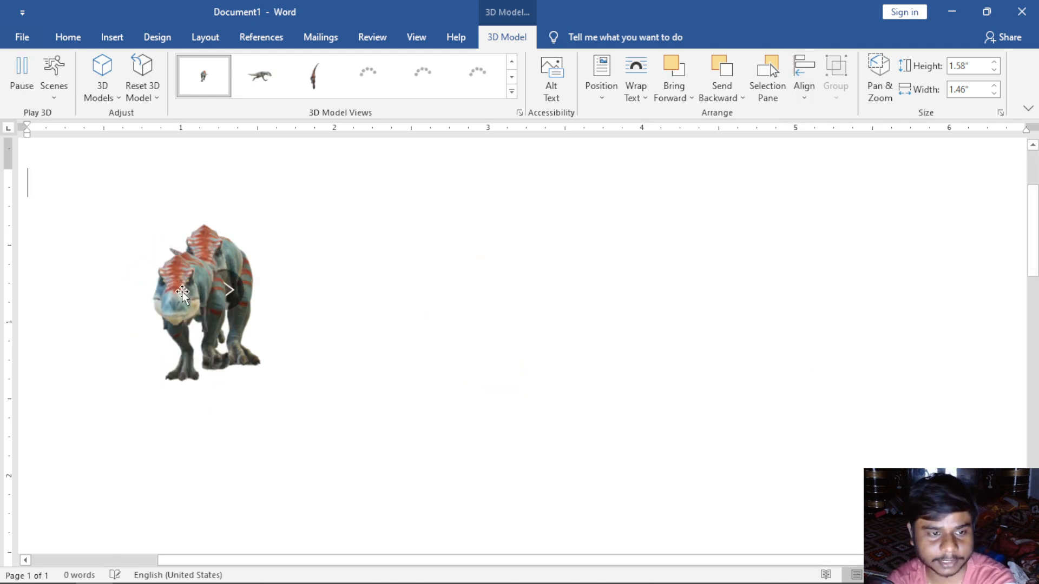
click(394, 322)
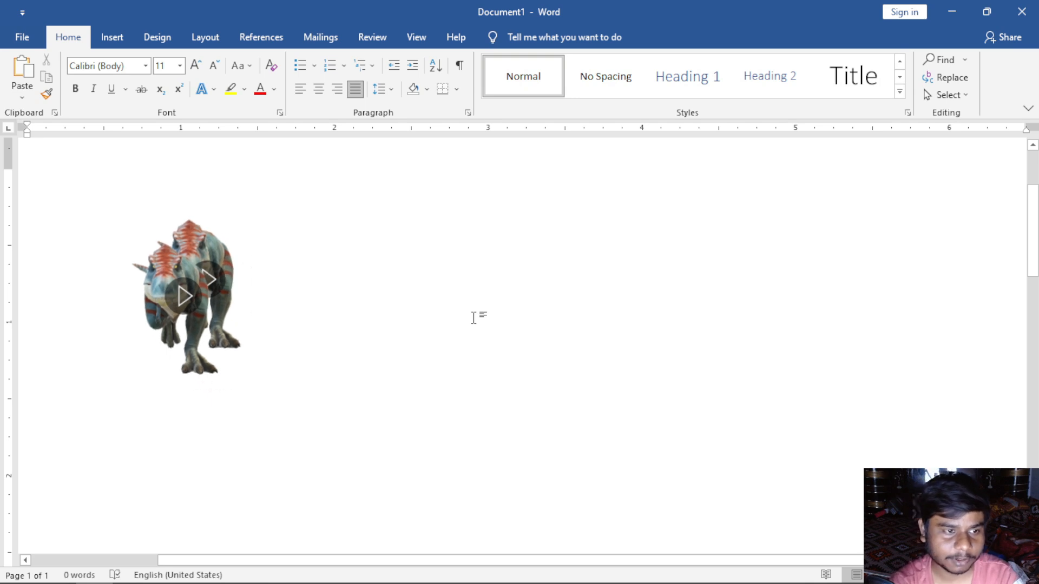
scroll(474, 314, down, 5)
scroll(336, 282, up, 1)
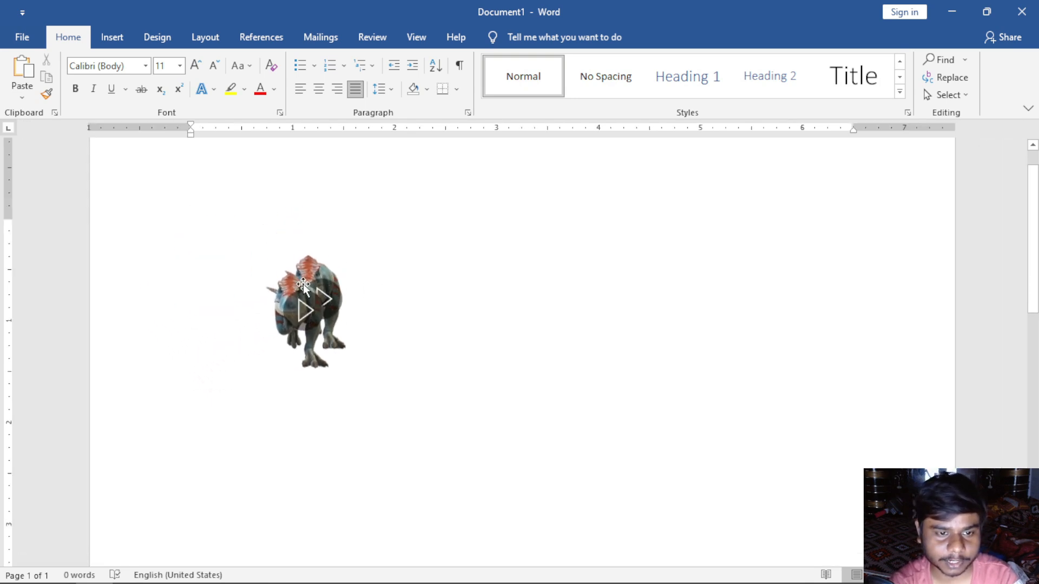
click(289, 274)
key(Delete)
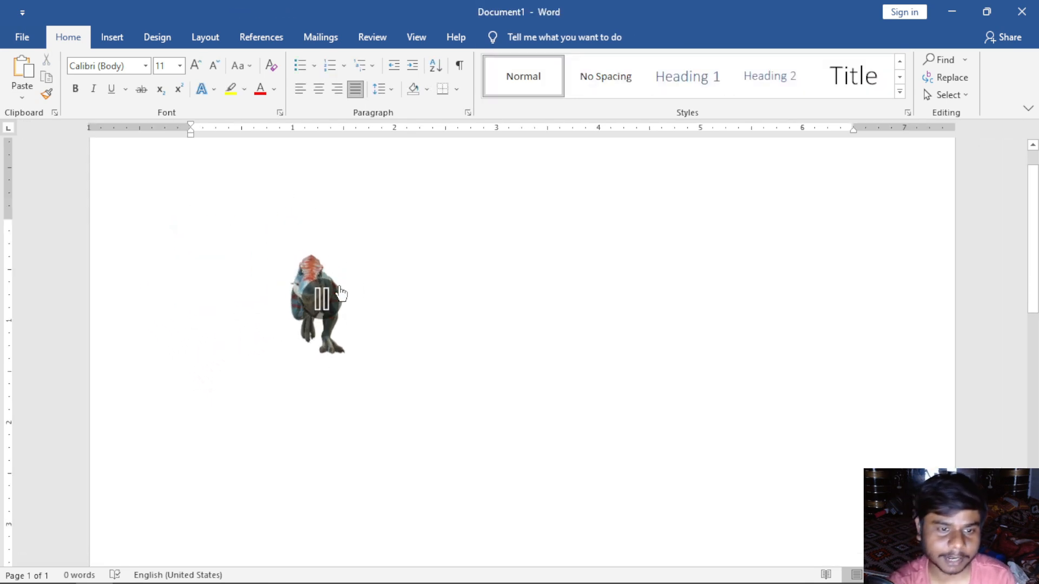
Step: Align the remaining dinosaur to the horizontal center between the page margins
scroll(410, 308, down, 1)
scroll(409, 308, up, 1)
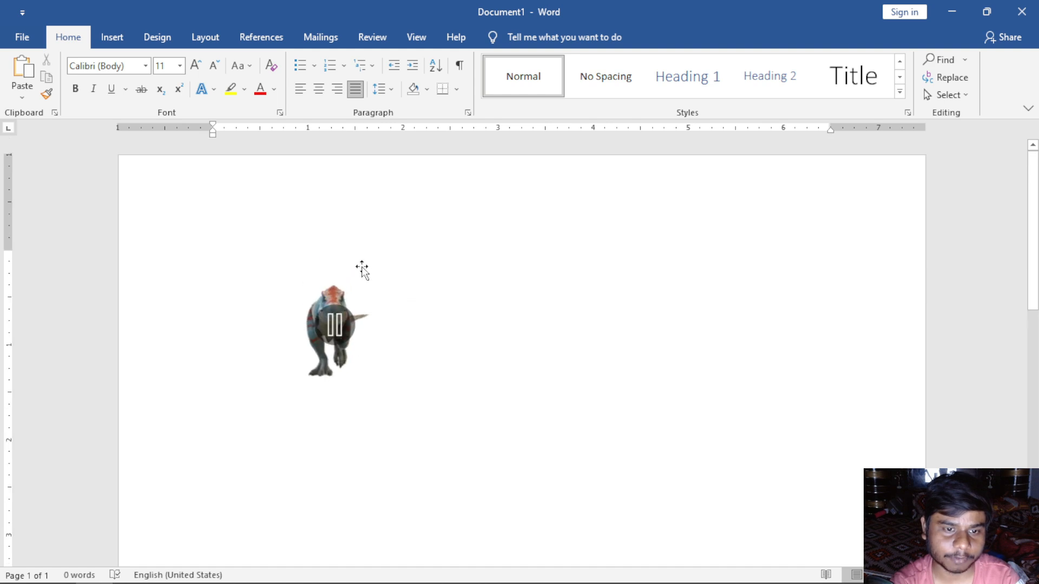
click(346, 283)
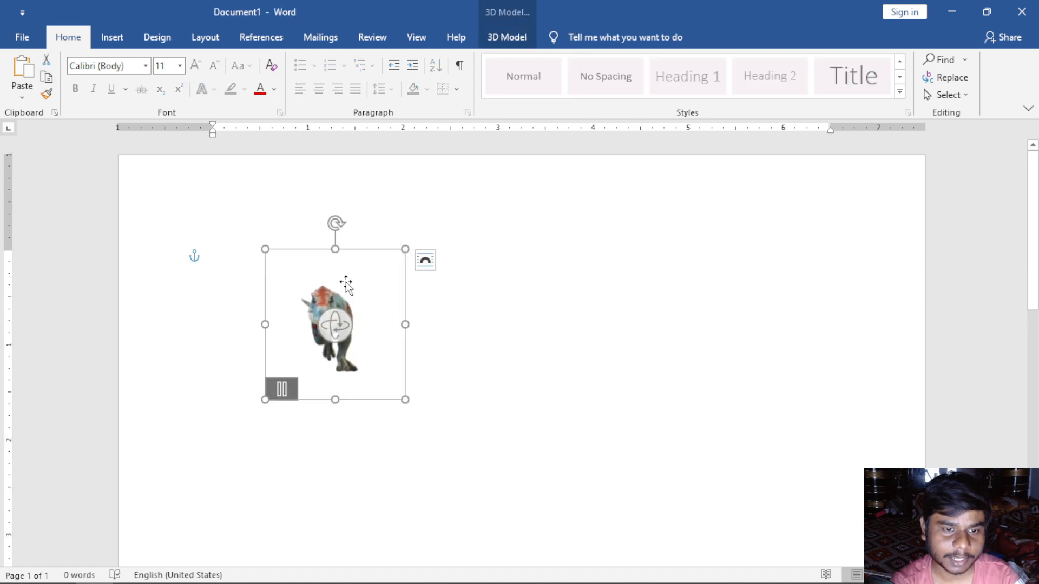
click(507, 37)
click(805, 98)
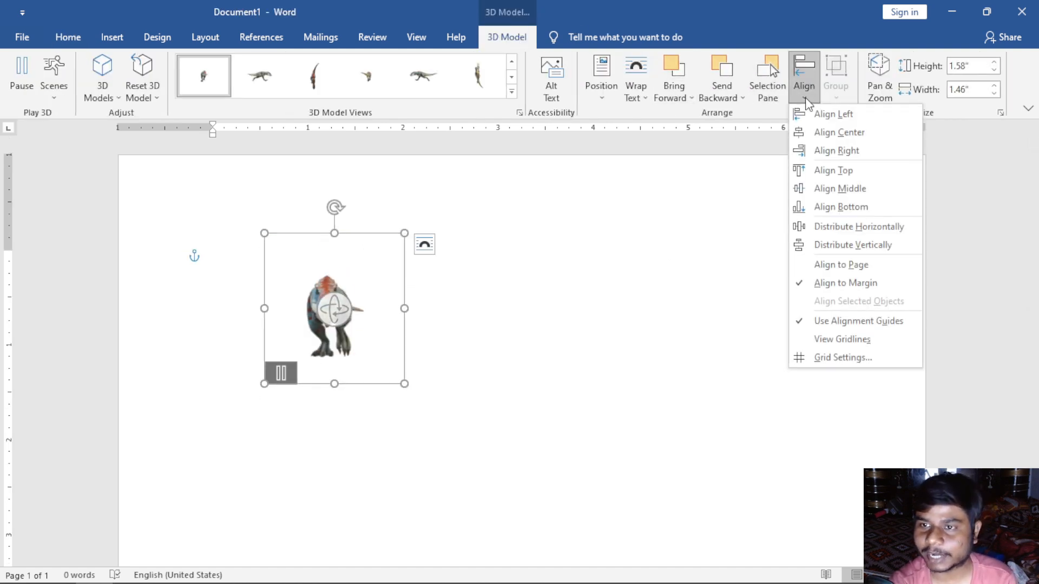
click(864, 130)
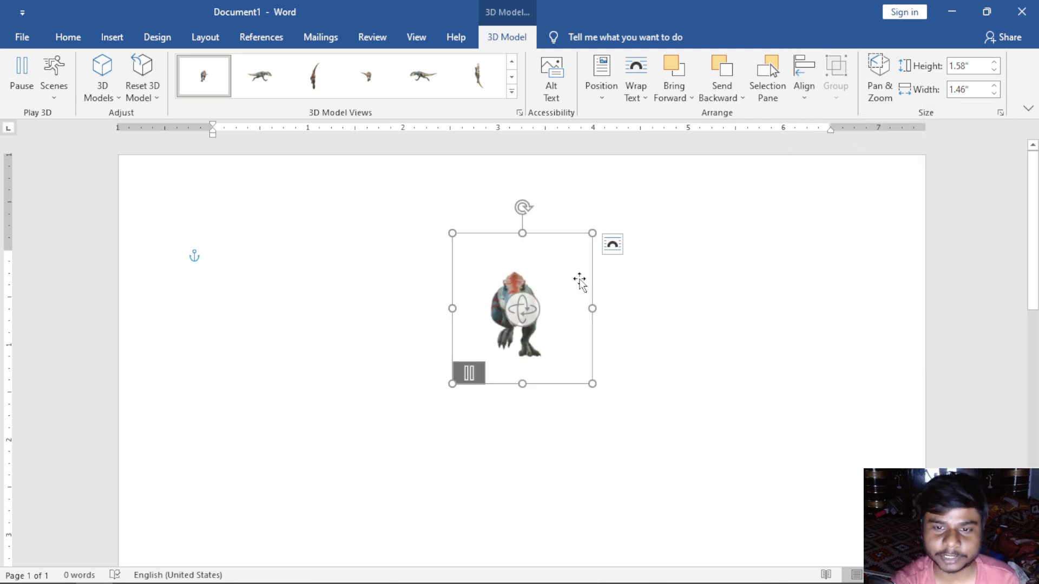
Step: Align the dinosaur to the left margin and after that to the right margin
click(804, 93)
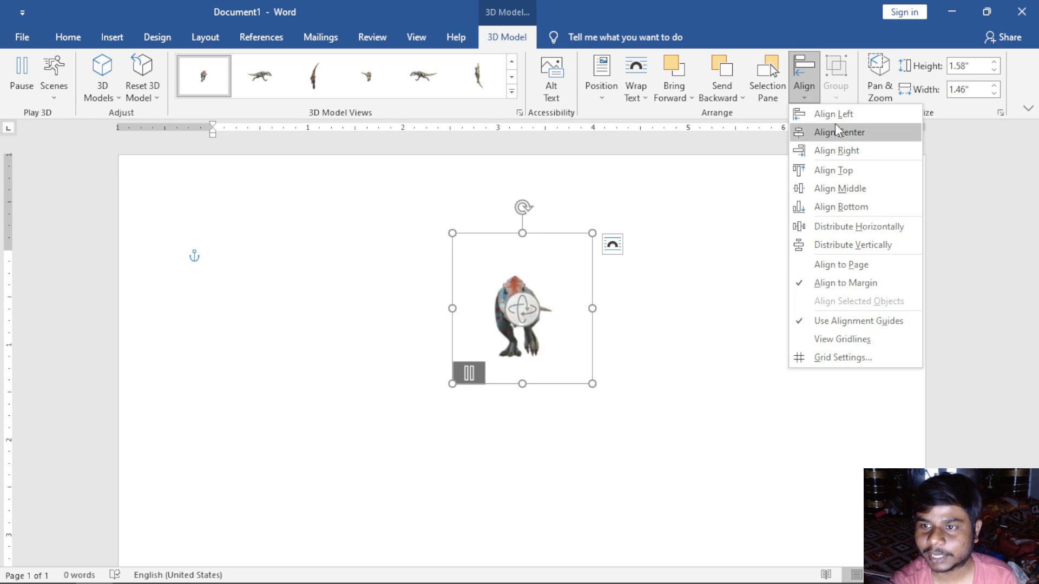
click(836, 116)
click(804, 92)
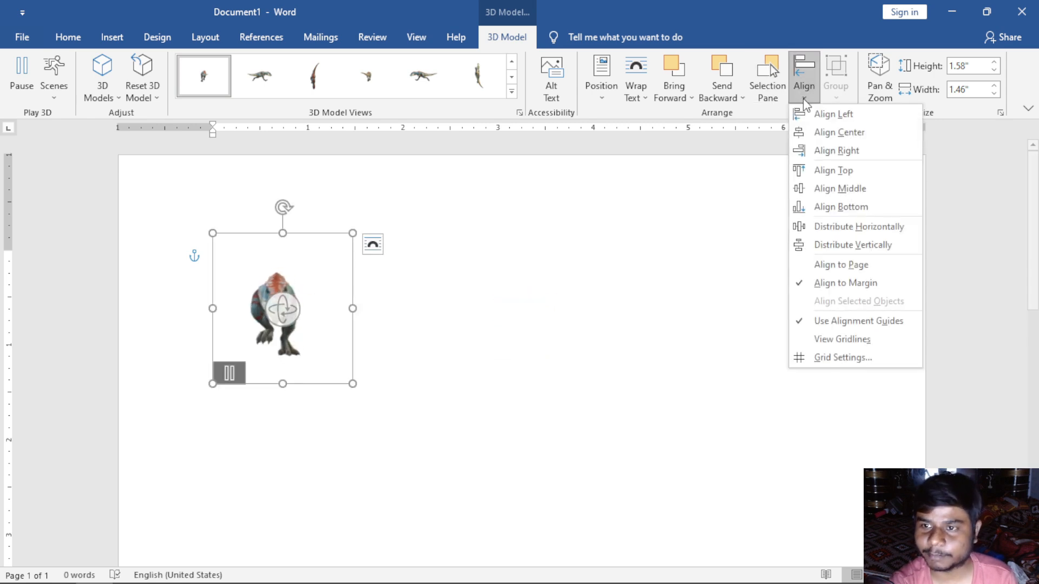
click(820, 148)
Step: Align the dinosaur to the vertical middle of the page and after that to the top margin
click(807, 99)
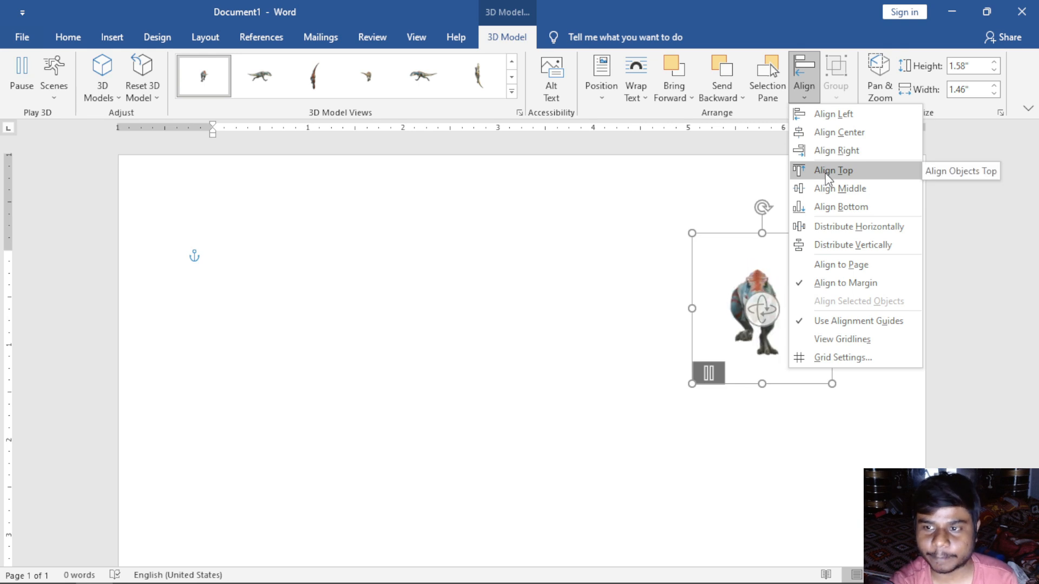
click(828, 188)
ctrl+scroll(826, 331, down, 6)
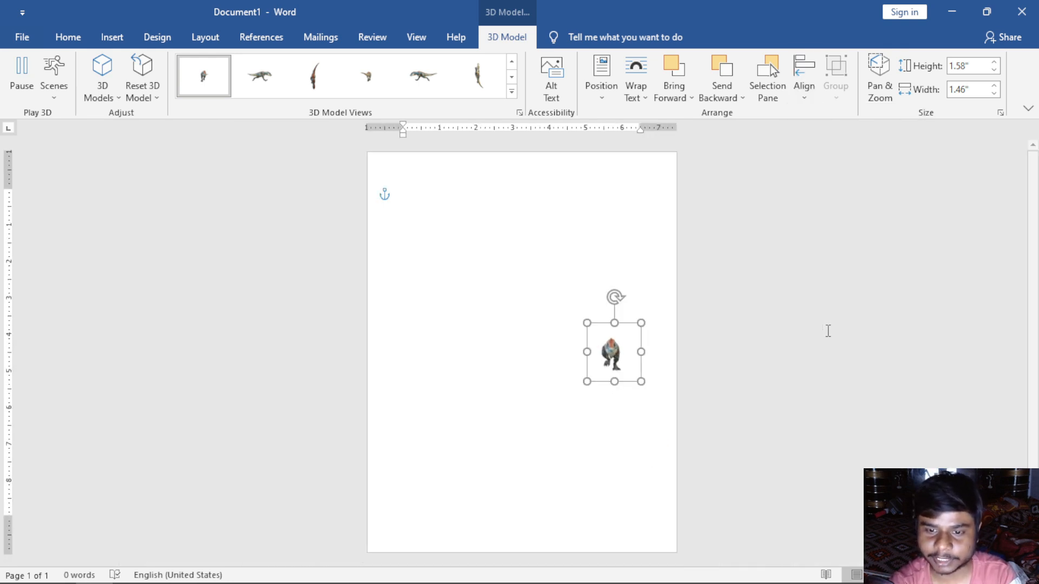
click(804, 83)
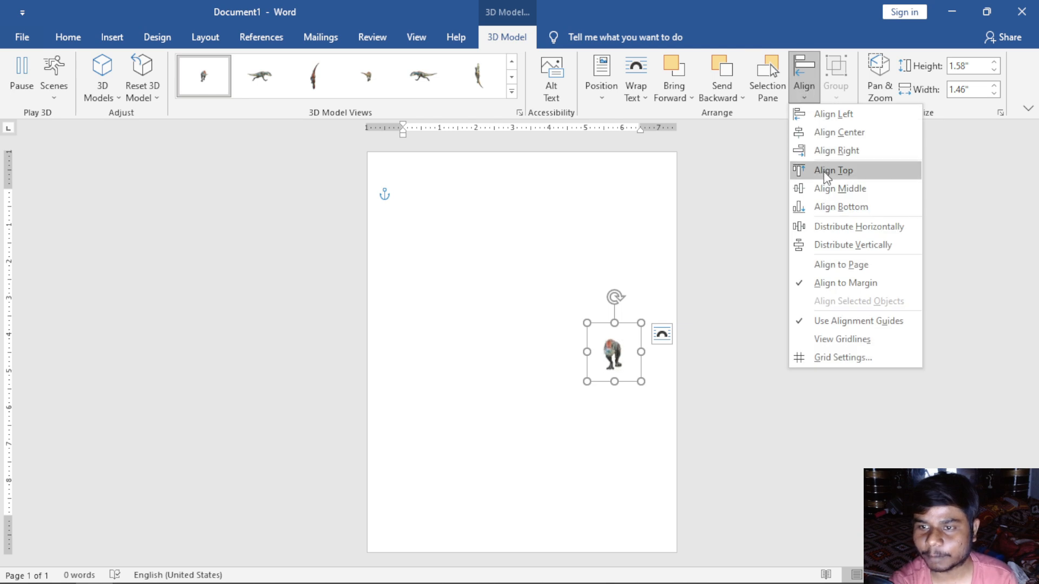
click(828, 170)
Step: Align the dinosaur to the bottom margin and center it horizontally
click(807, 89)
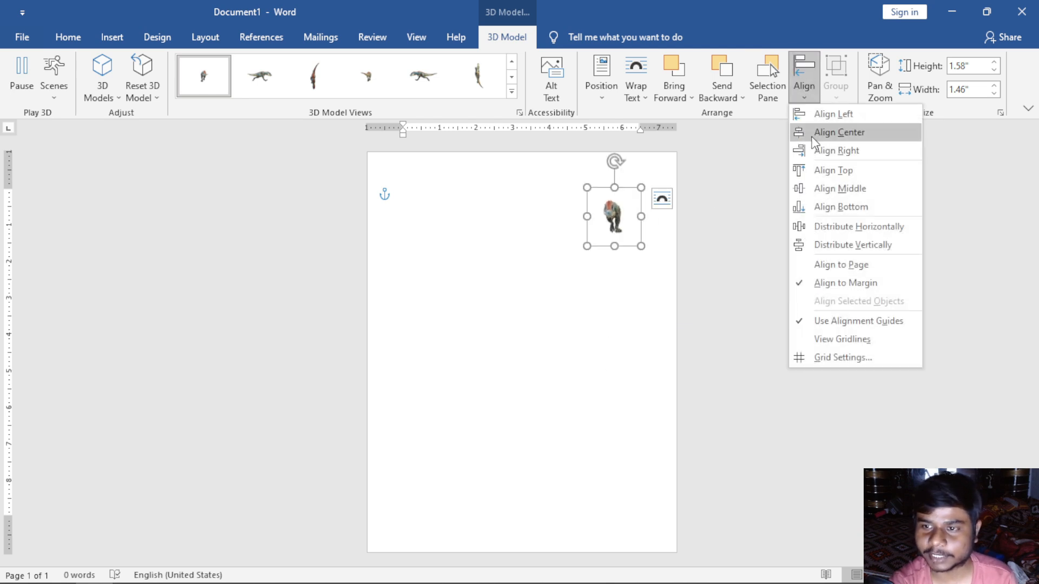
click(833, 207)
click(810, 94)
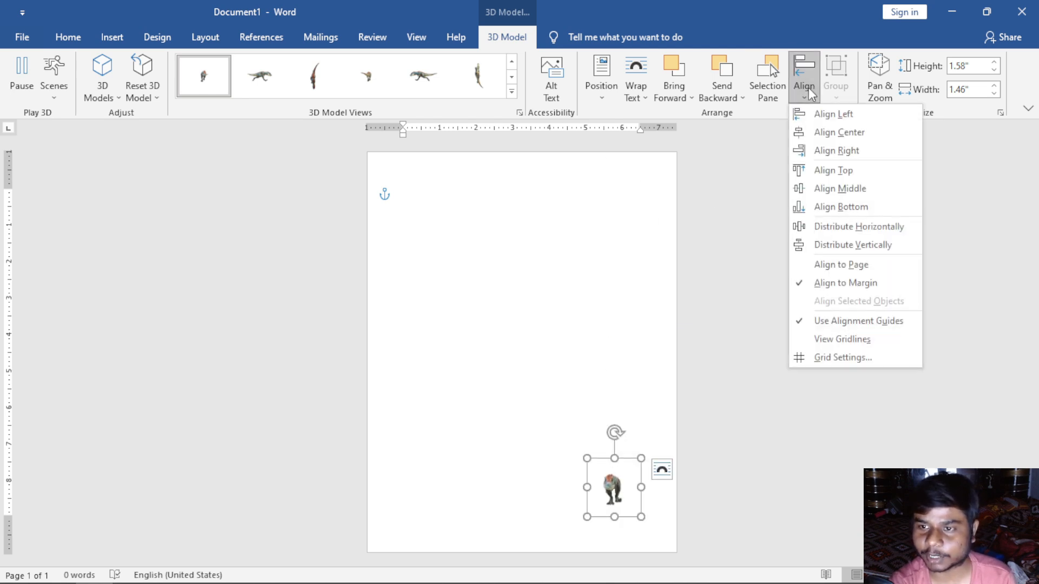
click(838, 134)
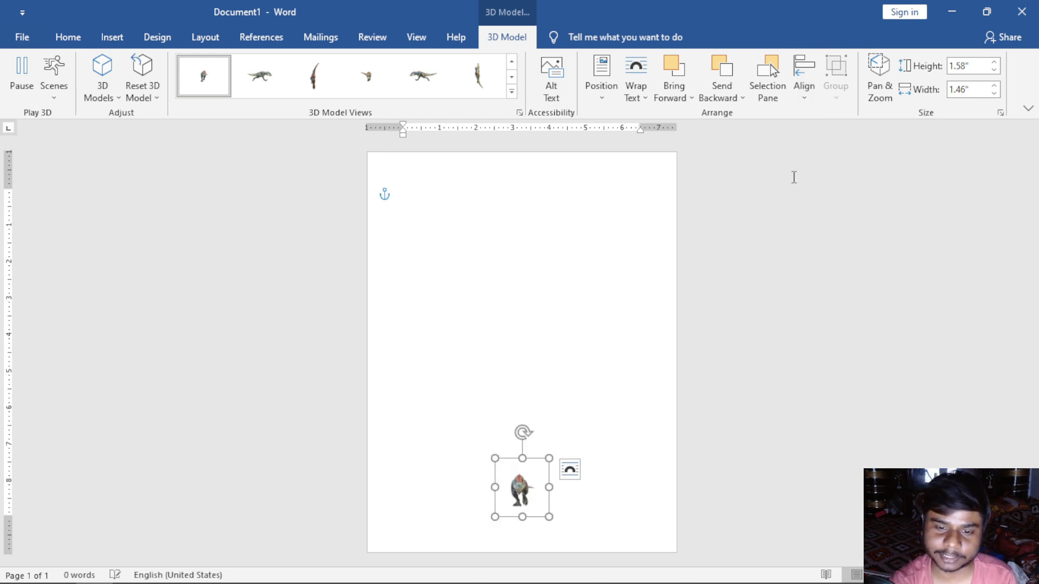
Step: Align the dinosaur to the vertical middle of the page and after that to the top margin
click(800, 99)
click(802, 192)
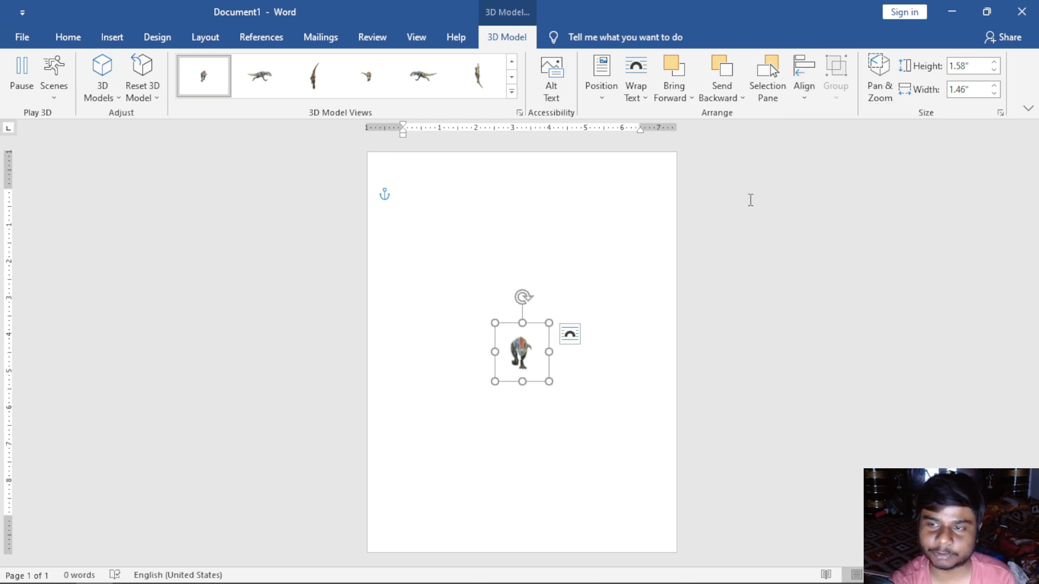
click(808, 101)
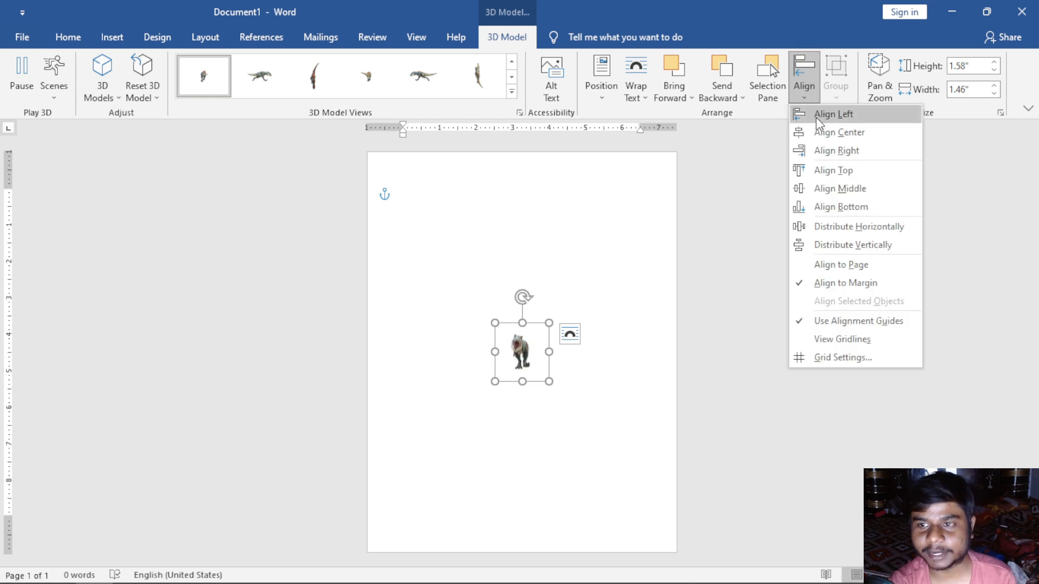
click(836, 170)
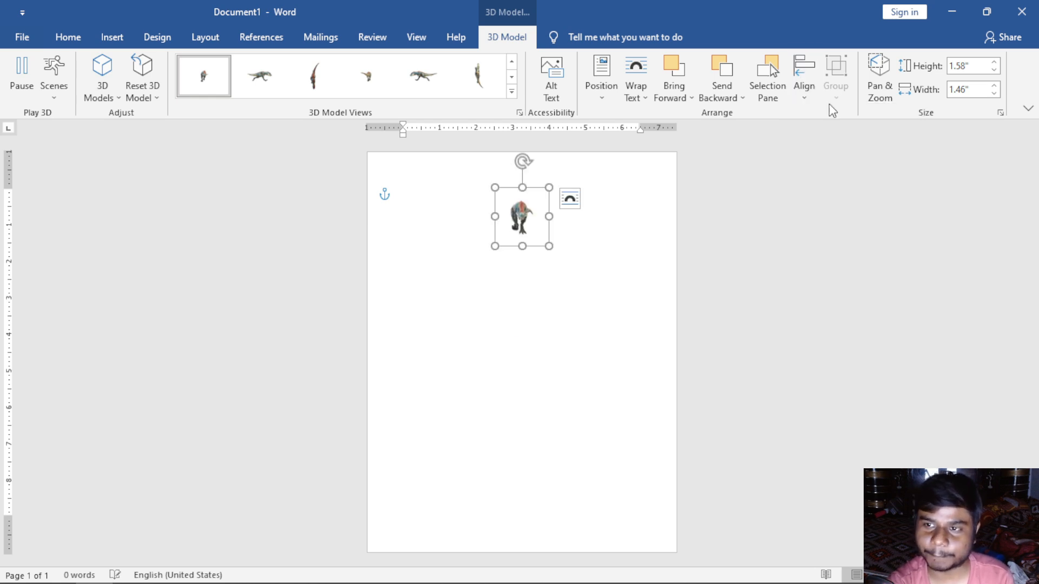
Step: Align the dinosaur to the left margin and after that to the bottom margin
click(811, 87)
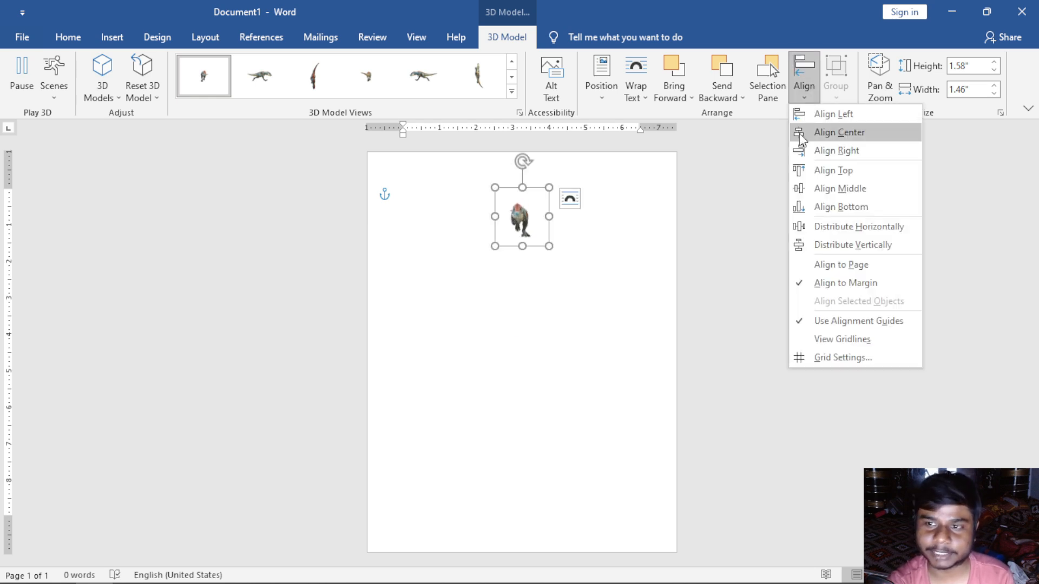
click(821, 108)
click(804, 86)
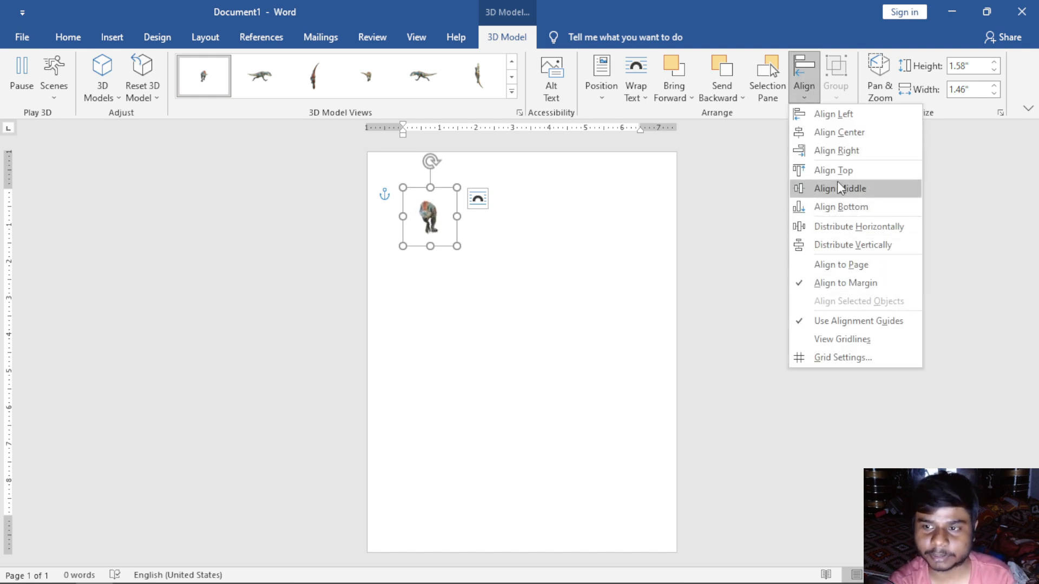
click(839, 207)
Step: Align the dinosaur to the right margin and after that center it horizontally
click(804, 75)
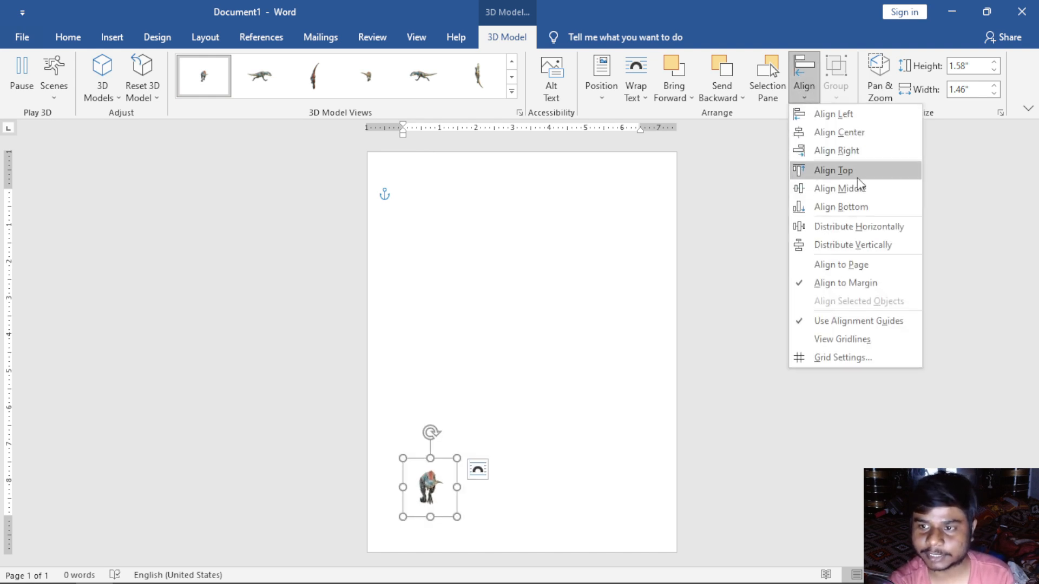
click(850, 154)
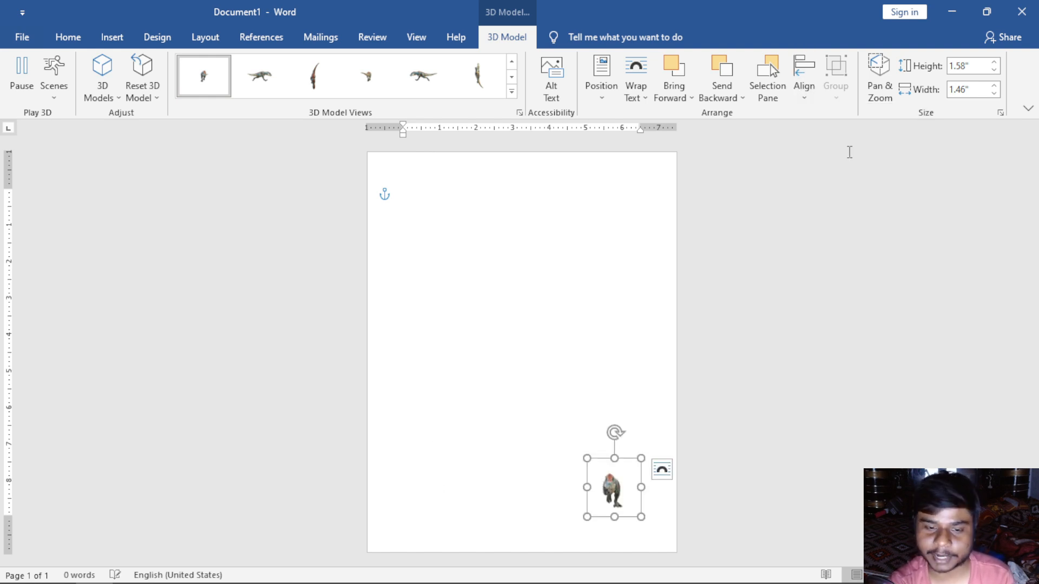
click(810, 95)
click(840, 123)
Step: Align the dinosaur to the vertical middle between the margins and try distributing it vertically
click(806, 97)
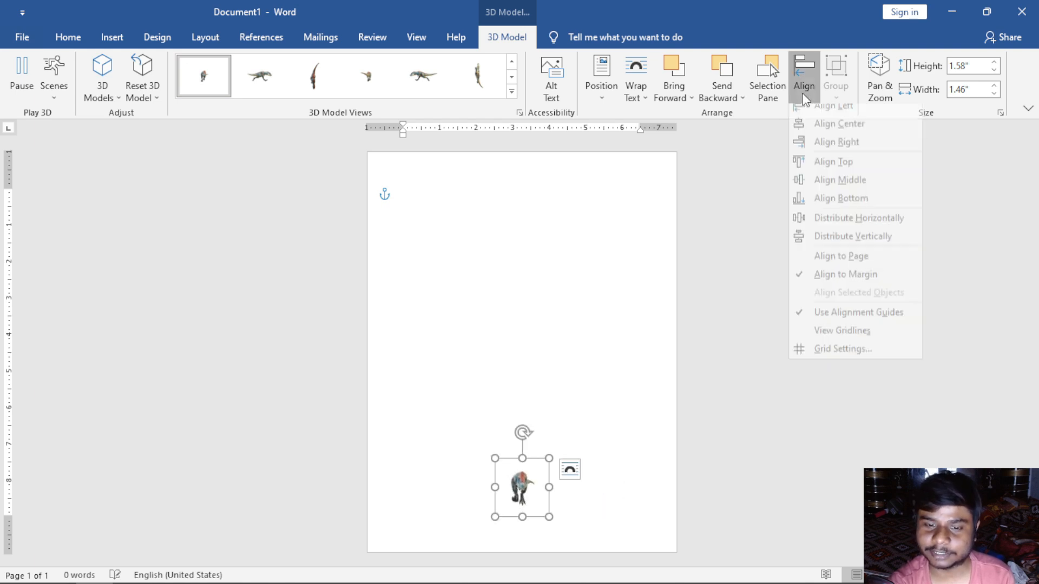
click(824, 181)
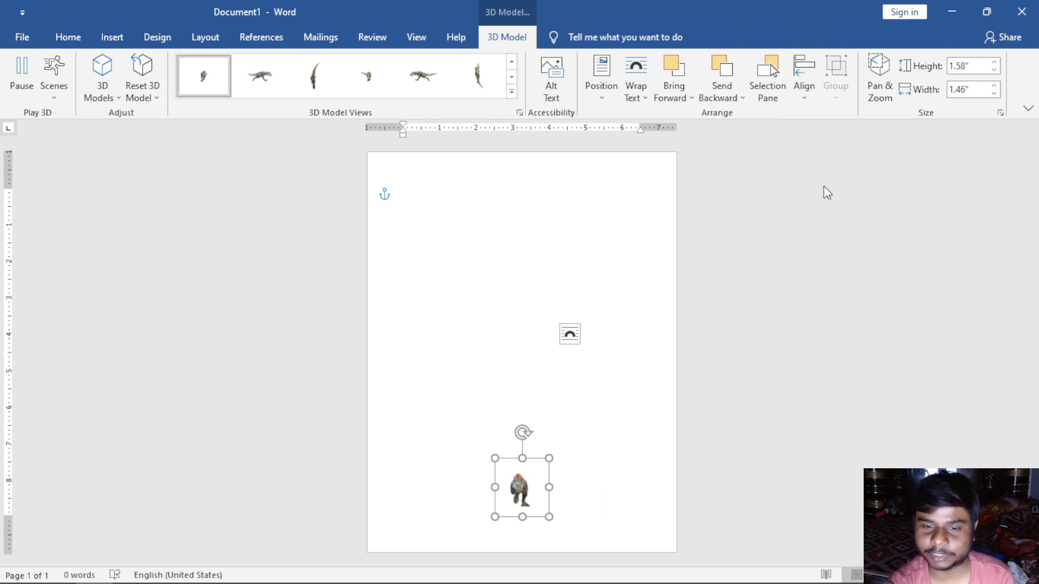
click(814, 96)
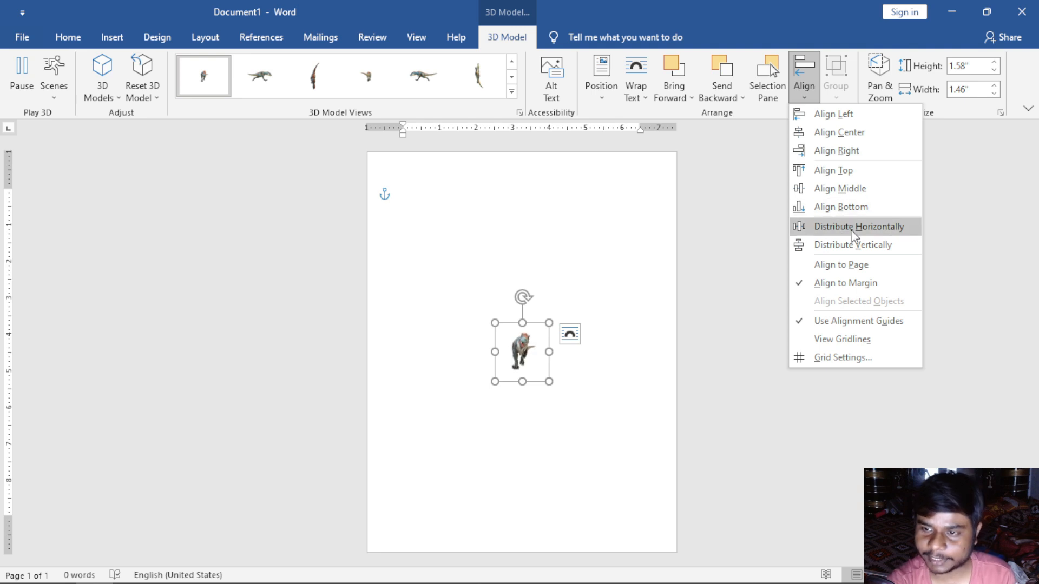
click(872, 252)
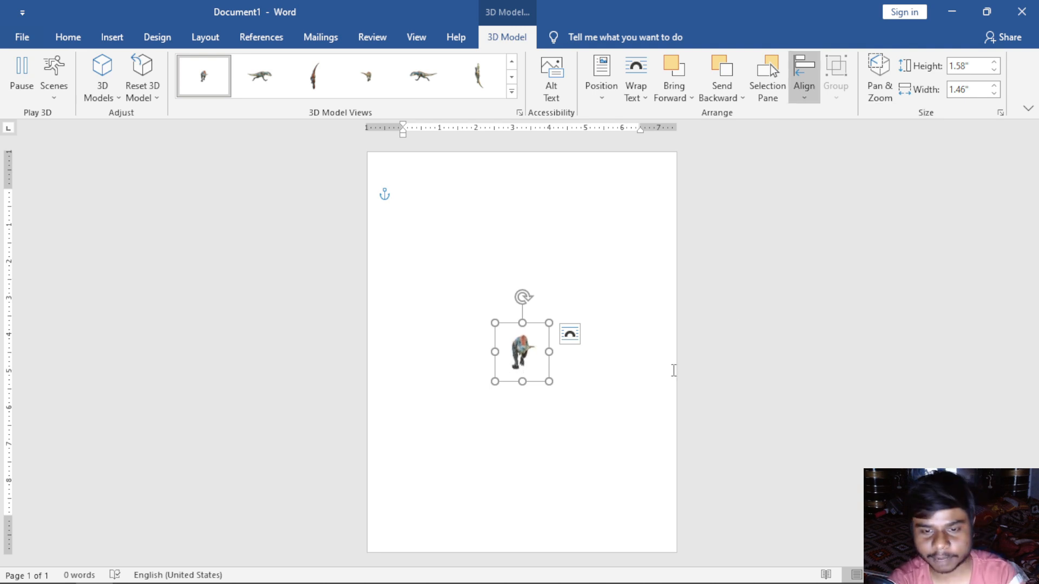
Step: Duplicate the dinosaur twice and move the newest copy to the right edge of the page, level with the original
key(ctrl+d)
key(ctrl+d)
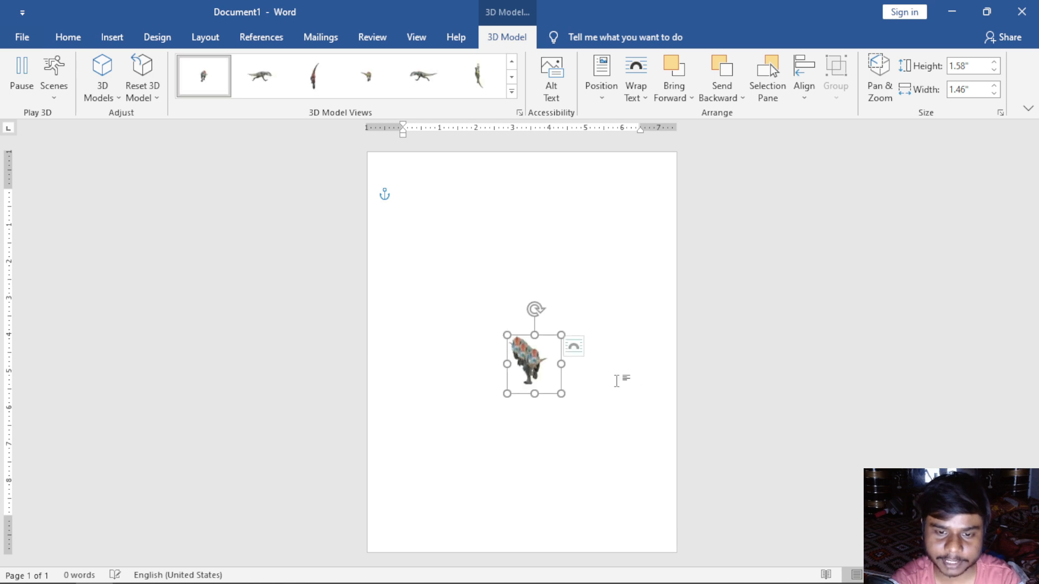
drag(561, 382, 544, 212)
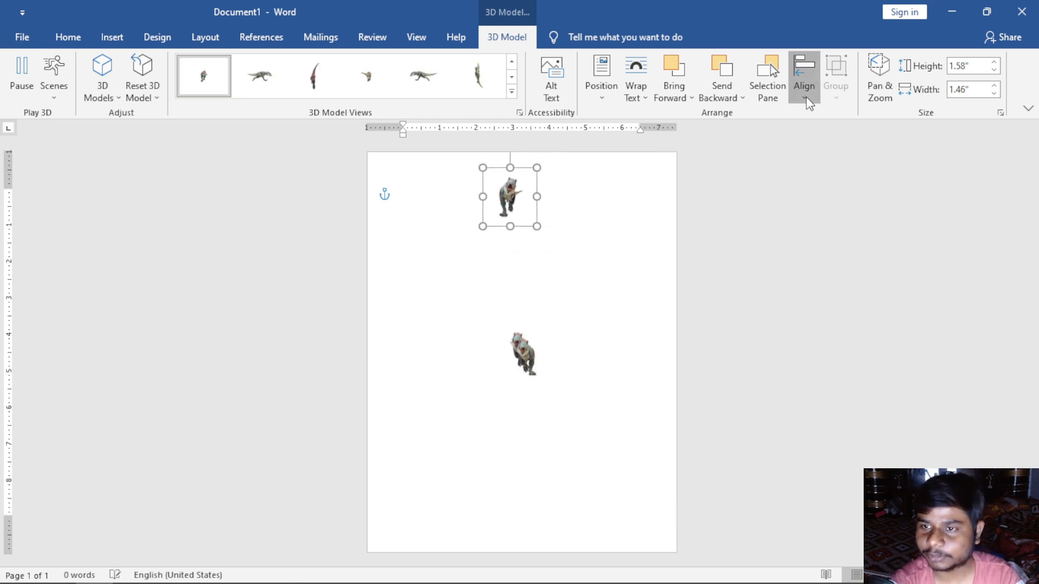
click(807, 95)
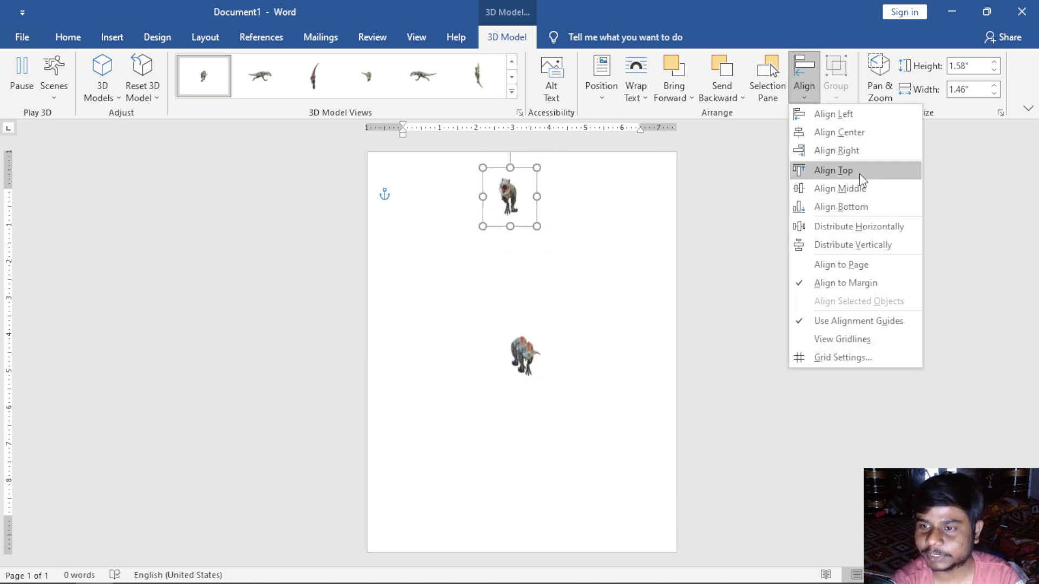
click(538, 204)
drag(538, 204, 674, 366)
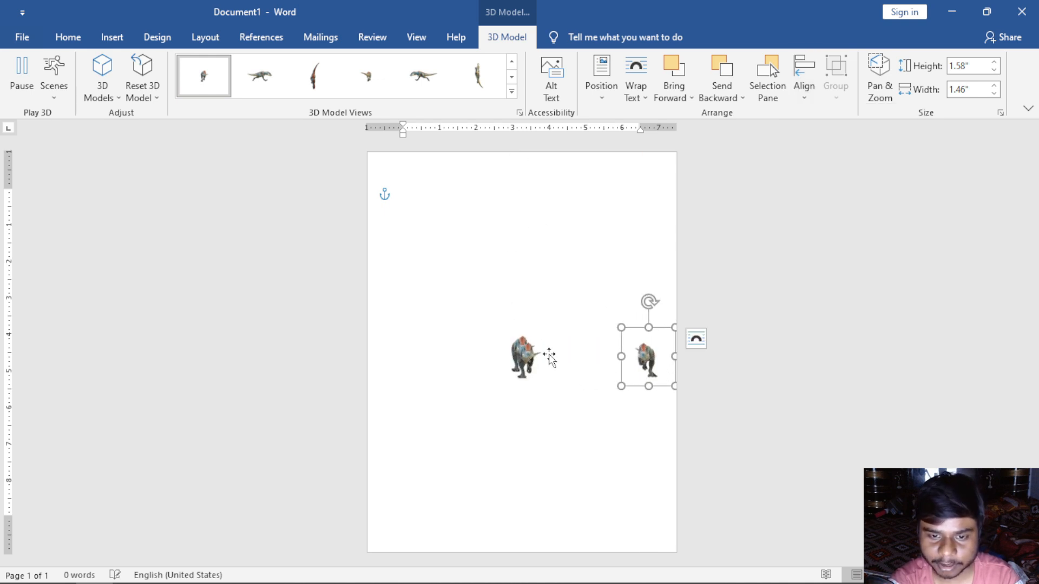
Step: Move the other copy just to the left of the centered dinosaur and deselect it
click(522, 354)
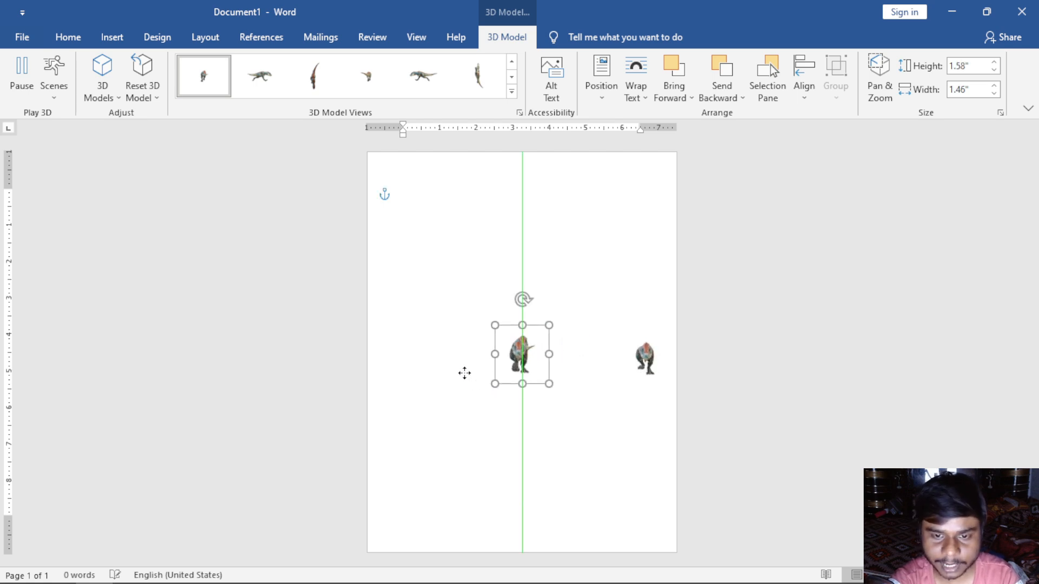
drag(465, 373, 438, 373)
click(543, 429)
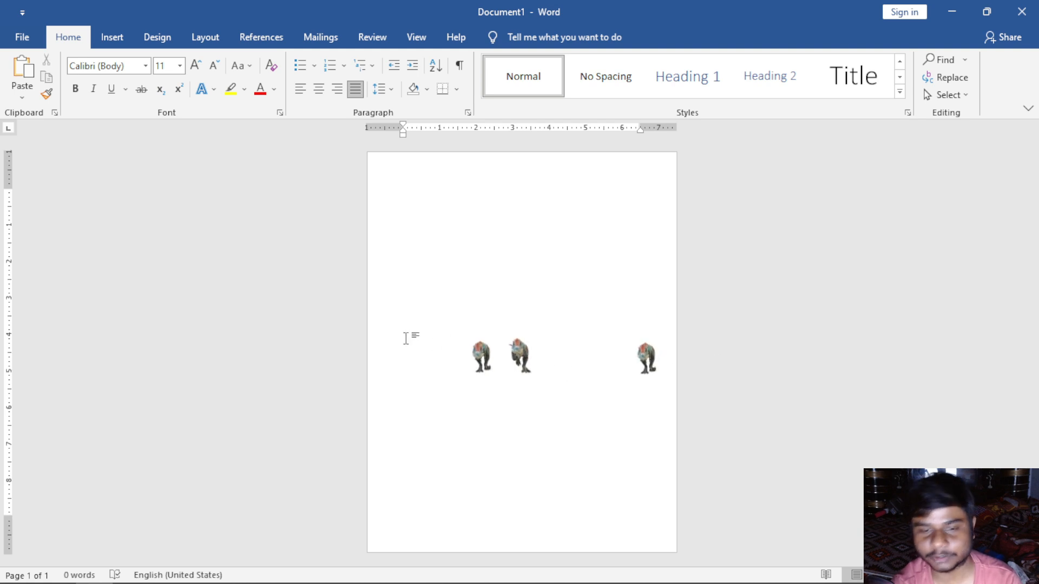
Step: Select all three dinosaurs, distribute them horizontally, and undo the distribution
click(466, 345)
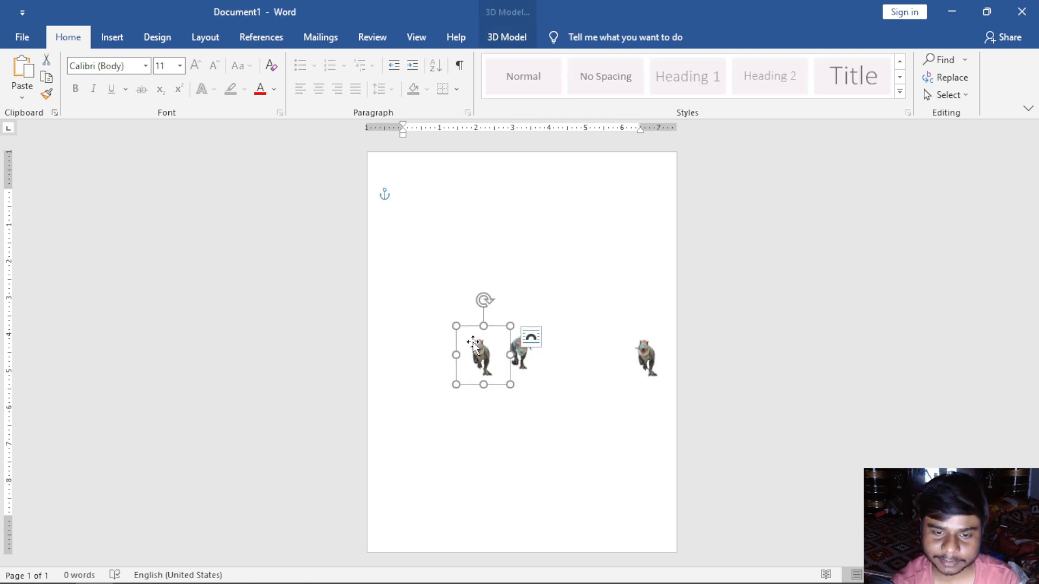
shift+click(516, 368)
click(621, 363)
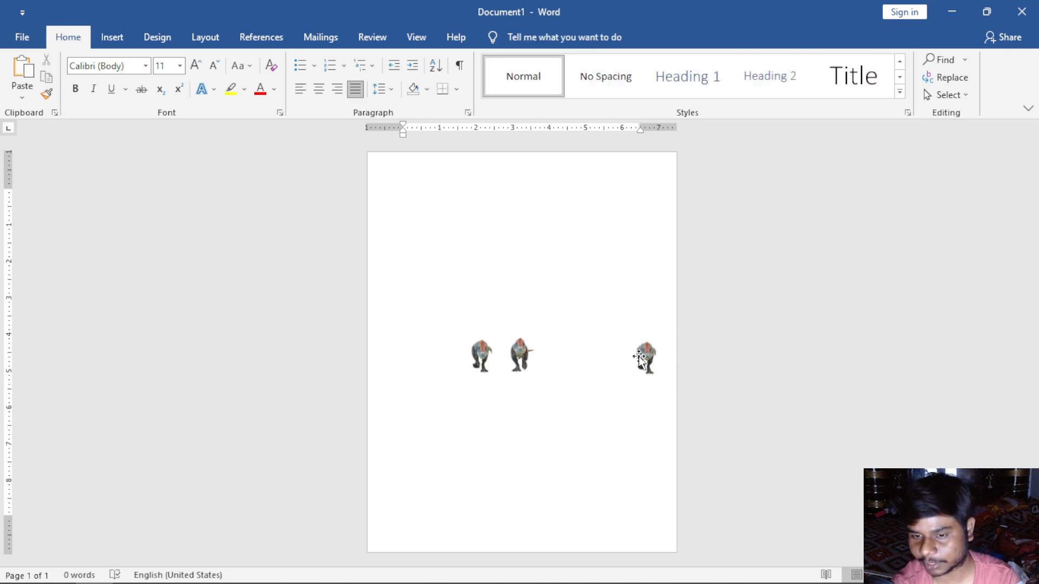
click(639, 356)
shift+click(523, 367)
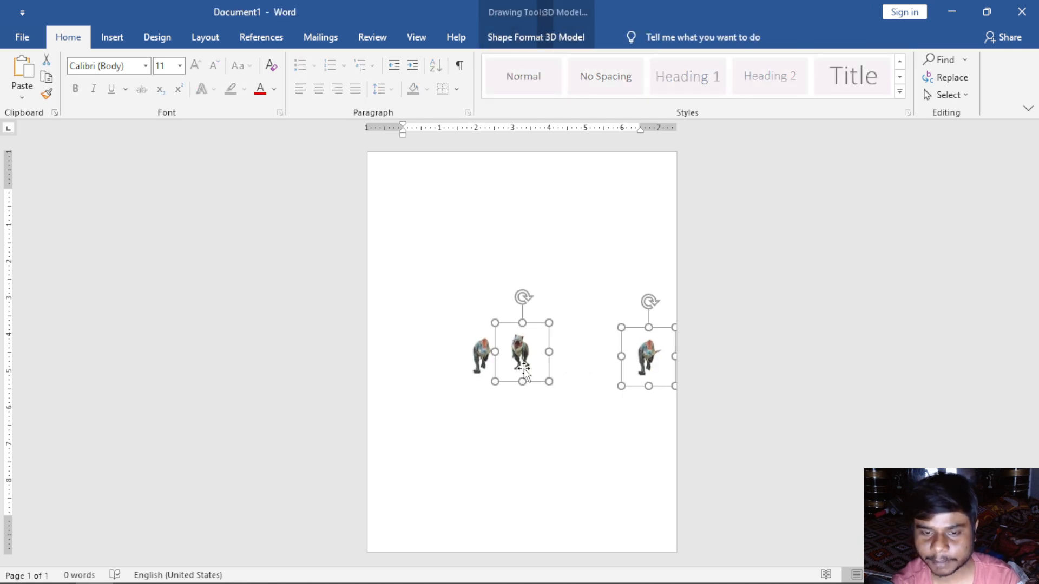
shift+click(471, 362)
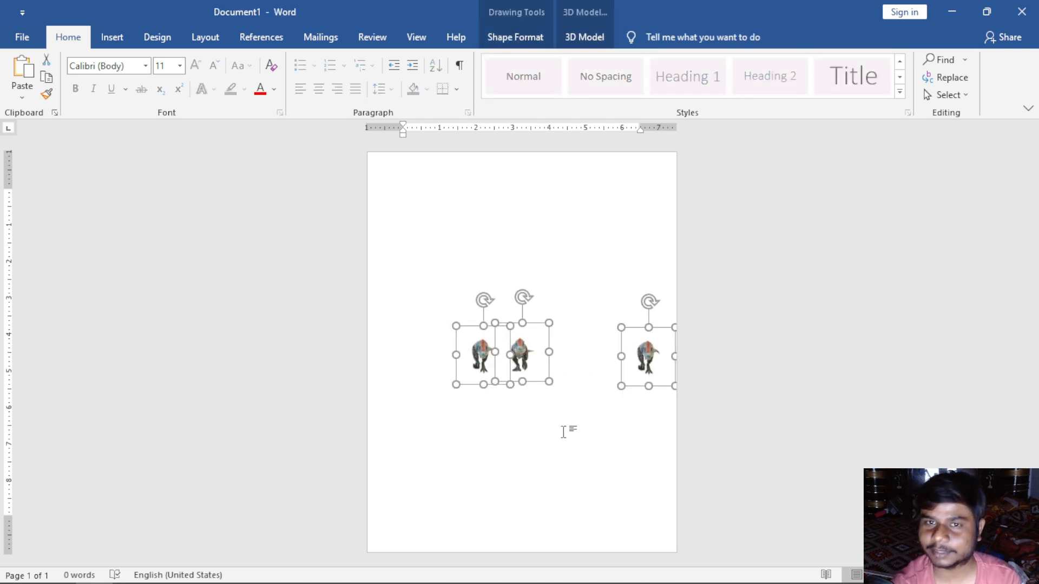
click(599, 40)
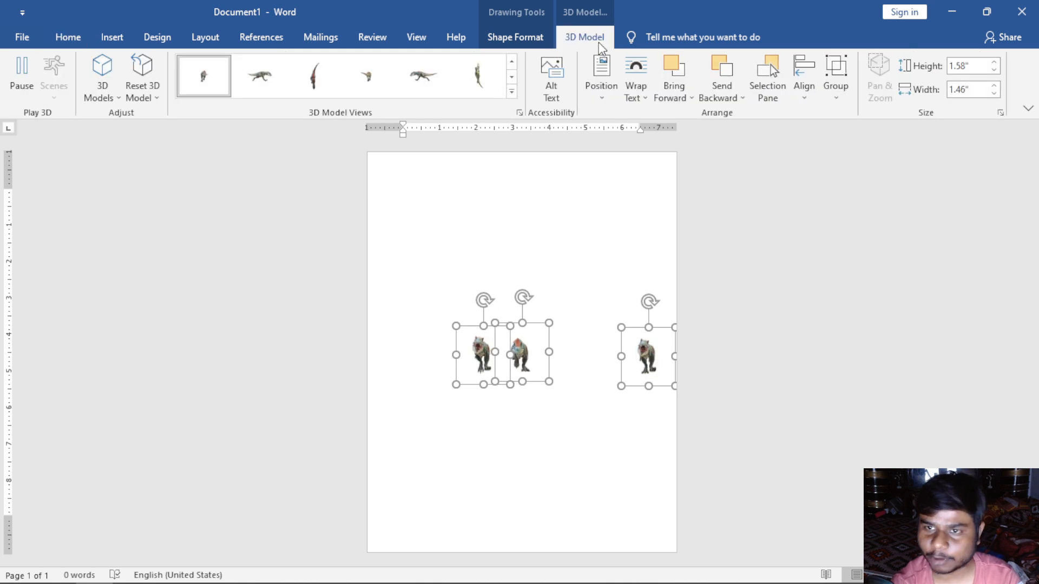
click(798, 91)
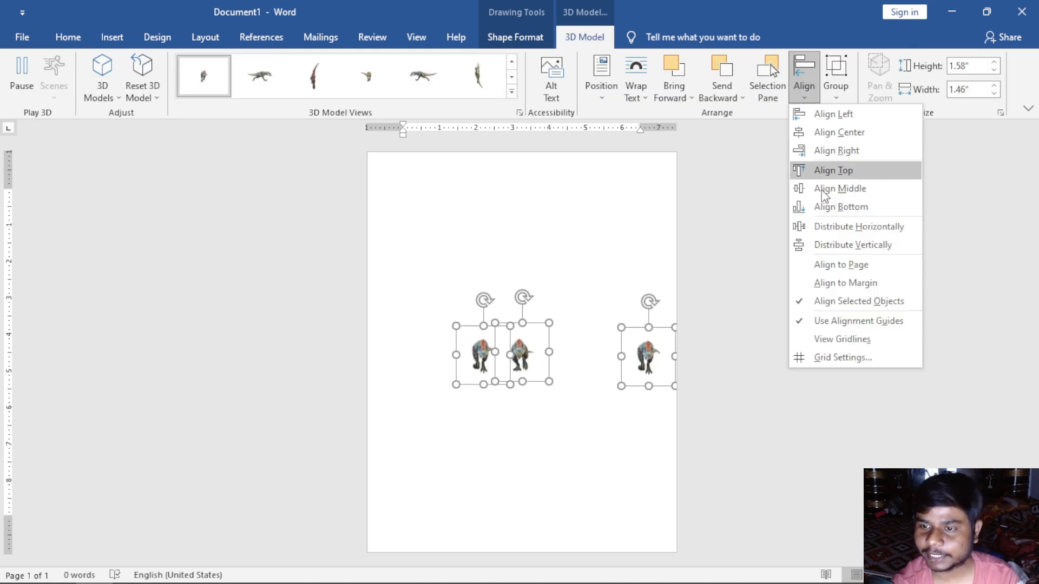
click(834, 228)
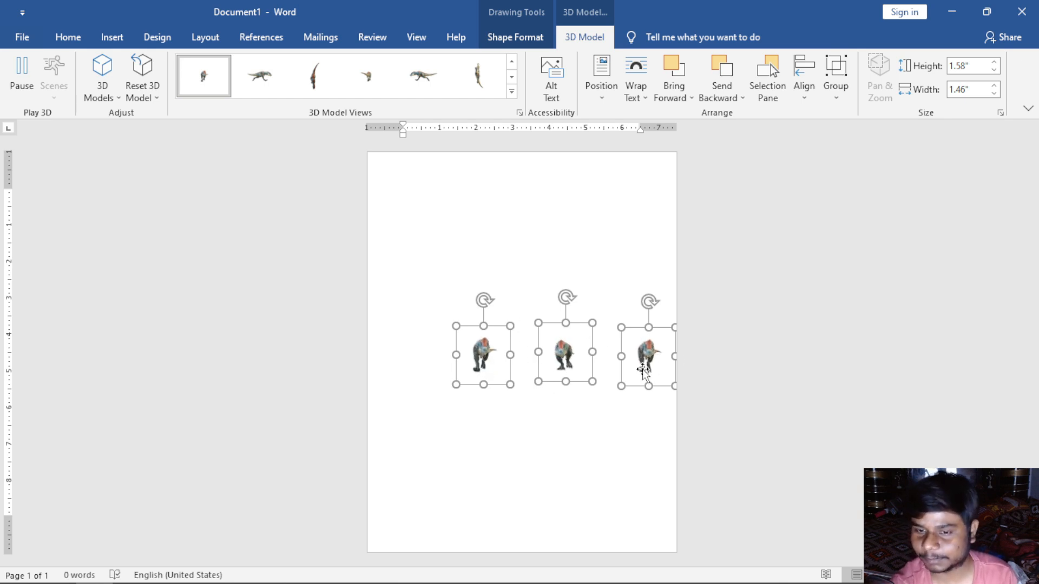
key(ctrl+z)
click(556, 446)
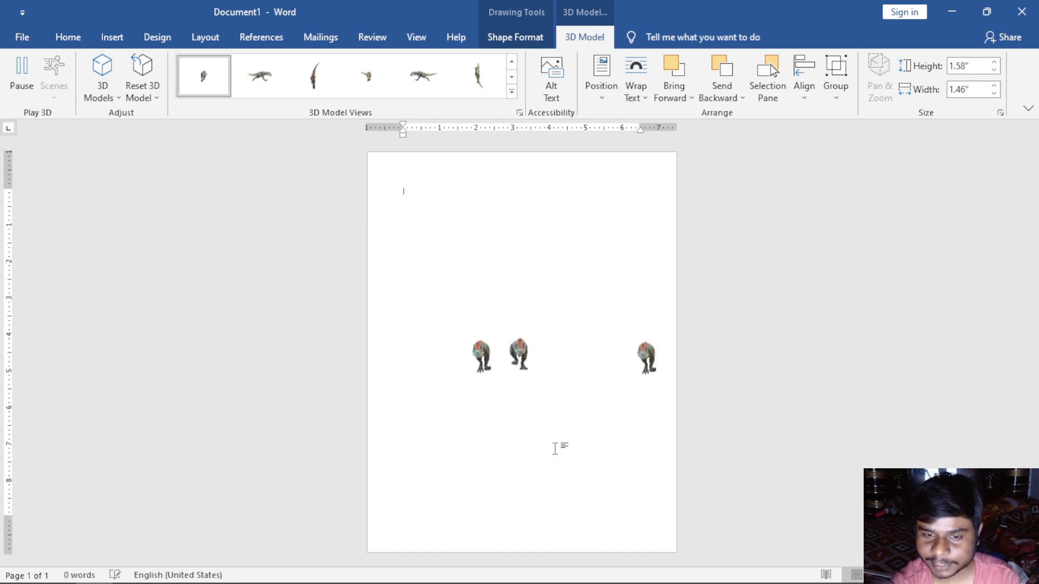
Step: Arrange the dinosaurs in a centered column by moving the left copy below the middle one and the right copy to the page top
click(496, 371)
drag(504, 421, 528, 480)
click(630, 383)
click(638, 378)
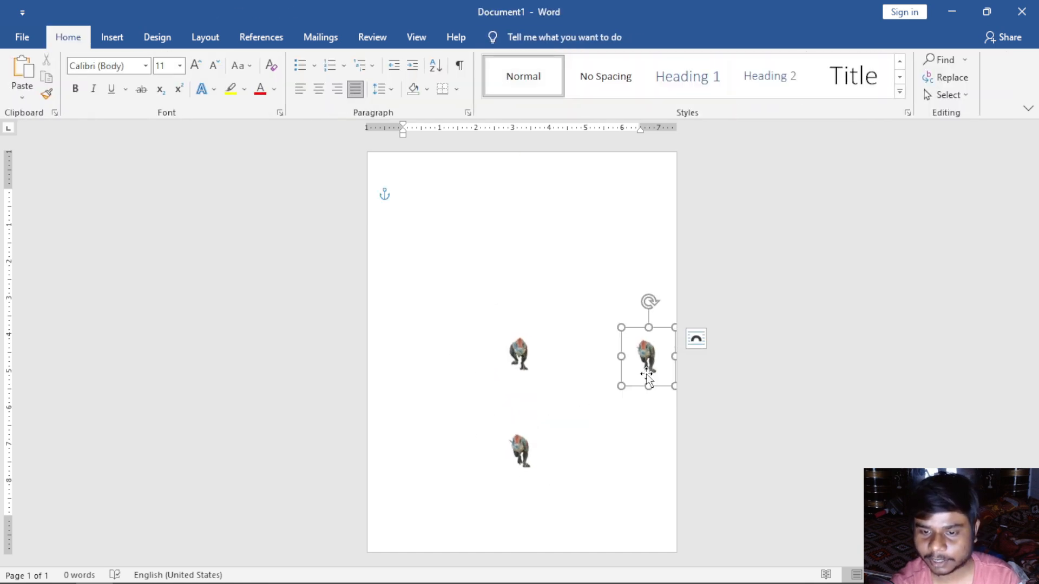
drag(638, 379, 504, 188)
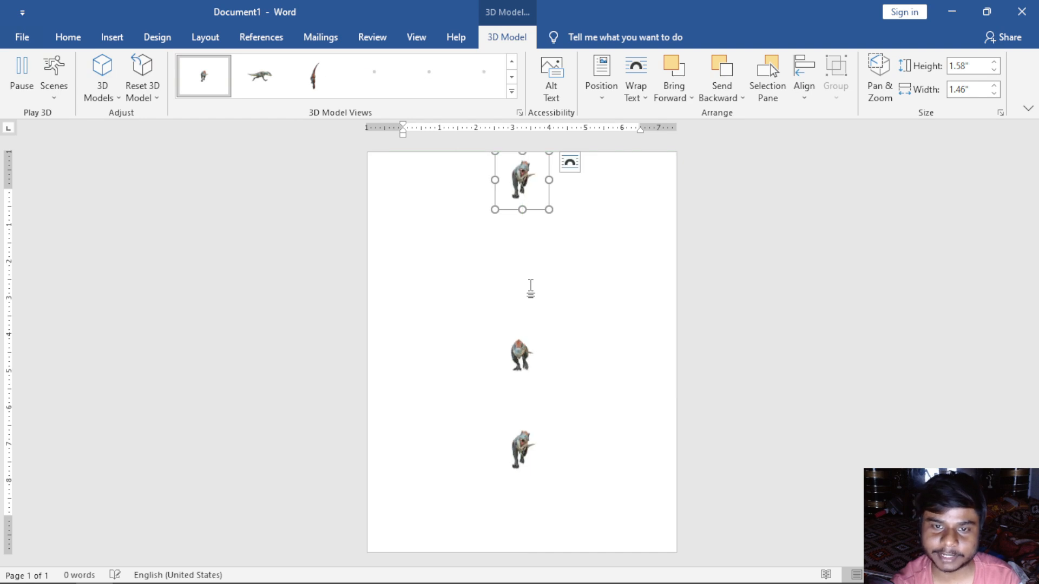
Step: Distribute the three stacked dinosaurs vertically and set alignment relative to the page
click(521, 352)
shift+click(505, 198)
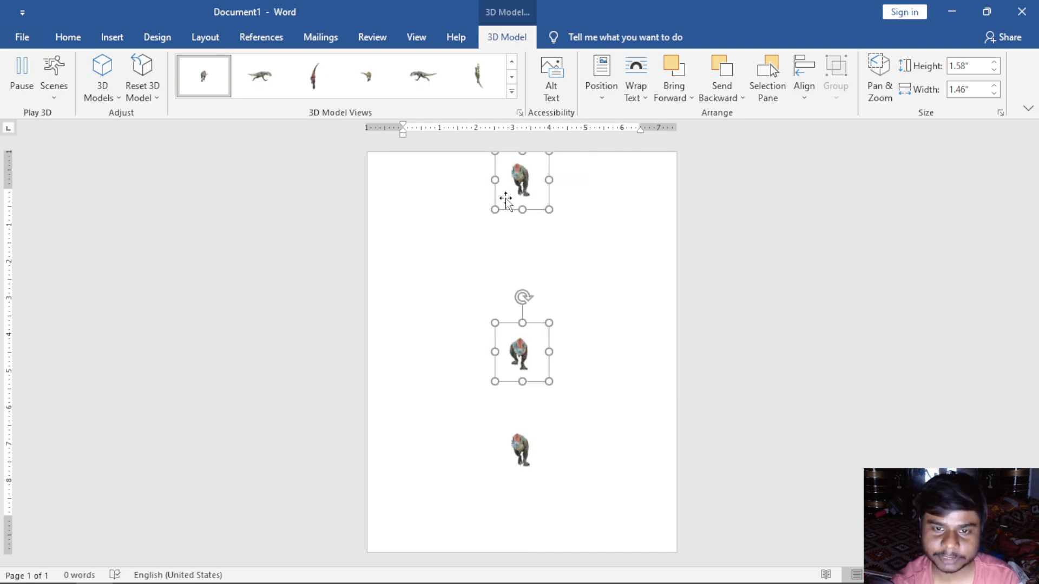
shift+click(522, 441)
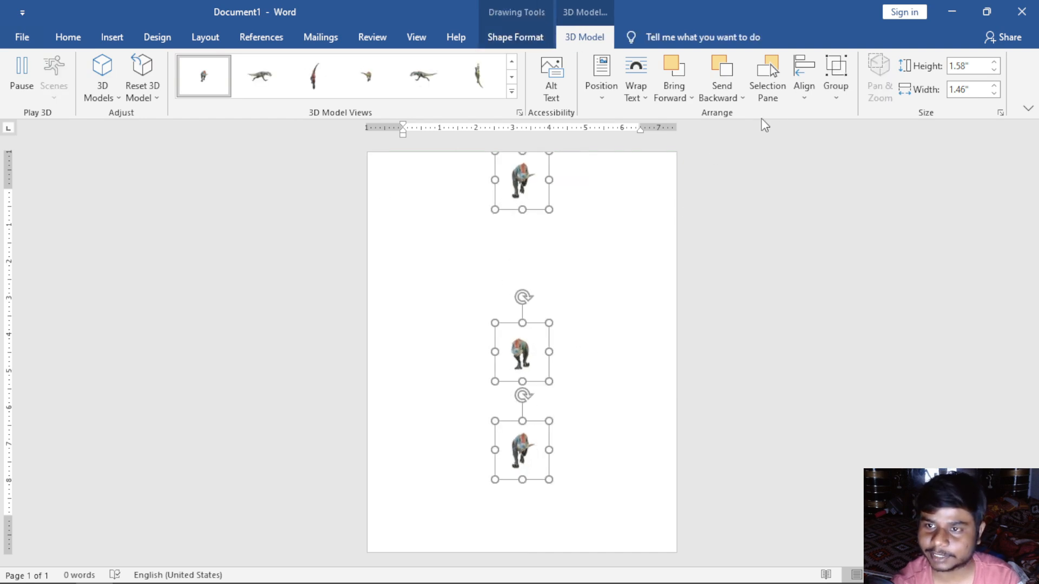
click(803, 92)
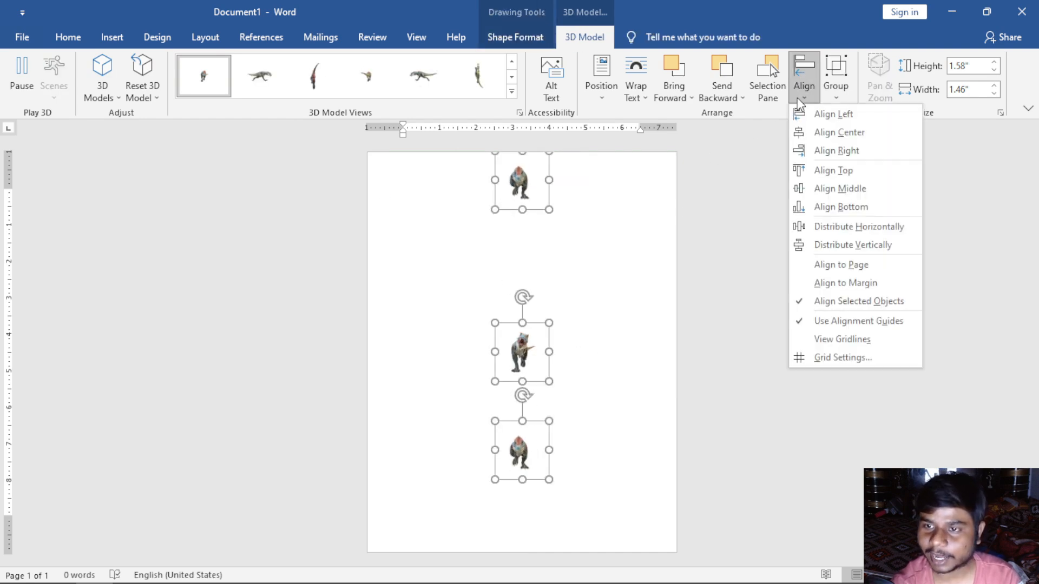
click(823, 244)
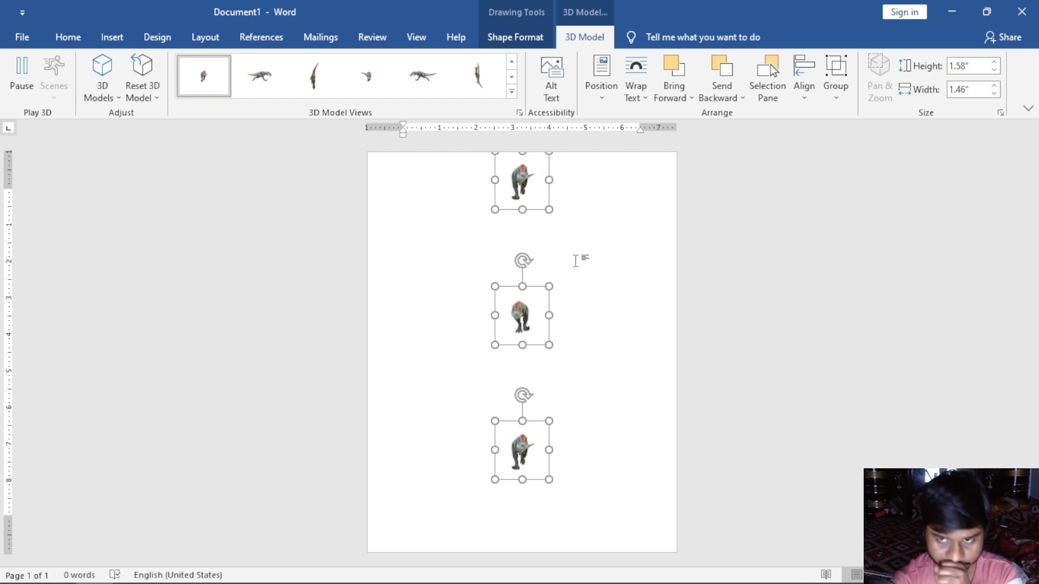
click(805, 92)
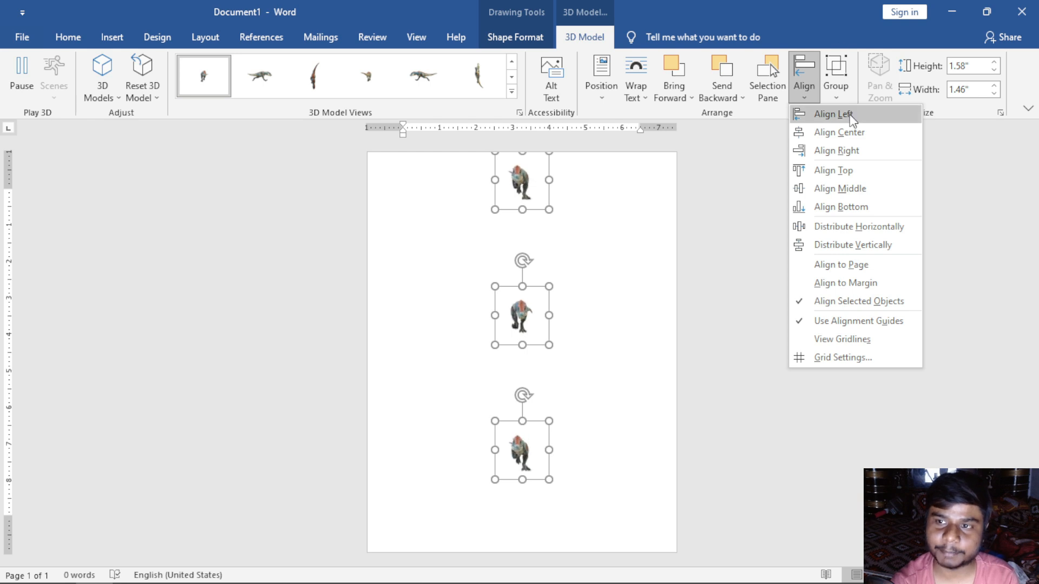
click(868, 264)
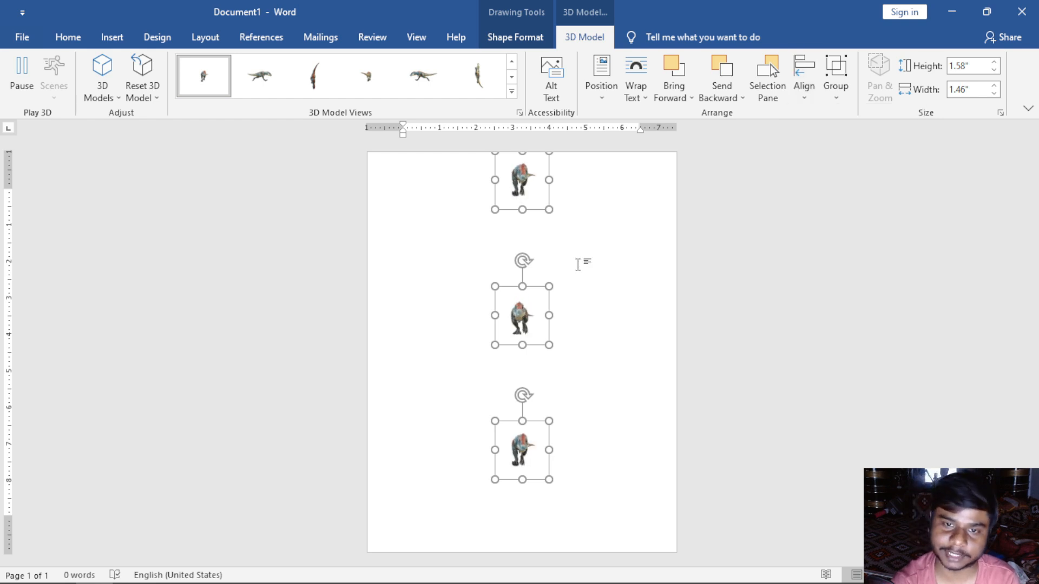
Step: Delete the top and bottom dinosaurs of the column, keeping only the middle one
click(560, 209)
click(540, 208)
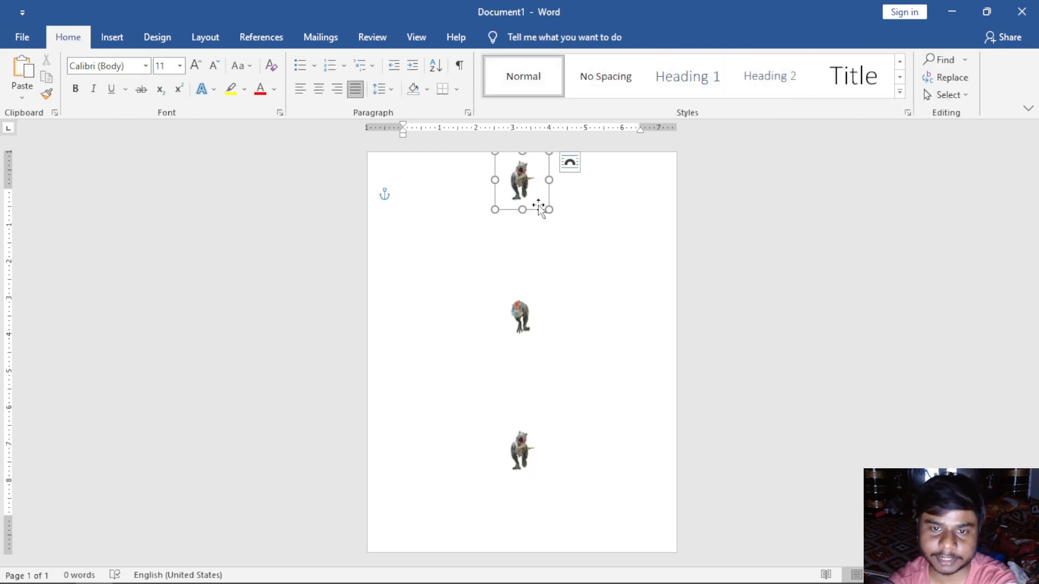
key(Delete)
click(520, 425)
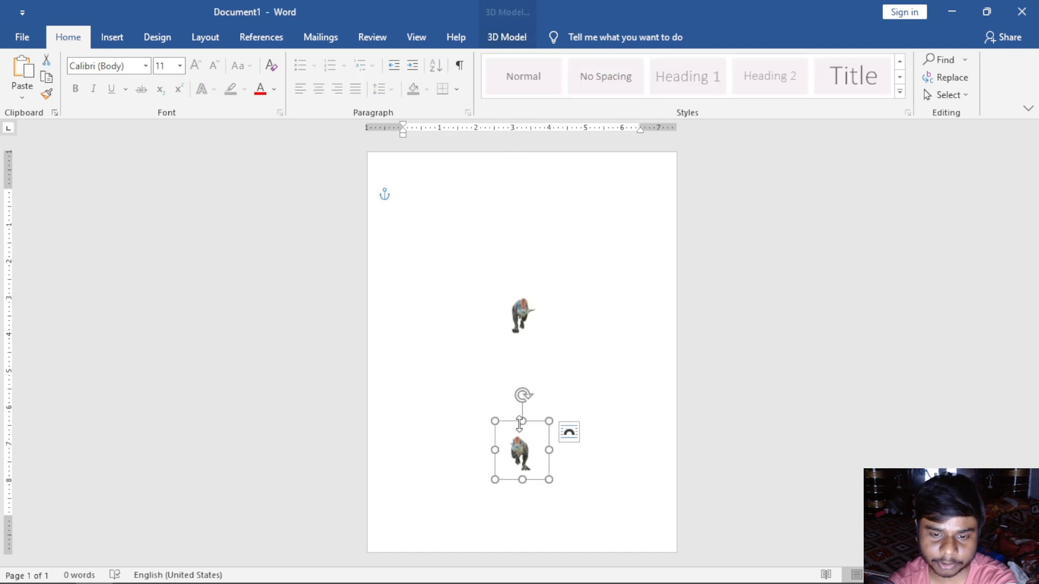
key(Delete)
Step: Select the remaining dinosaur and align it to the left margin
click(542, 301)
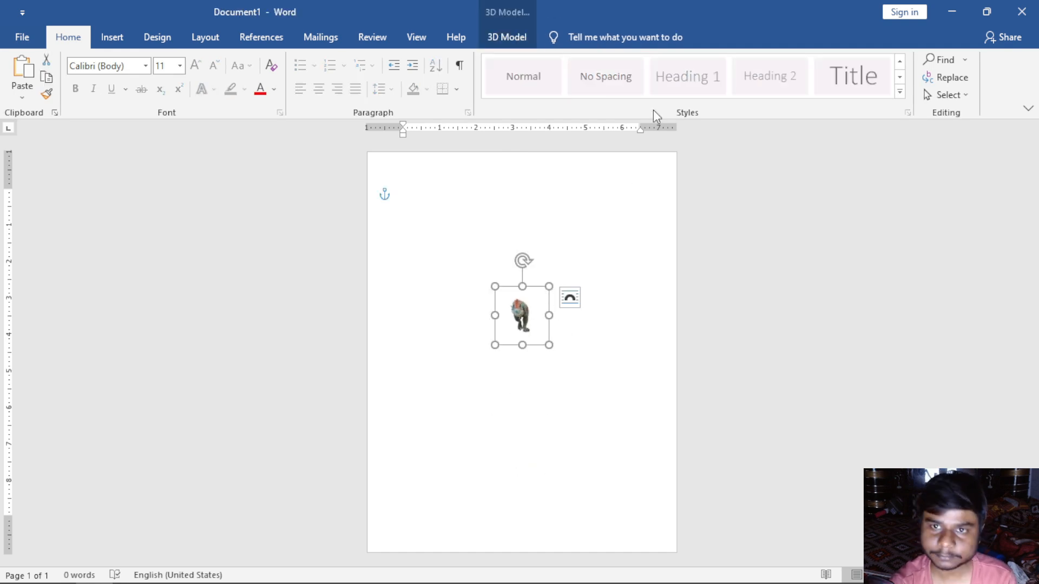
click(520, 37)
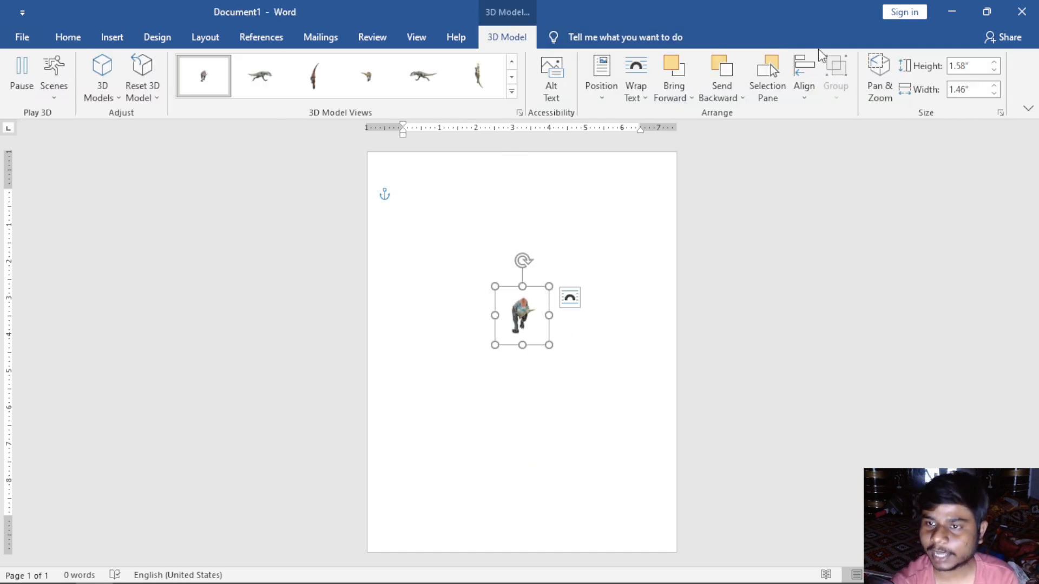
click(814, 84)
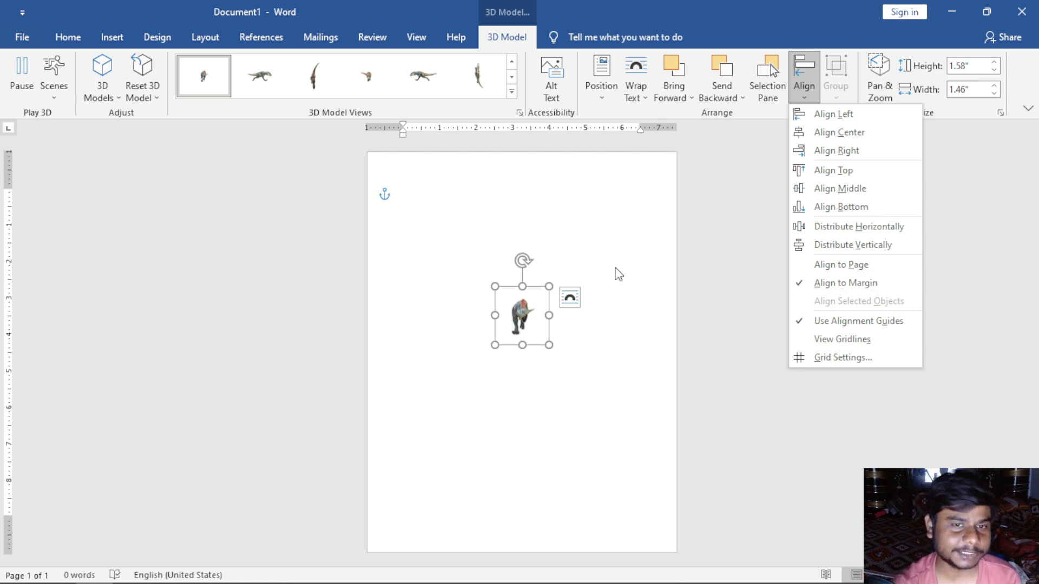
click(633, 263)
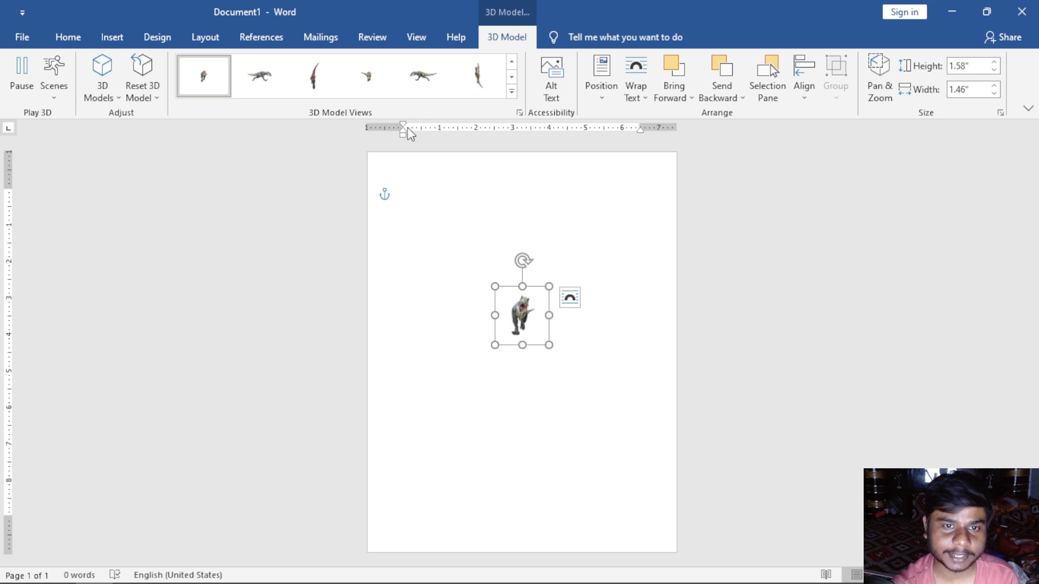
drag(403, 130, 403, 130)
drag(640, 129, 640, 127)
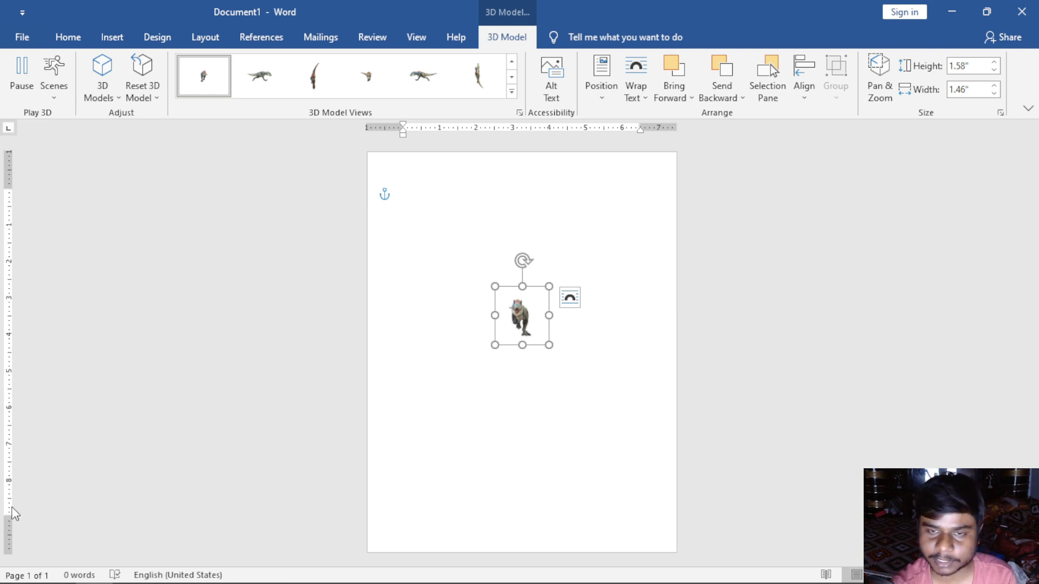
click(806, 88)
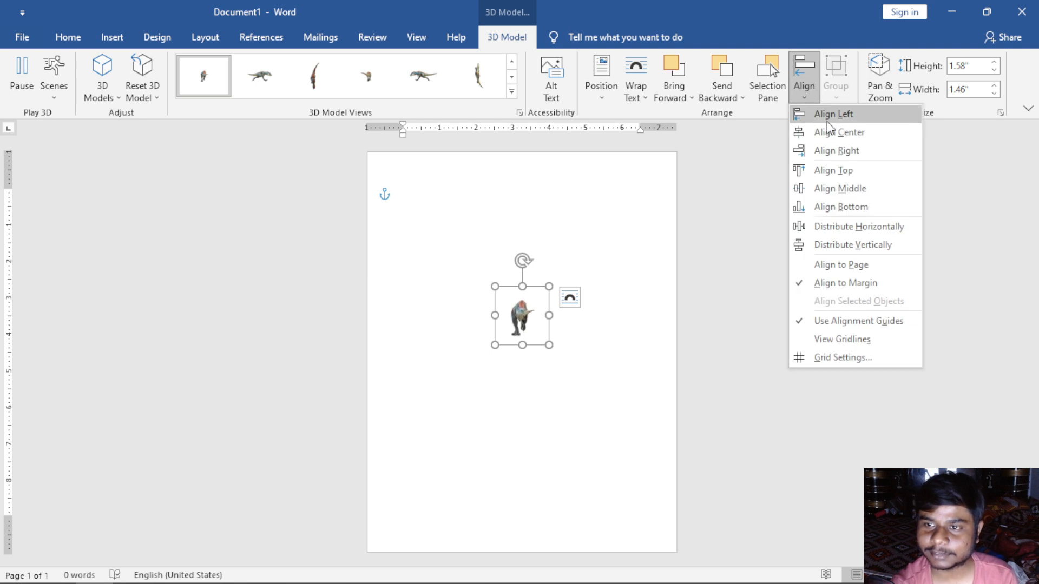
click(812, 111)
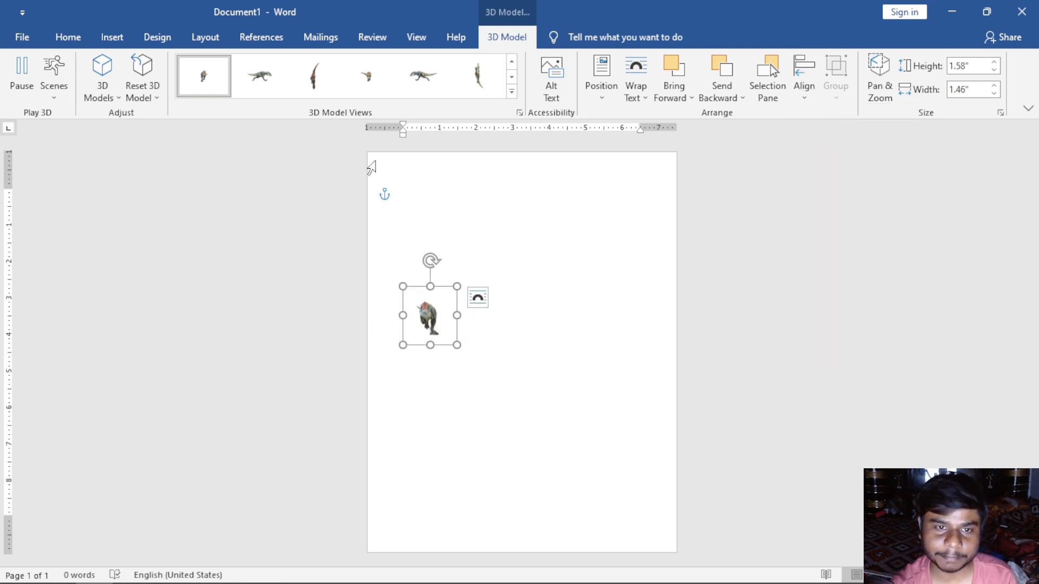
Step: Align the dinosaur to the right margin and to the top margin
click(797, 93)
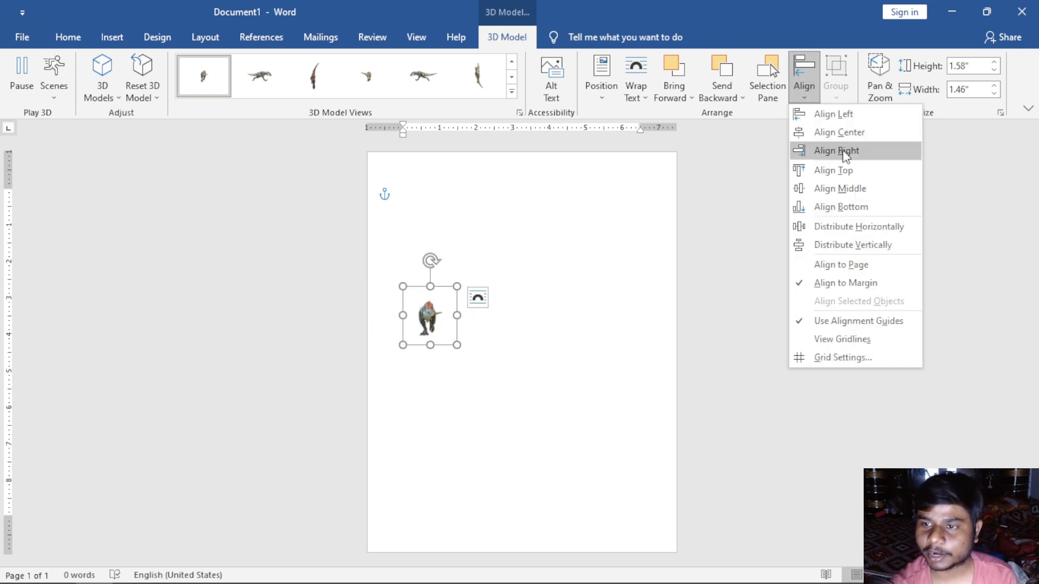
click(860, 154)
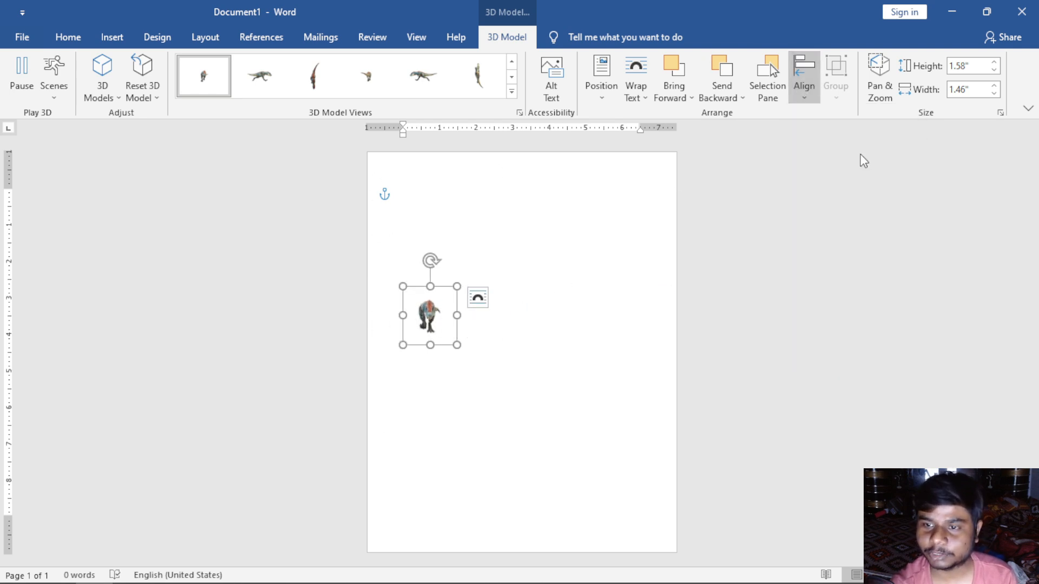
click(804, 96)
click(826, 170)
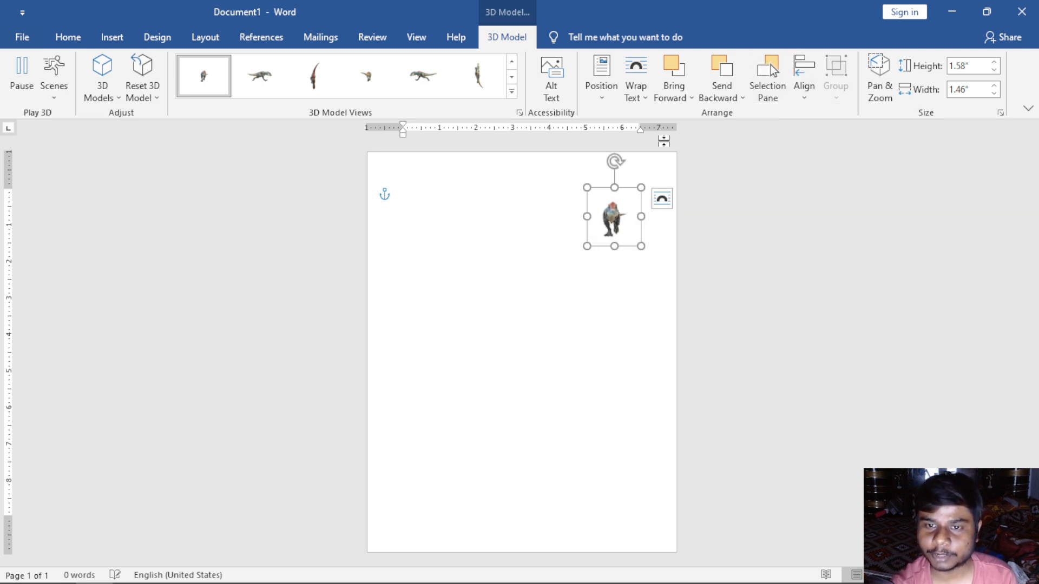
Step: Align the dinosaur to the bottom margin, closing the Selection pane if it is open
click(768, 81)
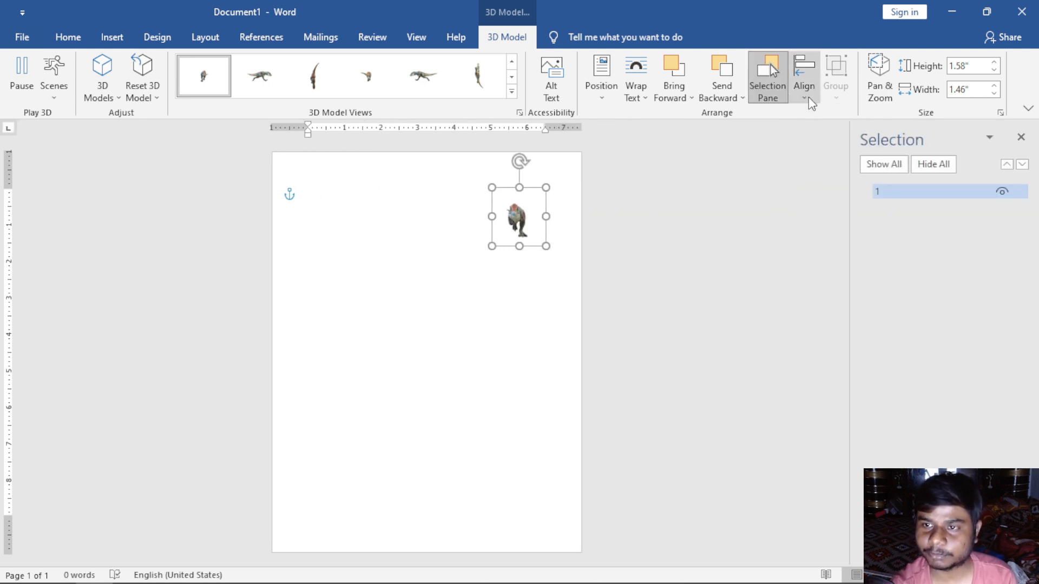
click(1021, 137)
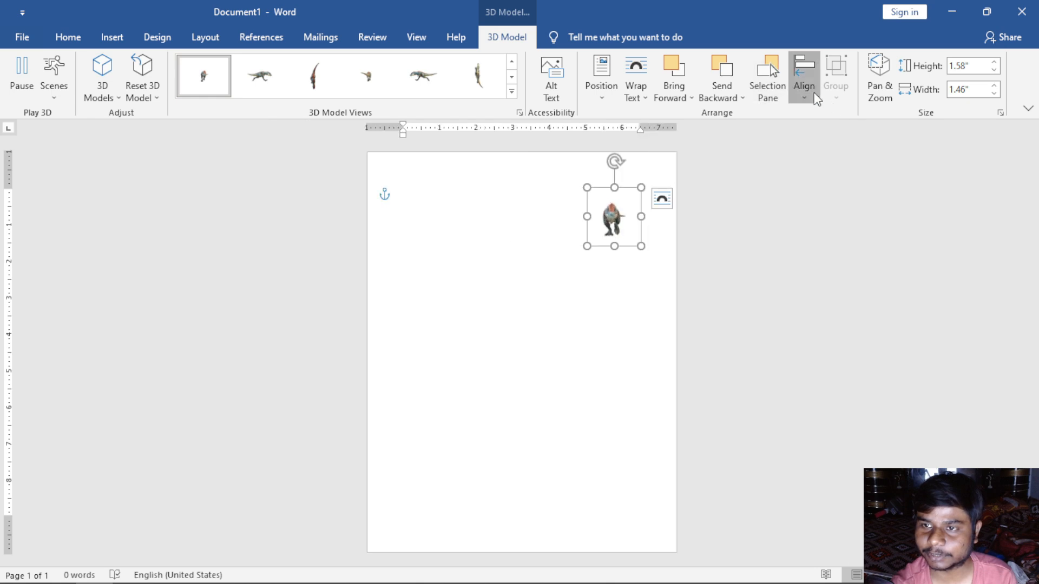
click(804, 95)
click(827, 207)
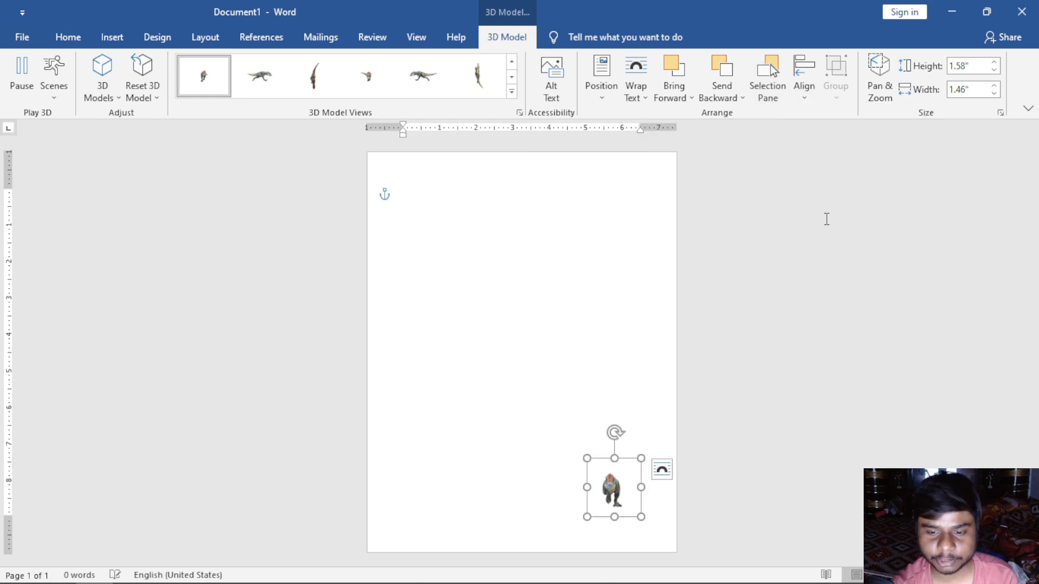
Step: Set alignment relative to the page and align the dinosaur to the left page edge, followed by the right page edge
click(801, 93)
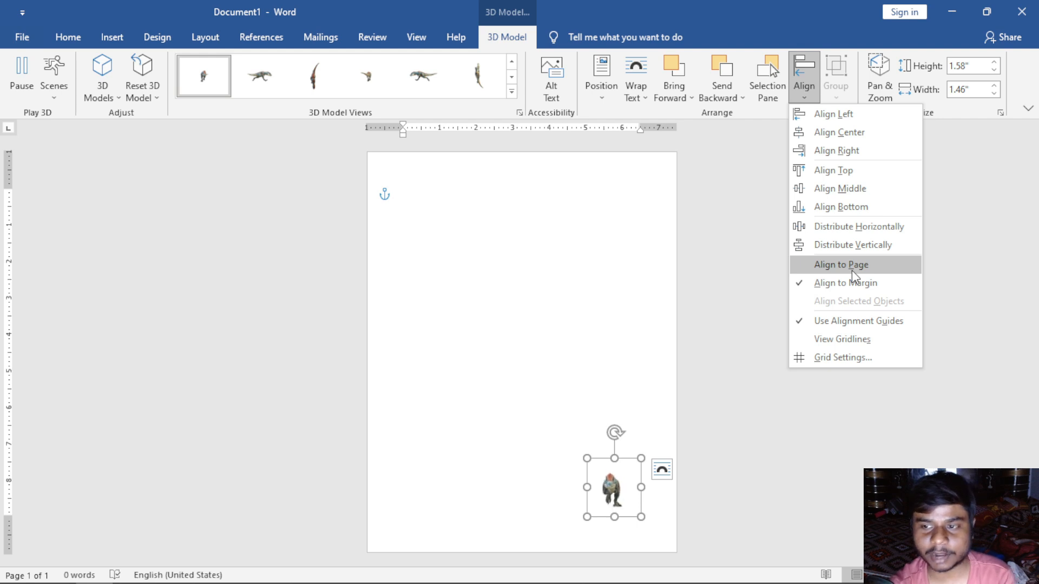
click(852, 270)
click(810, 103)
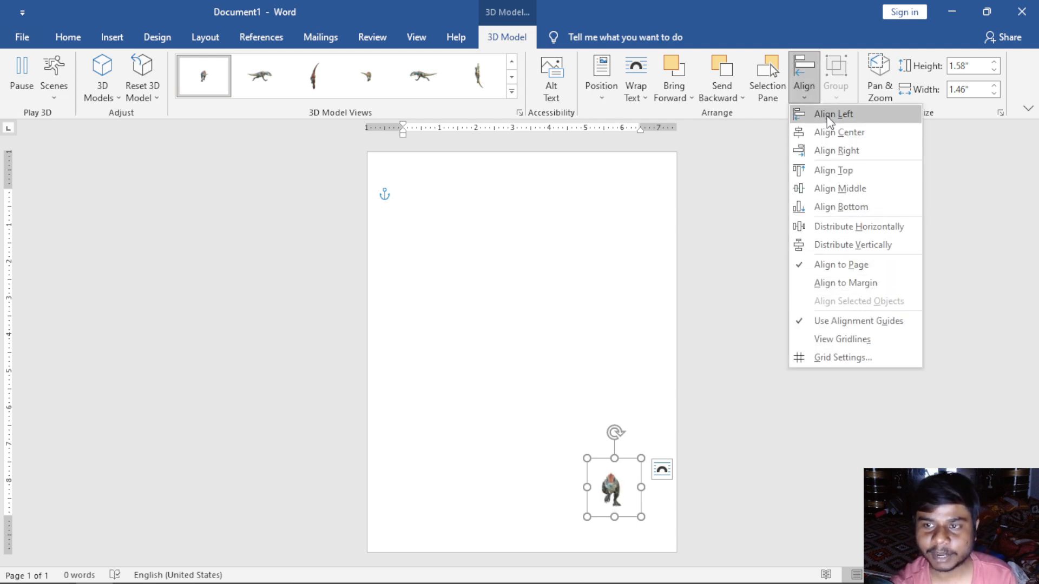
click(824, 114)
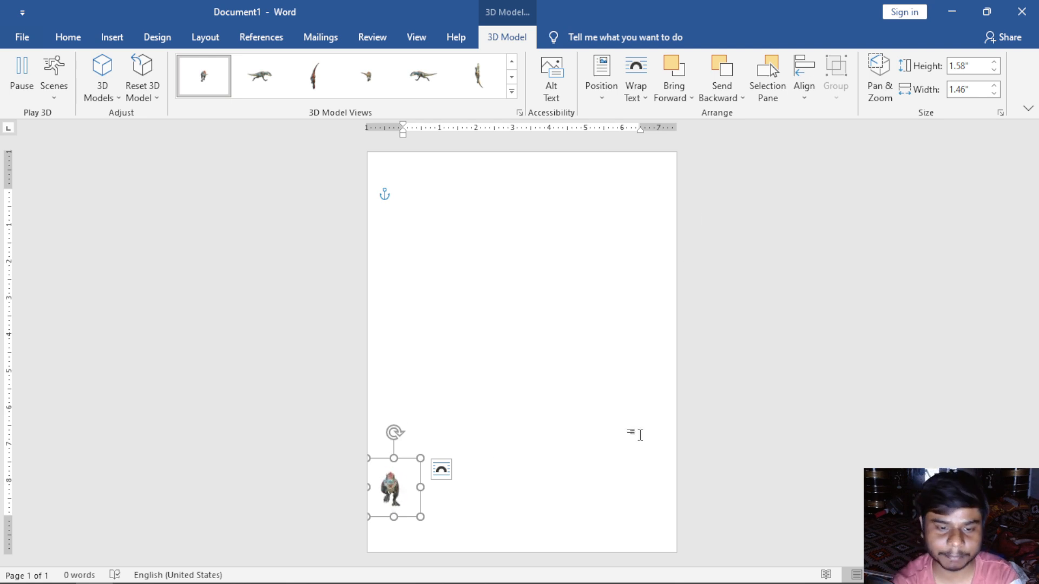
click(804, 92)
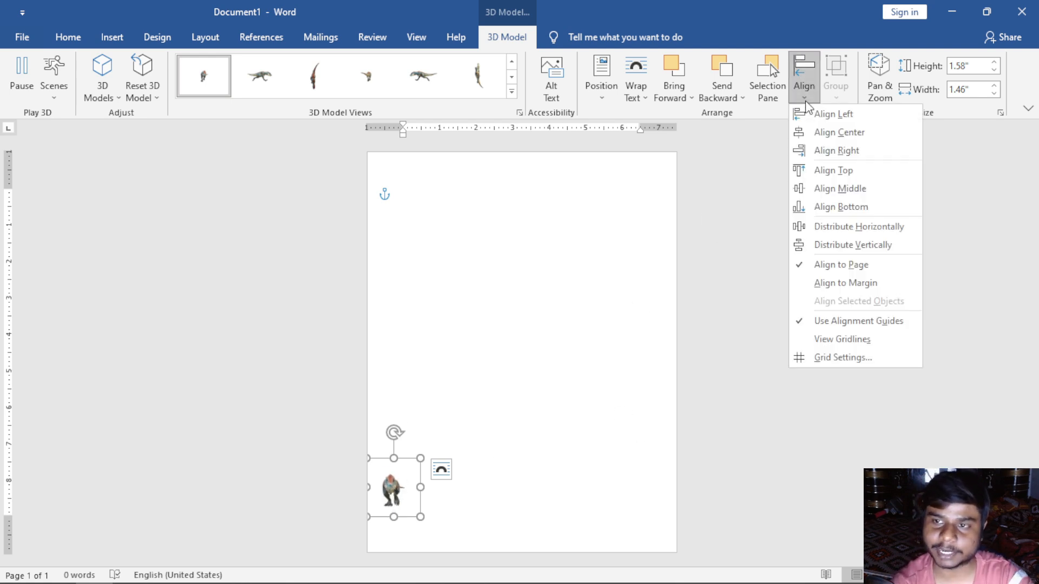
click(845, 153)
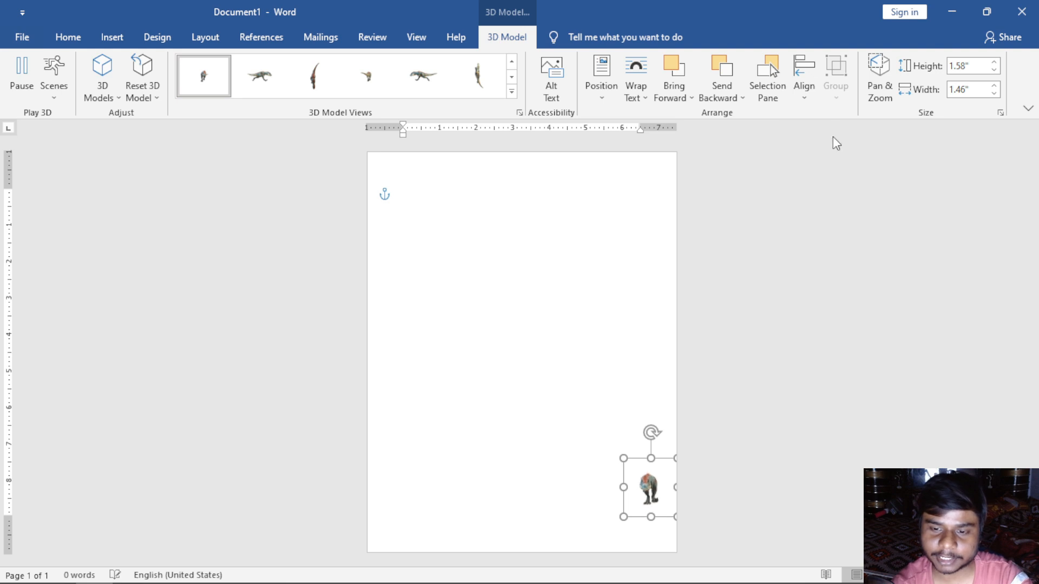
Step: Align the dinosaur to the top edge of the page and after that to the bottom edge
click(807, 99)
click(828, 170)
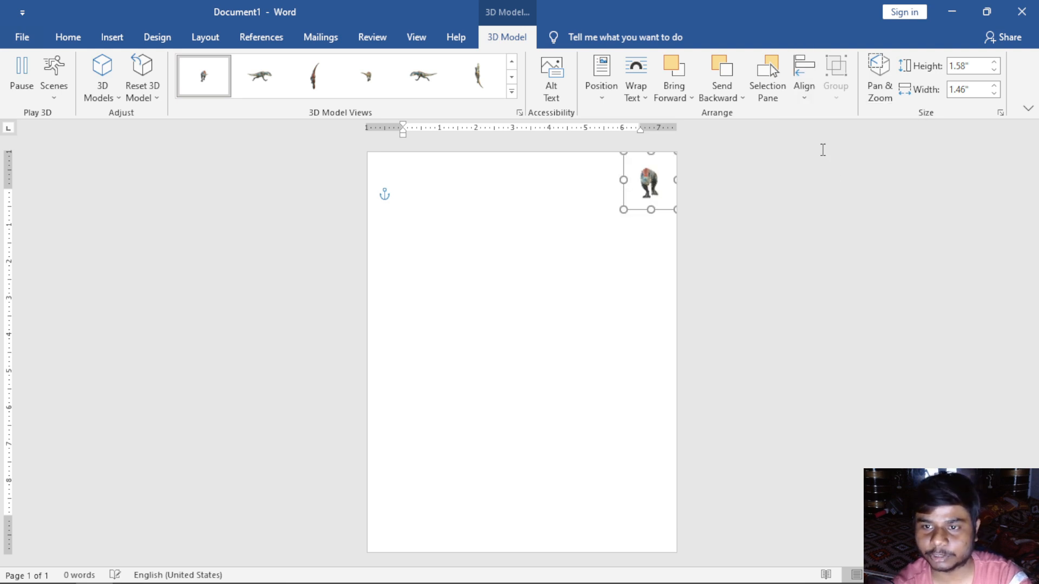
click(800, 92)
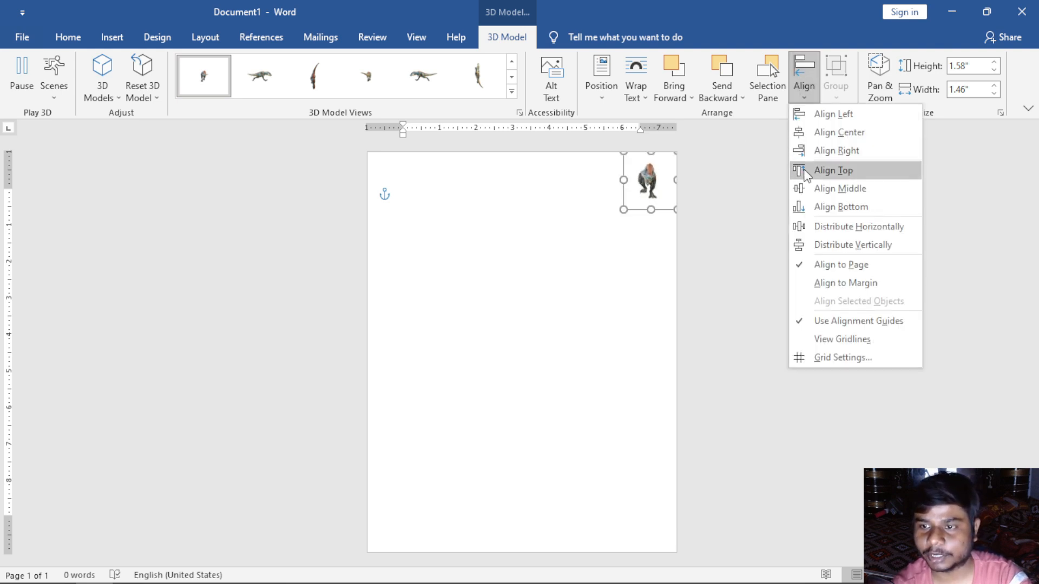
click(837, 211)
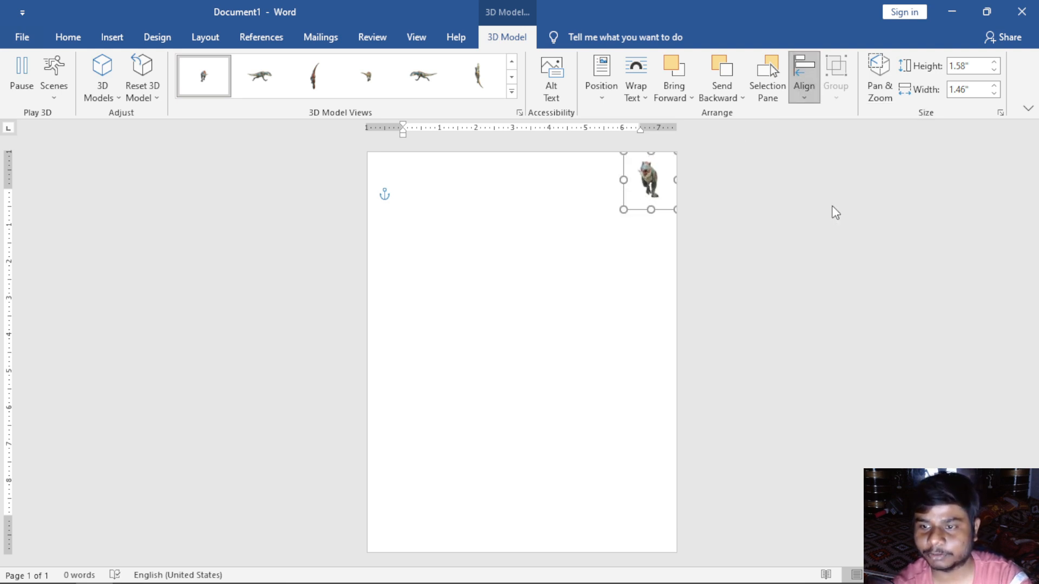
Step: Set alignment relative to the margins and align the dinosaur to the top and left margins
click(807, 98)
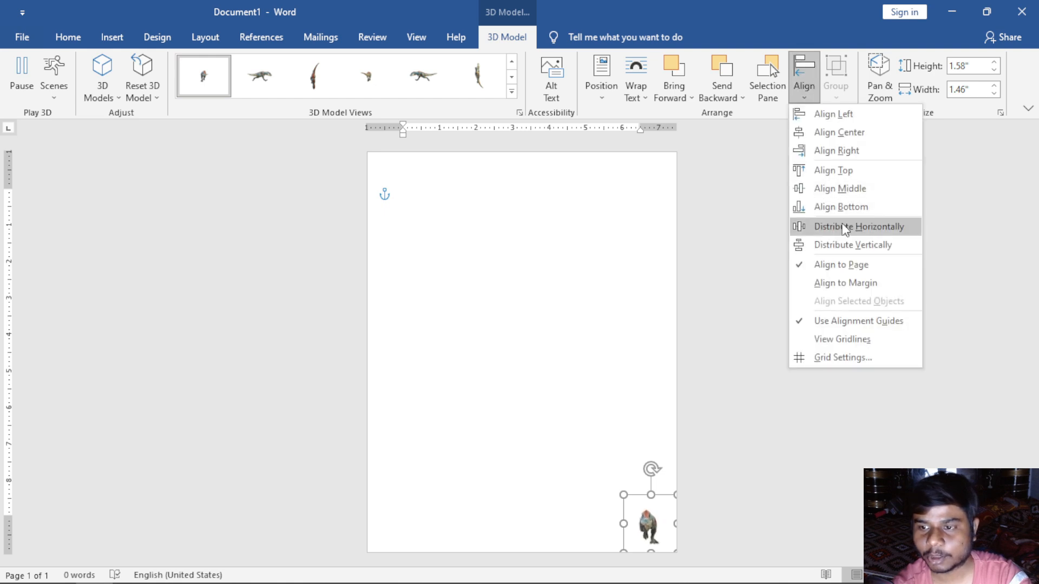
click(845, 284)
click(804, 89)
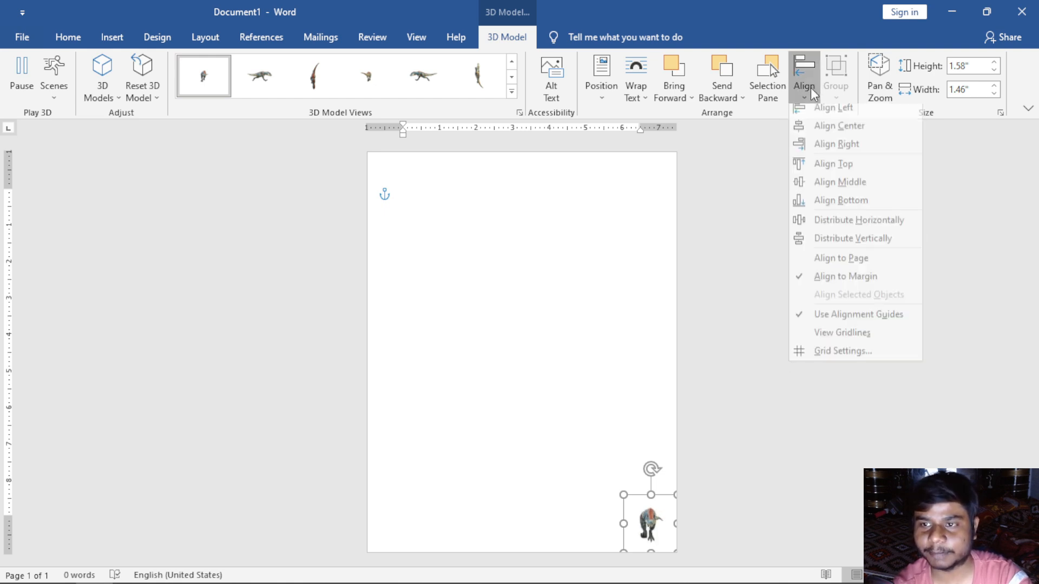
click(826, 171)
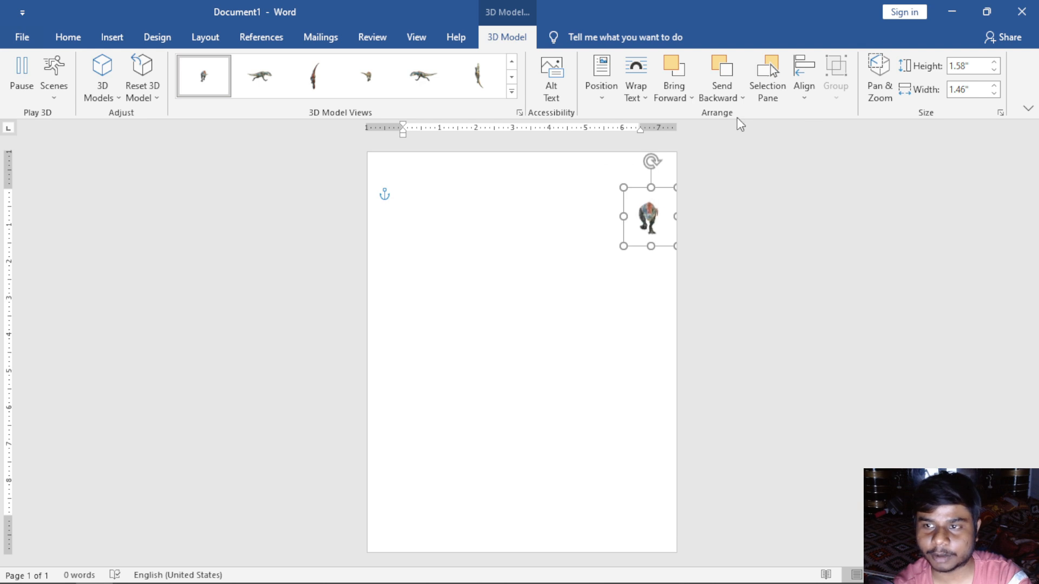
click(817, 98)
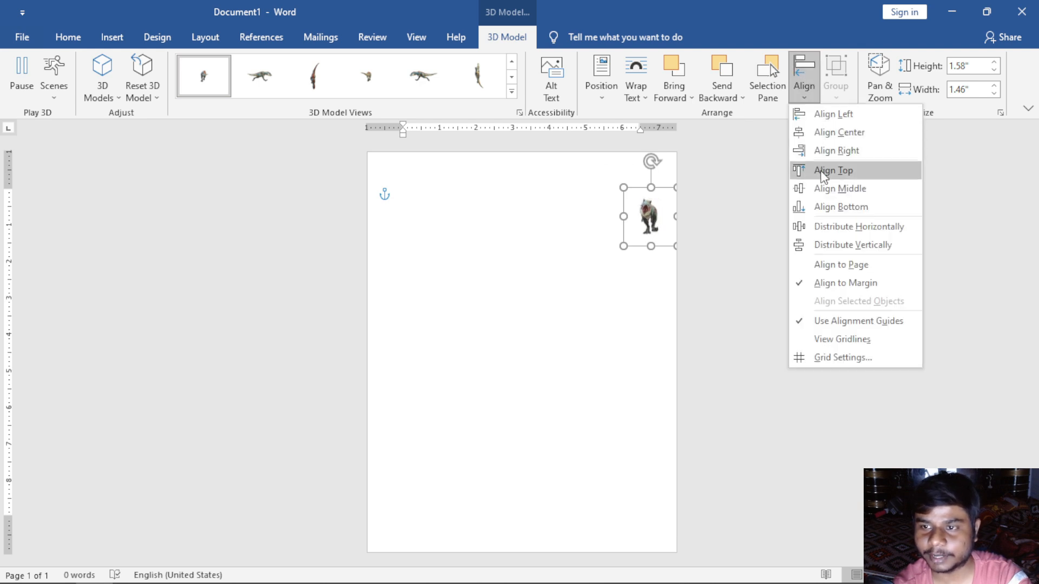
click(814, 114)
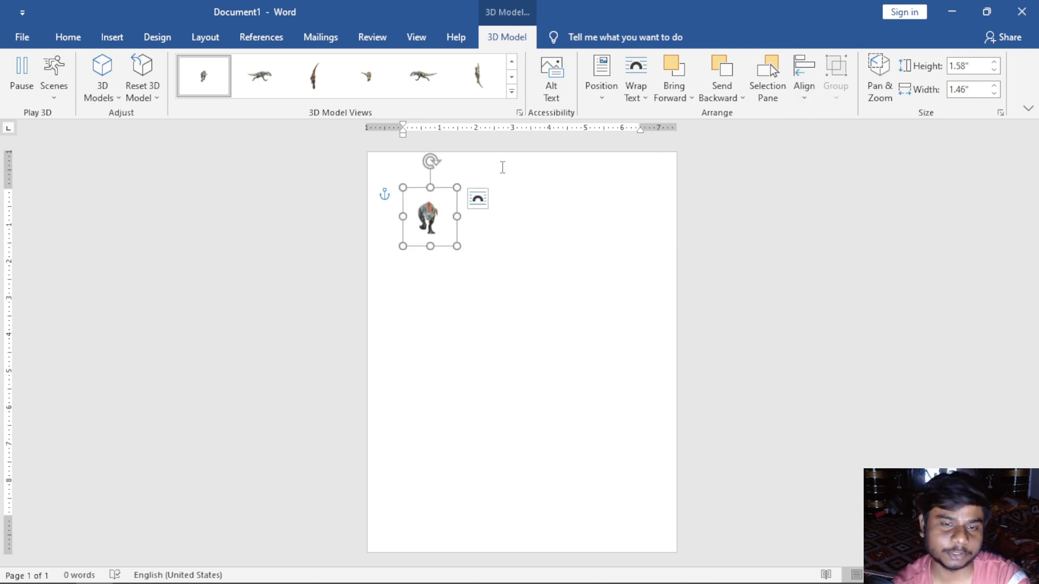
Step: Duplicate the dinosaur, placing the copy level with the original and to its right
click(806, 98)
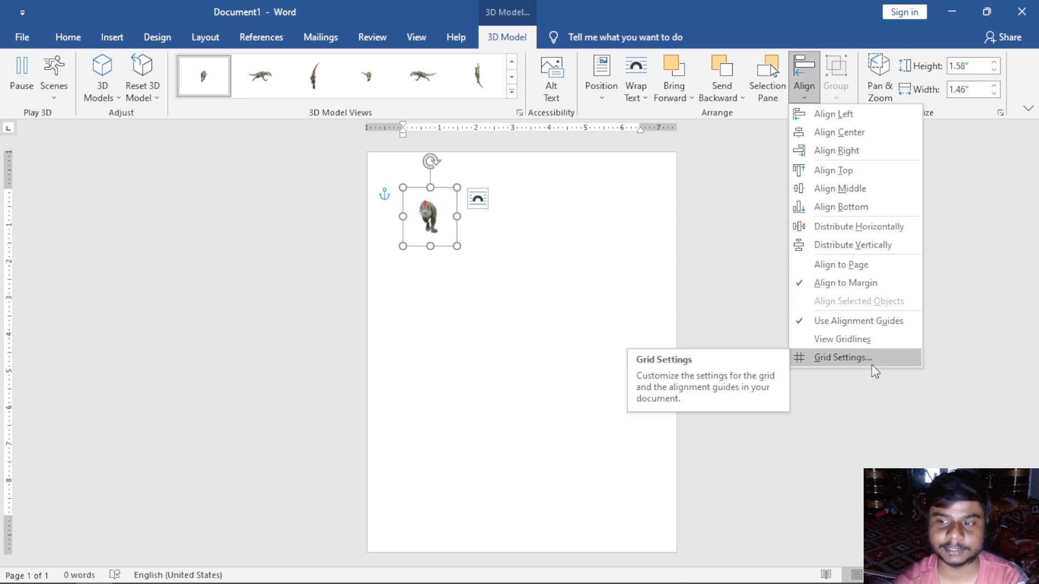
click(761, 215)
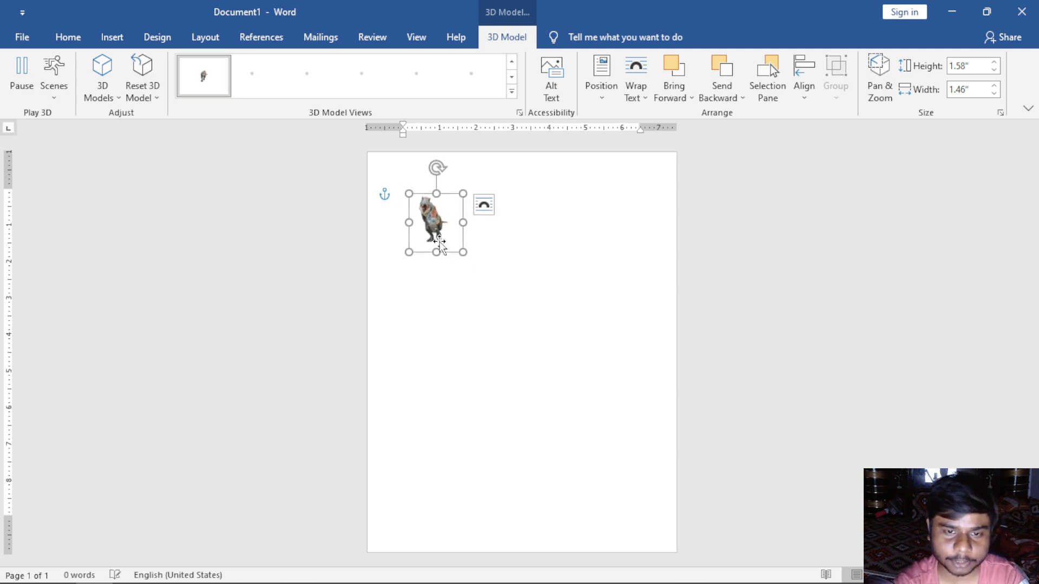
ctrl+drag(446, 244, 515, 242)
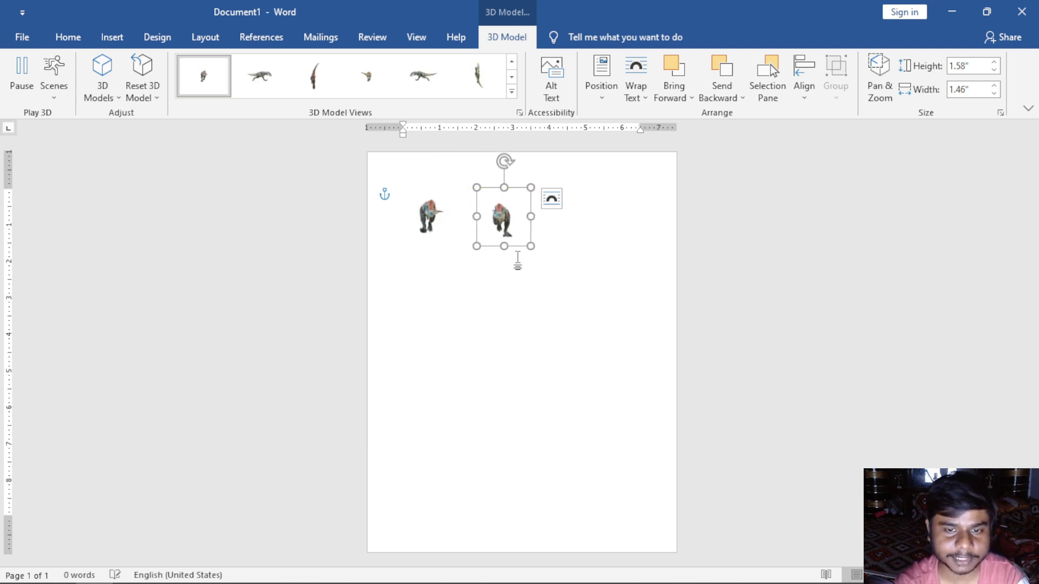
click(586, 309)
scroll(585, 312, up, 10)
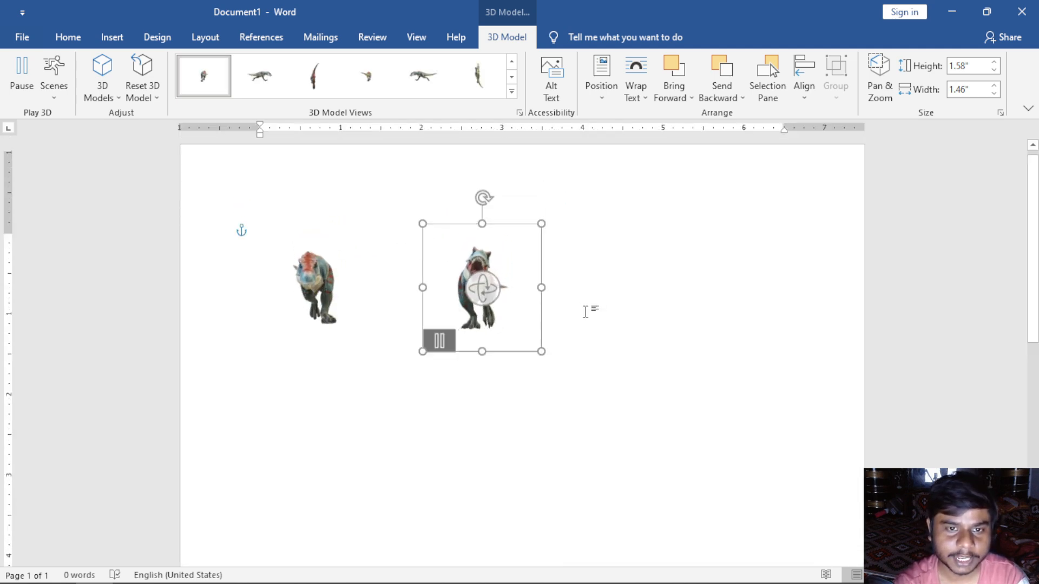
Step: Group the two dinosaurs and move the group right and slightly down, toward the horizontal center of the page
shift+click(372, 326)
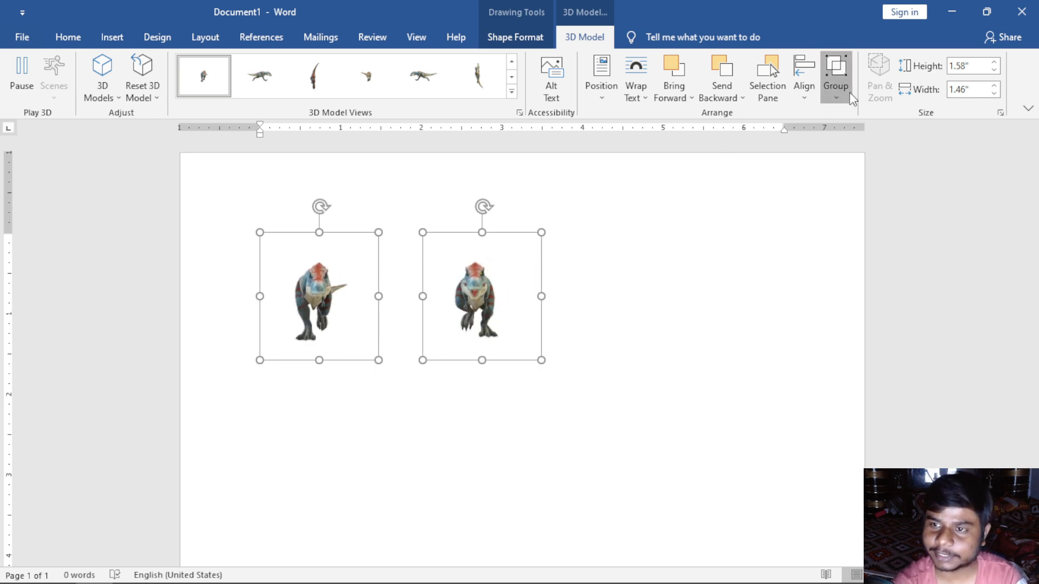
click(836, 76)
click(860, 118)
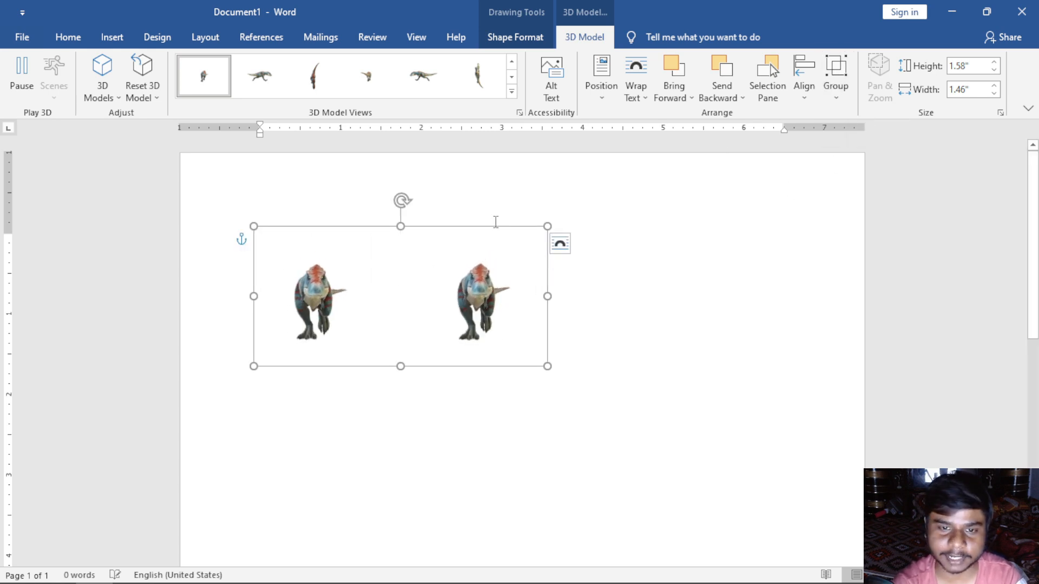
drag(471, 223, 563, 261)
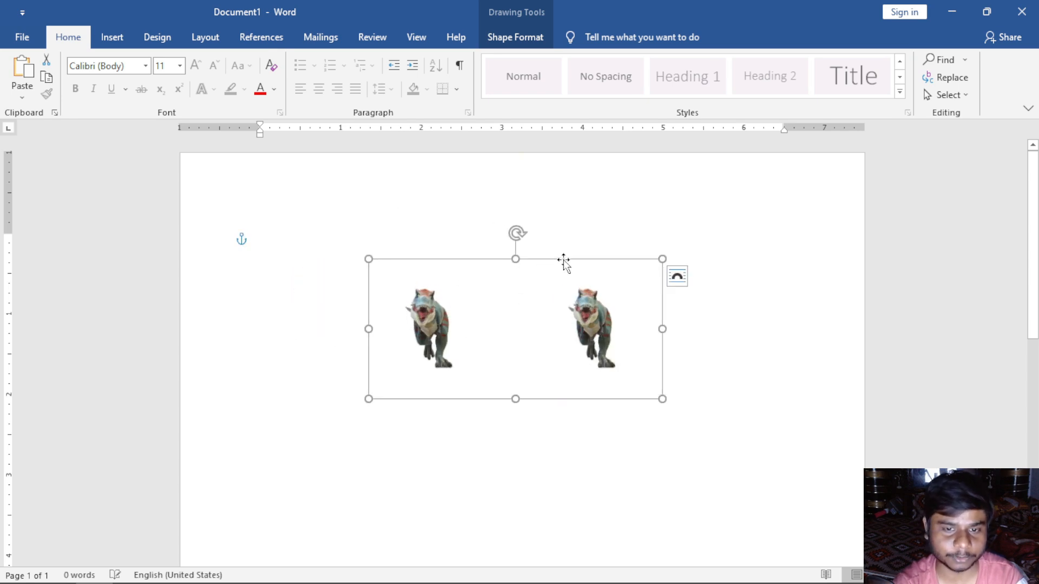
Step: Ungroup the two grouped dinosaurs and clear the selection
click(513, 37)
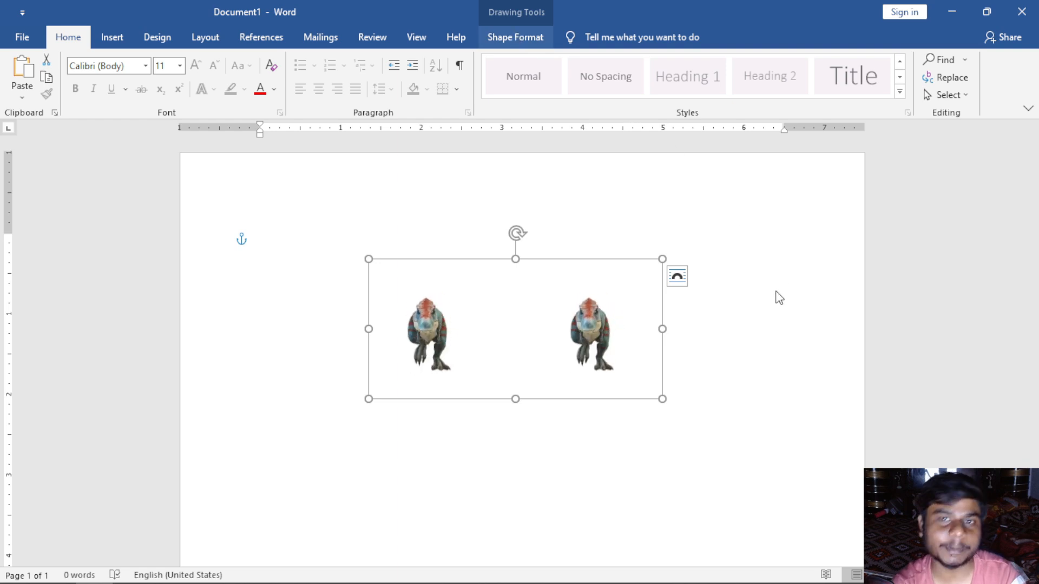
click(706, 328)
click(617, 272)
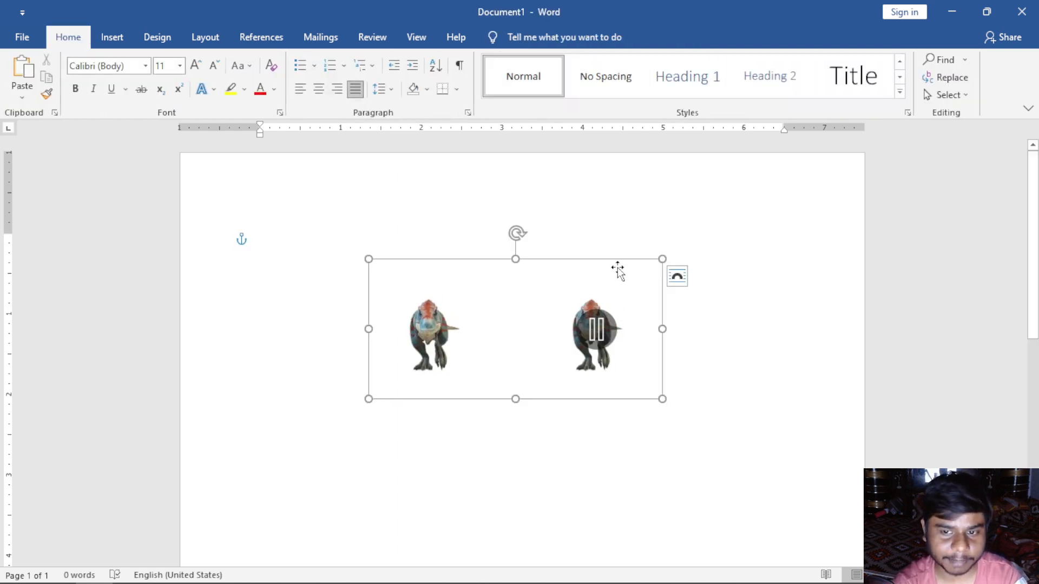
double_click(579, 258)
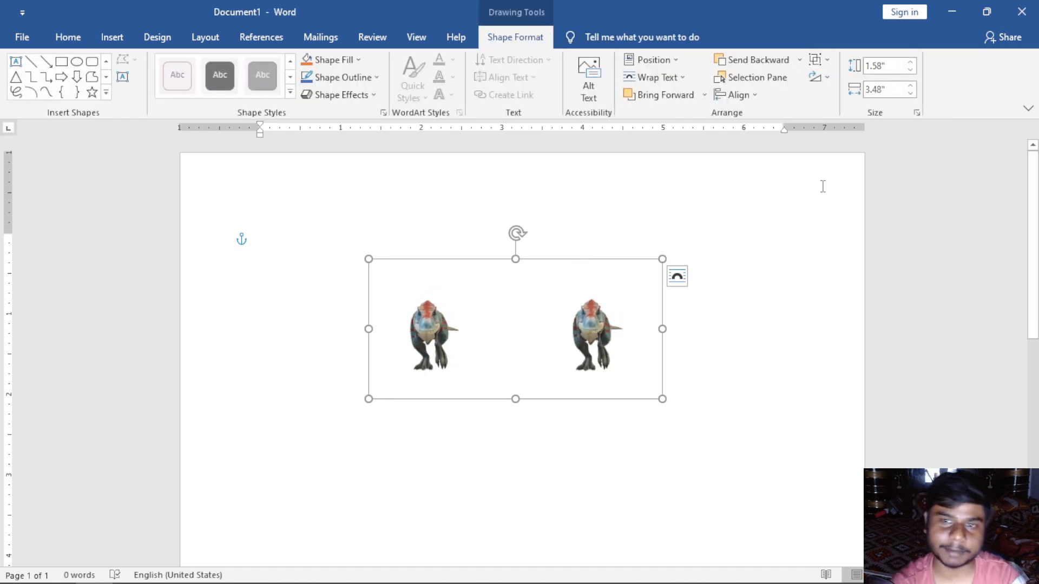
click(828, 61)
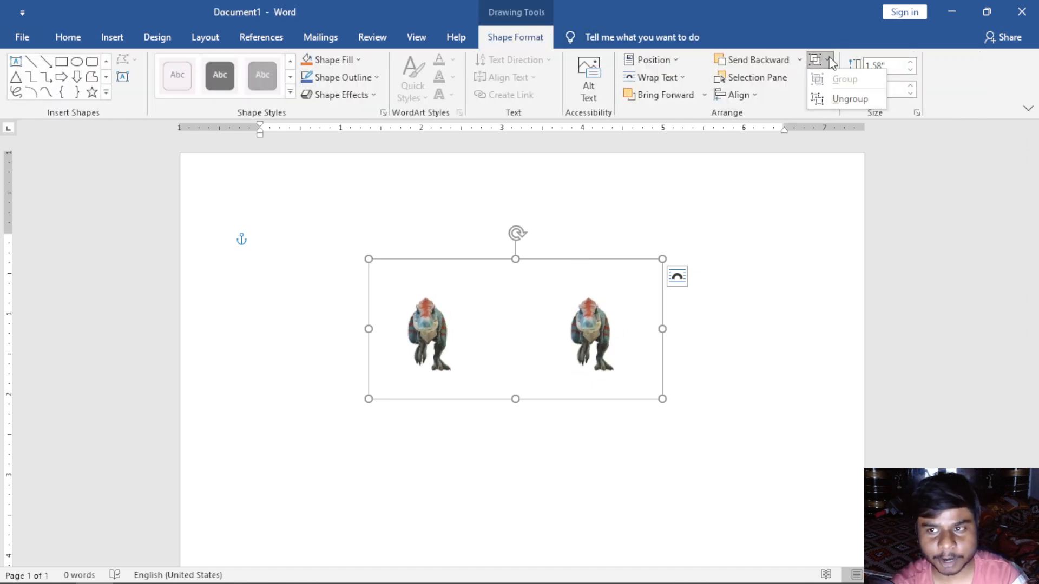
click(838, 98)
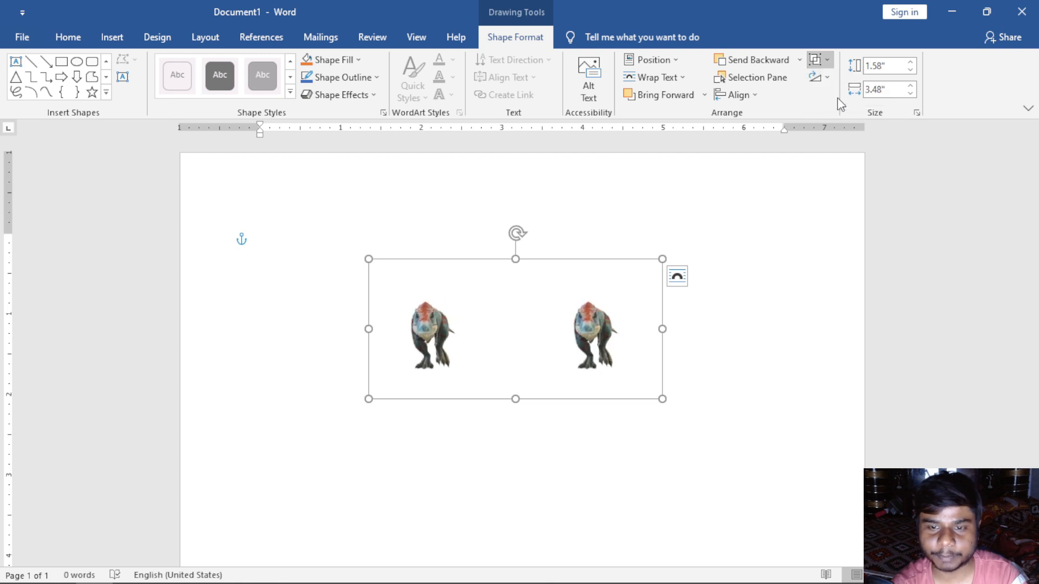
click(763, 274)
Step: Delete the right-hand dinosaur and move the remaining one right, close to the horizontal center of the page
click(633, 287)
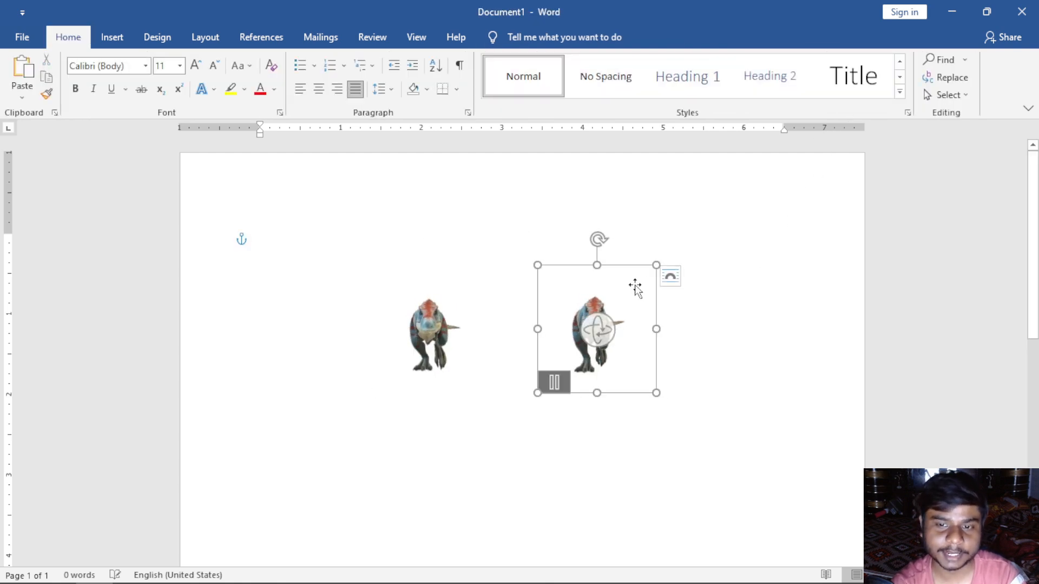
click(525, 36)
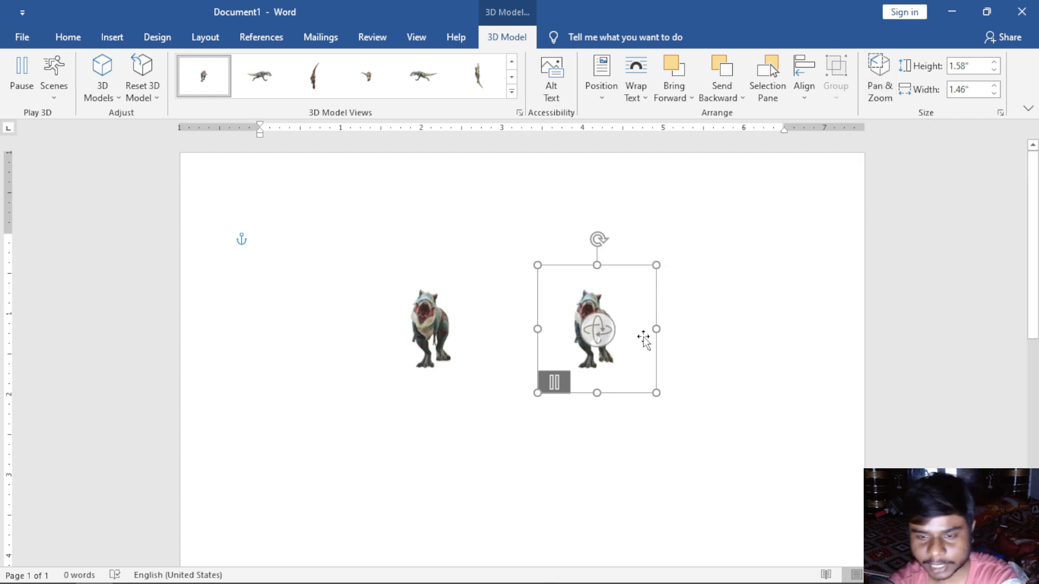
key(Delete)
drag(460, 287, 525, 274)
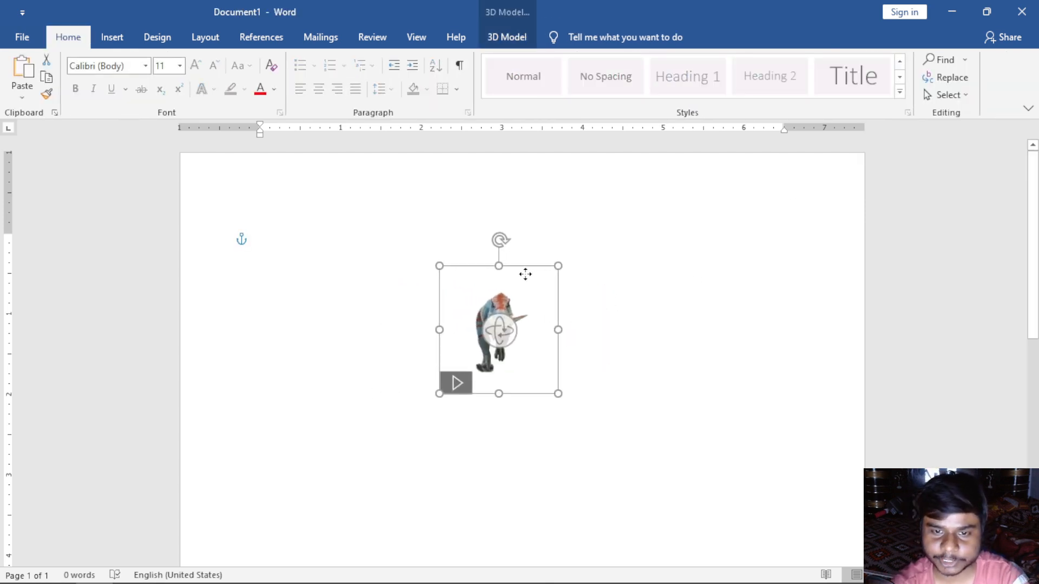
Step: Enable Pan & Zoom for the remaining dinosaur and play its animation
click(503, 38)
click(880, 78)
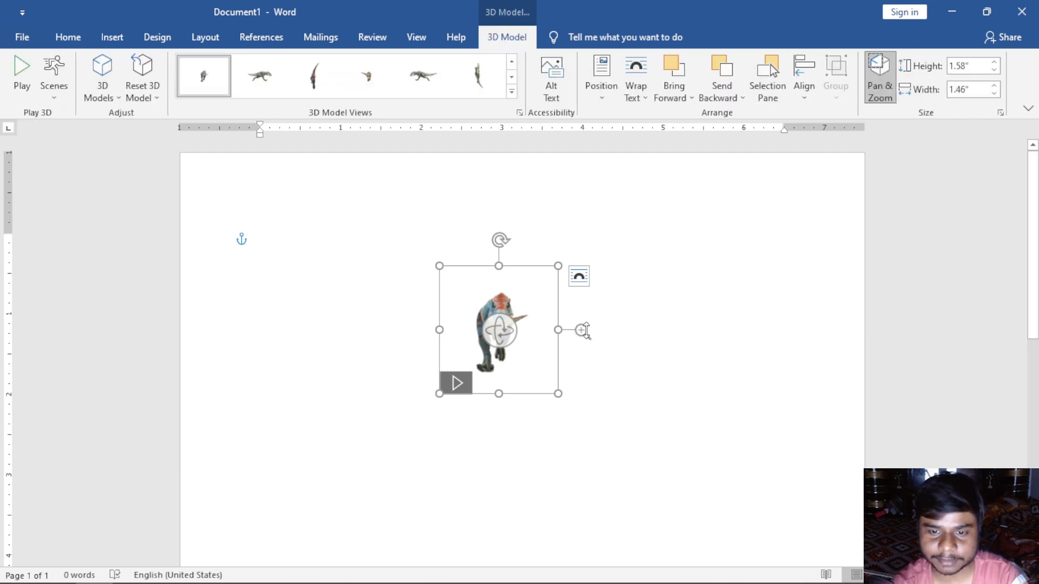
click(878, 86)
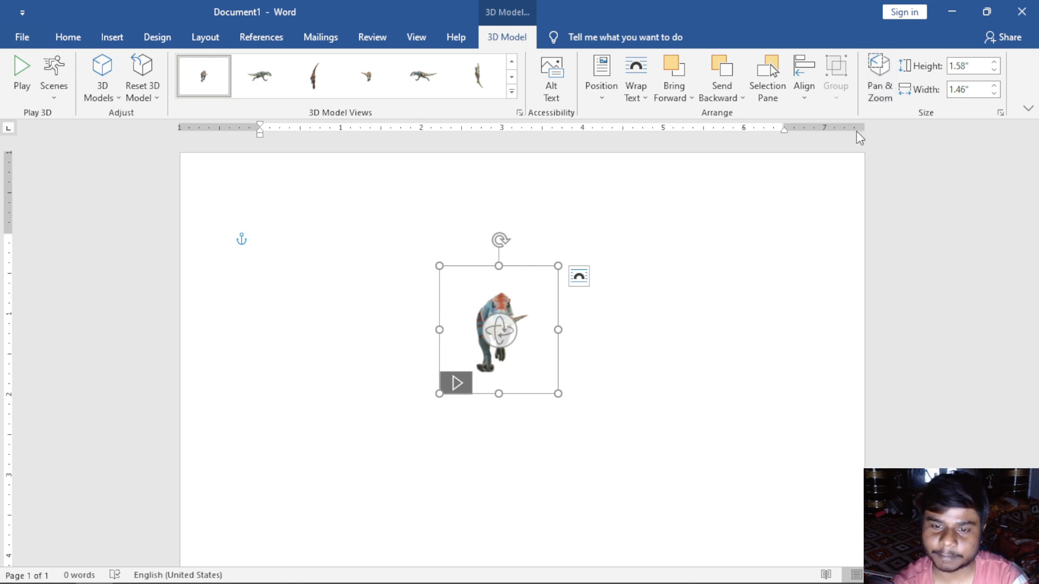
click(878, 87)
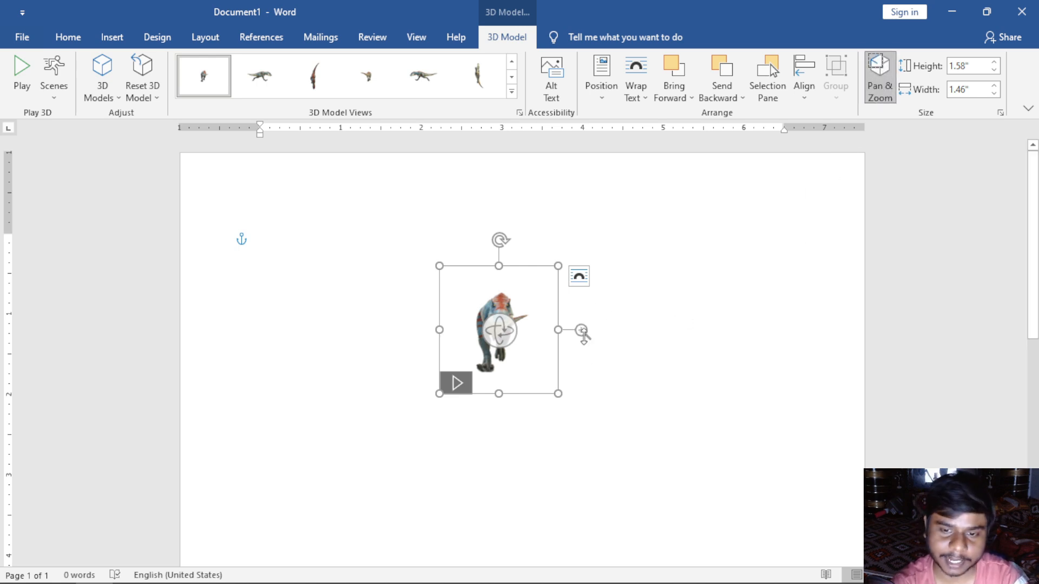
click(458, 385)
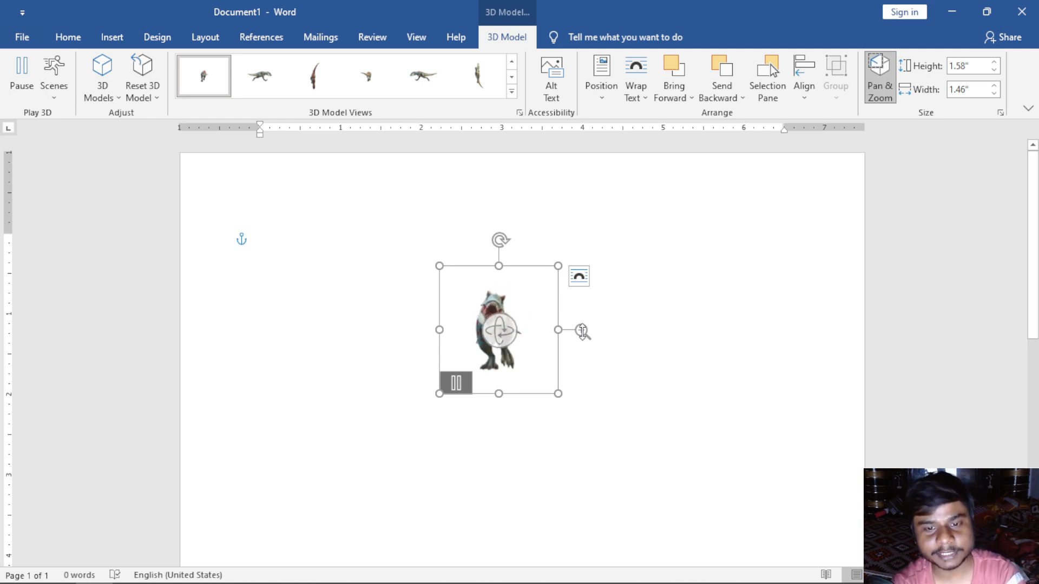
Step: Zoom the dinosaur in and out inside its frame, ending on a close-up that fills the frame
drag(582, 302, 594, 11)
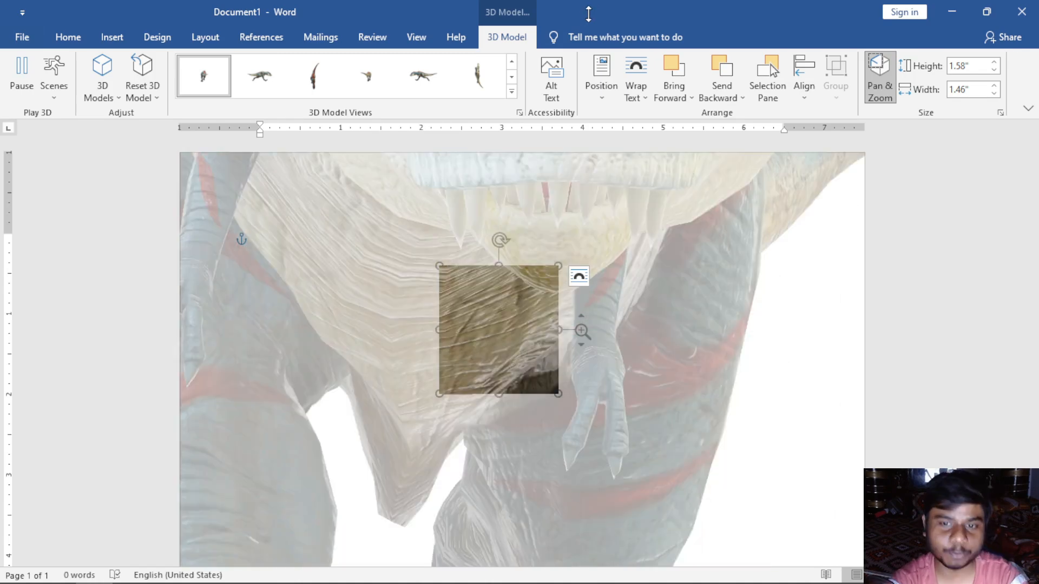
drag(589, 14, 591, 150)
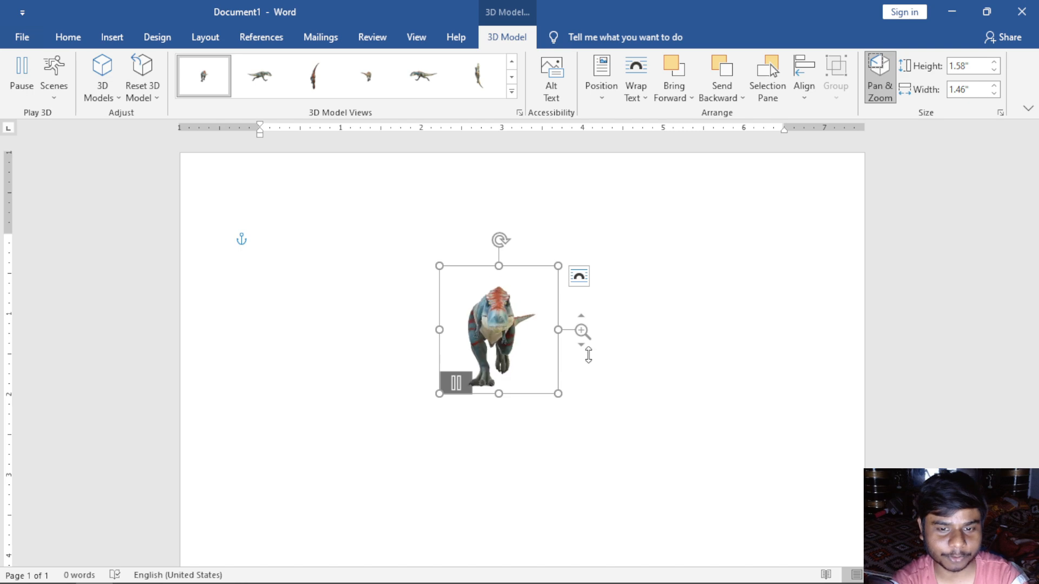
drag(589, 251, 590, 135)
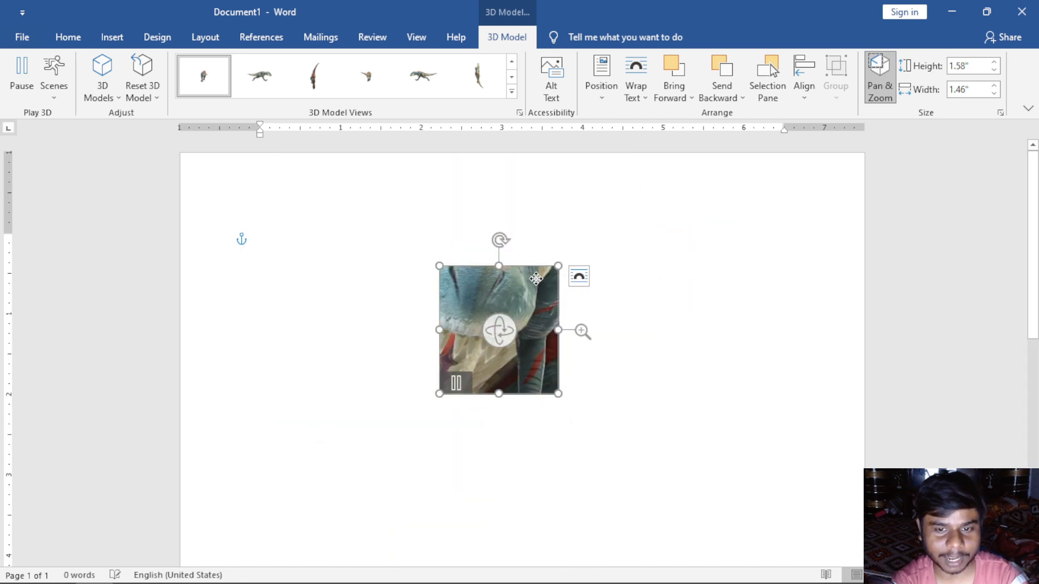
Step: Pan the dinosaur within its frame, turn it to a three-quarter view, and enlarge the frame to about 2.61" high by 3.03" wide
drag(510, 297, 487, 285)
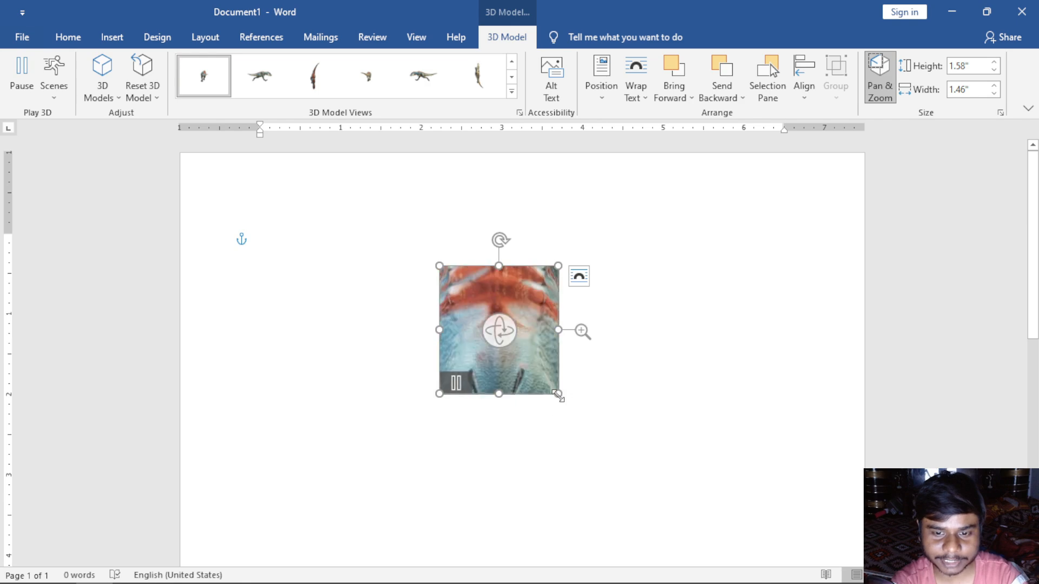
drag(599, 378, 522, 322)
drag(564, 369, 721, 438)
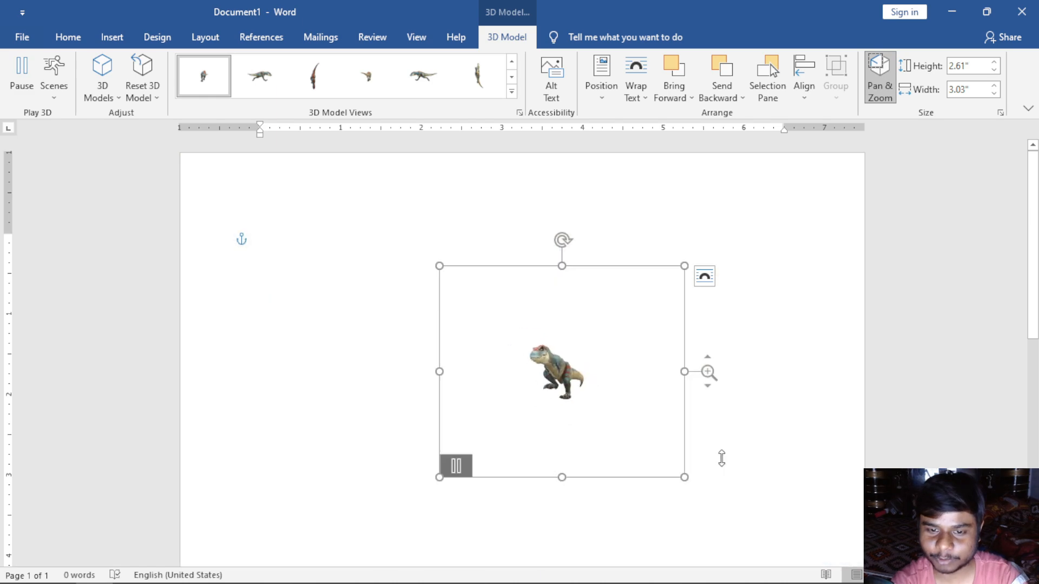
Step: Zoom the dinosaur far out and back in until it nearly fills the frame, and turn off Pan & Zoom
drag(712, 333, 704, 365)
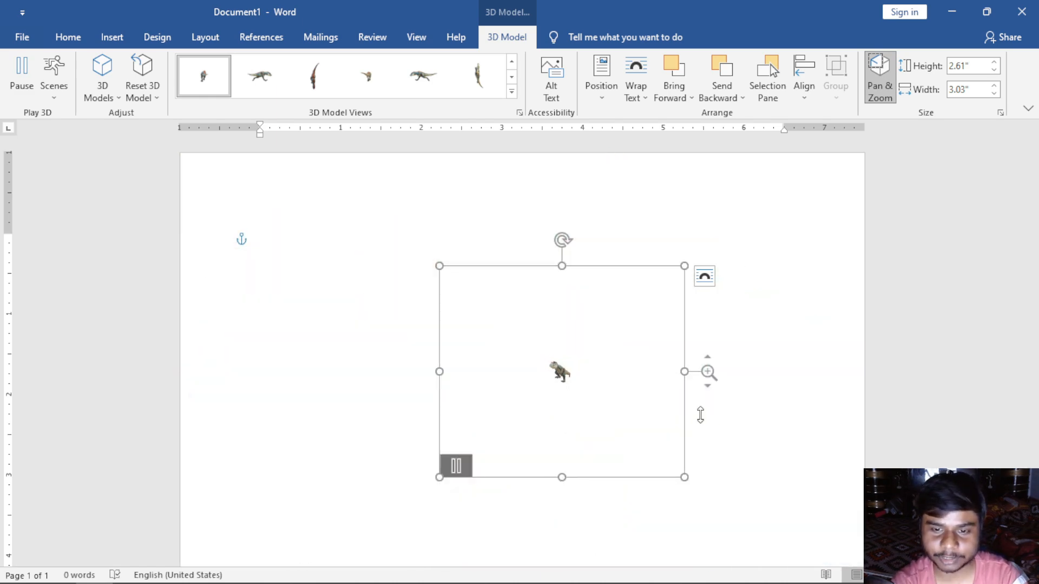
click(880, 79)
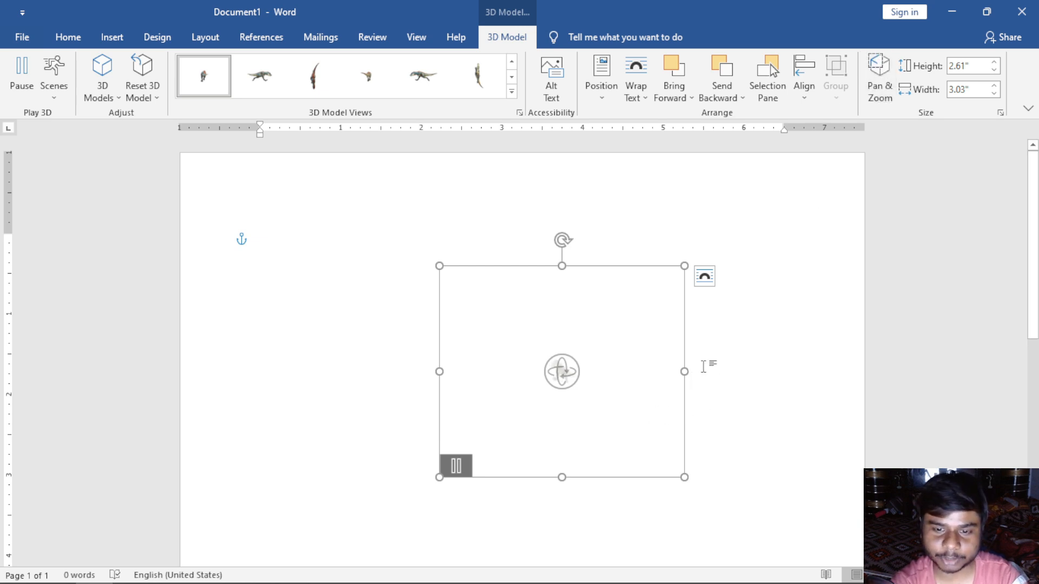
click(878, 93)
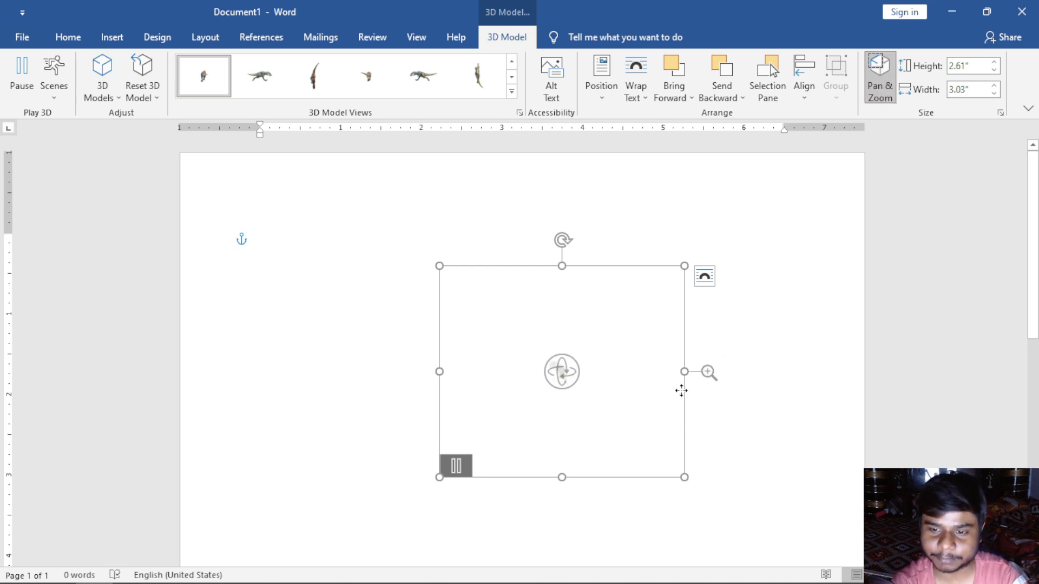
drag(707, 326, 716, 262)
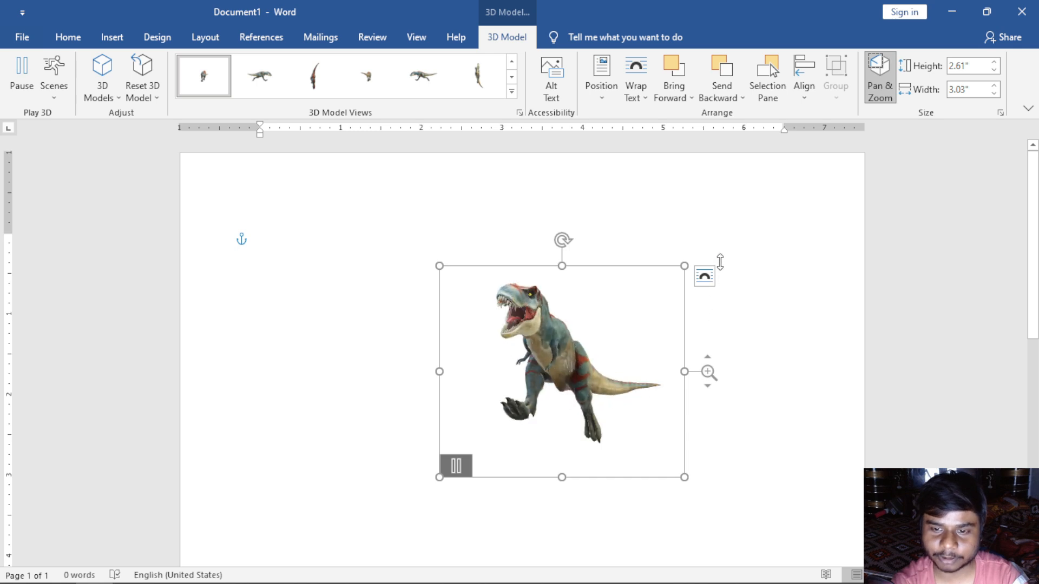
click(880, 80)
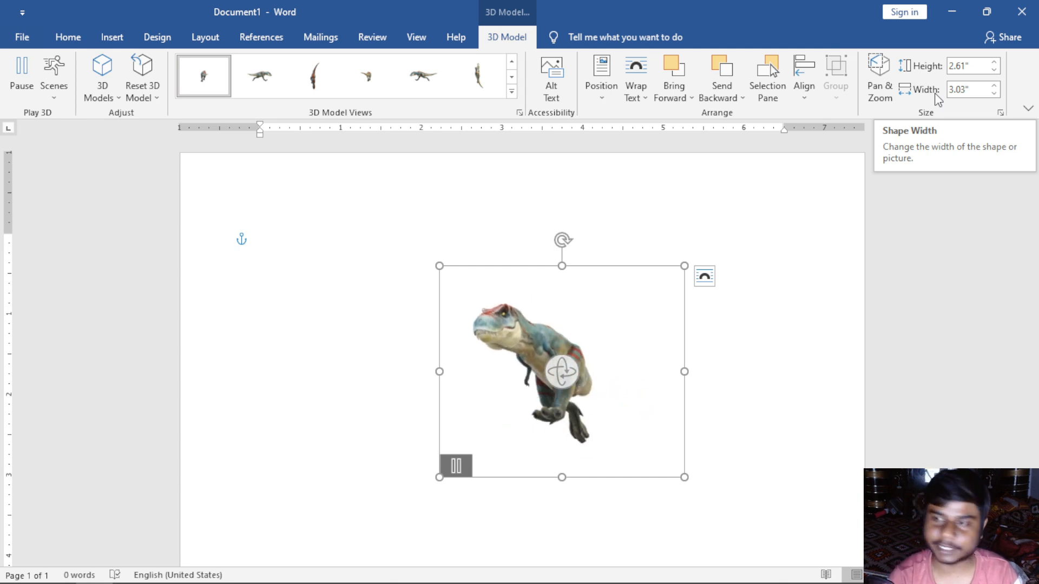
Step: Increase the dinosaur frame's height to 4.1"
click(995, 62)
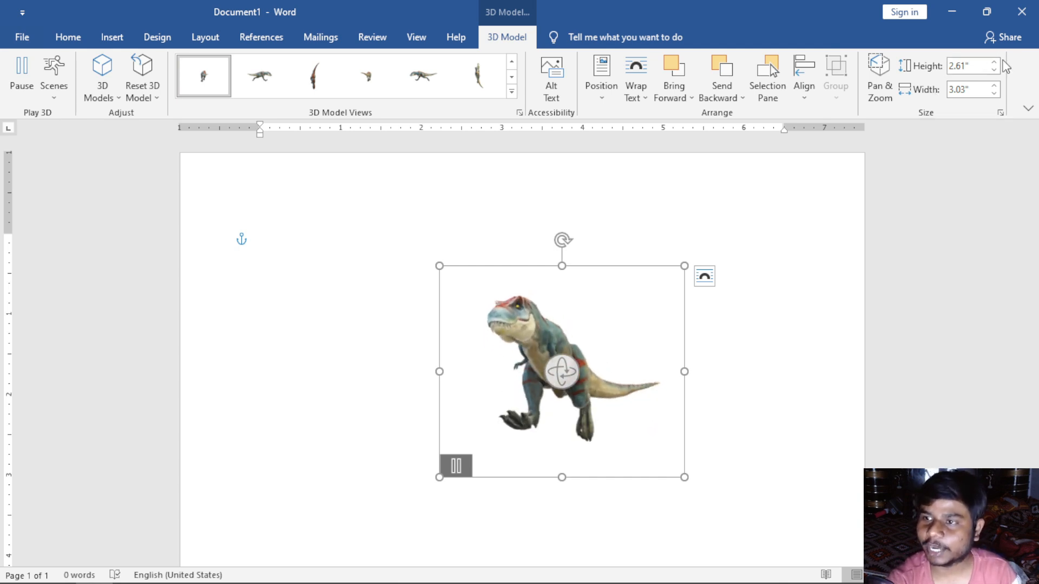
click(995, 63)
click(995, 62)
click(995, 63)
click(994, 62)
click(995, 63)
click(994, 62)
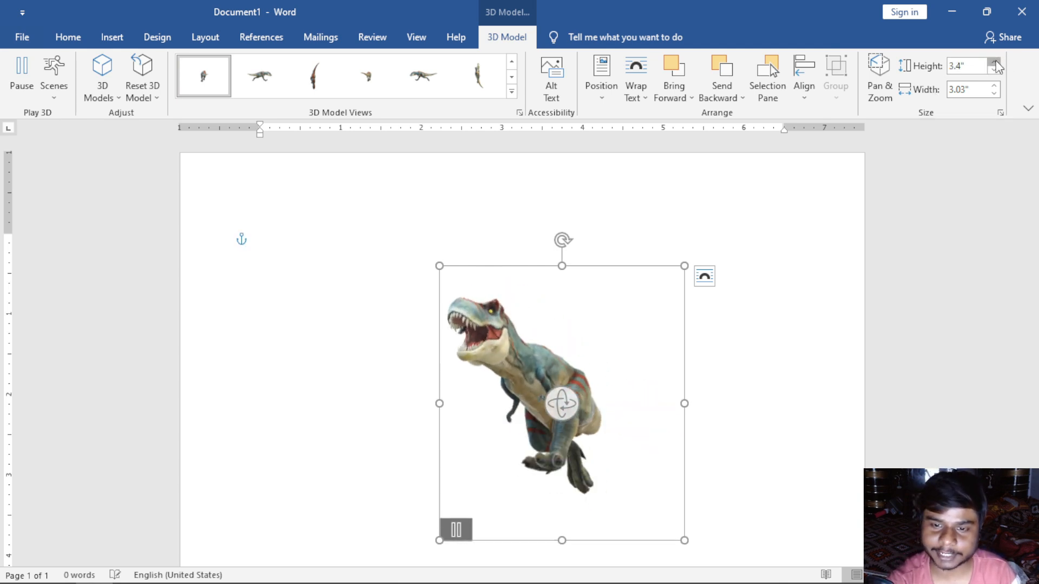
click(994, 62)
click(994, 62)
click(994, 62)
click(995, 62)
click(995, 63)
click(995, 62)
click(994, 62)
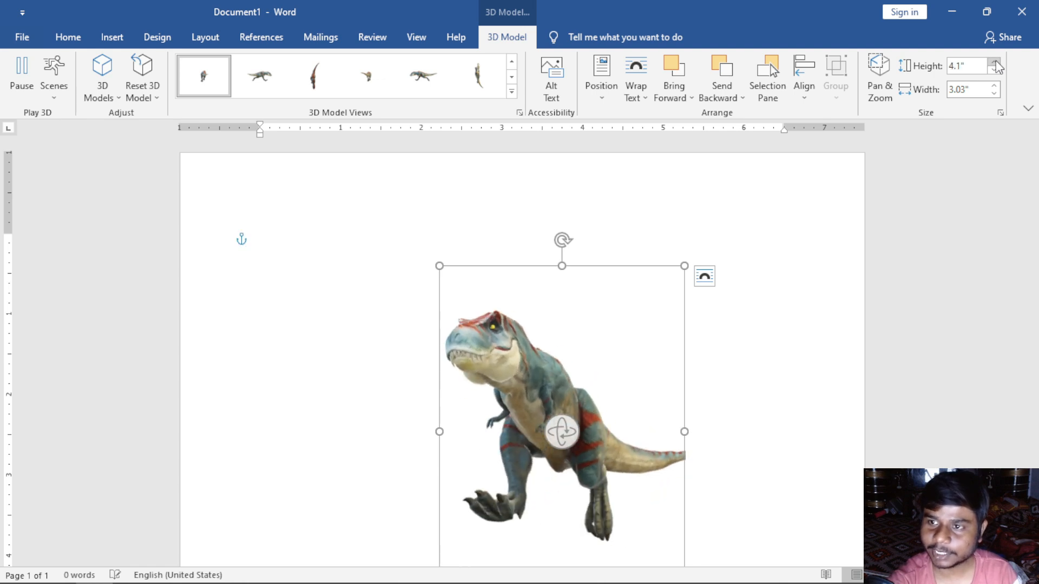
Step: Increase the dinosaur frame's width to 4.4"
scroll(818, 324, down, 3)
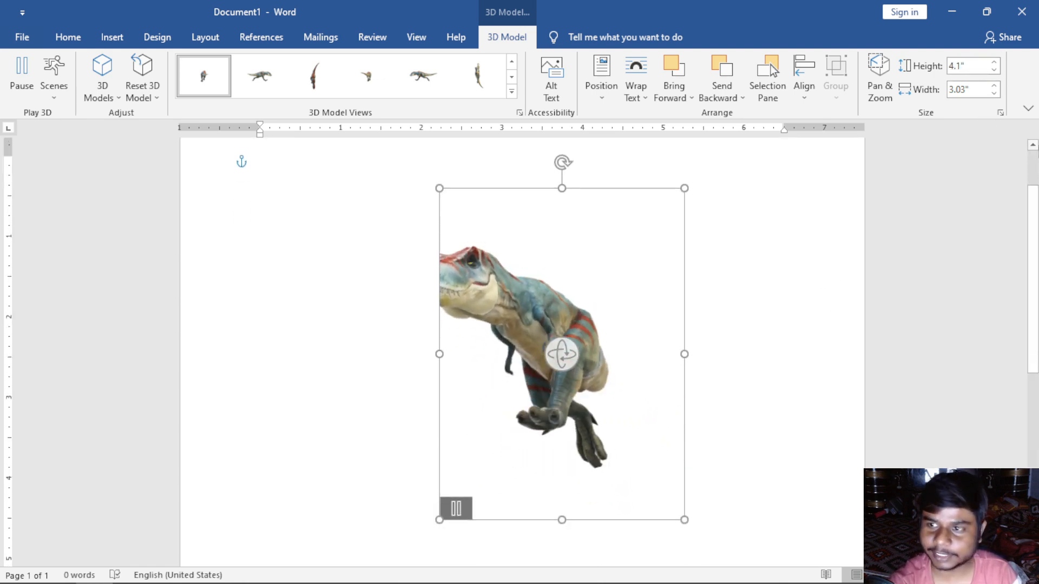
click(994, 87)
click(995, 87)
click(995, 87)
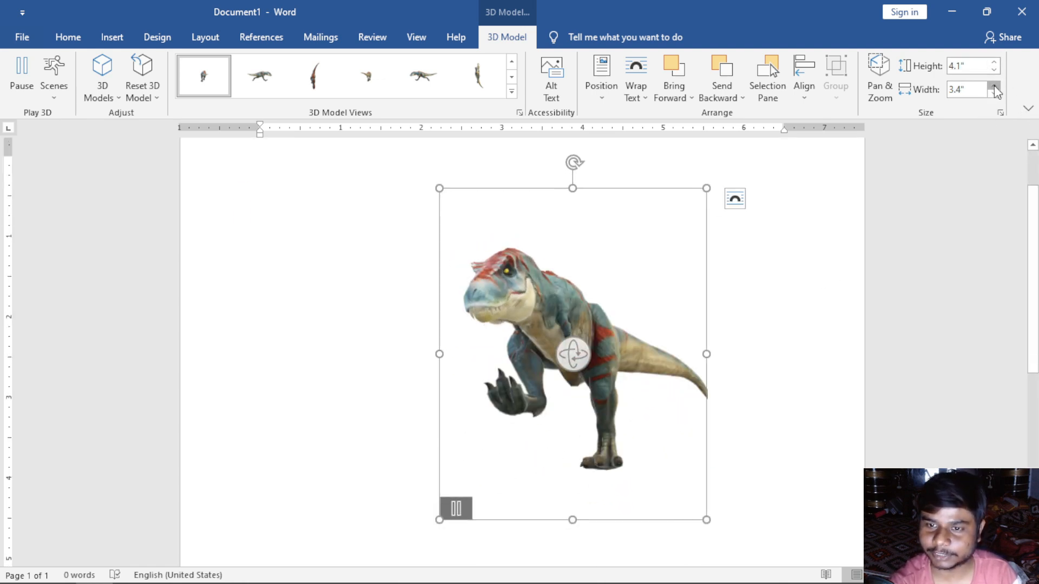
click(995, 87)
click(994, 87)
click(994, 87)
click(994, 87)
click(994, 87)
click(995, 86)
click(995, 86)
click(995, 87)
click(995, 87)
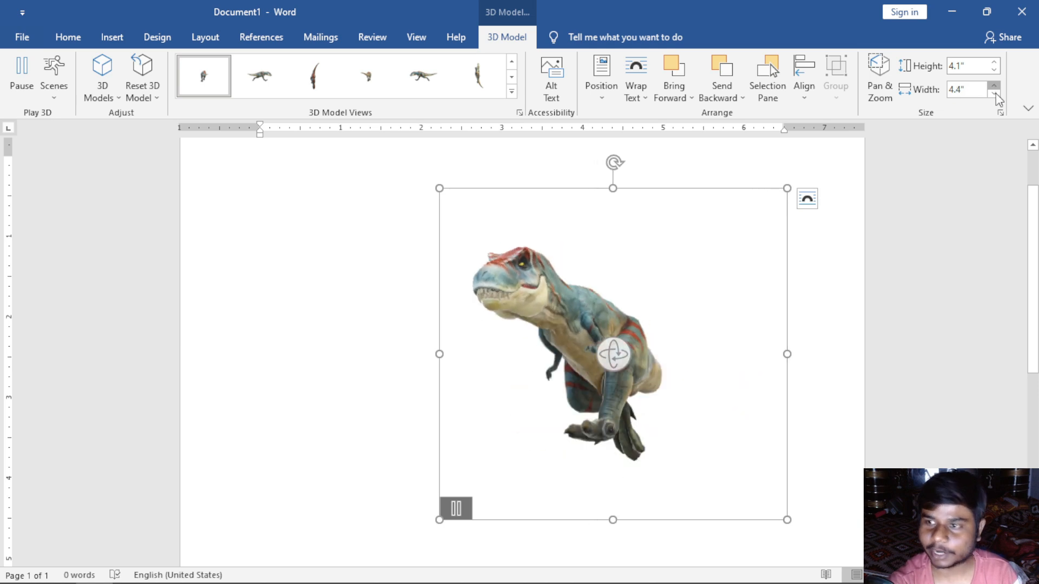
click(995, 87)
Step: Reduce the dinosaur frame's width to 3.1"
click(994, 94)
click(995, 94)
click(994, 94)
click(994, 94)
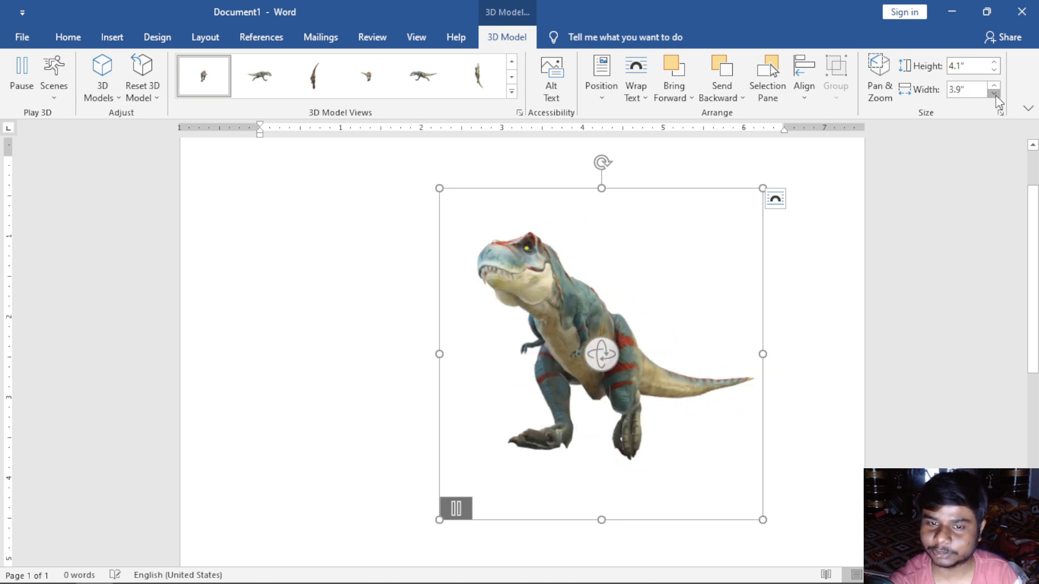
click(995, 93)
click(995, 94)
click(994, 94)
click(995, 94)
click(995, 94)
click(995, 94)
click(994, 94)
click(994, 93)
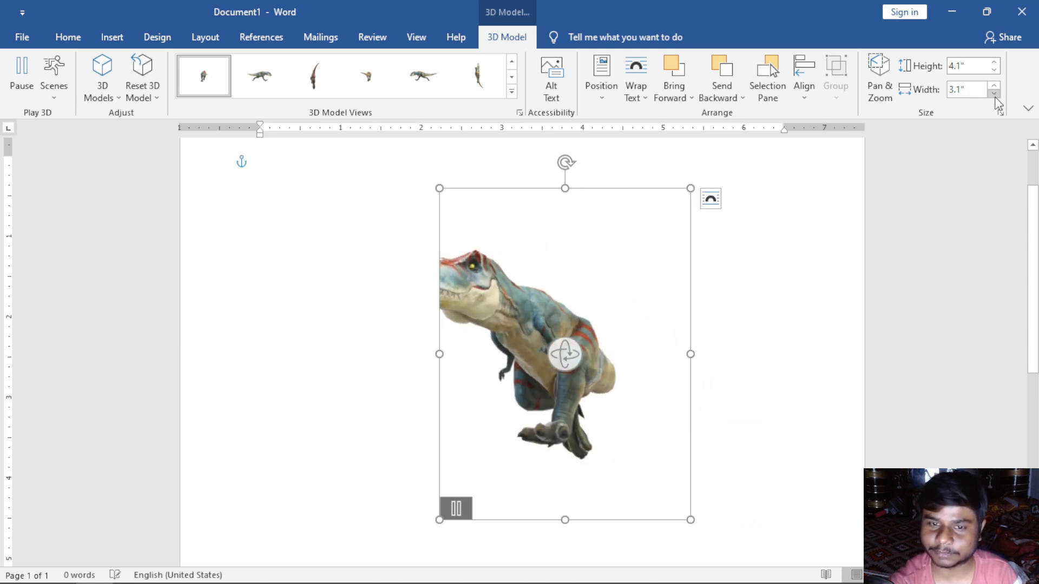
click(942, 92)
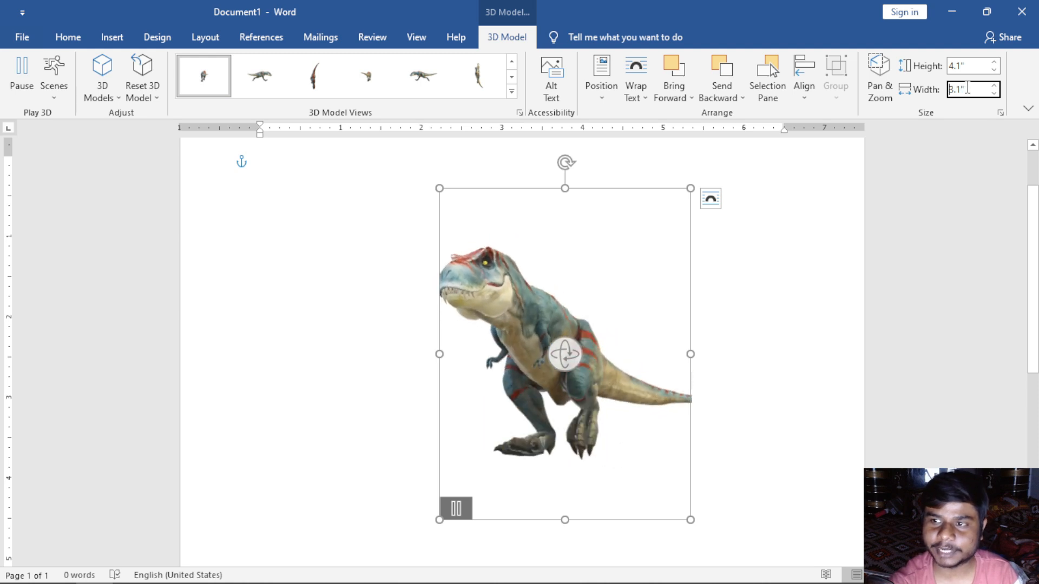
click(939, 66)
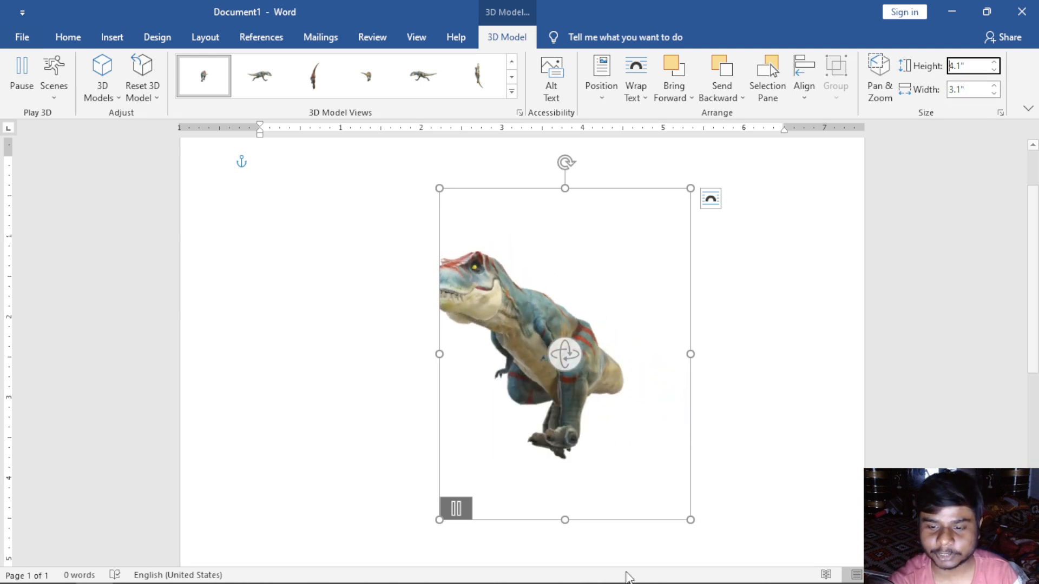
Step: Shrink the dinosaur's frame to about 2.11" high by 2.82" wide and move it left and slightly down
drag(691, 518, 666, 359)
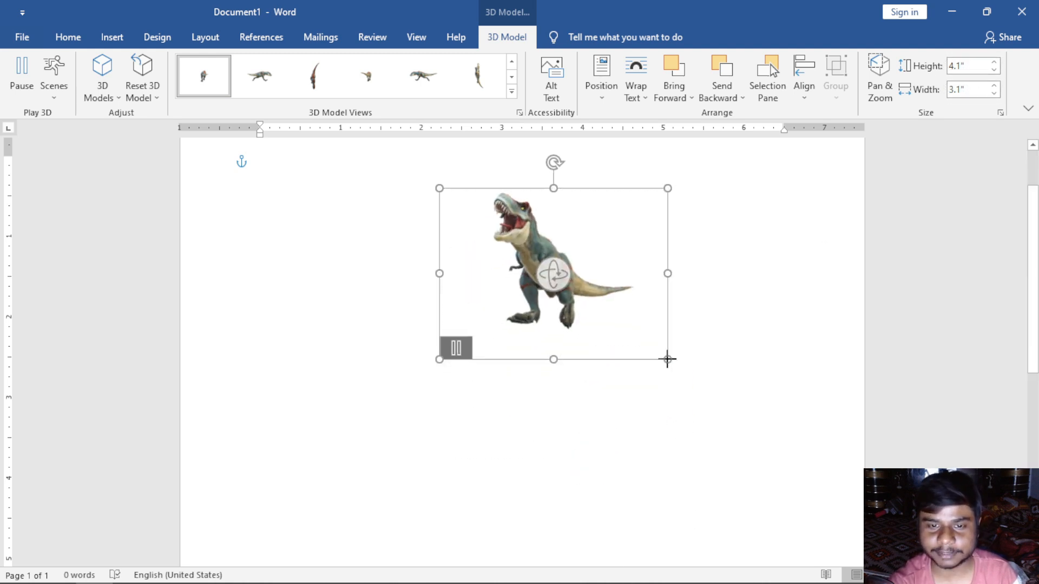
drag(565, 204, 449, 263)
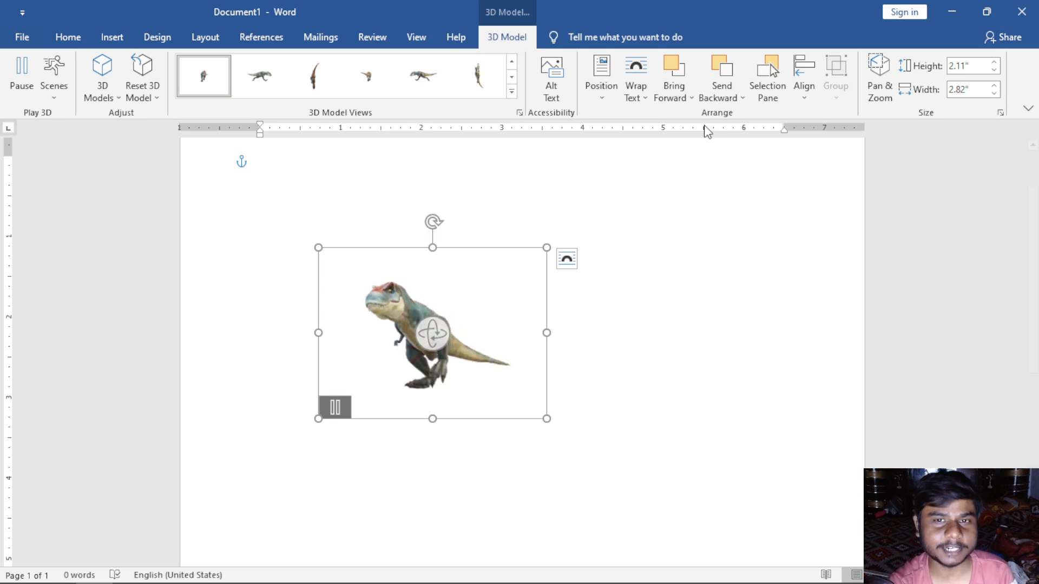
click(111, 36)
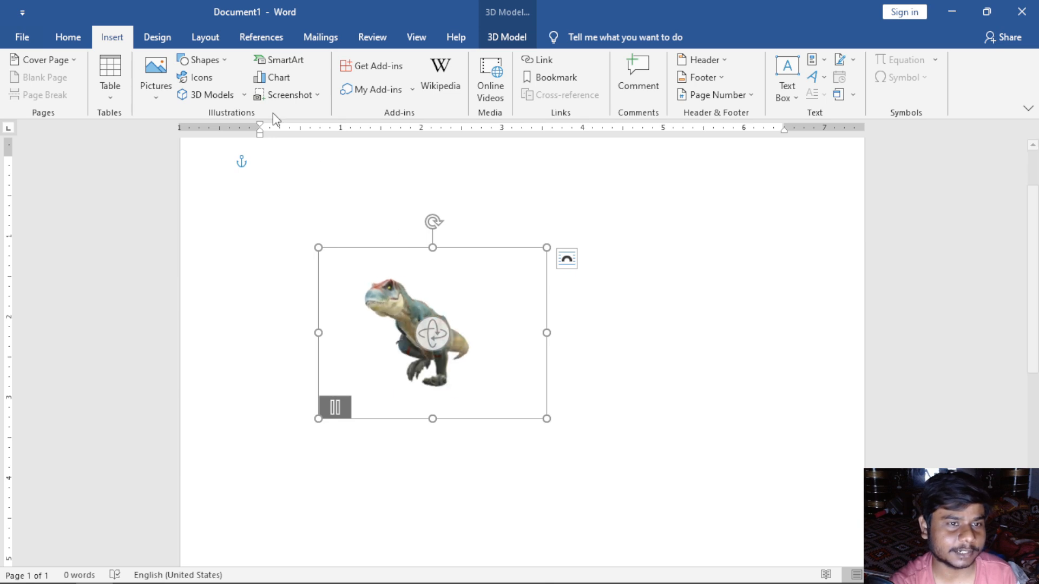
click(247, 96)
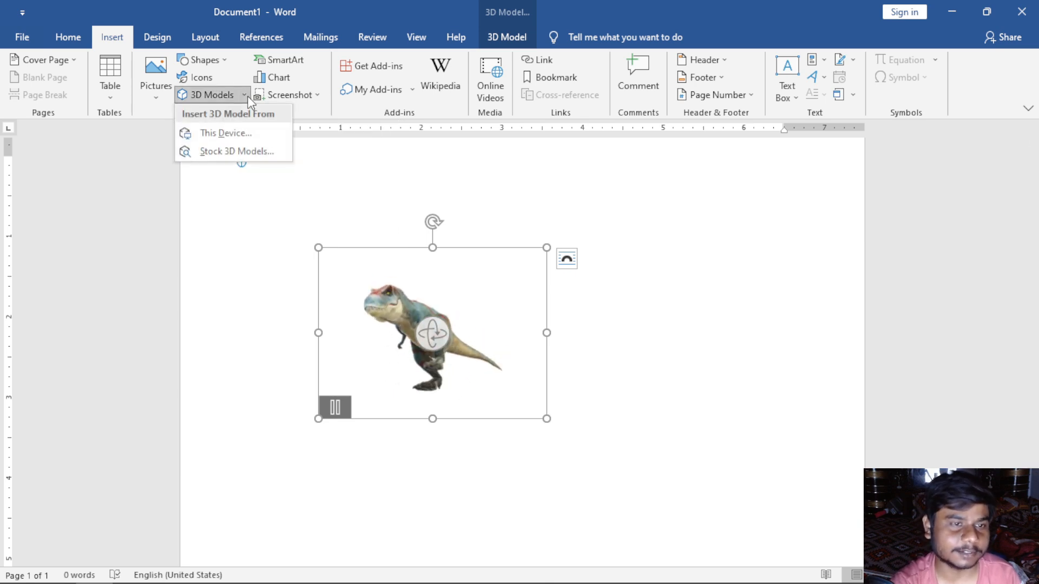
click(248, 96)
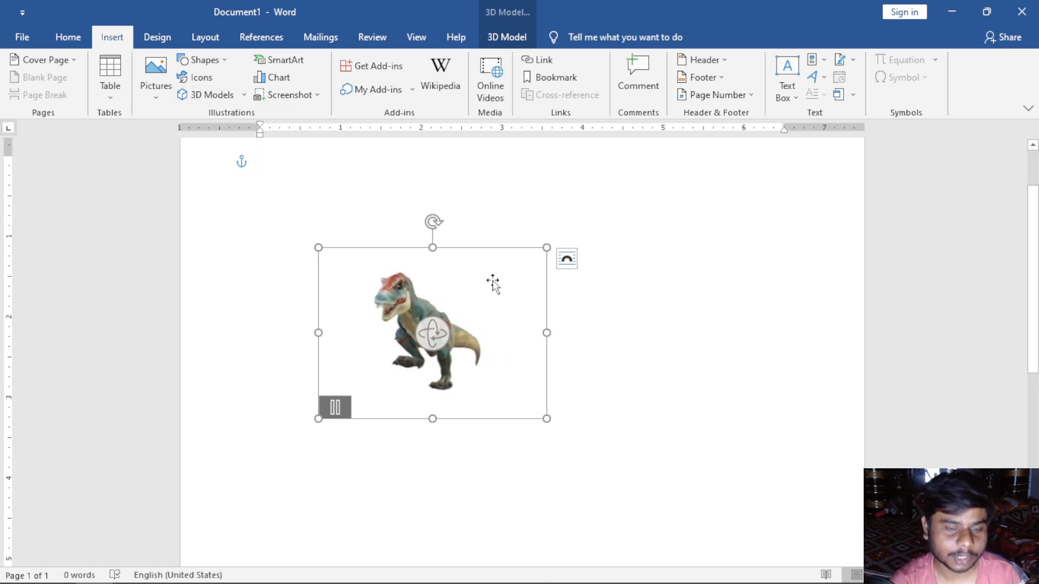